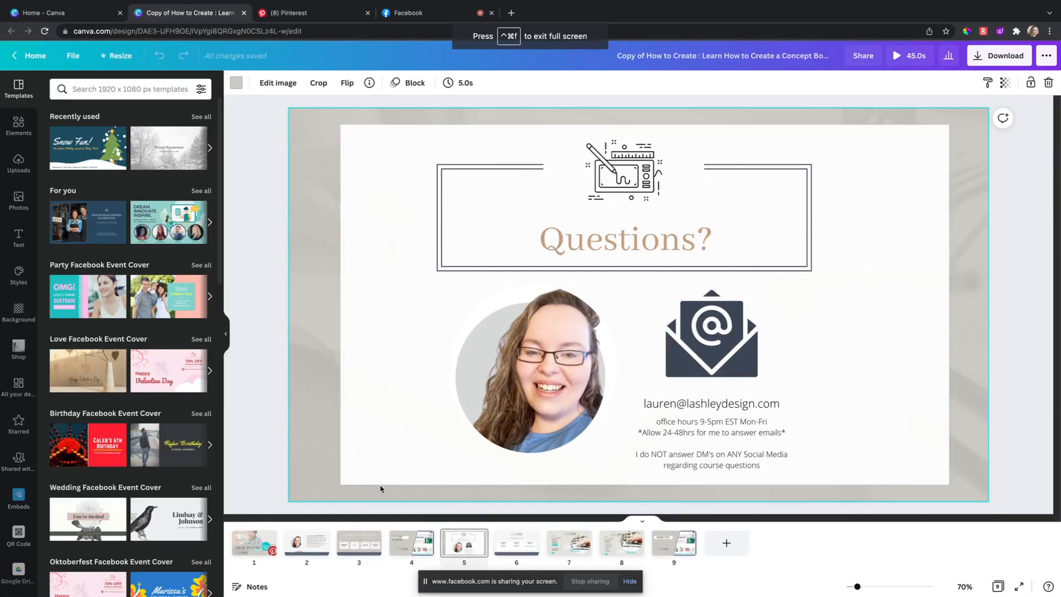
Step: Jump to the '3 Things You Will Learn Today' page, then go back to the Canva home tab
click(368, 538)
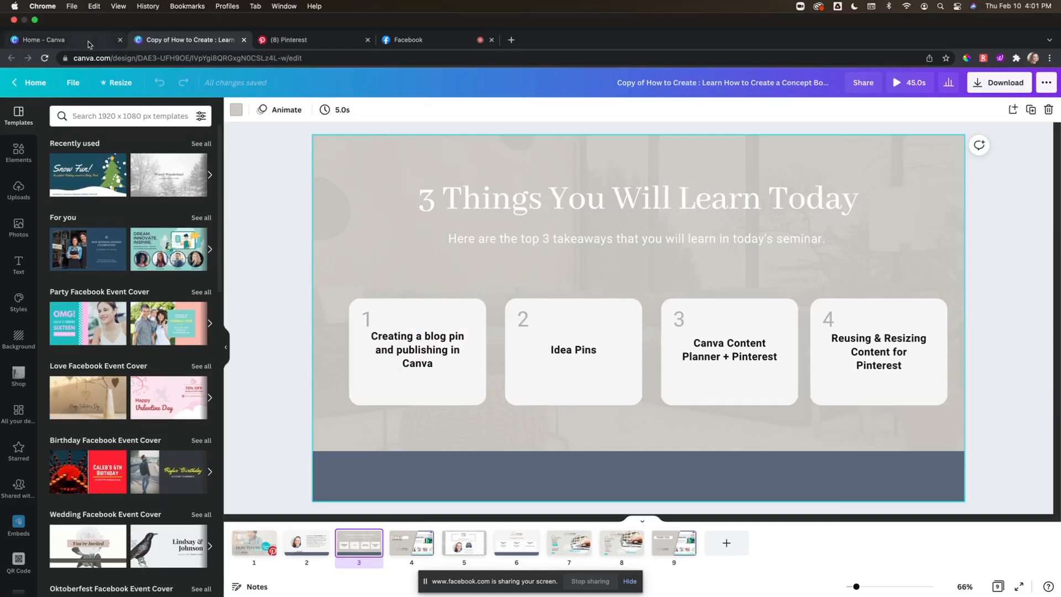
click(88, 42)
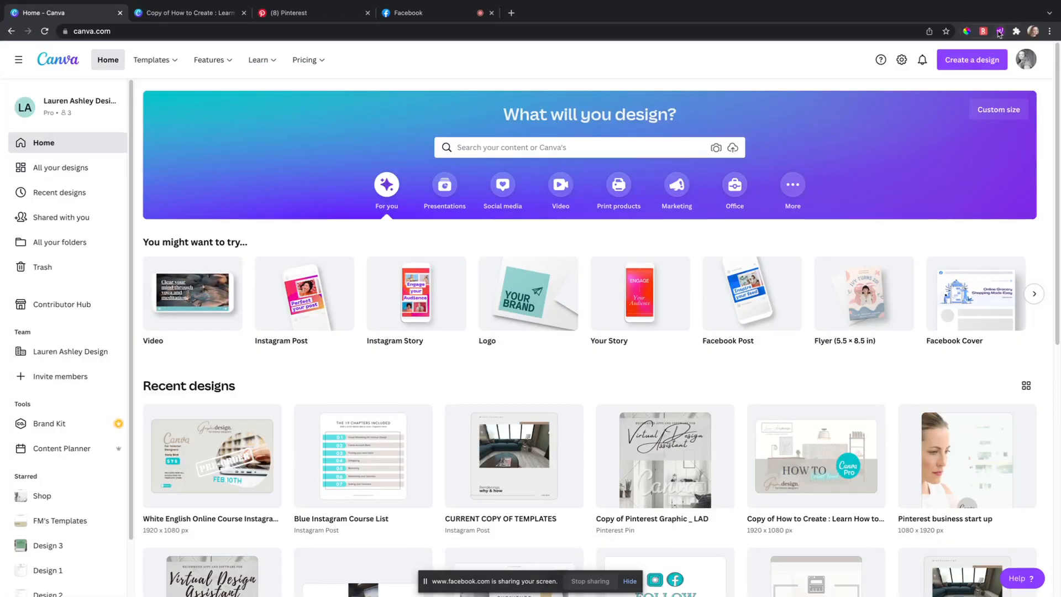
Step: Search design sizes for 'pin' and create a 1080 × 1920 Pinterest Pin design
click(989, 63)
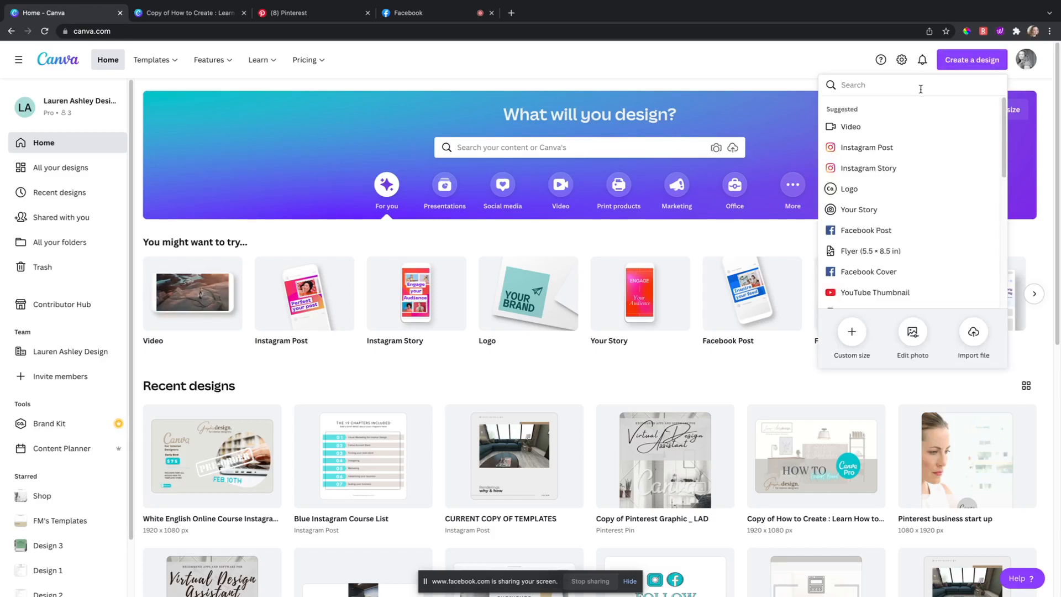
text(pin)
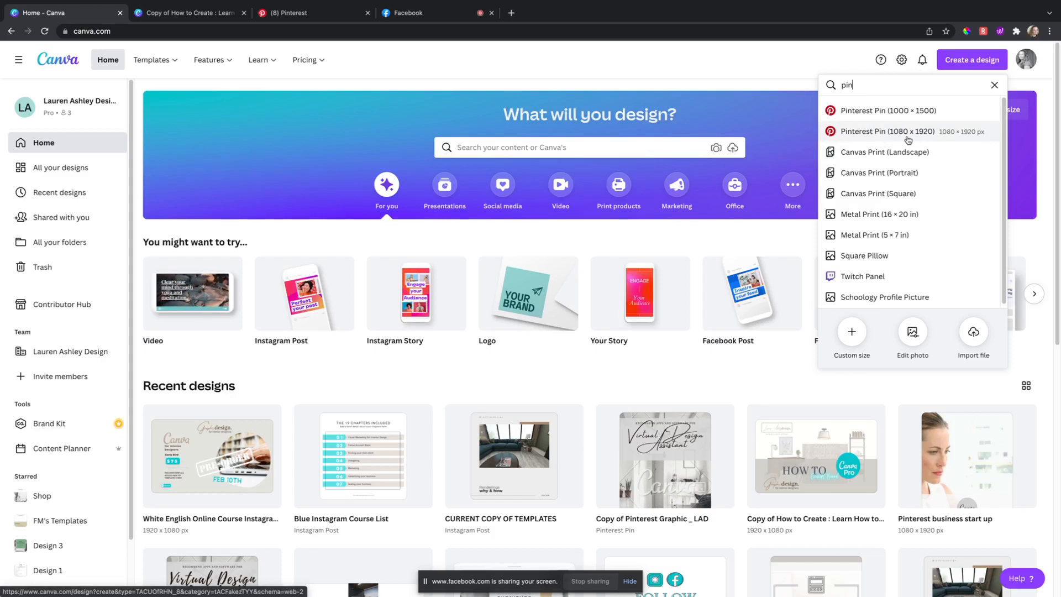
click(926, 135)
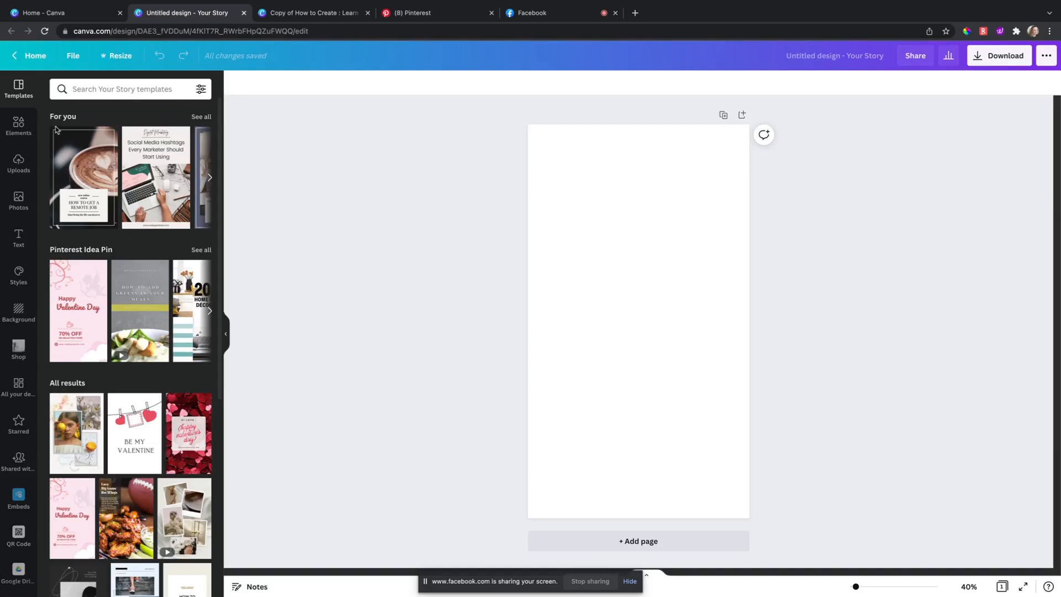
click(210, 178)
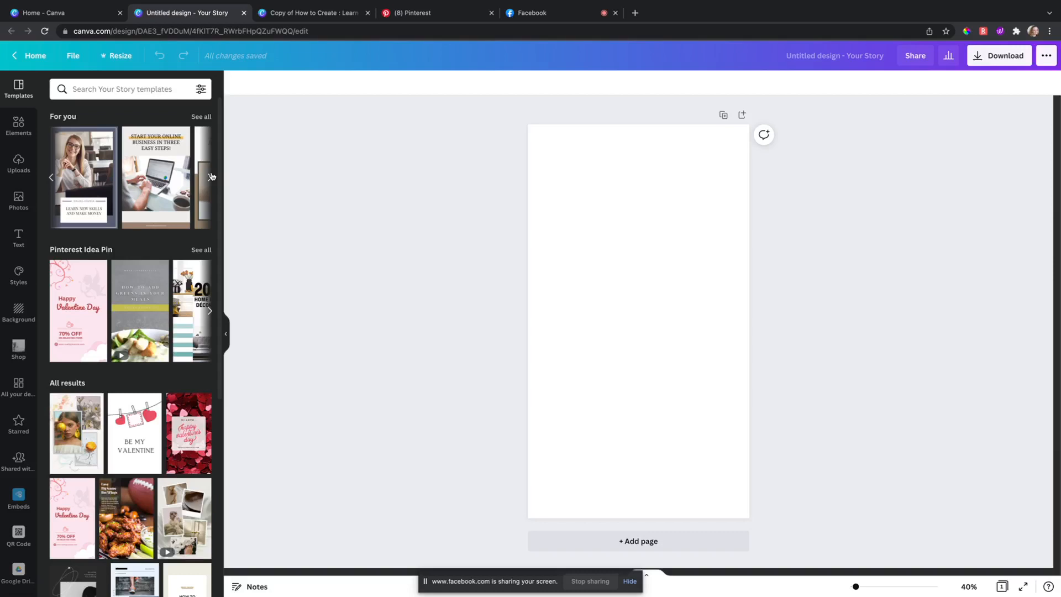
click(210, 176)
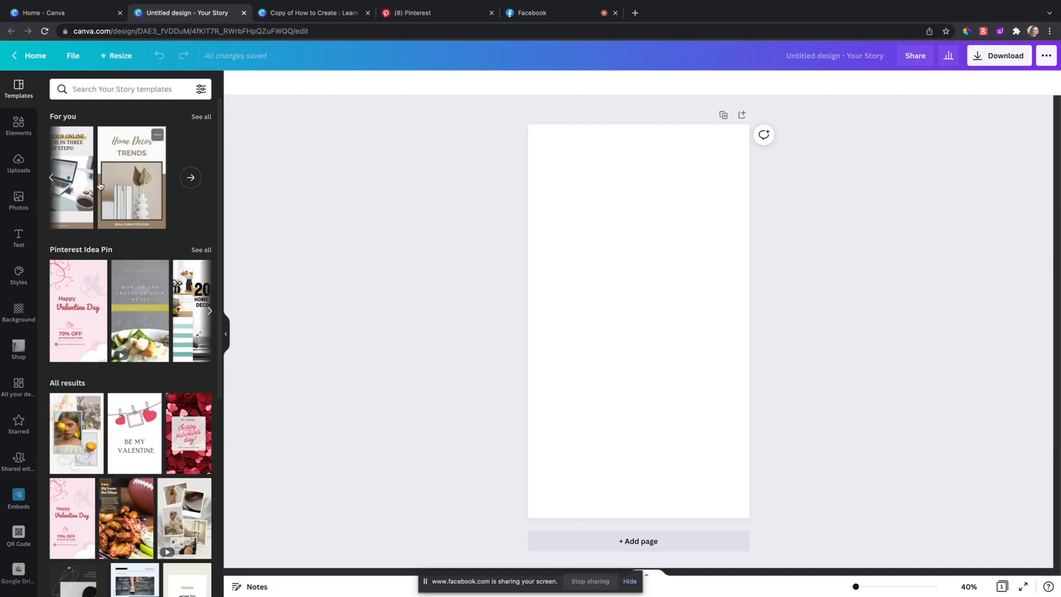
click(49, 180)
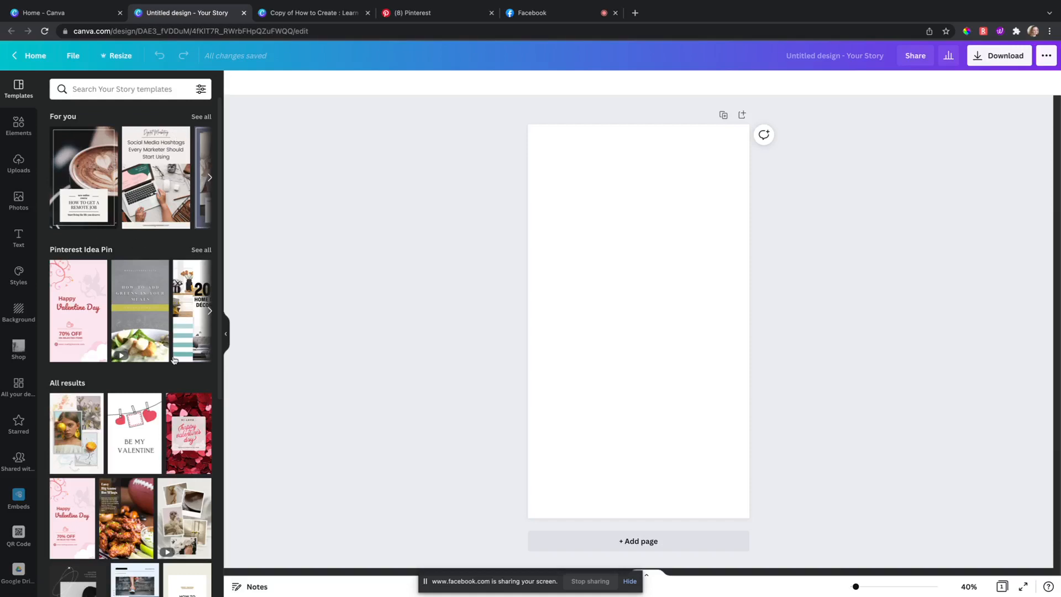
scroll(169, 427, down, 15)
scroll(163, 348, down, 5)
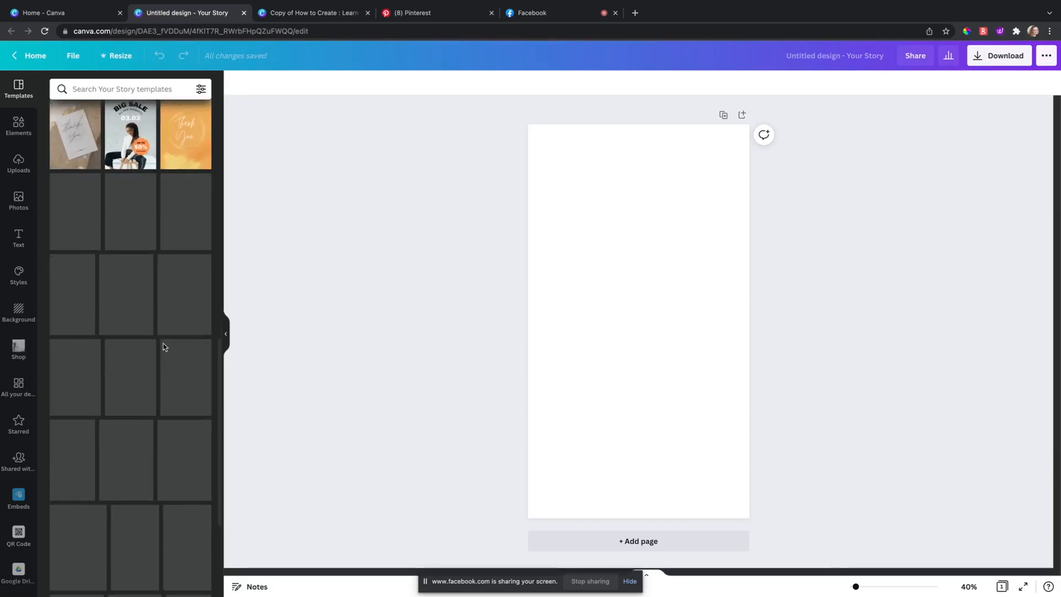
scroll(168, 350, up, 20)
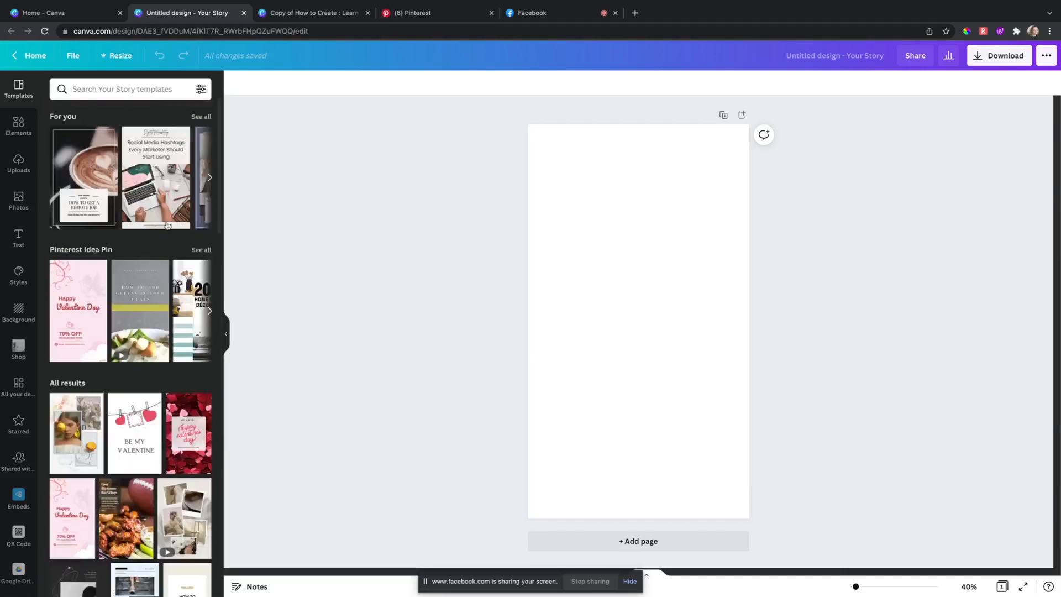
click(150, 91)
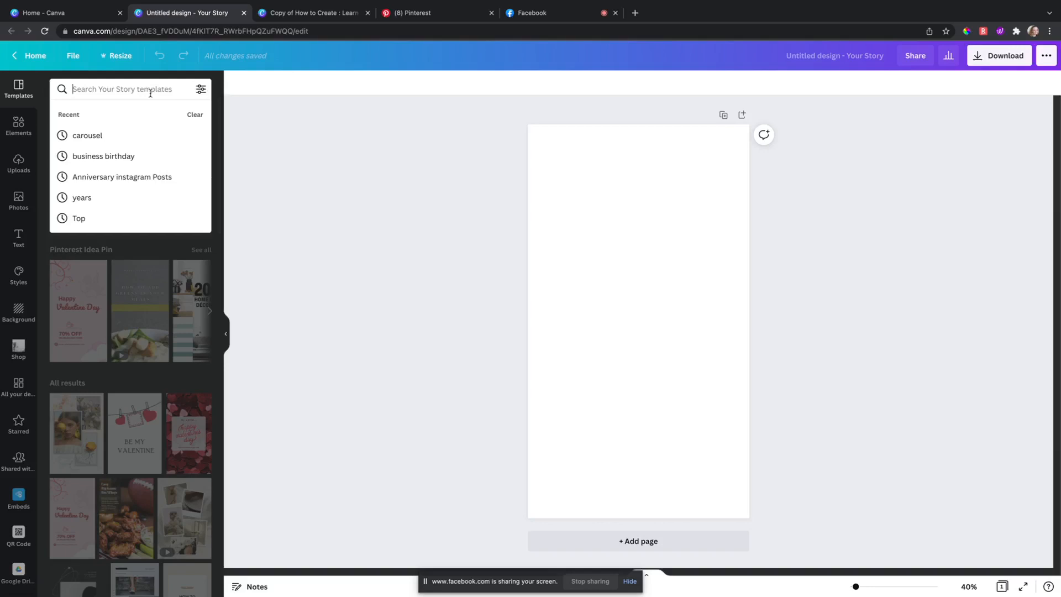
Step: Search templates for 'interior' and try the Less is more, Color Palettes and Blog Post templates
text(inter)
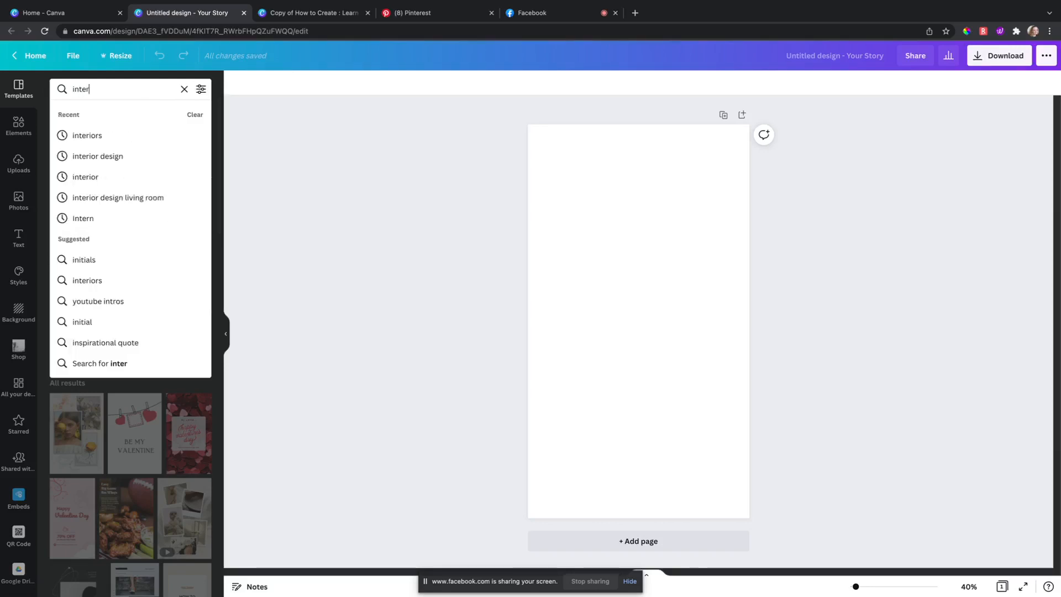
text(ior)
key(Return)
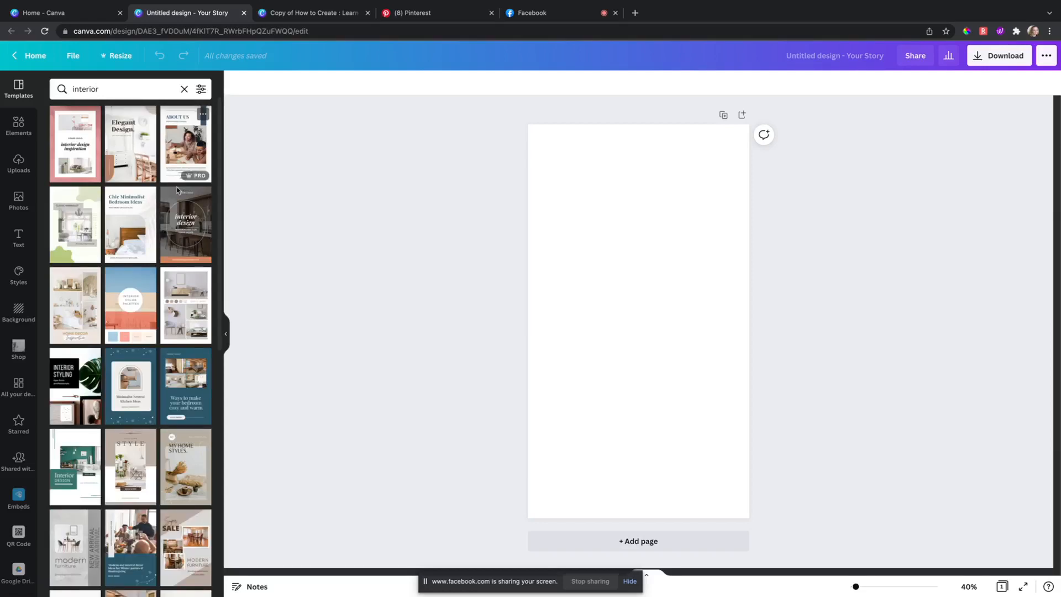
click(176, 331)
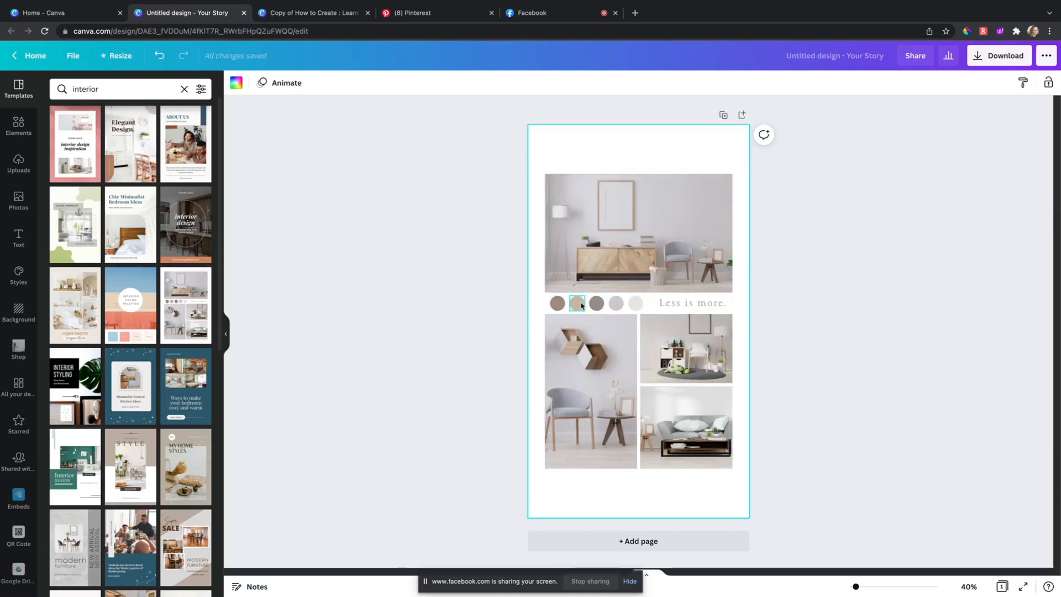
click(138, 325)
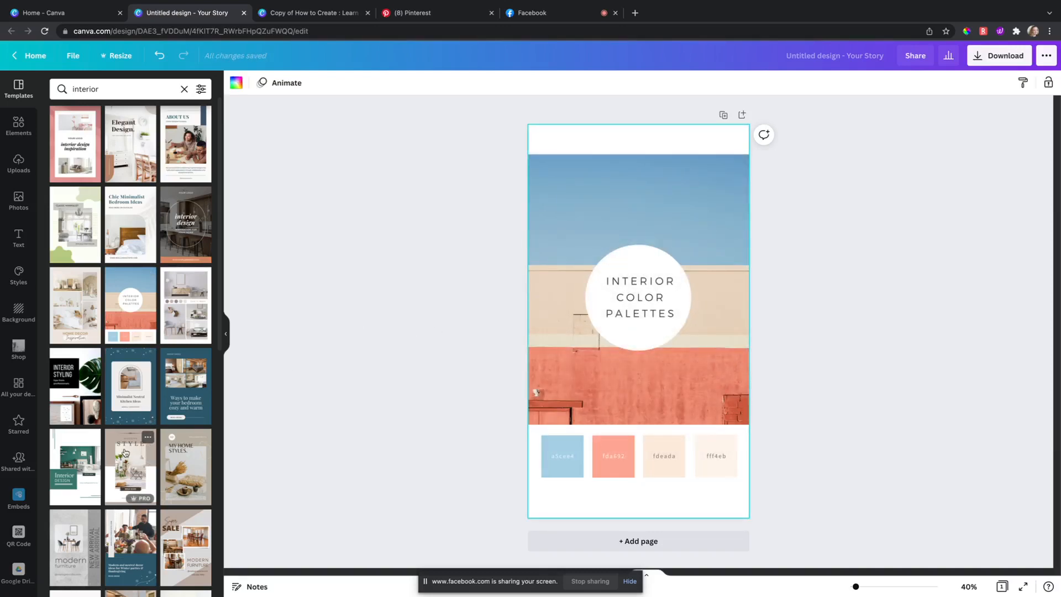
scroll(124, 452, down, 6)
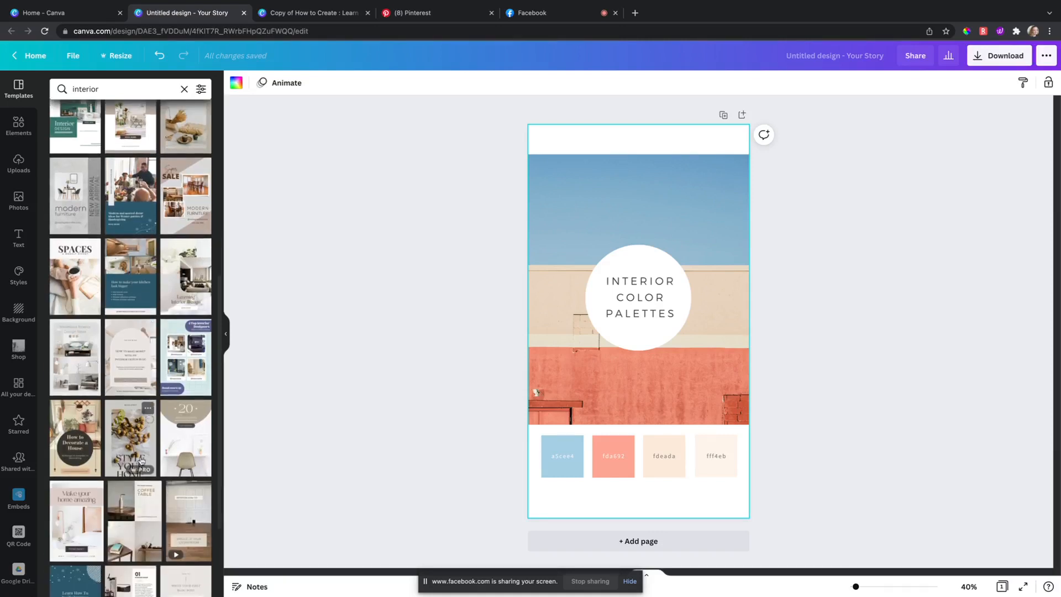
scroll(127, 483, down, 2)
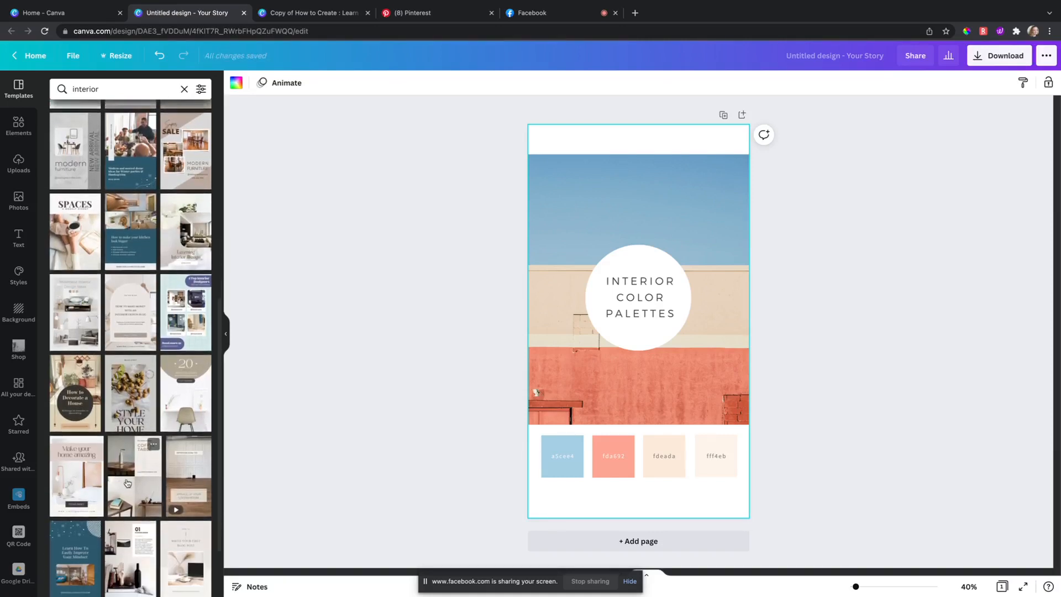
scroll(127, 482, down, 3)
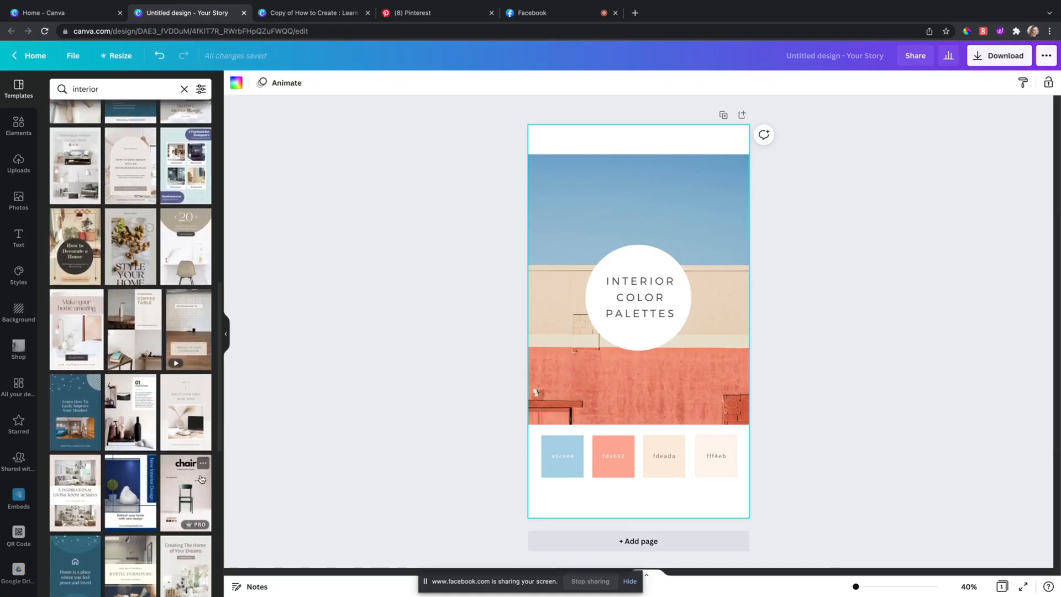
click(196, 422)
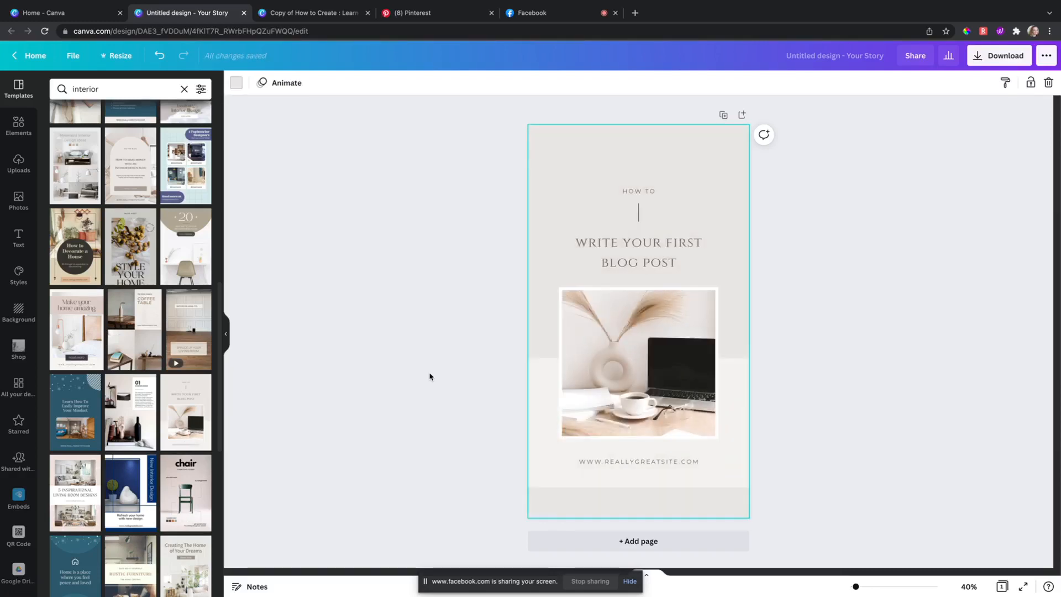
scroll(171, 477, down, 5)
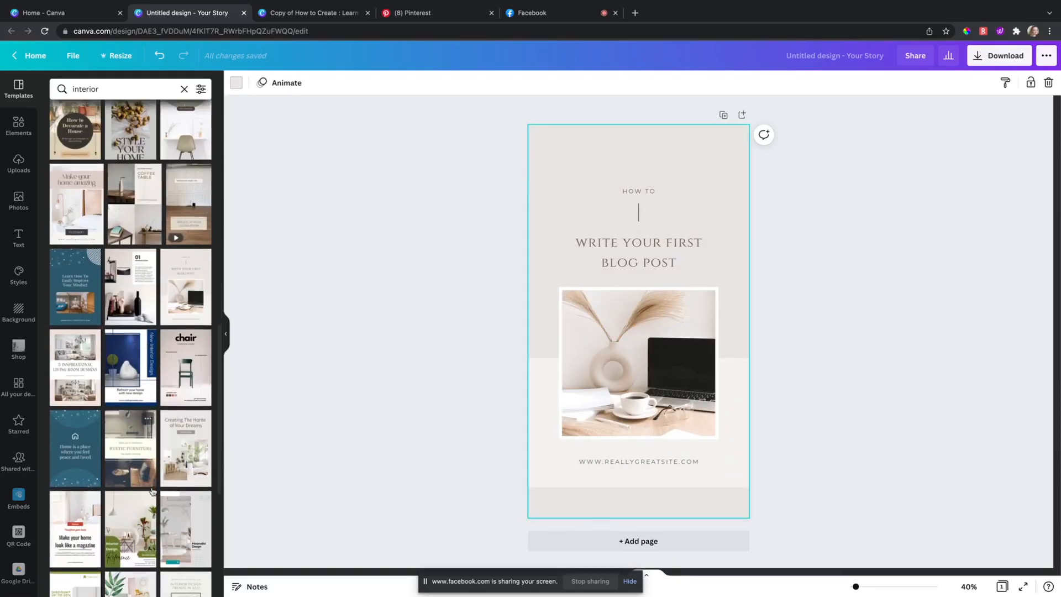
scroll(171, 477, down, 4)
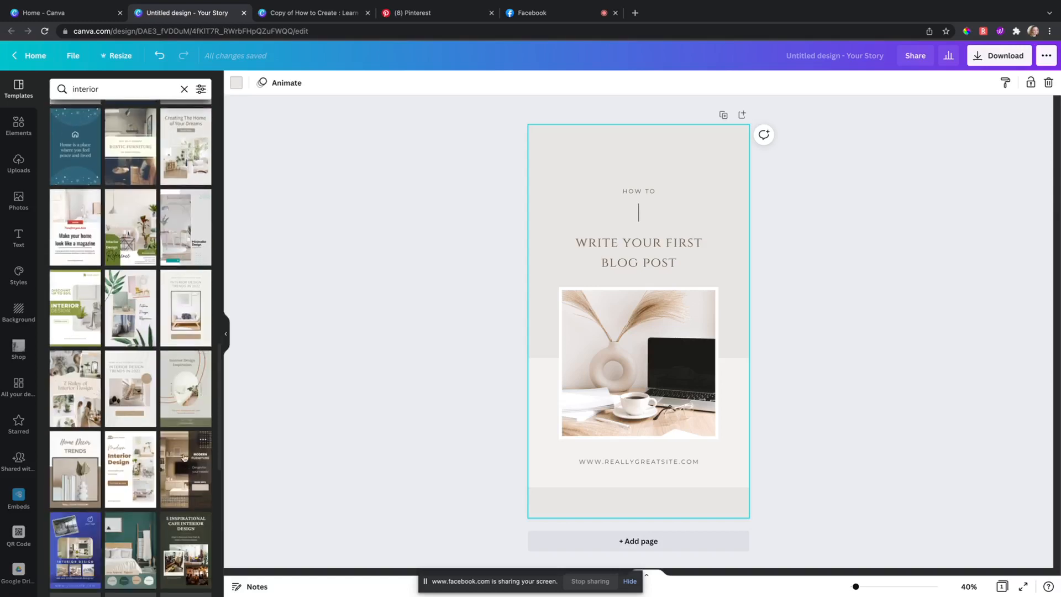
scroll(146, 398, down, 5)
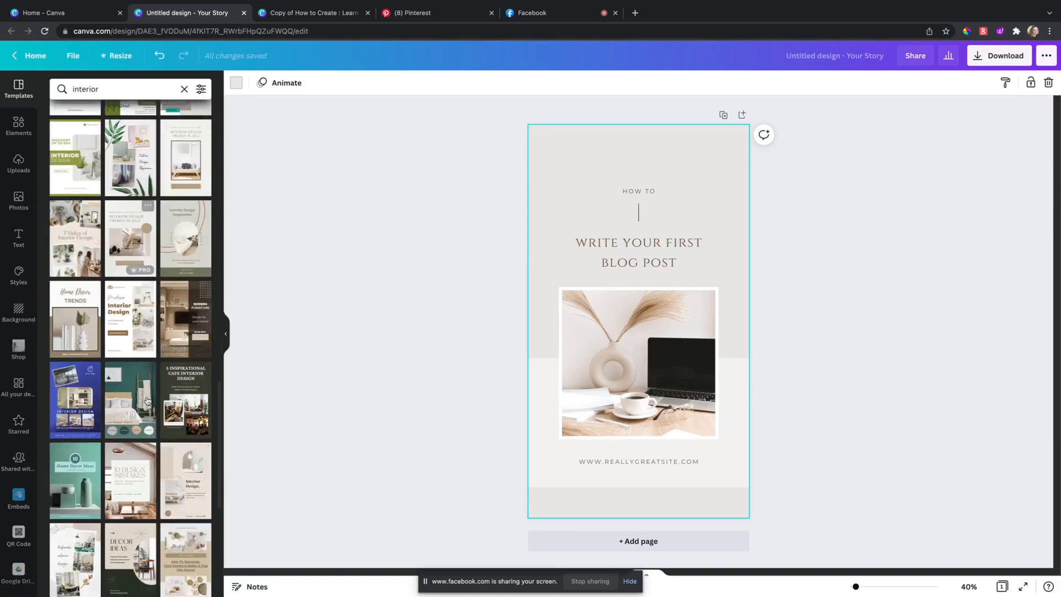
Step: Apply the teal Home Decor Ideas template and deselect the vase photo
click(75, 426)
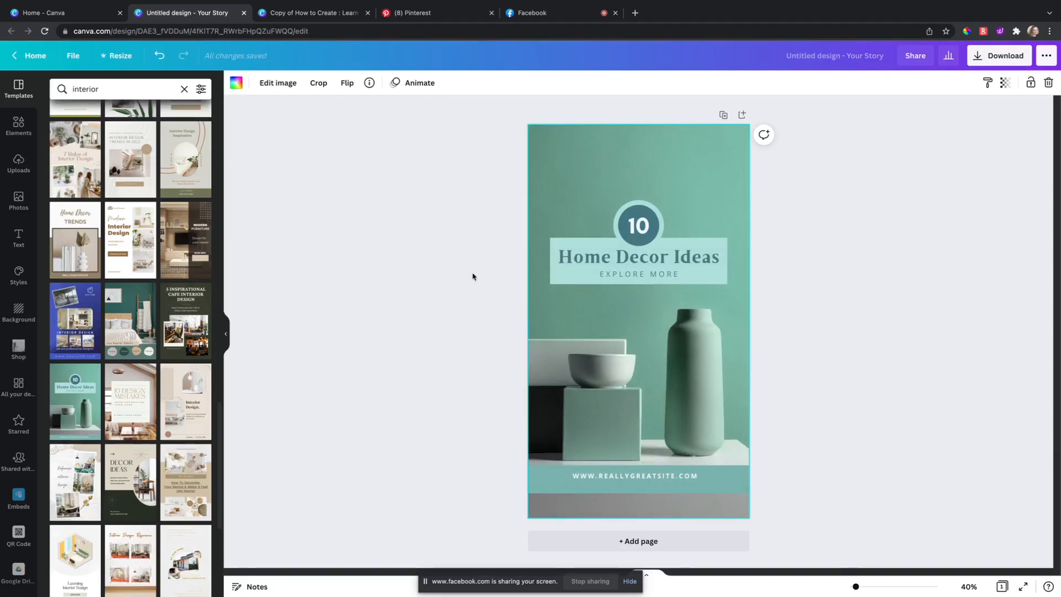
click(430, 333)
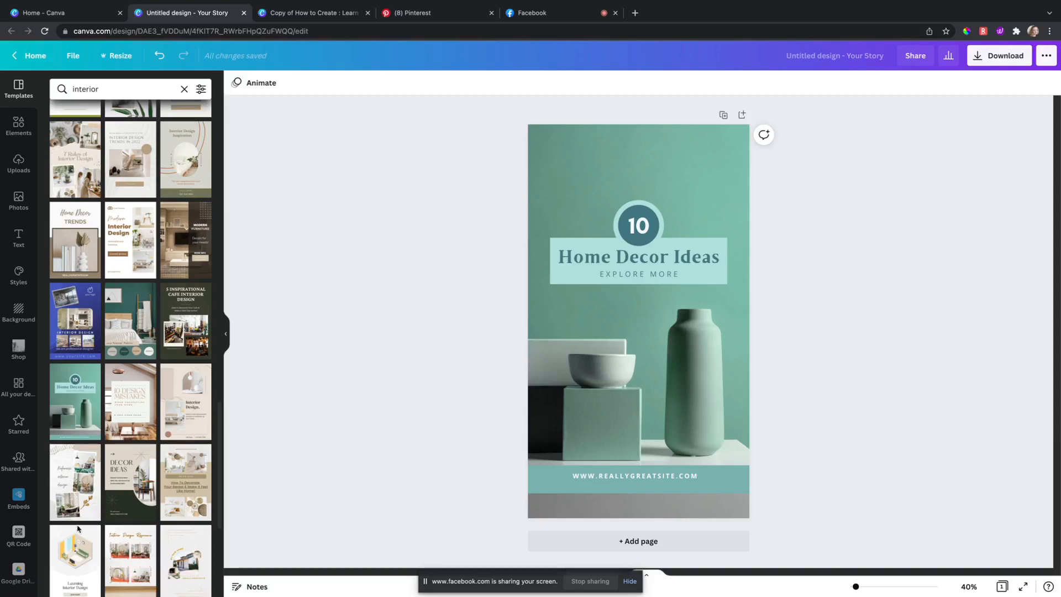
scroll(94, 531, down, 5)
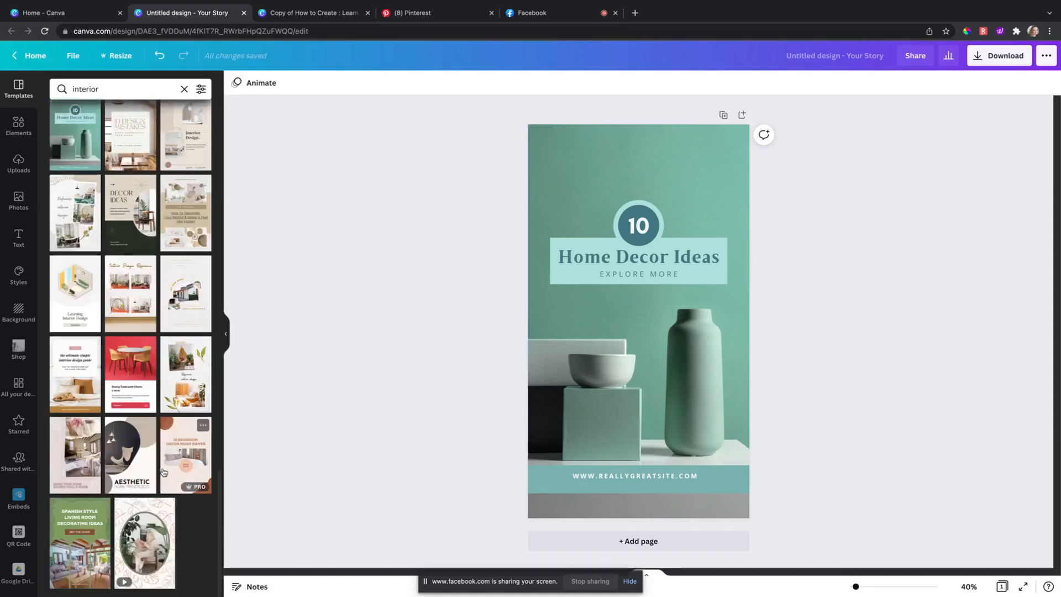
scroll(163, 464, up, 20)
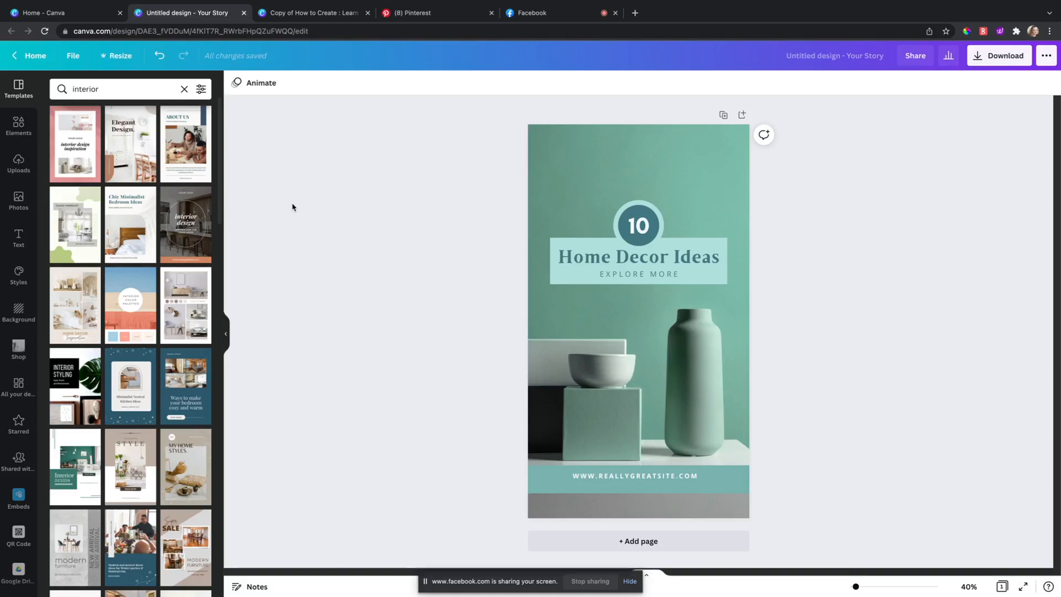
Step: Open lashleydesign.com in a new tab and glance at the INTERIOR DESIGN category
click(635, 14)
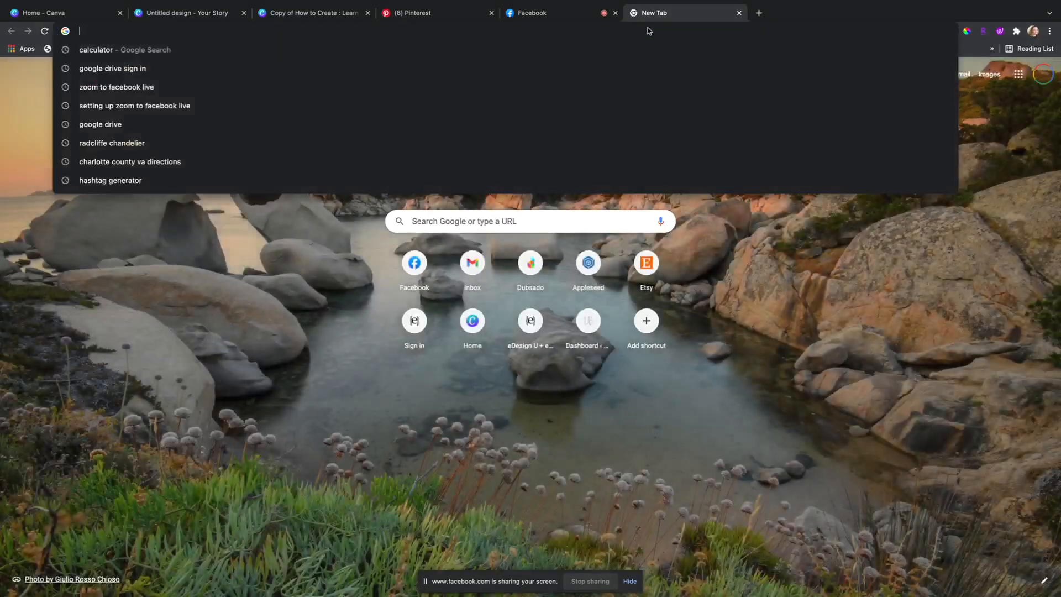
text(lashleydesign.com)
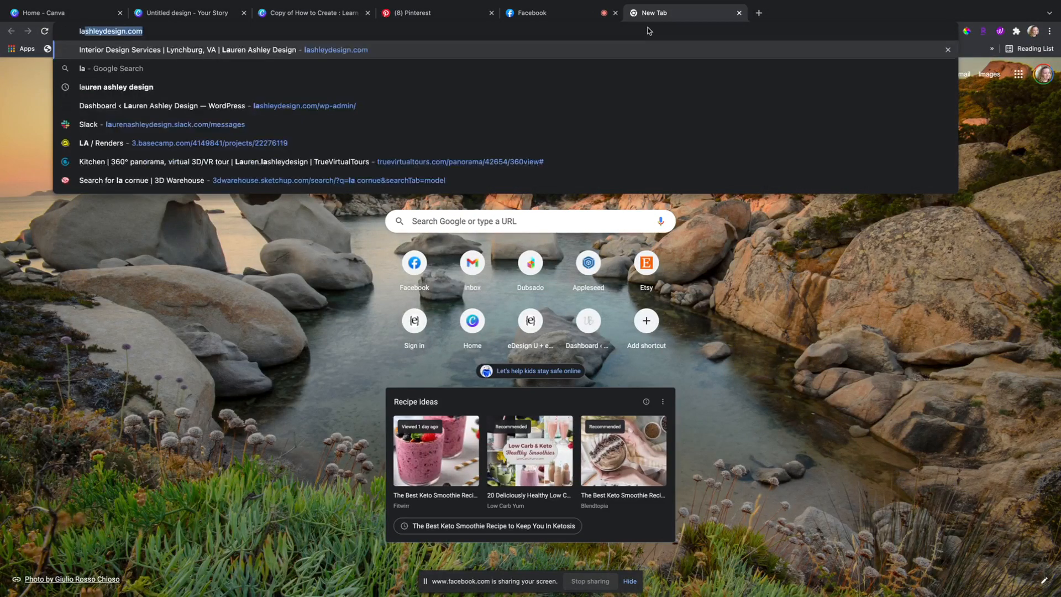
key(Return)
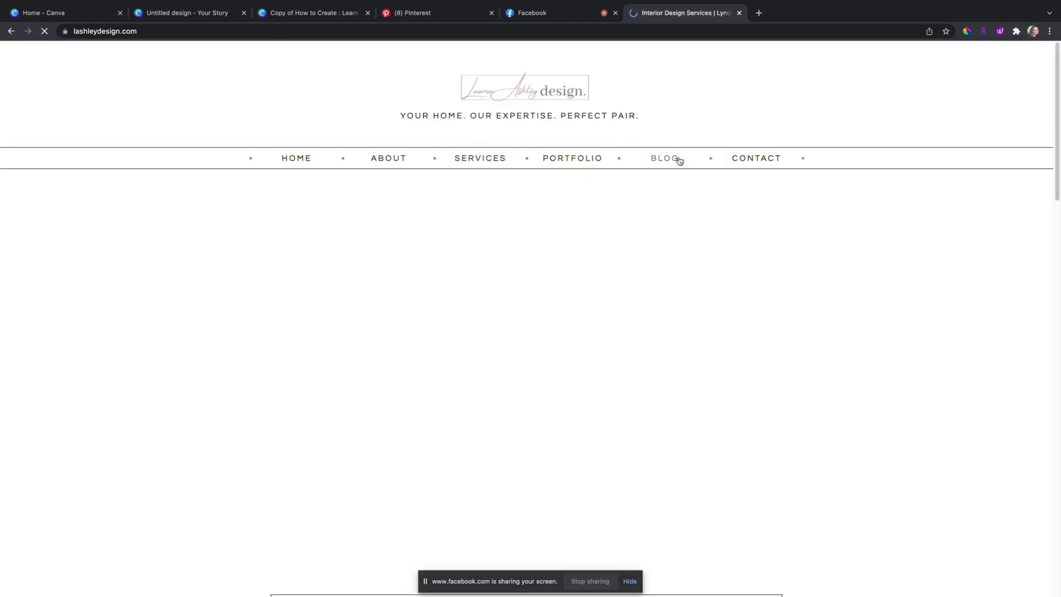
mouse_move(679, 160)
scroll(678, 166, down, 3)
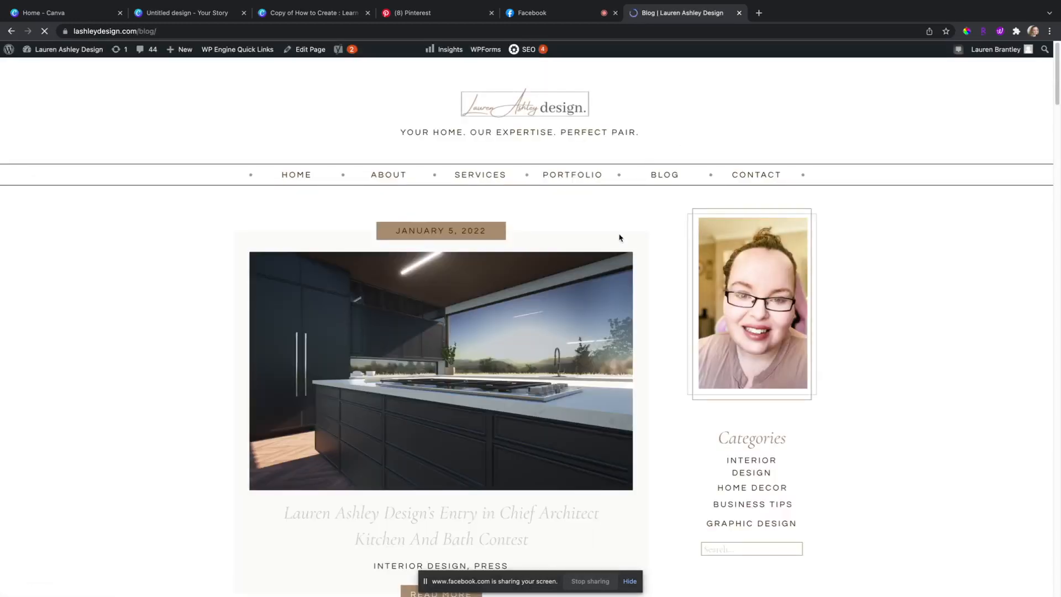
click(743, 471)
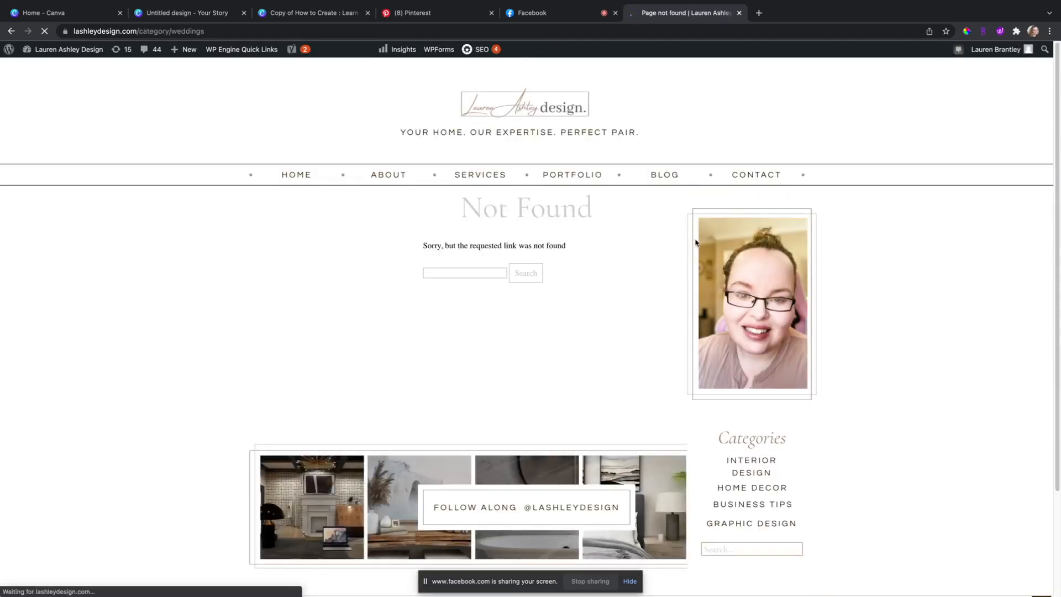
click(11, 32)
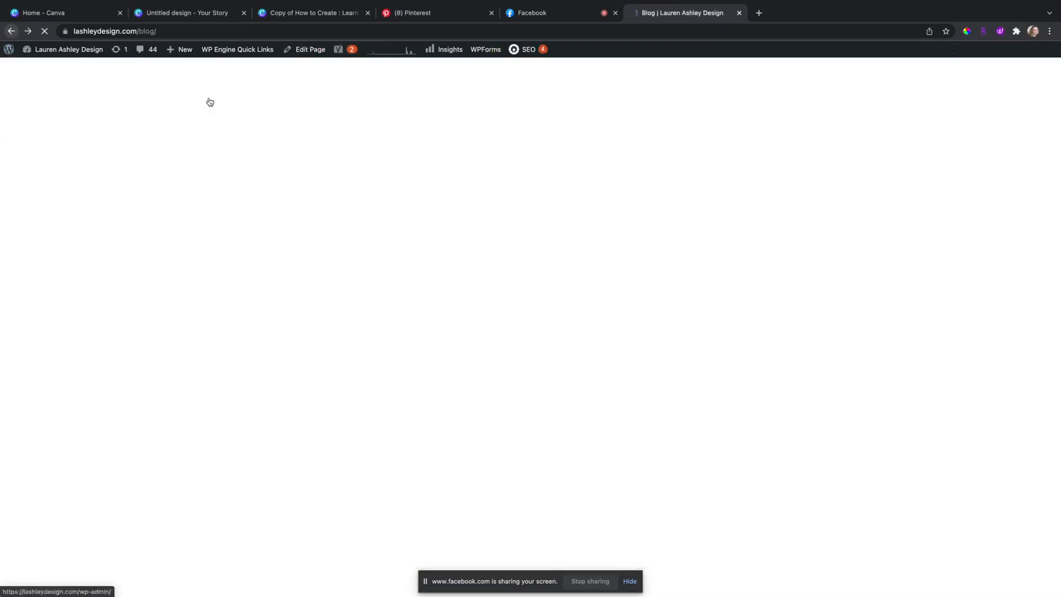
scroll(742, 411, down, 4)
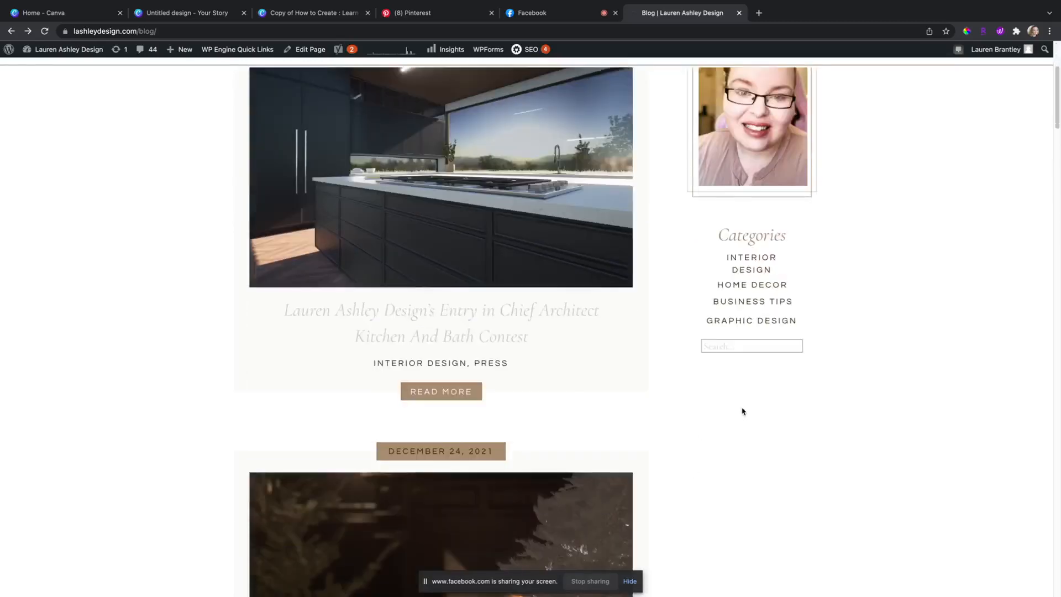
Step: Page through the older blog posts to the third page
click(738, 343)
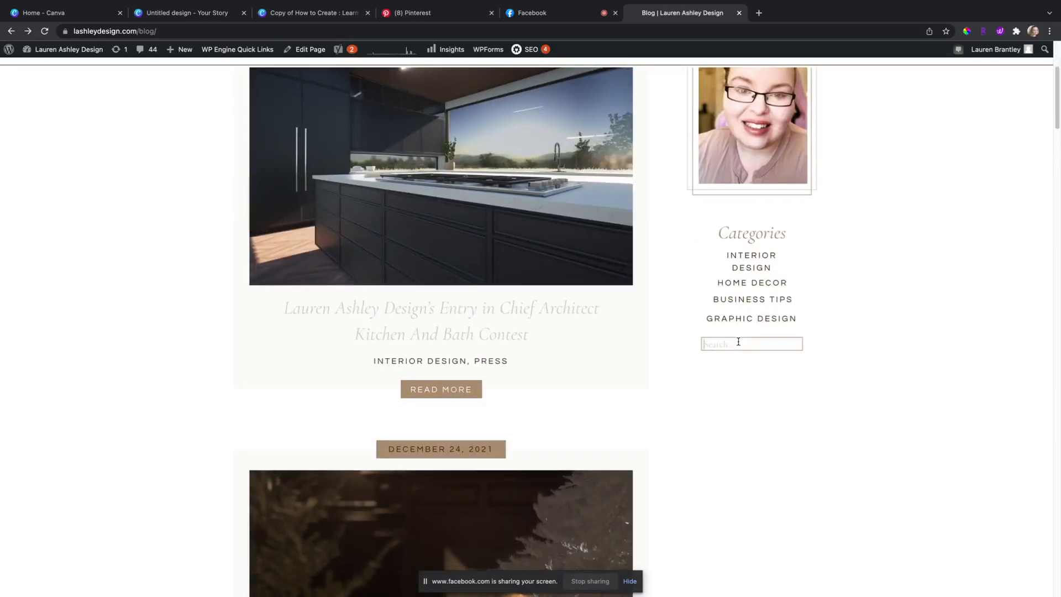
scroll(730, 343, up, 4)
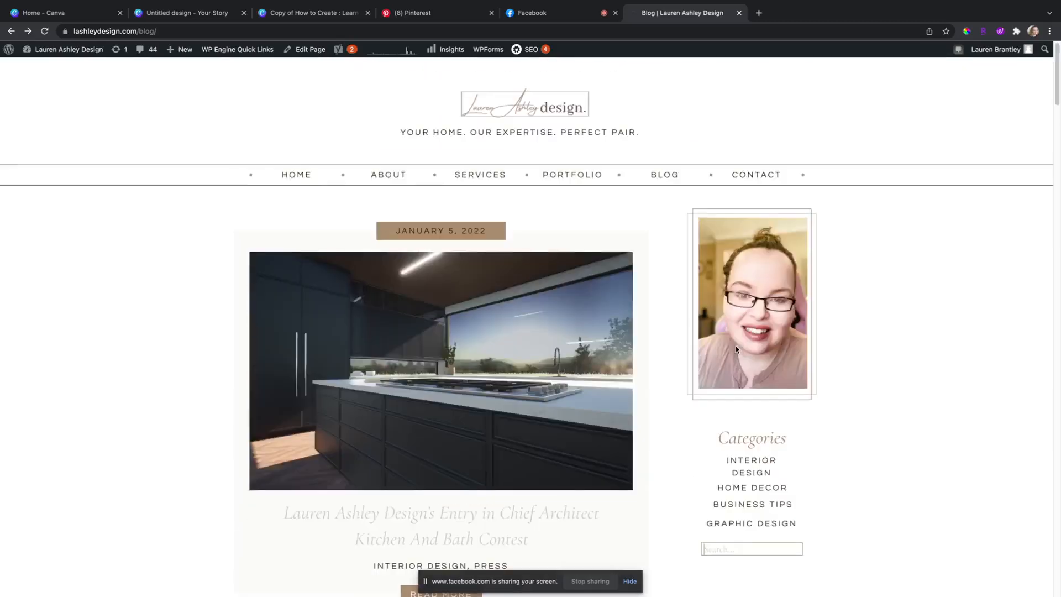
scroll(734, 350, down, 20)
scroll(725, 359, down, 10)
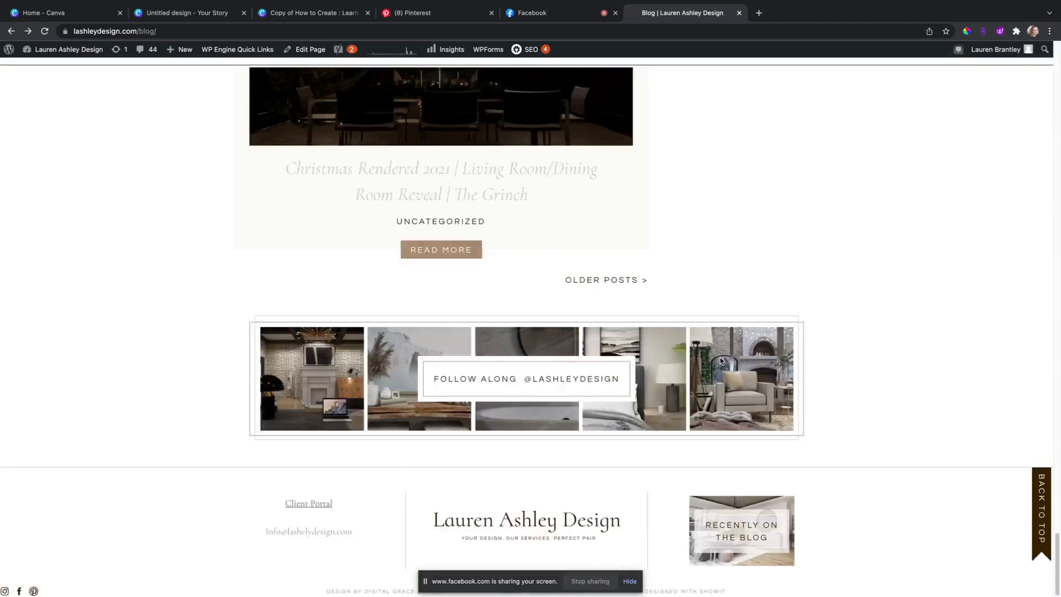
click(610, 281)
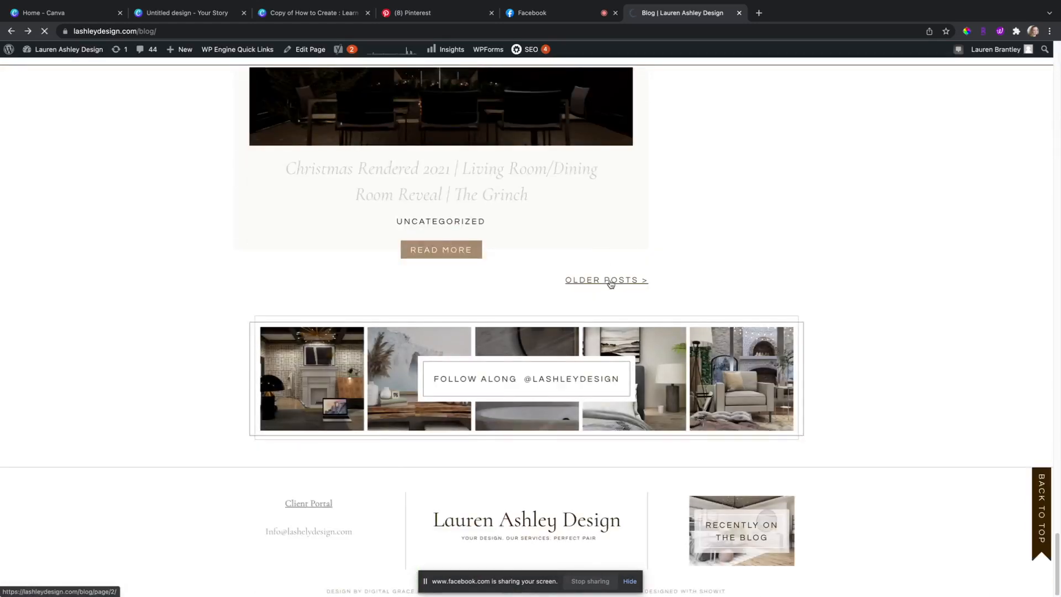
scroll(610, 283, down, 20)
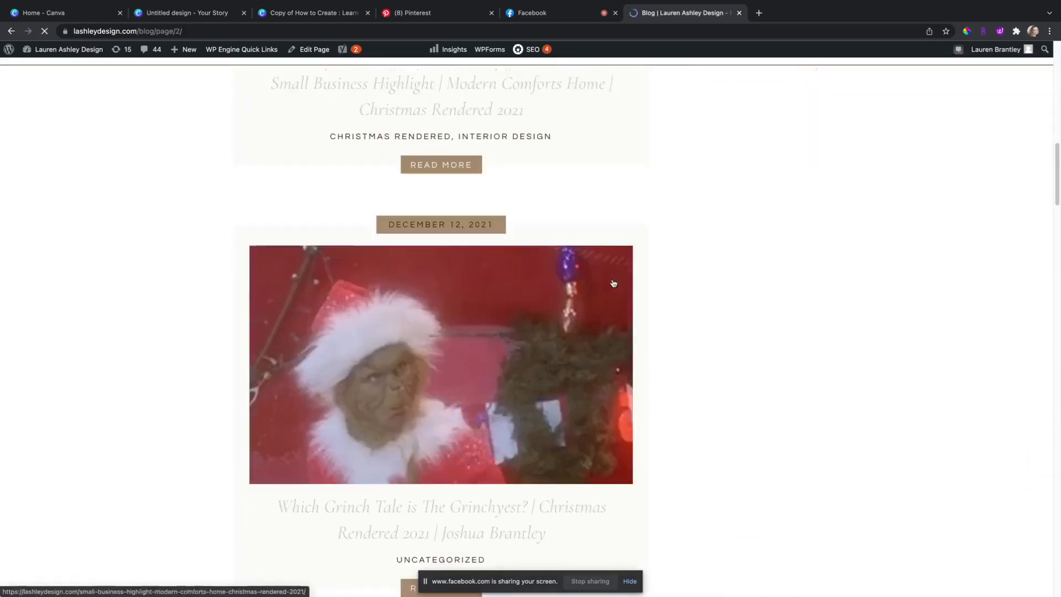
scroll(626, 269, down, 20)
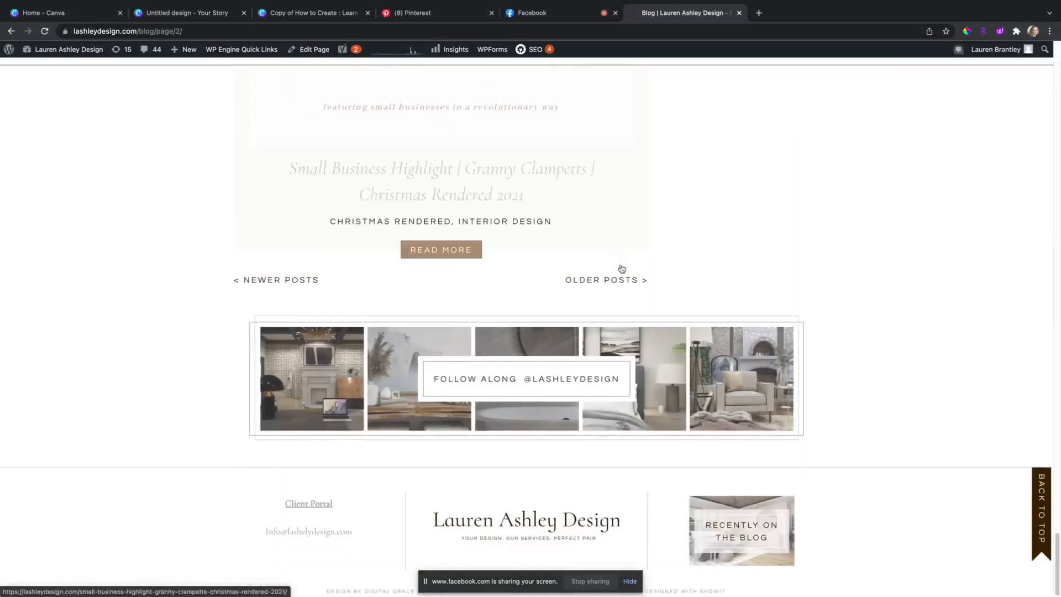
click(620, 284)
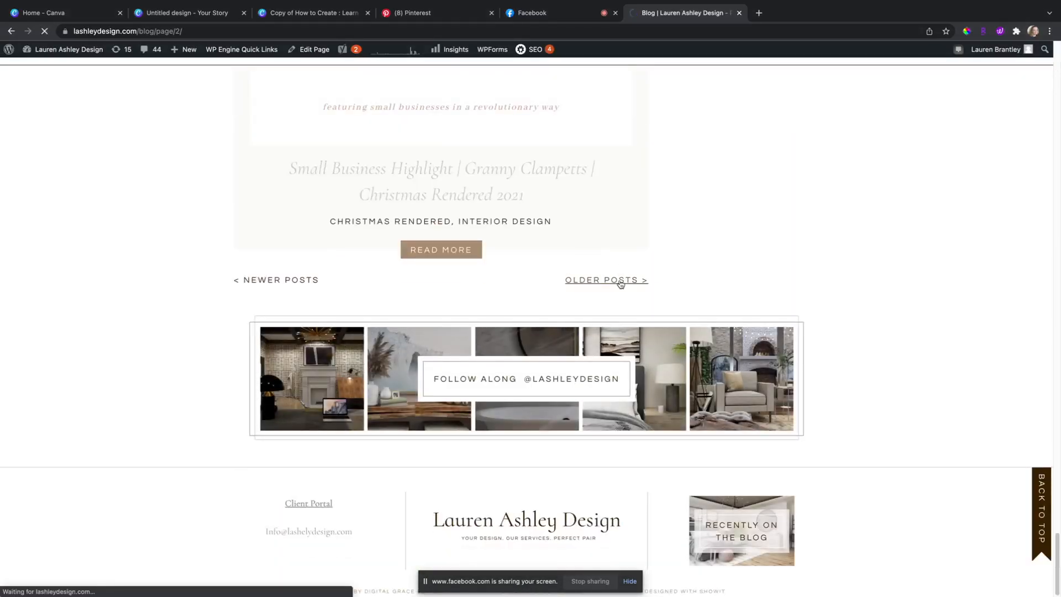
Step: Scroll through pages three and four of the blog, advancing to the fifth page
scroll(619, 283, down, 20)
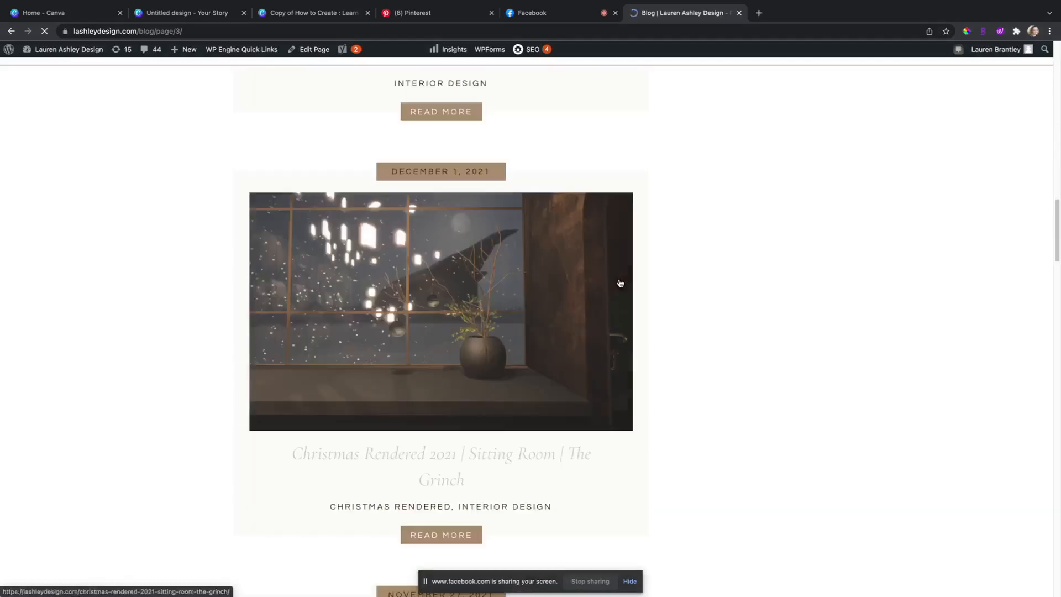
scroll(620, 283, down, 20)
scroll(614, 287, up, 8)
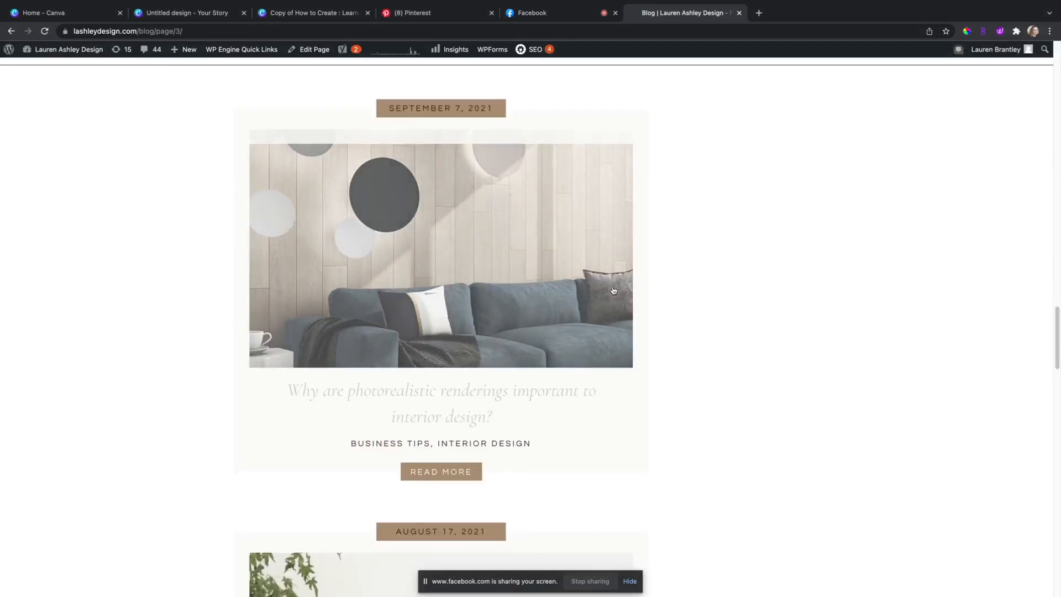
scroll(613, 290, down, 15)
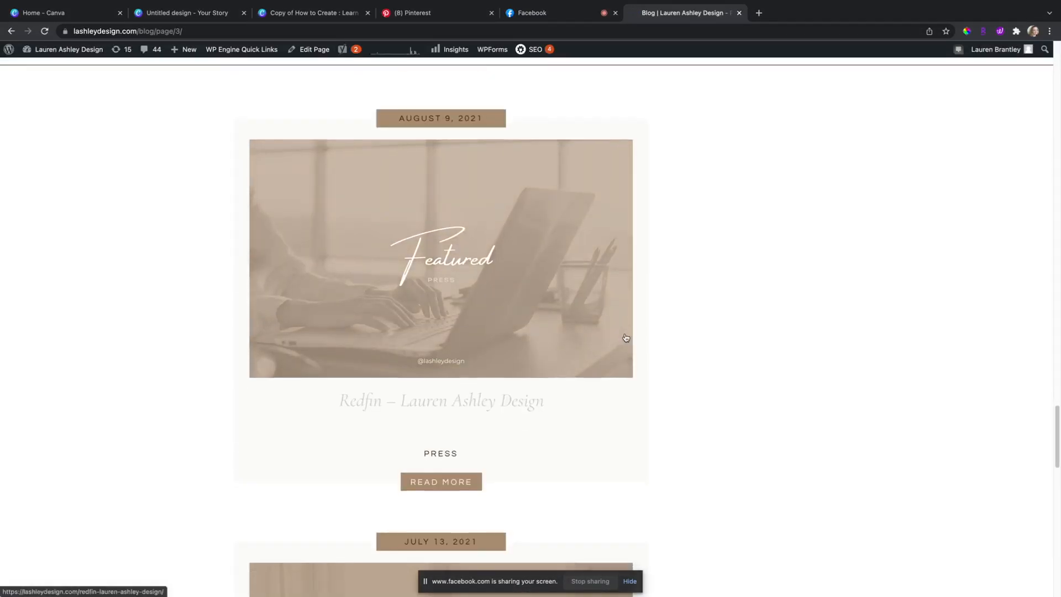
scroll(625, 338, down, 13)
scroll(625, 336, down, 4)
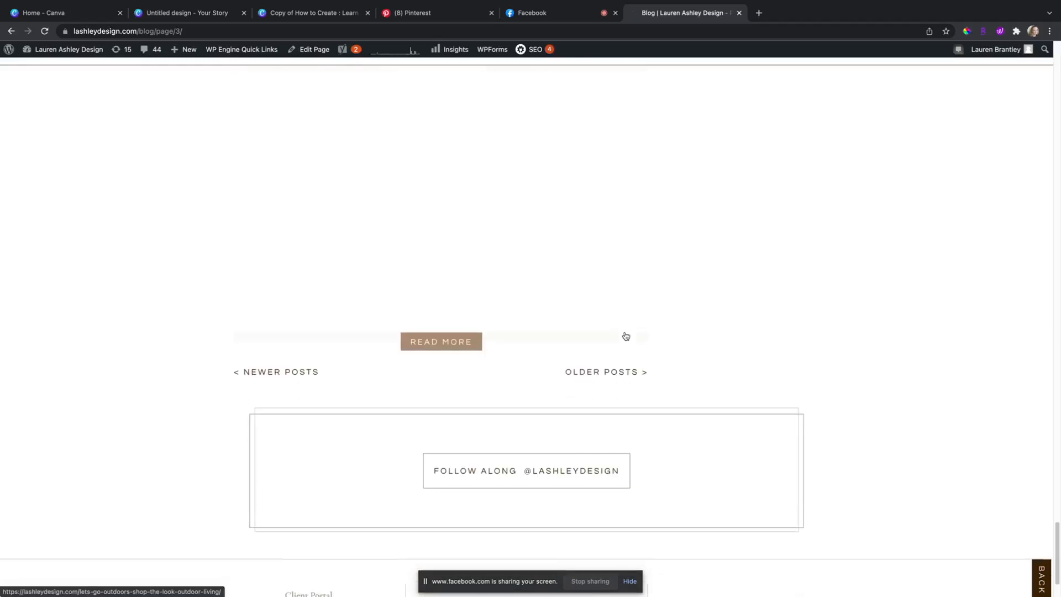
scroll(625, 335, down, 3)
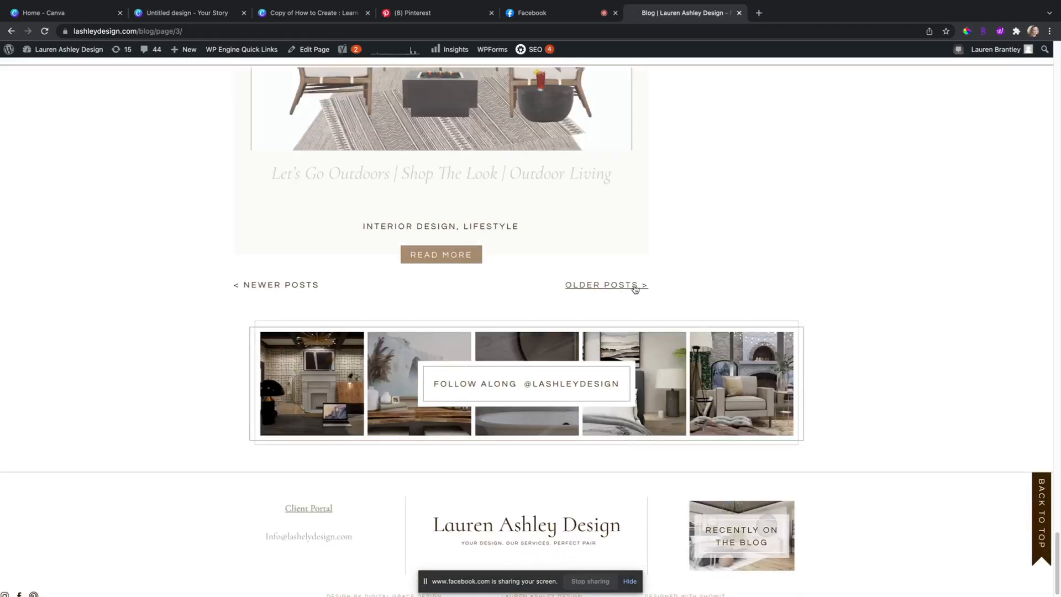
scroll(670, 274, up, 18)
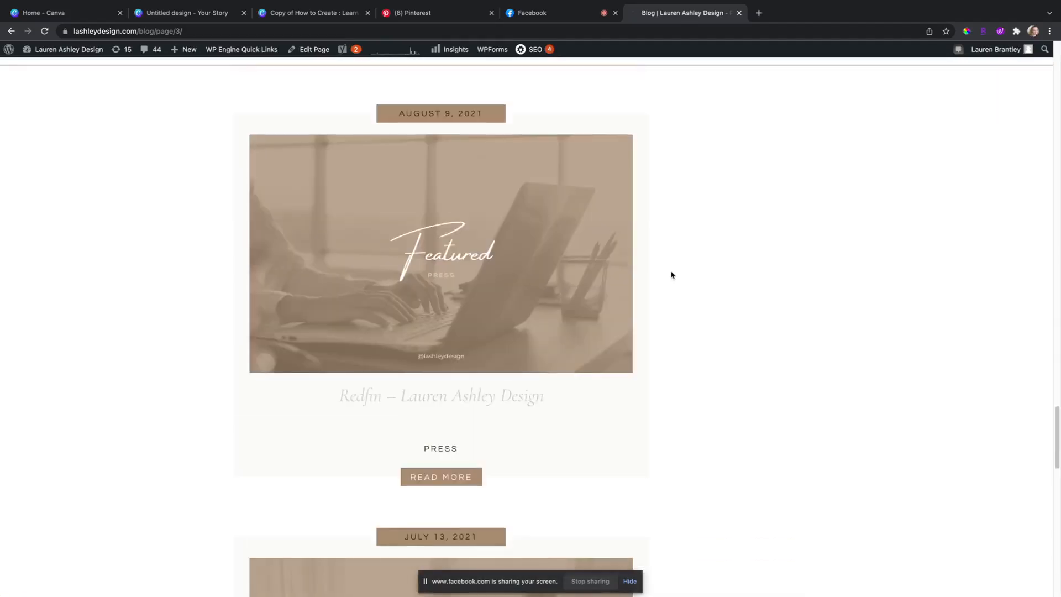
scroll(671, 274, up, 20)
scroll(671, 284, down, 20)
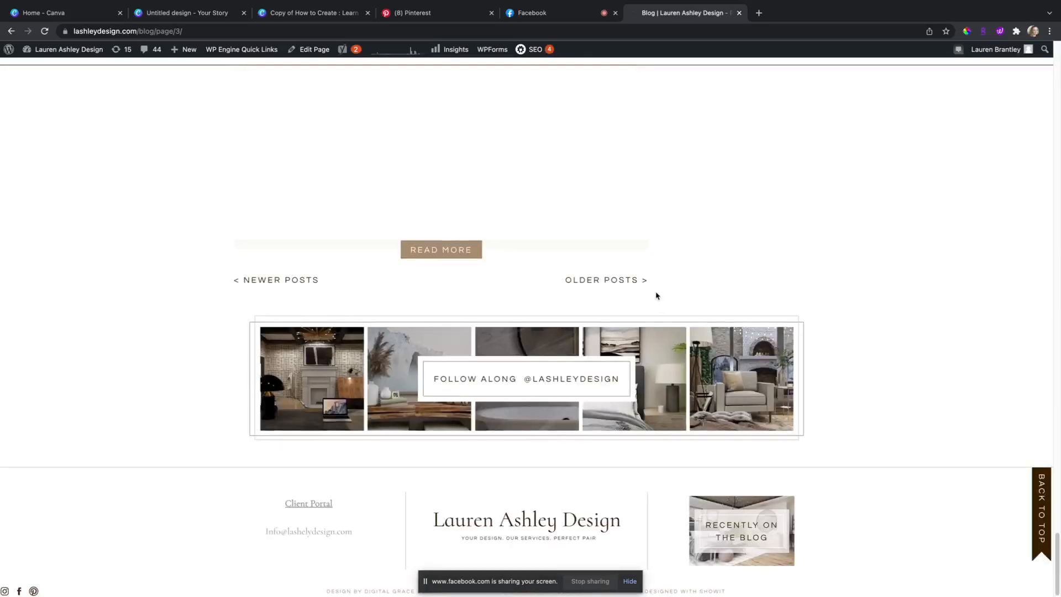
click(557, 283)
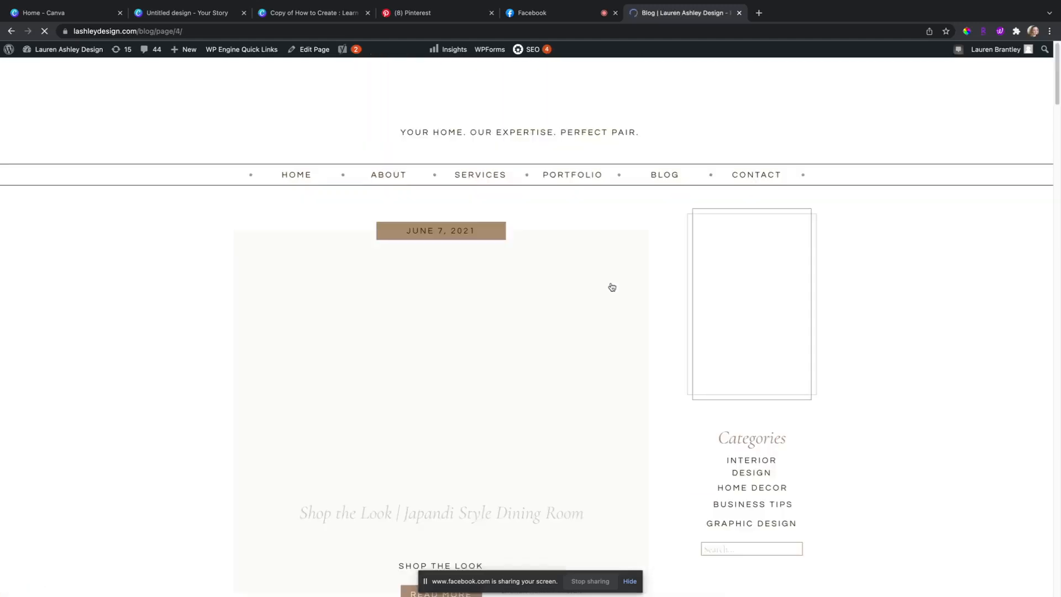
scroll(665, 289, down, 14)
scroll(665, 289, down, 20)
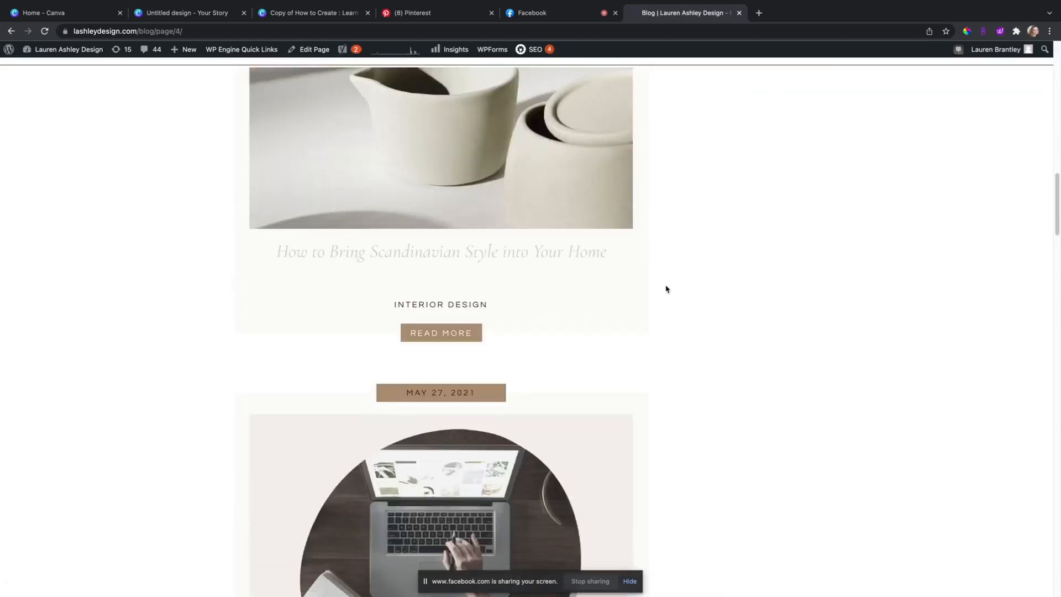
scroll(669, 290, down, 20)
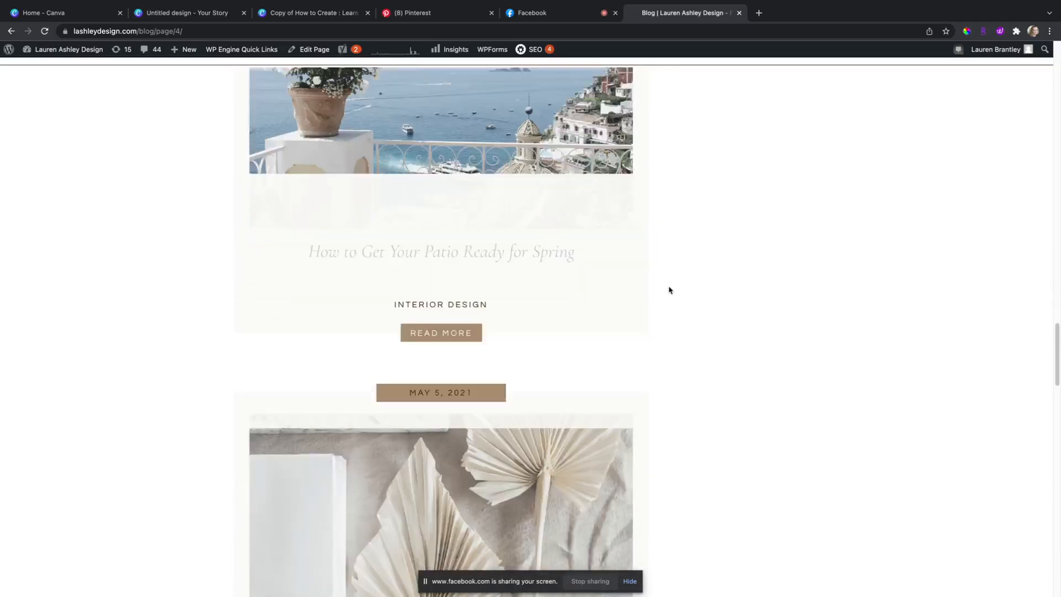
scroll(668, 293, down, 12)
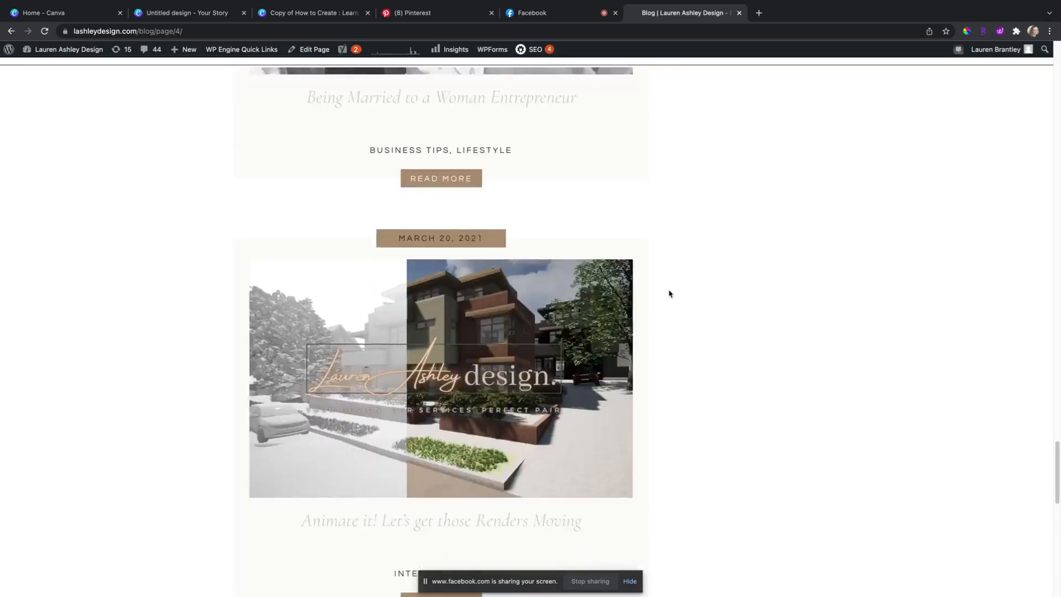
scroll(669, 293, down, 6)
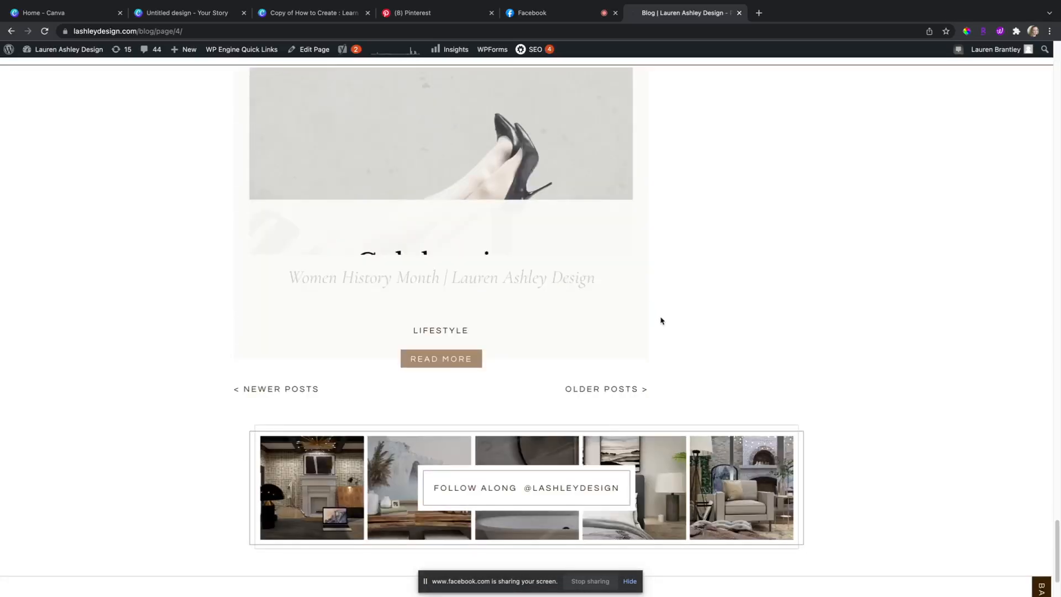
click(633, 387)
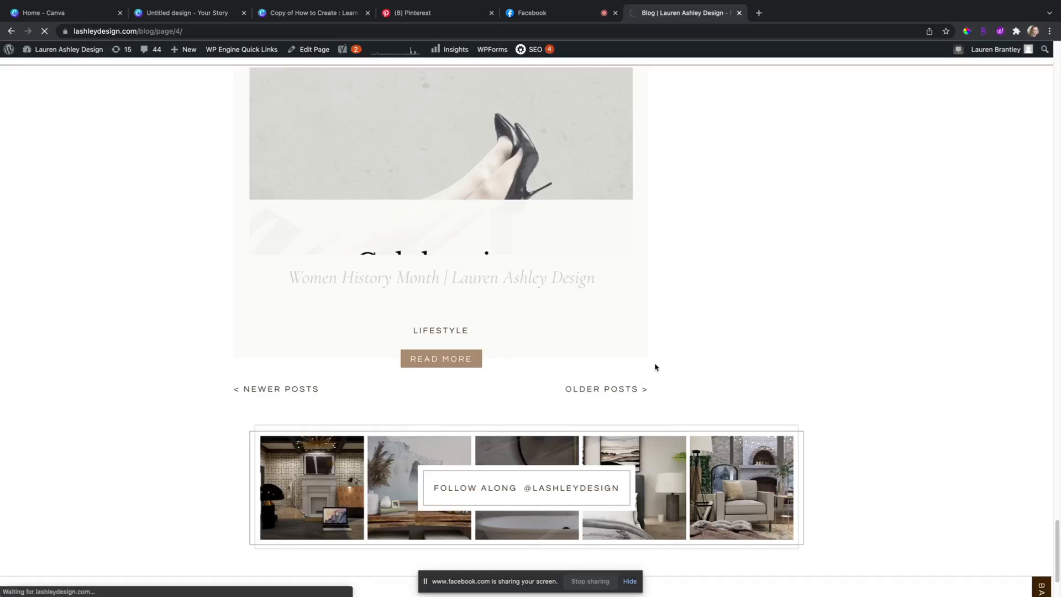
Step: Scroll down the fifth page and keep loading older posts until page 7 appears
scroll(653, 364, down, 4)
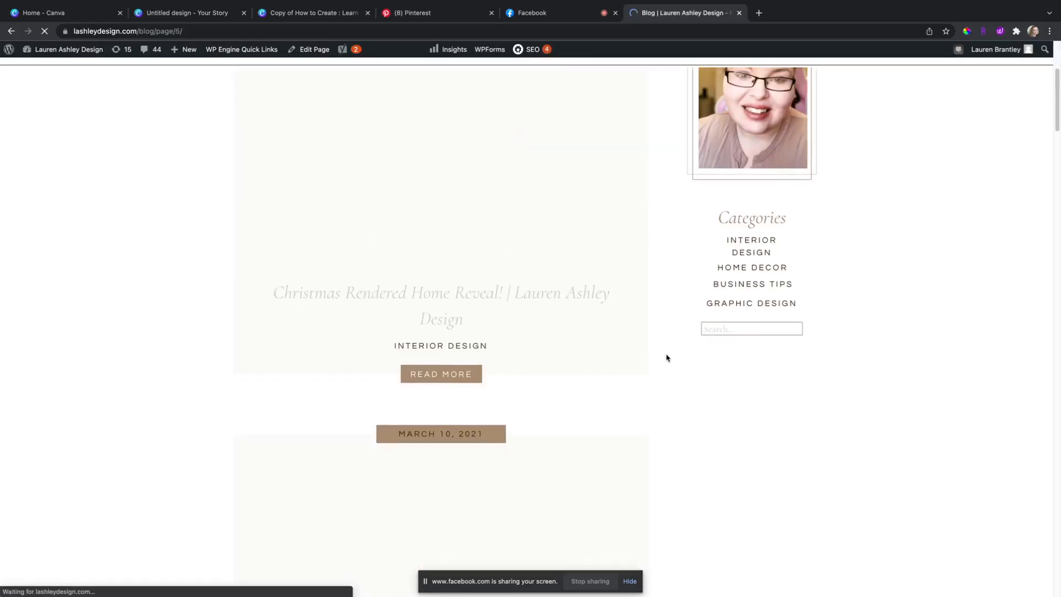
scroll(666, 358, down, 4)
scroll(671, 353, down, 20)
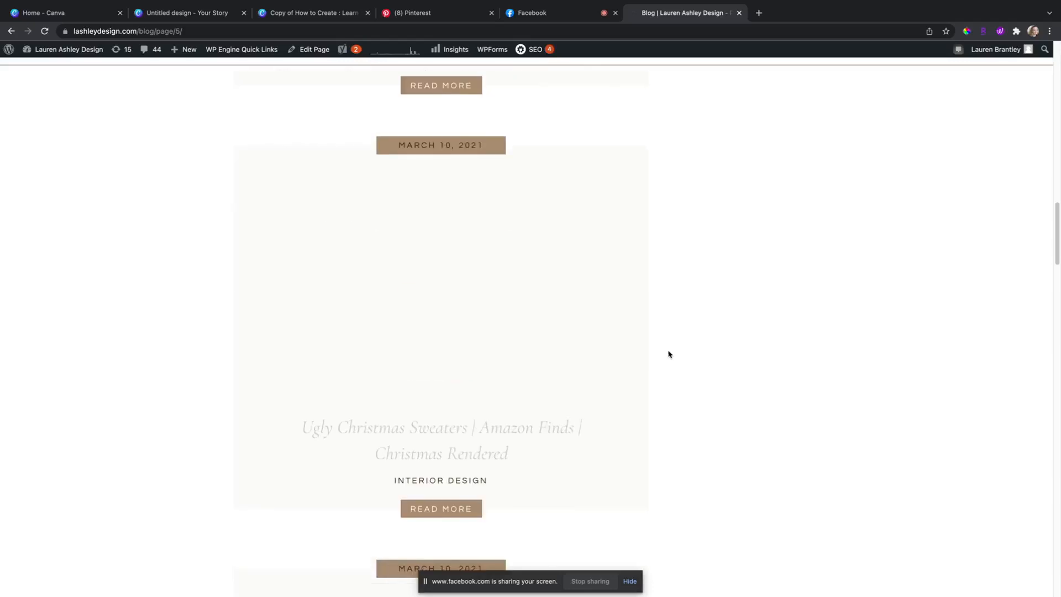
scroll(671, 353, down, 20)
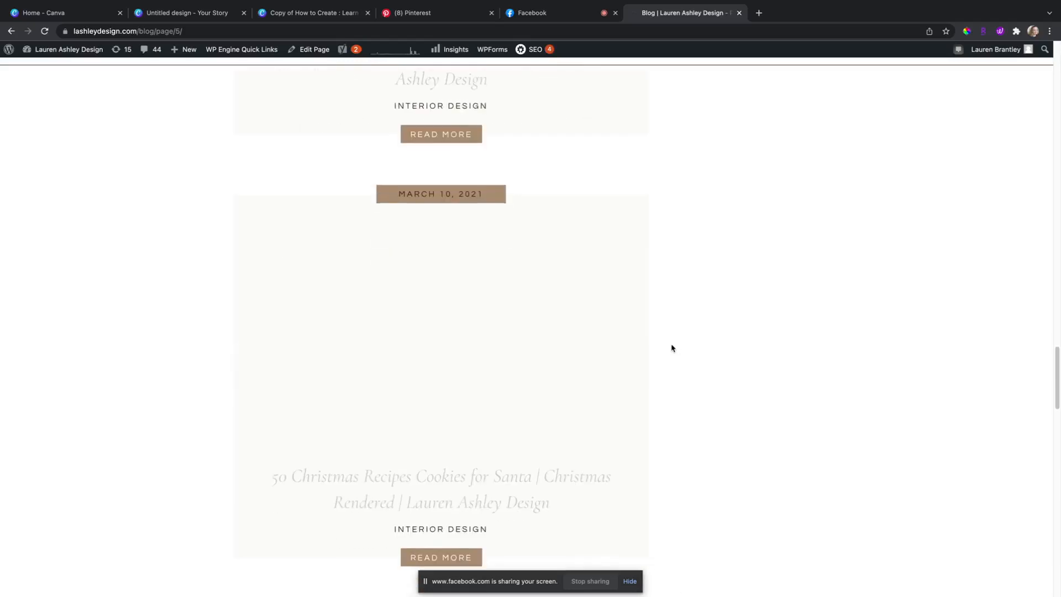
scroll(672, 348, down, 10)
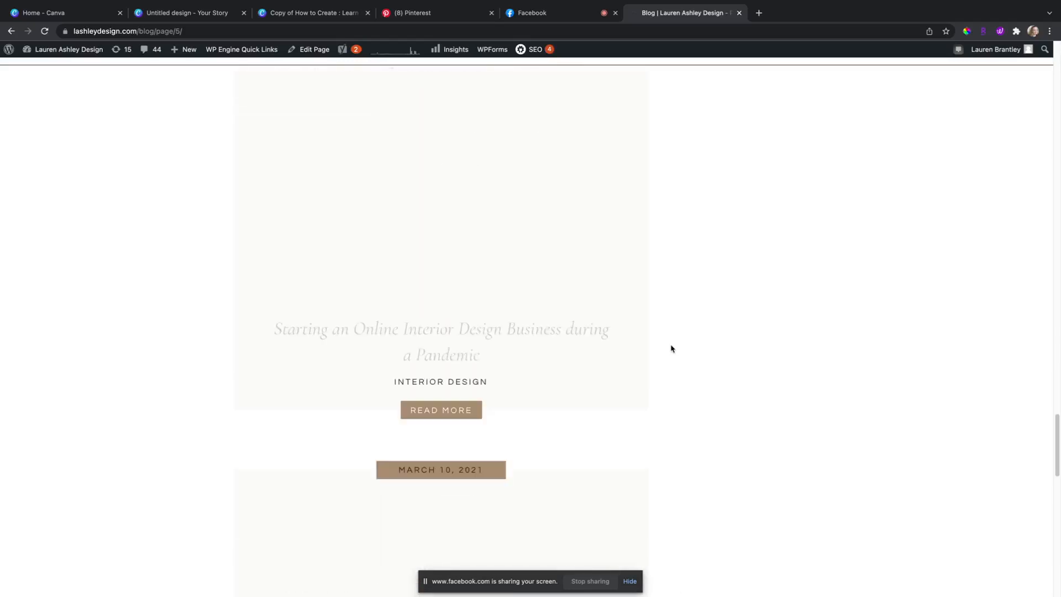
scroll(672, 349, down, 10)
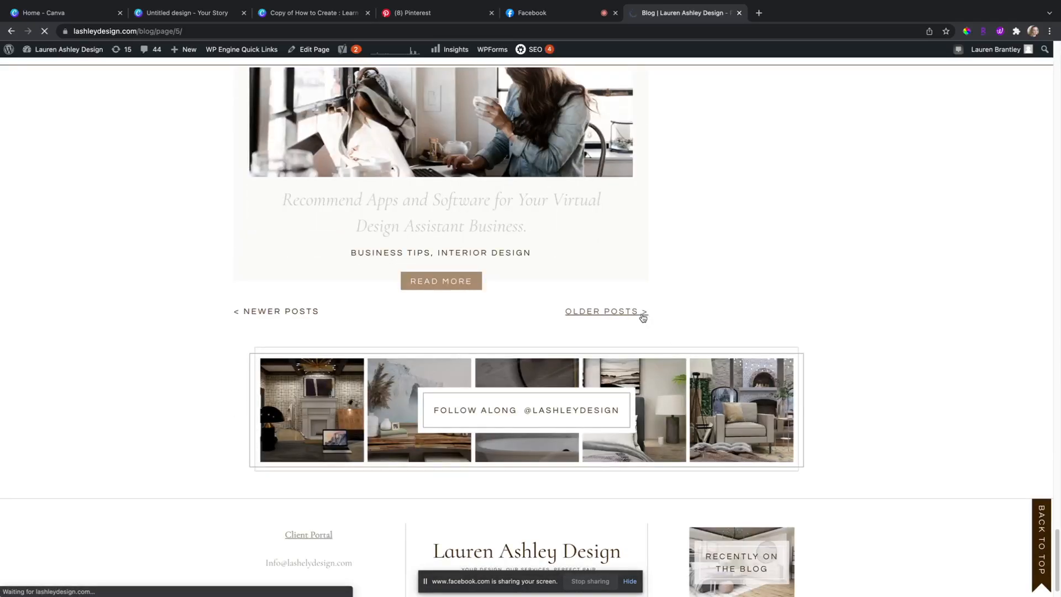
scroll(642, 317, down, 10)
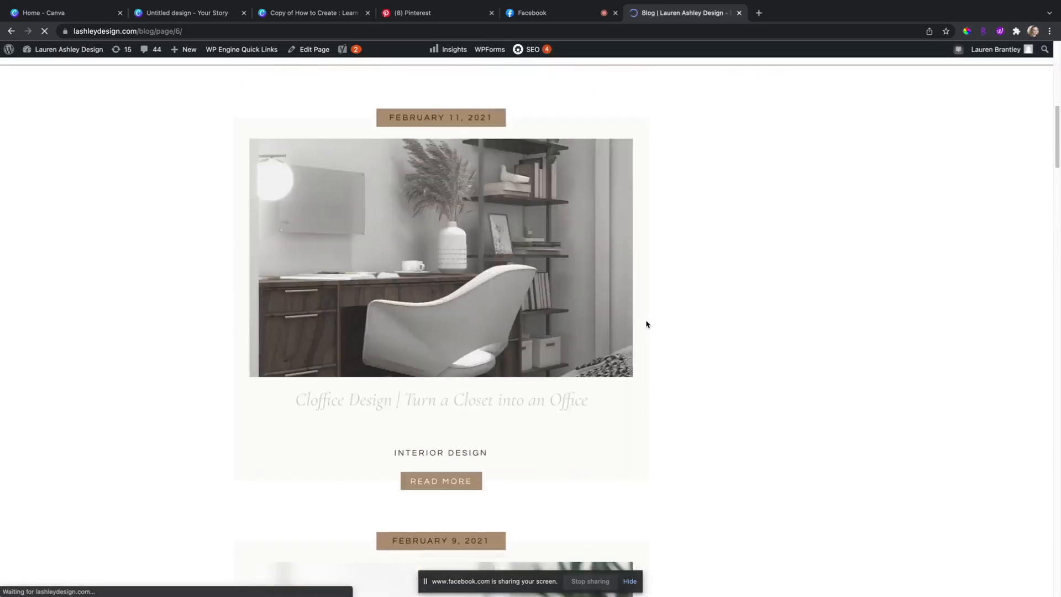
scroll(647, 324, down, 13)
scroll(649, 325, down, 15)
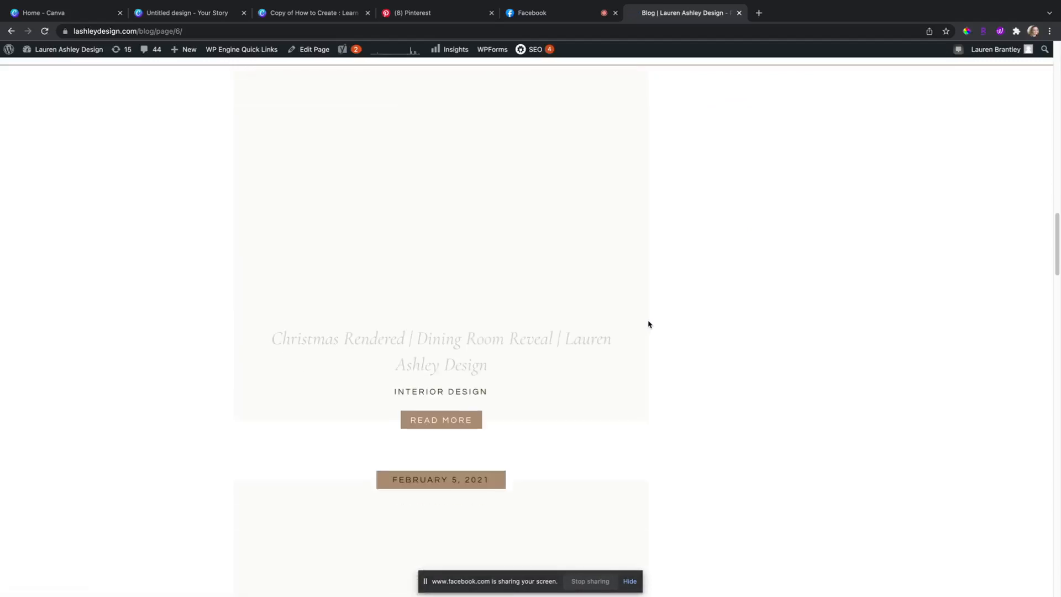
scroll(651, 323, down, 20)
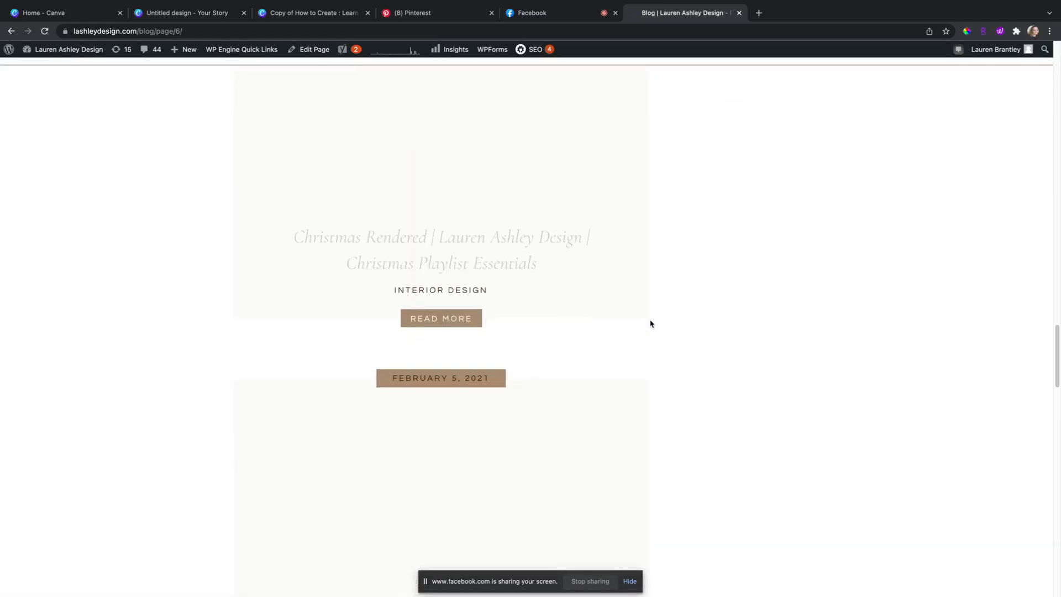
scroll(651, 325, down, 15)
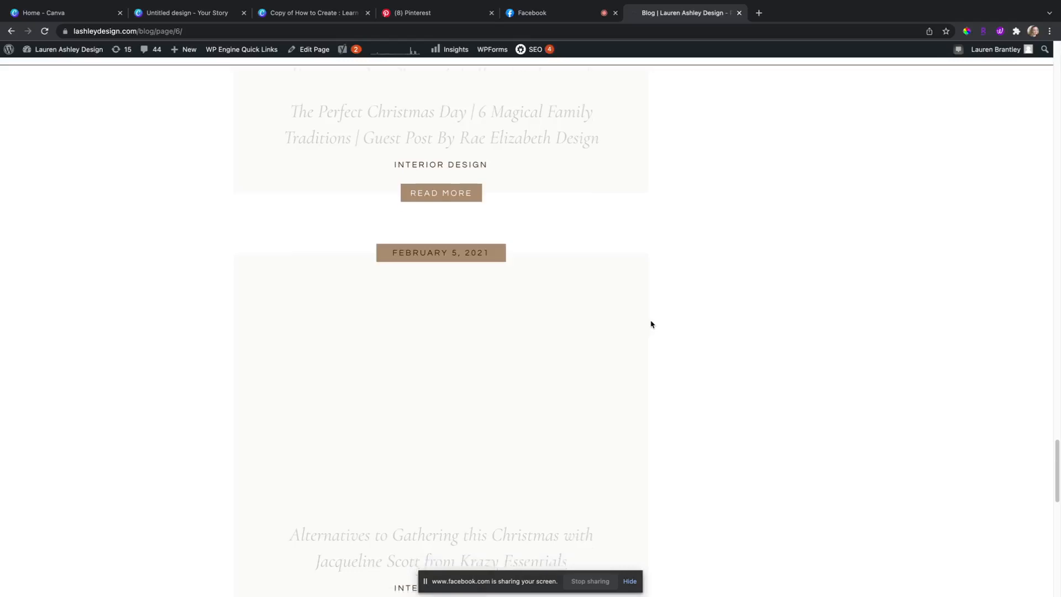
scroll(651, 324, down, 8)
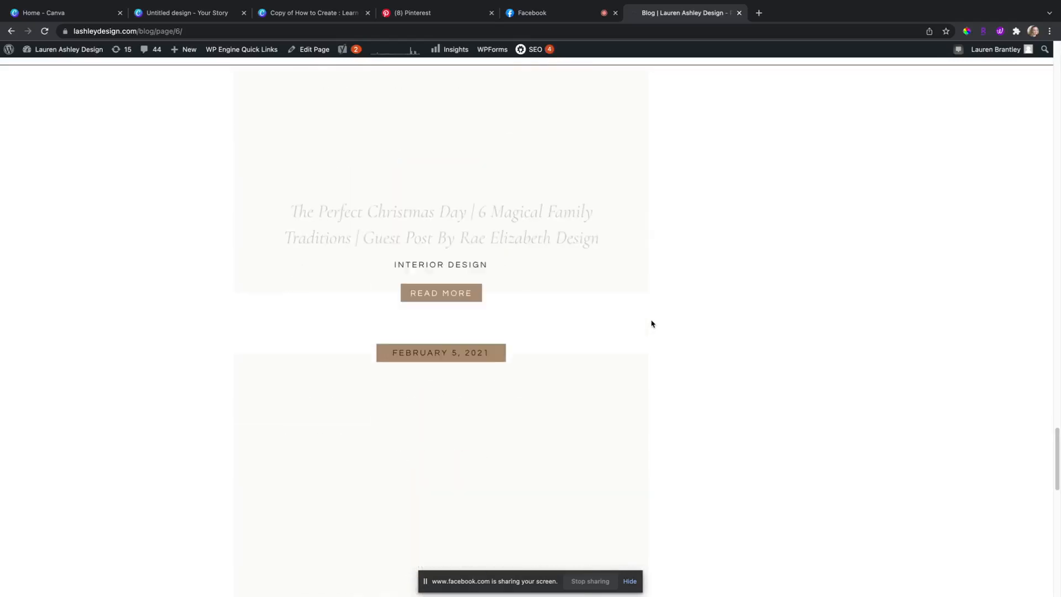
scroll(649, 325, down, 12)
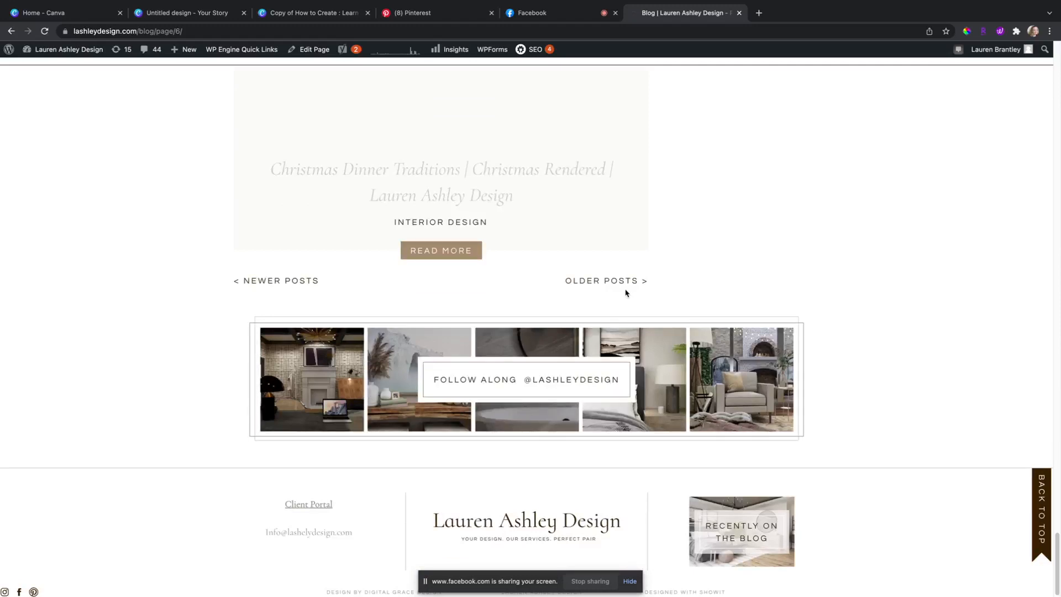
click(625, 282)
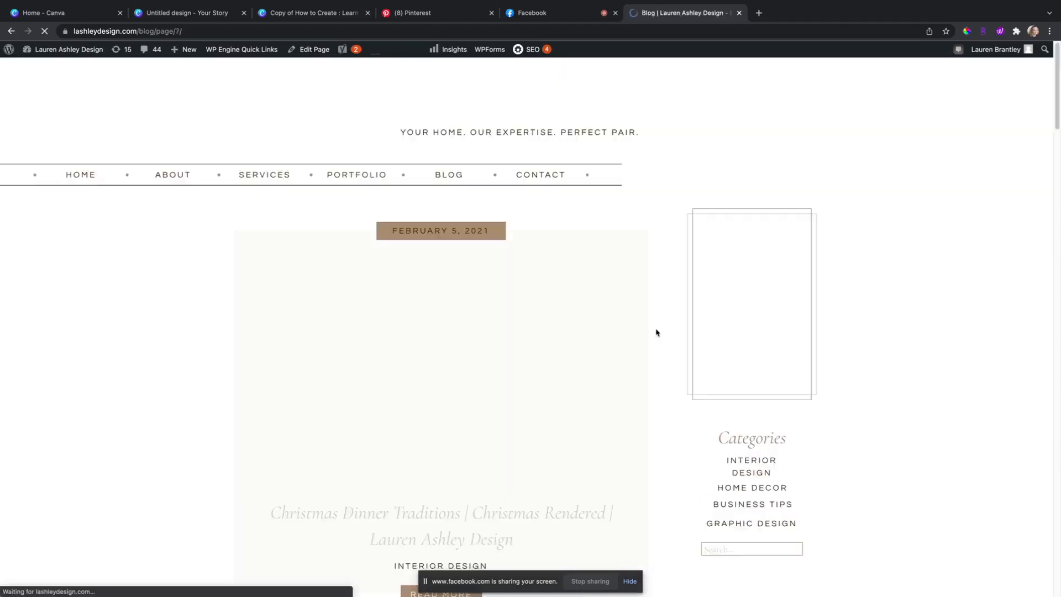
scroll(657, 331, down, 7)
scroll(657, 333, down, 11)
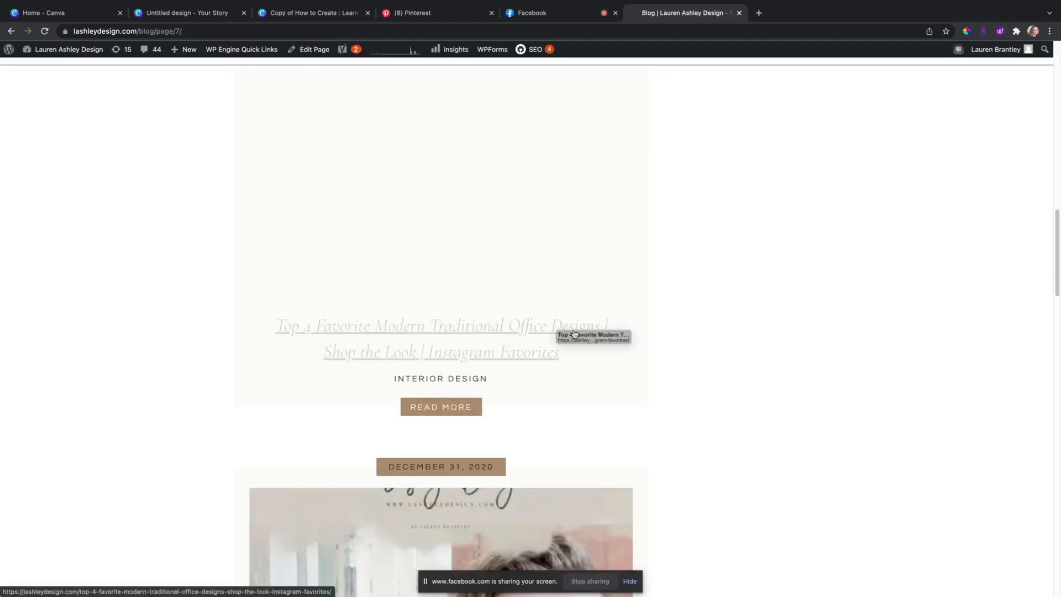
Step: Open the Top 4 Favorite Modern Traditional Office Designs post and scroll through it
click(579, 330)
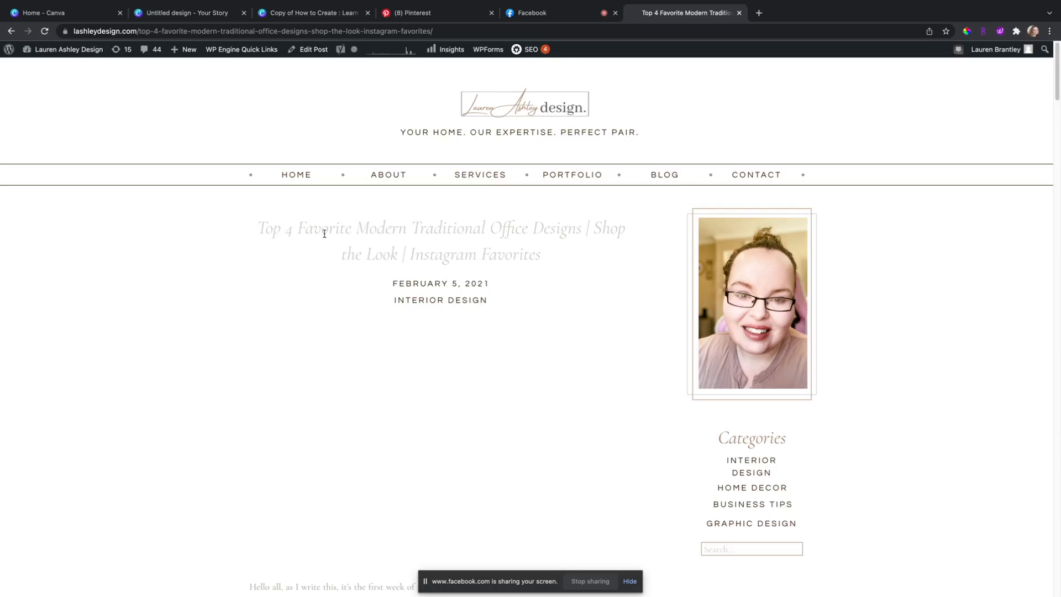
scroll(324, 233, down, 20)
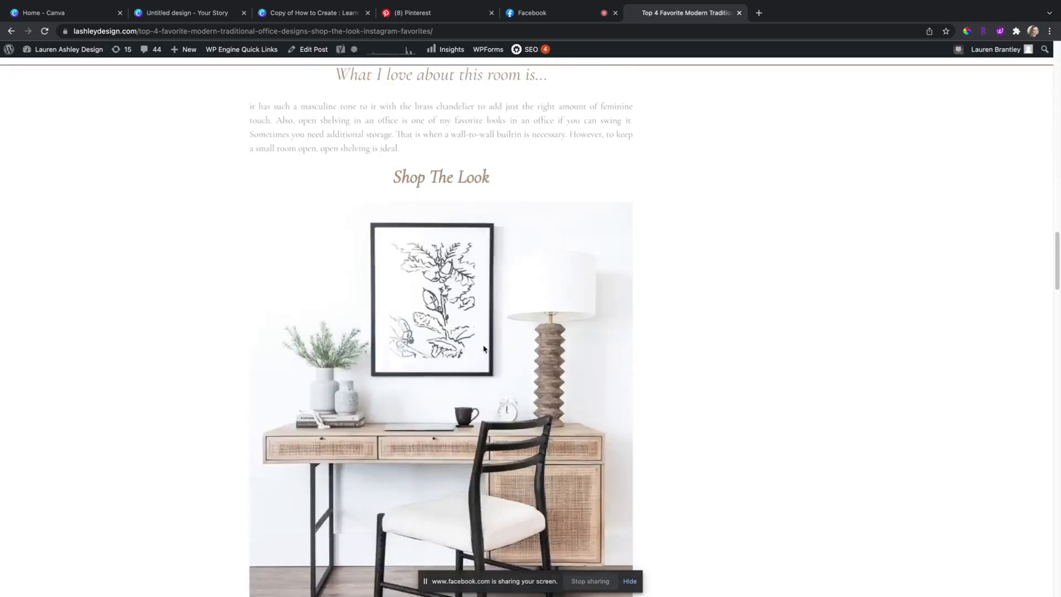
scroll(484, 348, down, 15)
scroll(532, 328, up, 13)
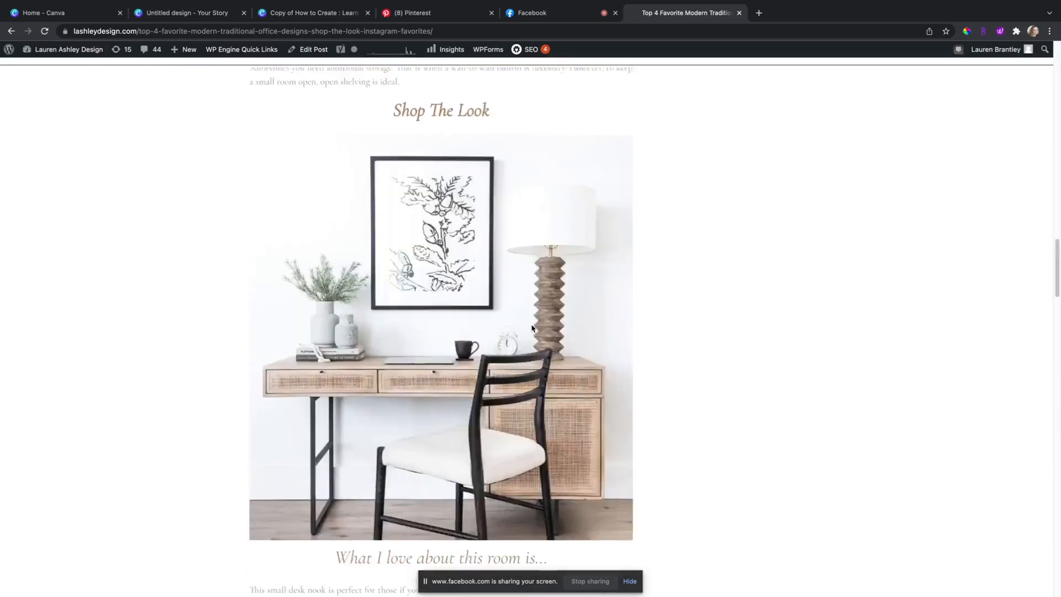
scroll(532, 328, up, 20)
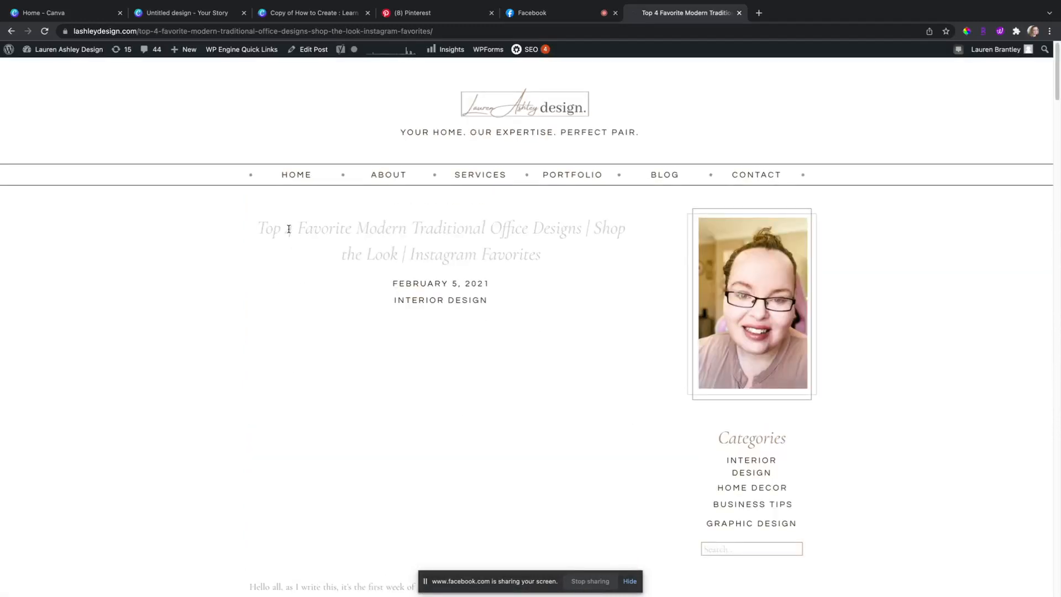
Step: Select the 4 in the post title, then switch to the Pinterest tab
drag(288, 231, 297, 228)
click(289, 229)
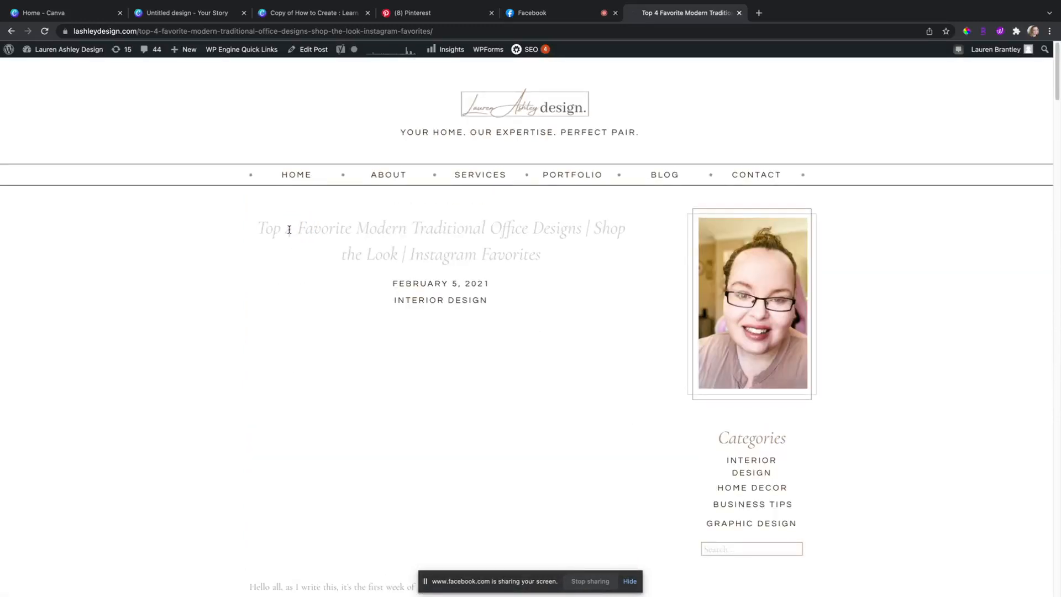
click(426, 13)
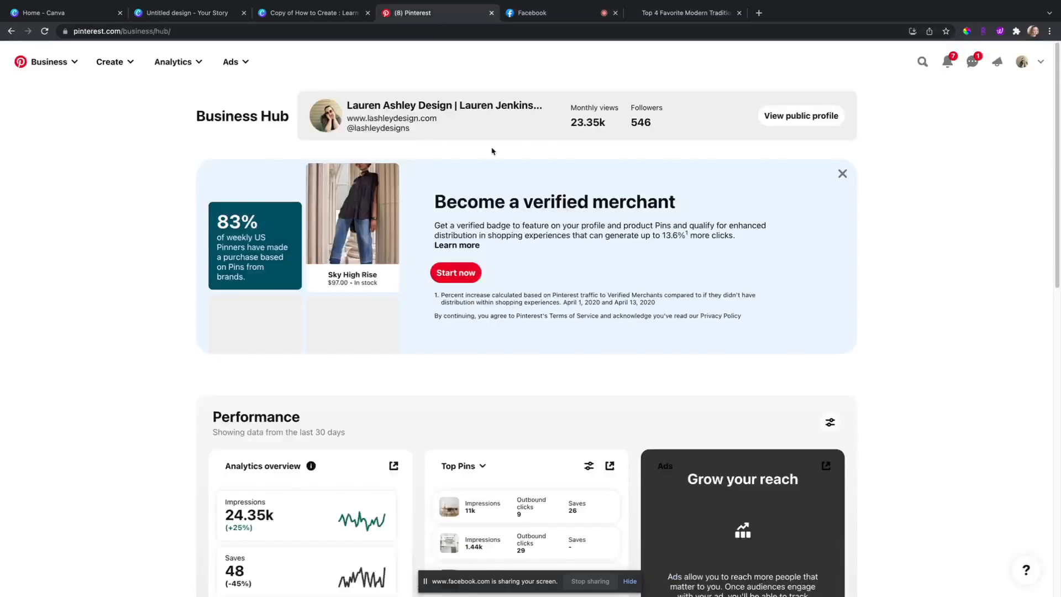
Step: Change the Canva badge from 10 to 4 and highlight the Home Decor Ideas heading
click(194, 15)
click(650, 222)
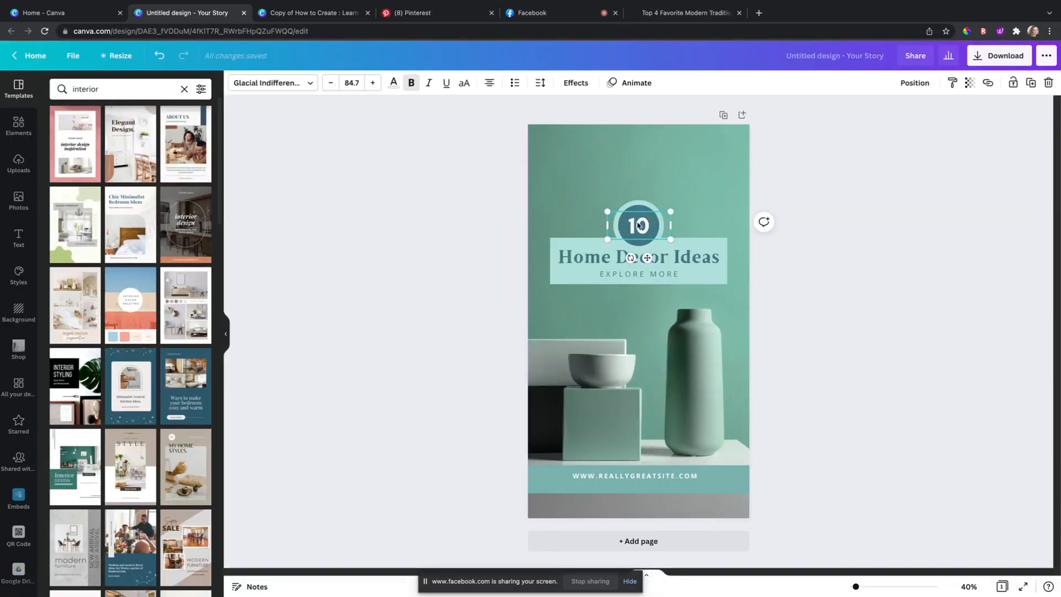
text(4)
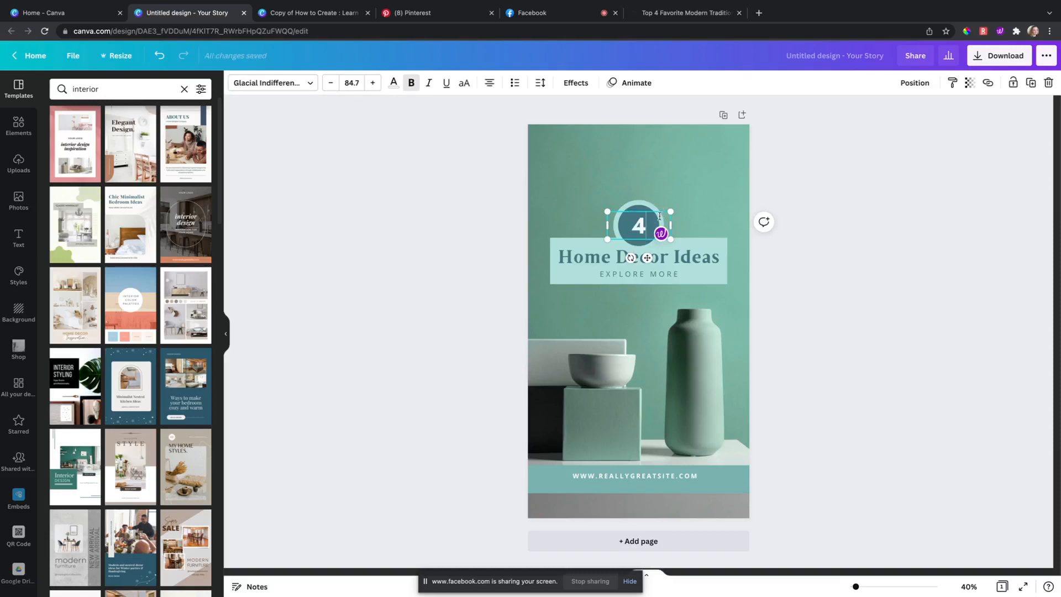
click(488, 222)
click(634, 253)
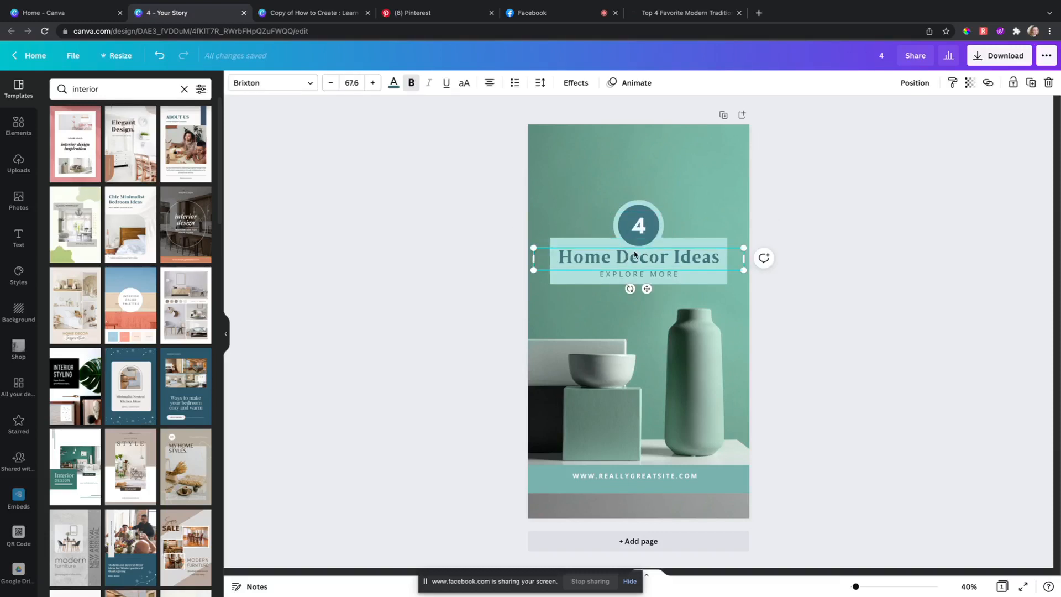
double_click(633, 256)
click(671, 13)
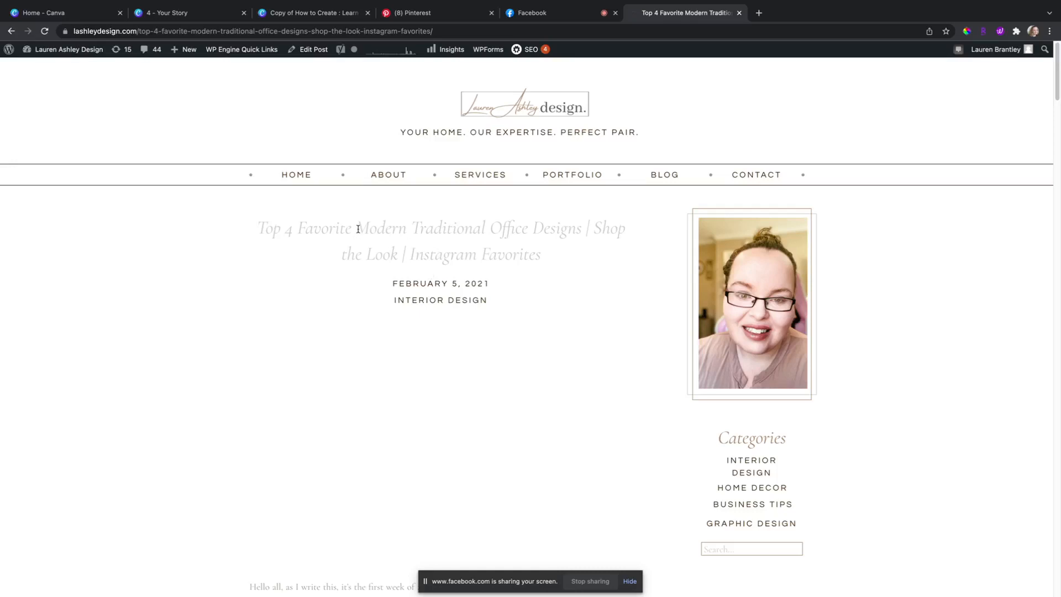
Step: Copy 'Modern Traditional' from the post title and bring back the Canva design
drag(358, 229, 487, 229)
key(ctrl+c)
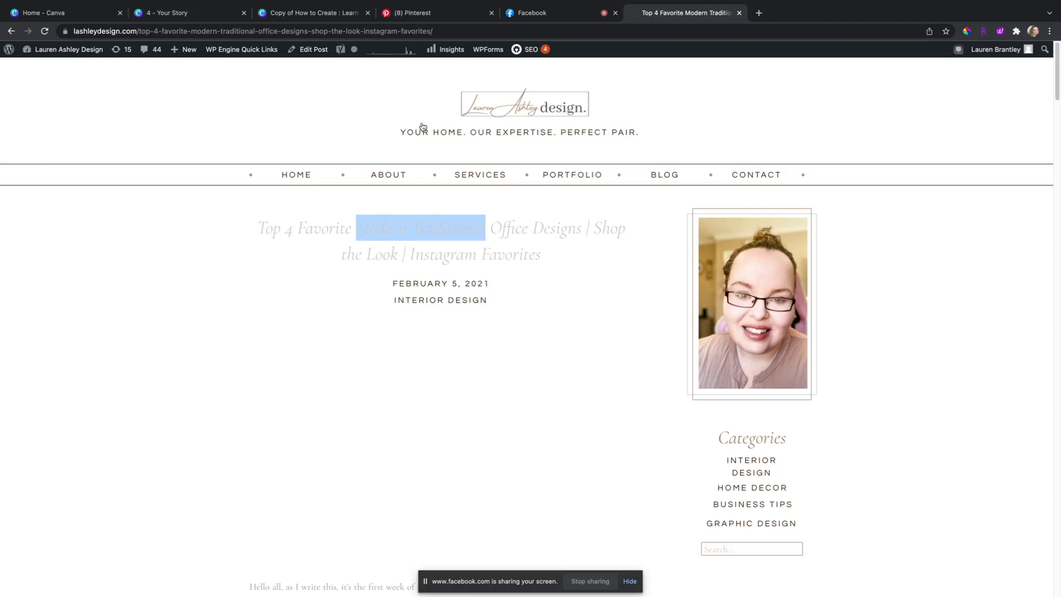
click(166, 12)
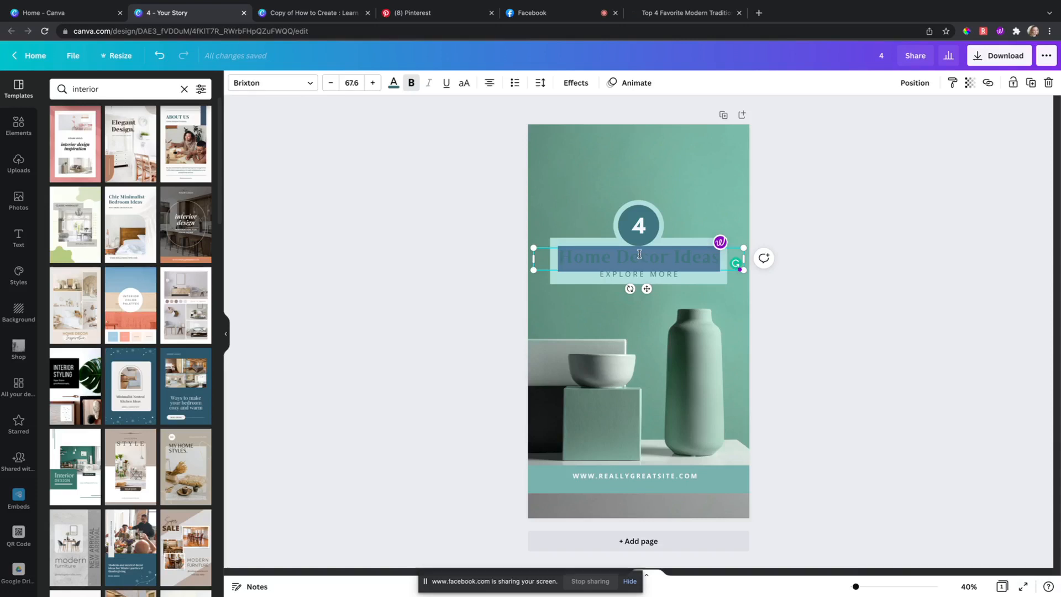
click(680, 13)
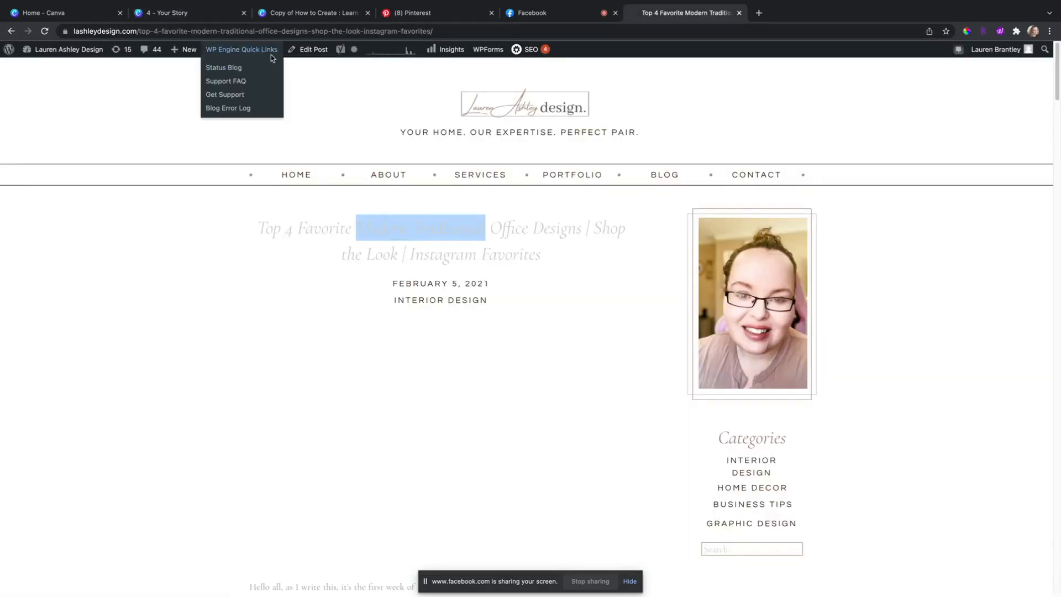
click(182, 12)
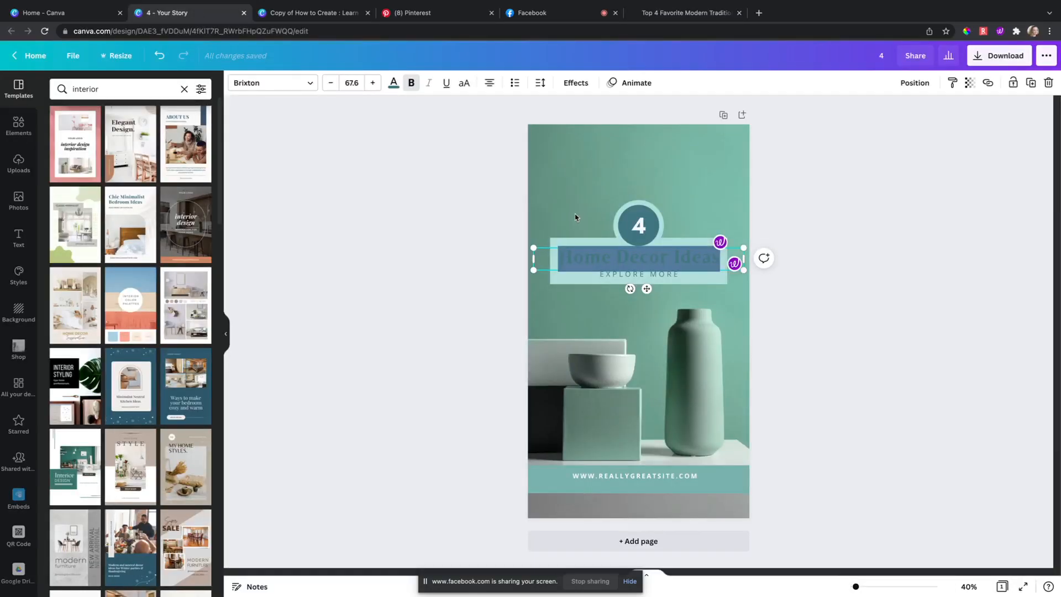
Step: Paste 'Modern Traditional' as the heading and replace EXPLORE MORE with OFFICE IDEAS
key(ctrl+v)
click(653, 275)
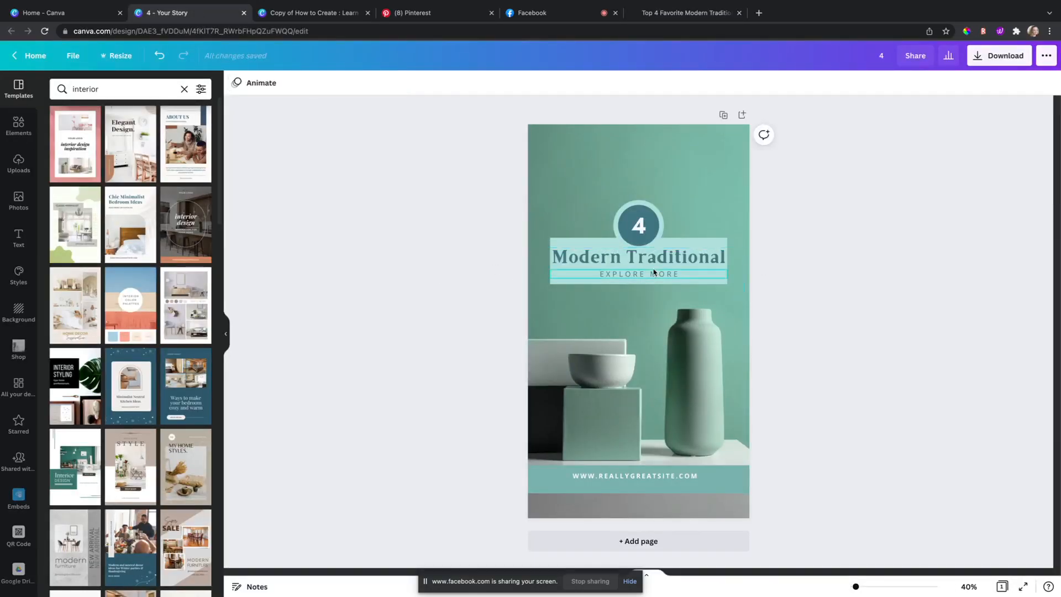
double_click(656, 275)
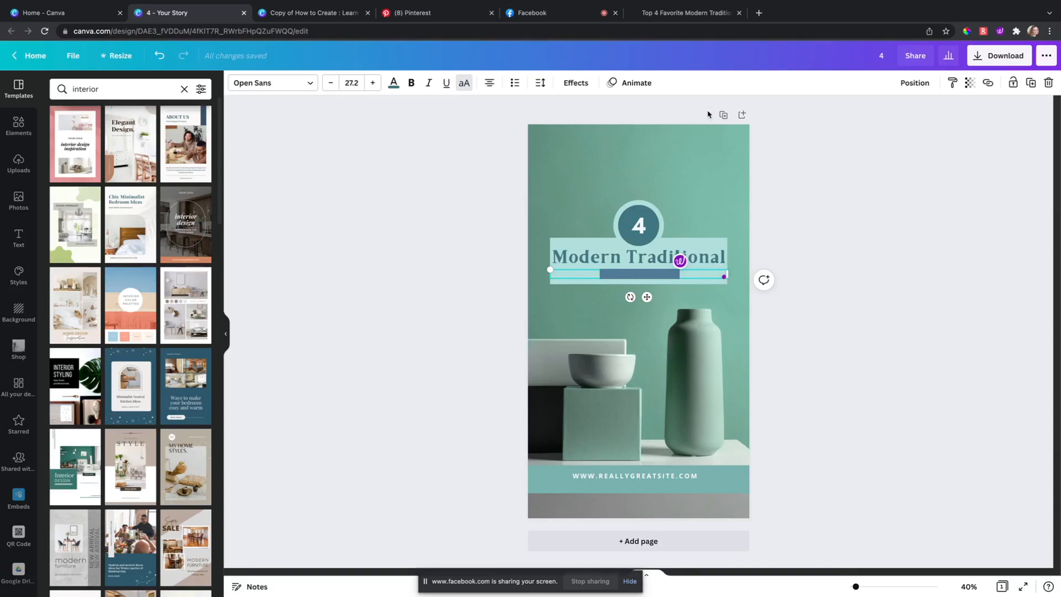
text(OFFICE)
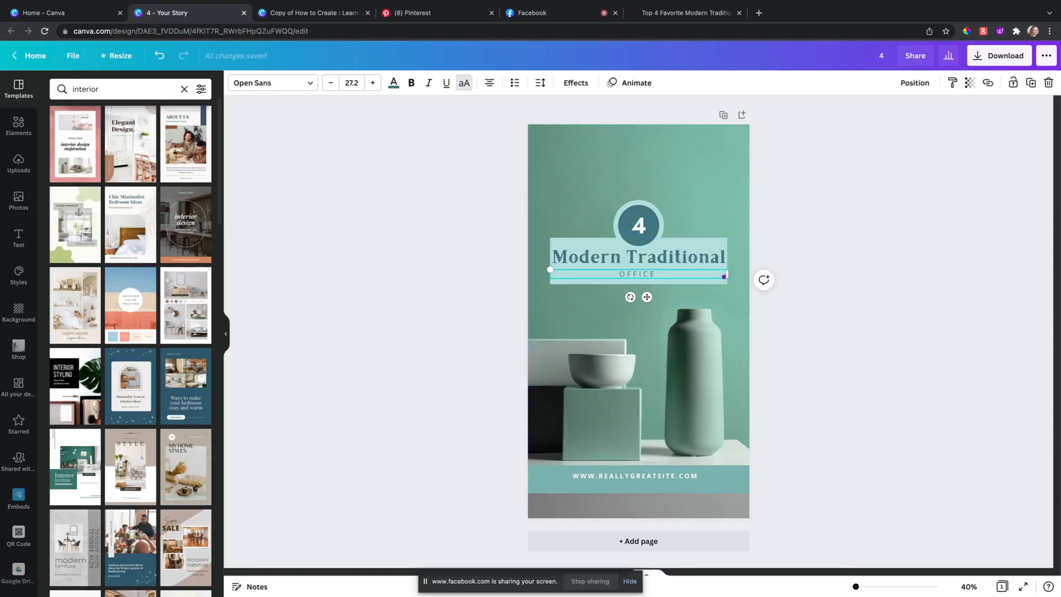
text( IDEAS)
click(470, 227)
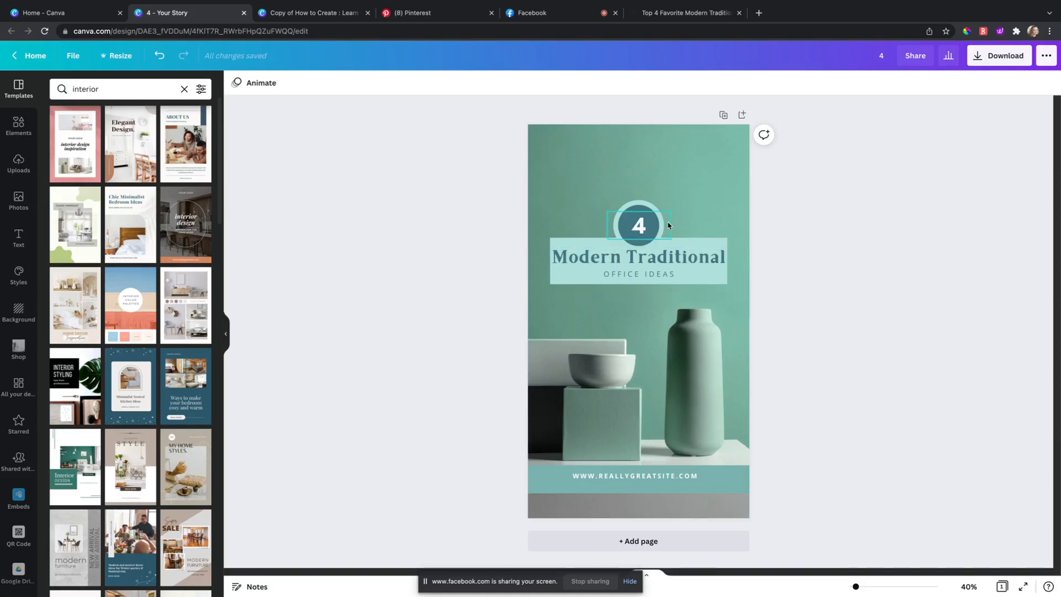
Step: Save the post's dark-walled desk nook photo to the computer as file.png
click(684, 15)
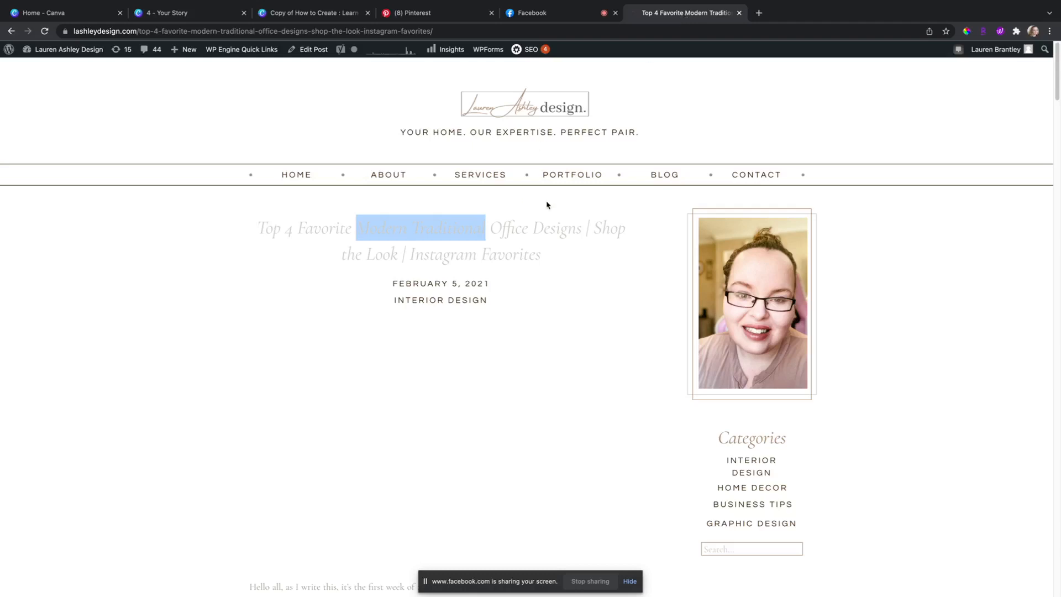
click(221, 287)
scroll(369, 302, down, 15)
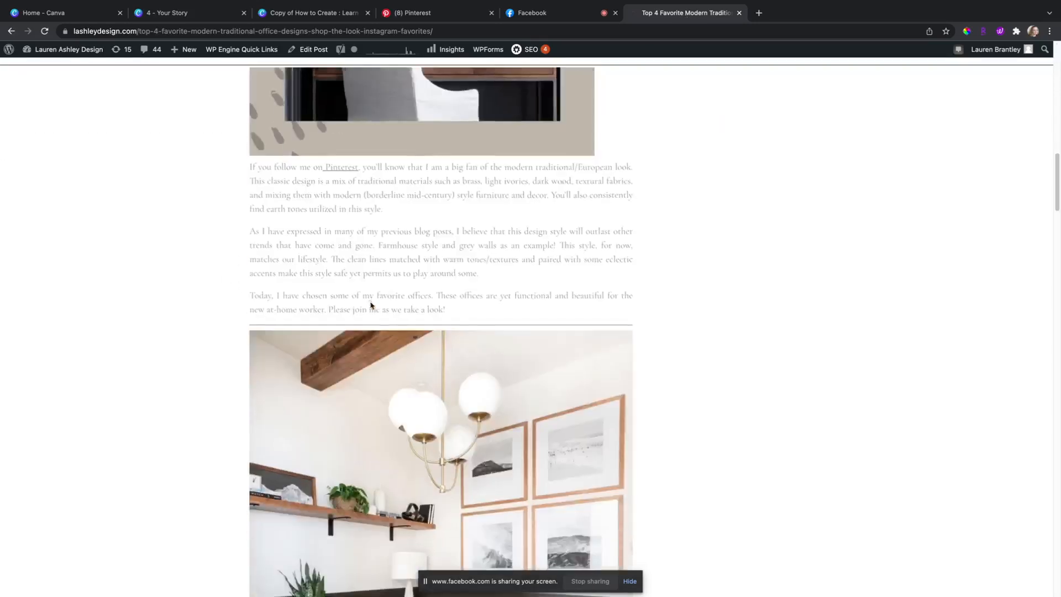
scroll(370, 304, down, 20)
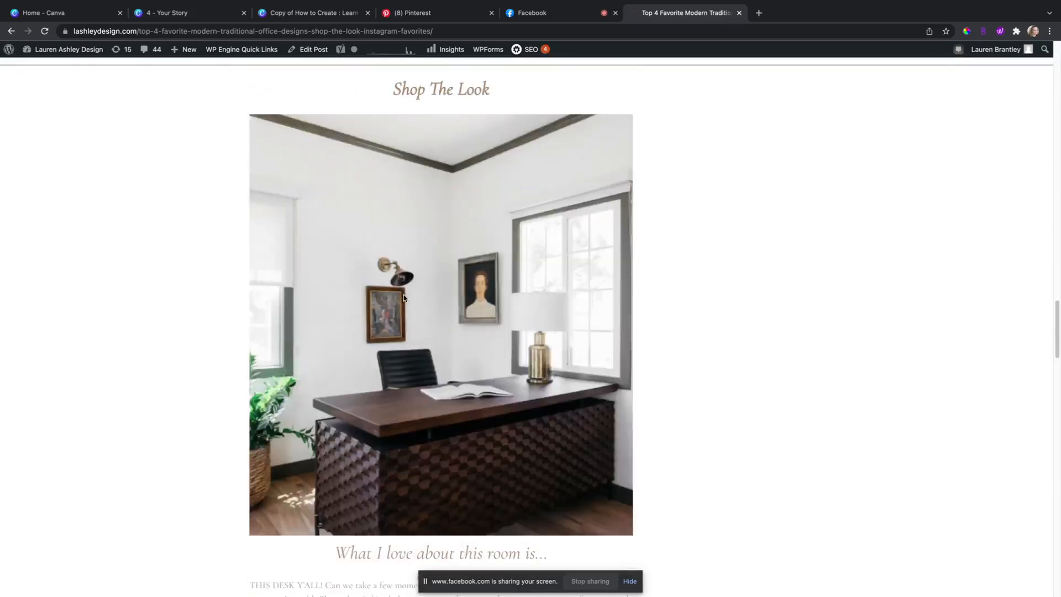
scroll(405, 299, down, 20)
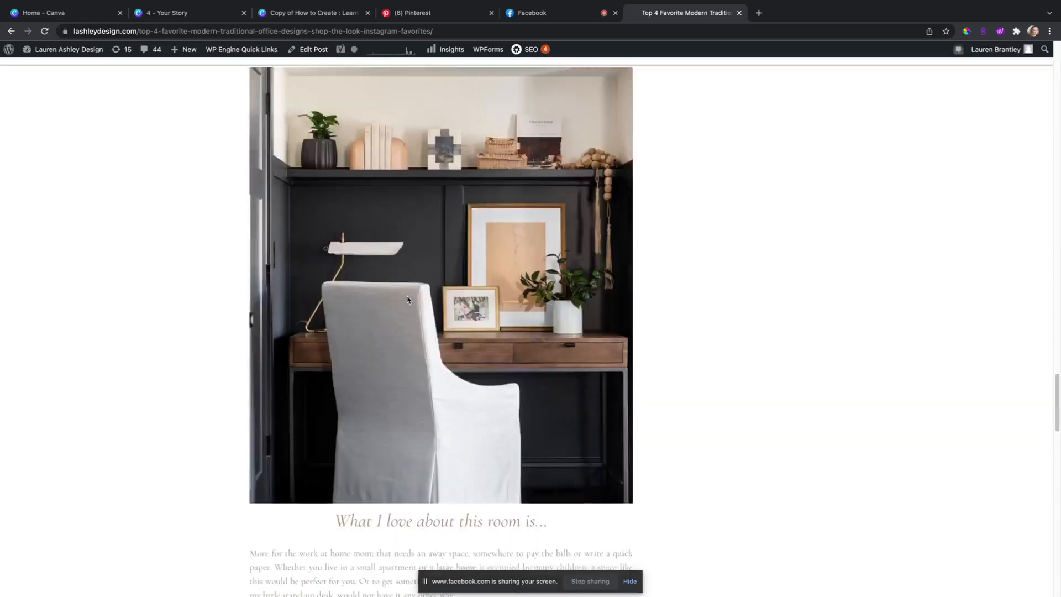
right_click(406, 298)
click(564, 298)
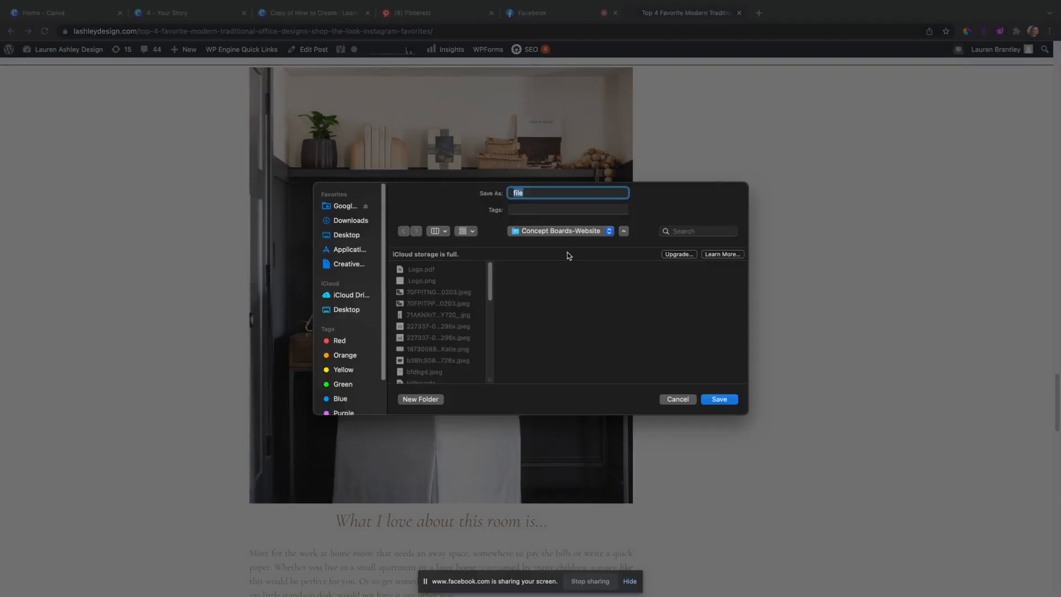
click(719, 399)
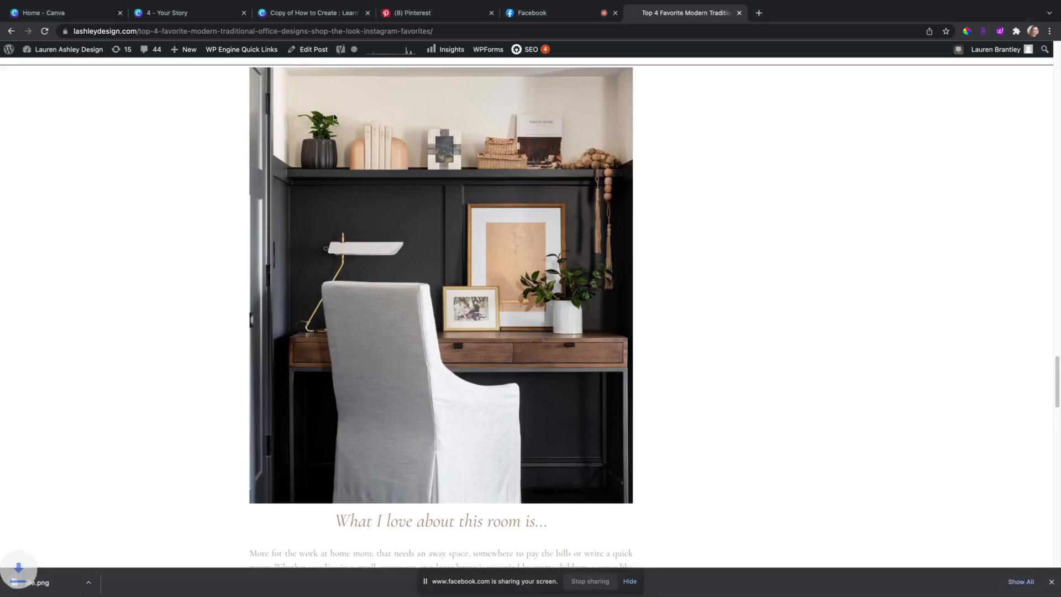
click(165, 12)
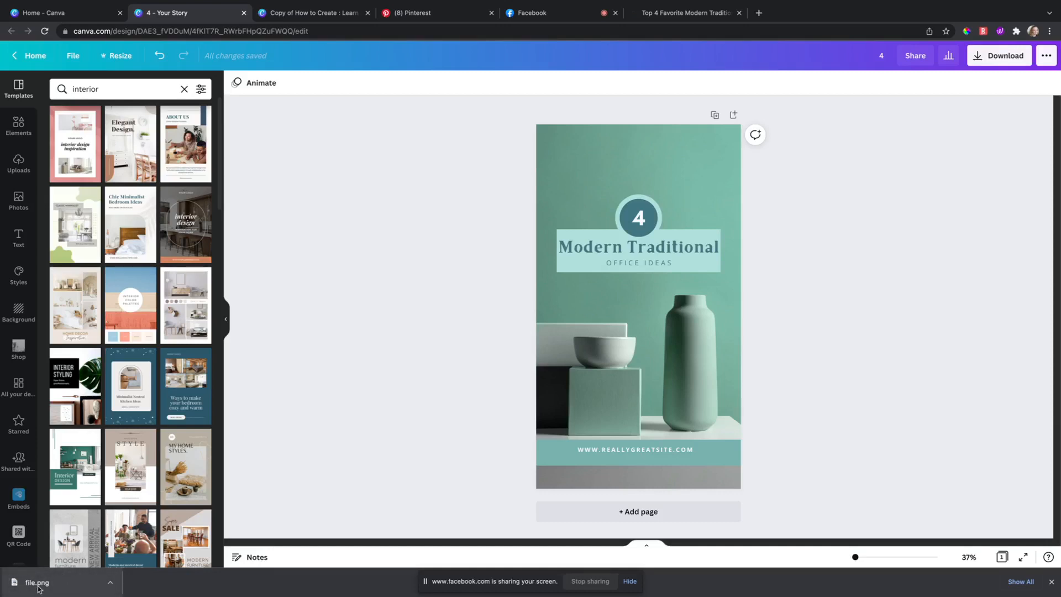
Step: Upload file.png into Canva and drop it onto the page as the story background
drag(45, 589, 218, 278)
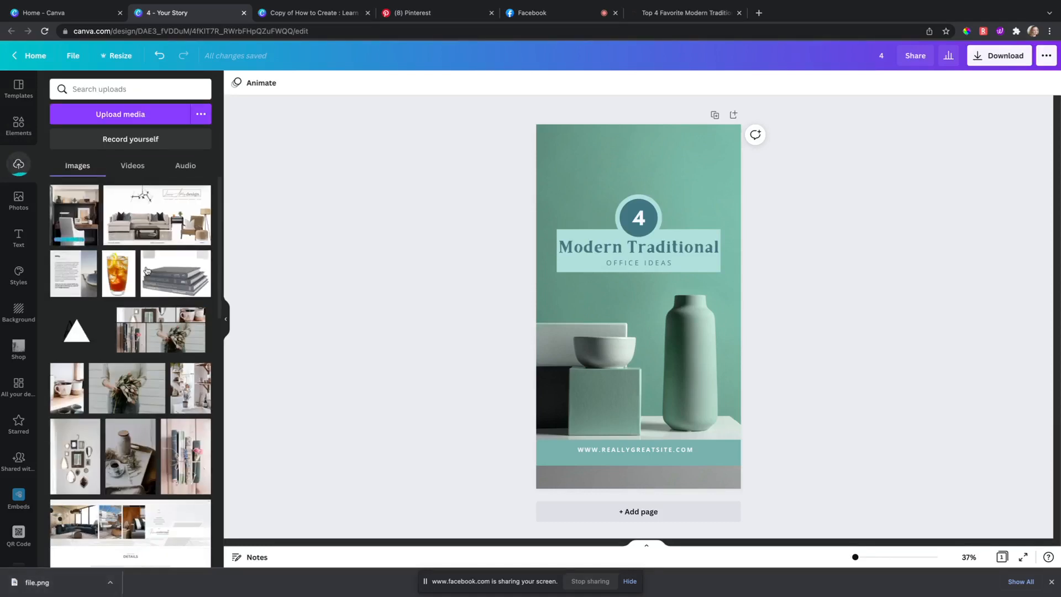
drag(81, 222, 586, 141)
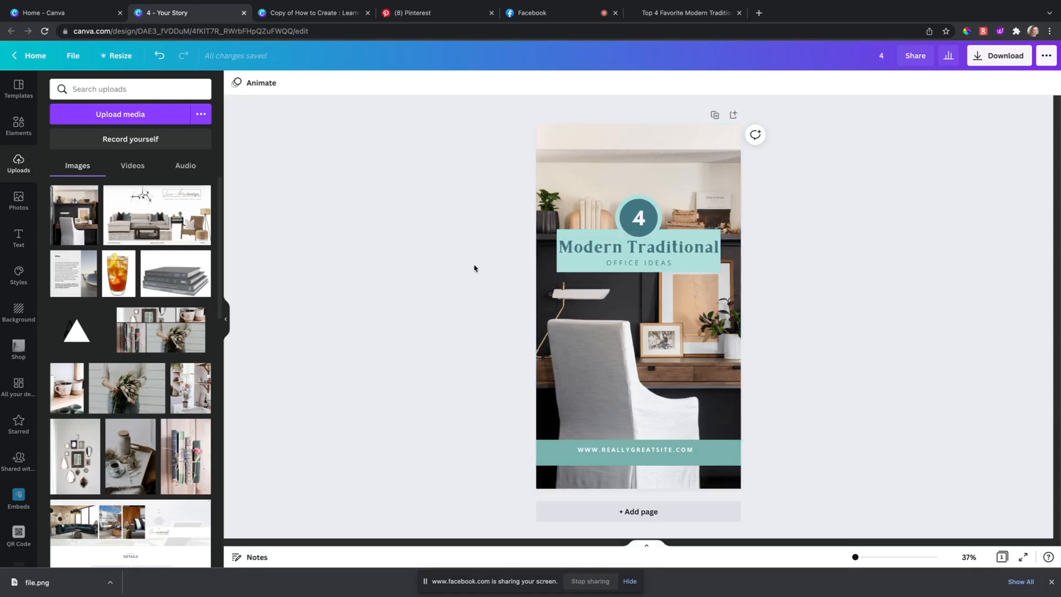
click(661, 247)
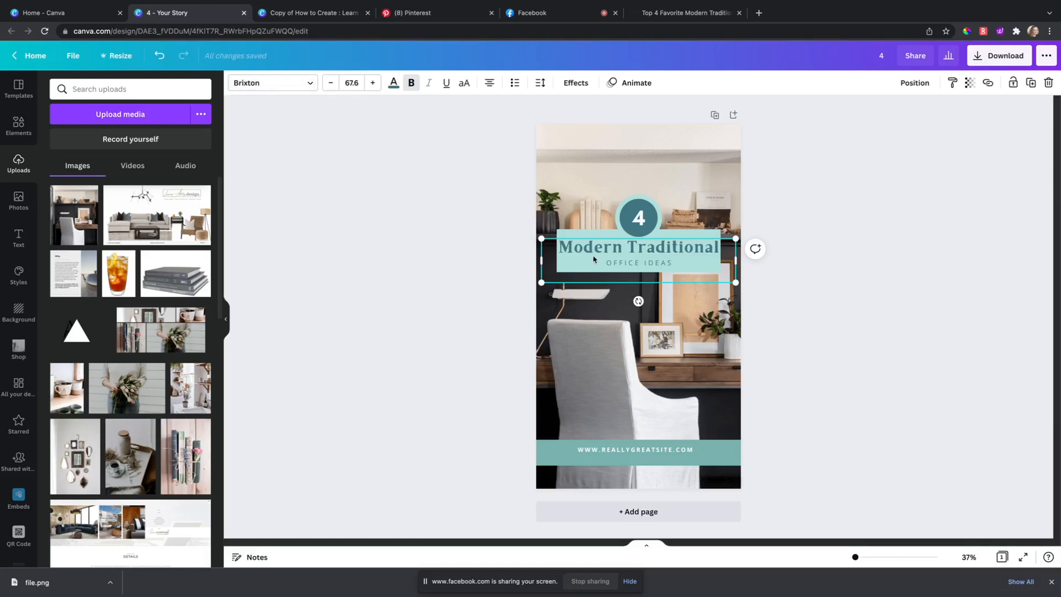
Step: Set the Modern Traditional heading to Libre Baskerville and reduce its size from 67.6 to 53.6
click(307, 84)
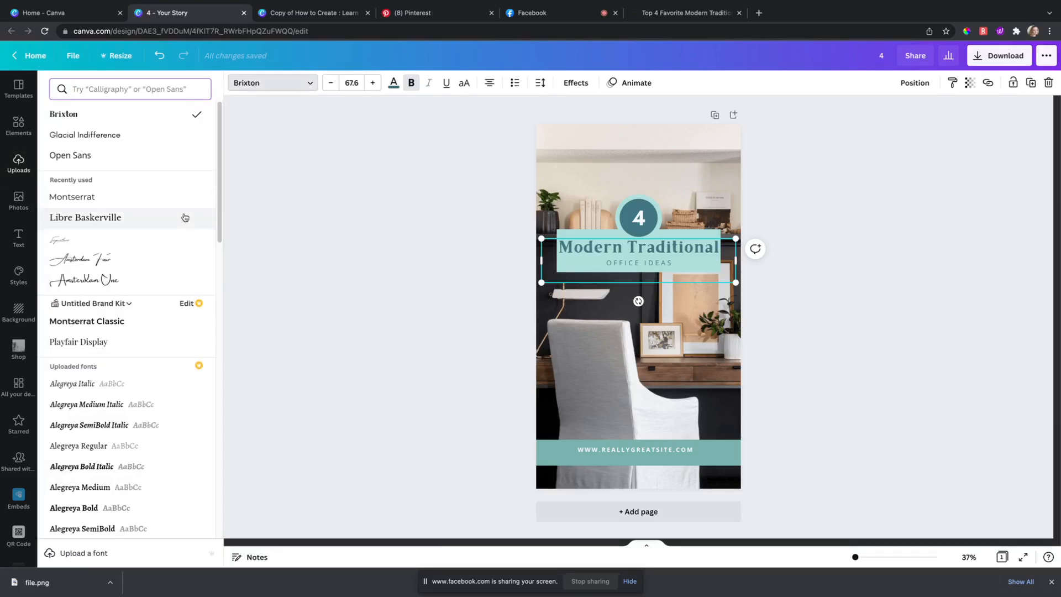
click(98, 224)
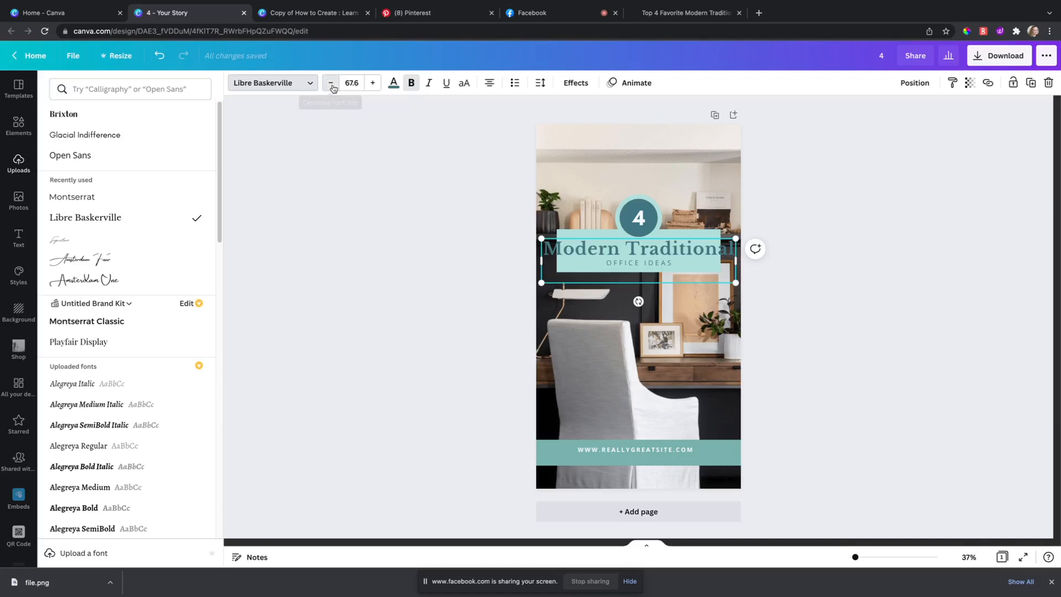
click(331, 83)
click(331, 83)
click(330, 83)
click(331, 83)
click(331, 83)
click(331, 83)
click(331, 83)
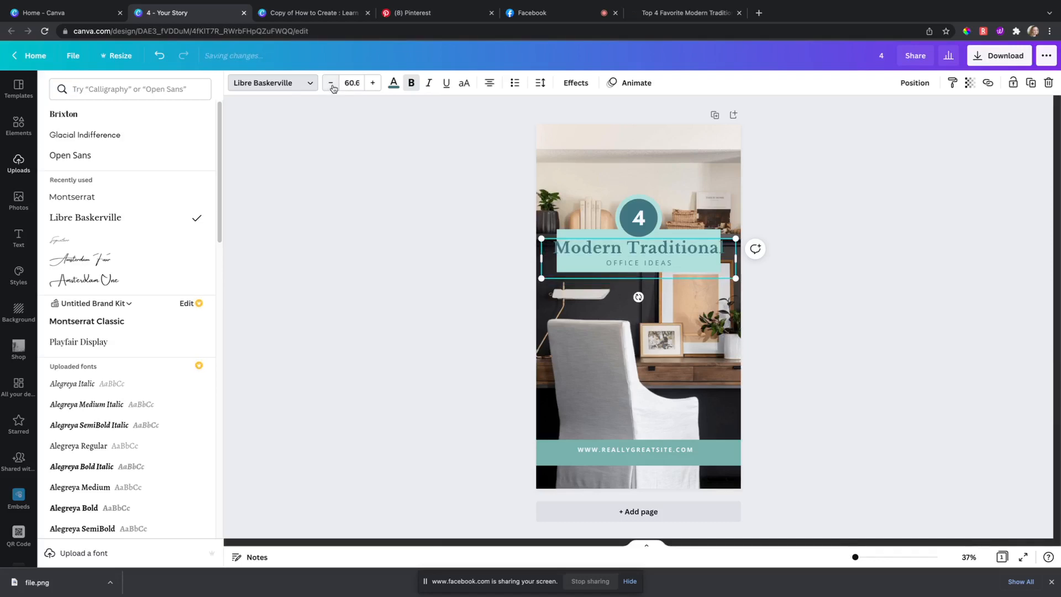
click(331, 83)
click(331, 83)
click(331, 83)
click(331, 83)
click(331, 83)
click(331, 83)
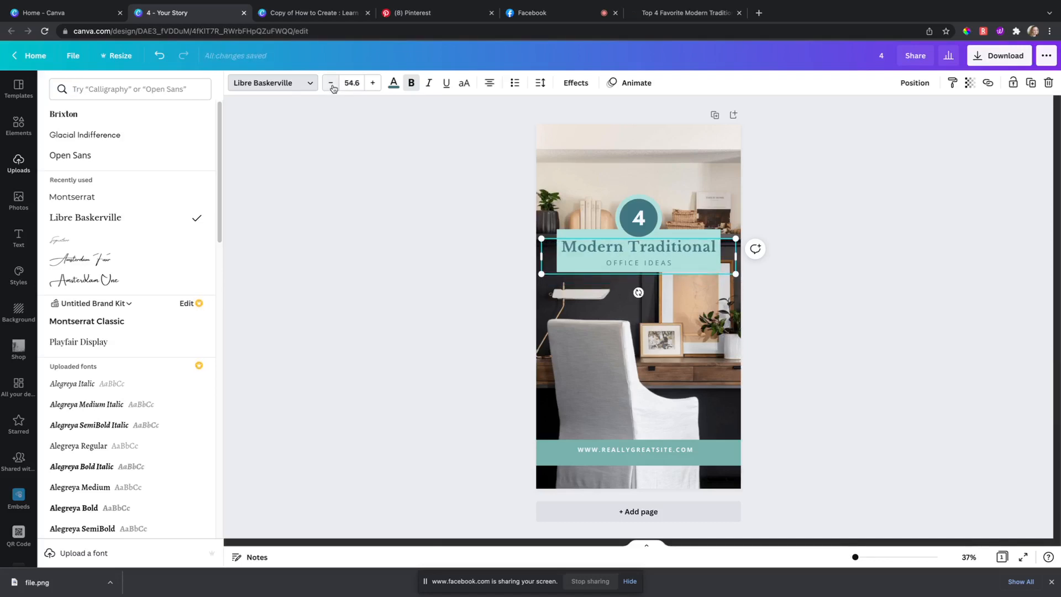
click(332, 87)
Step: Close the font list and select the placeholder web address text at the bottom
click(457, 231)
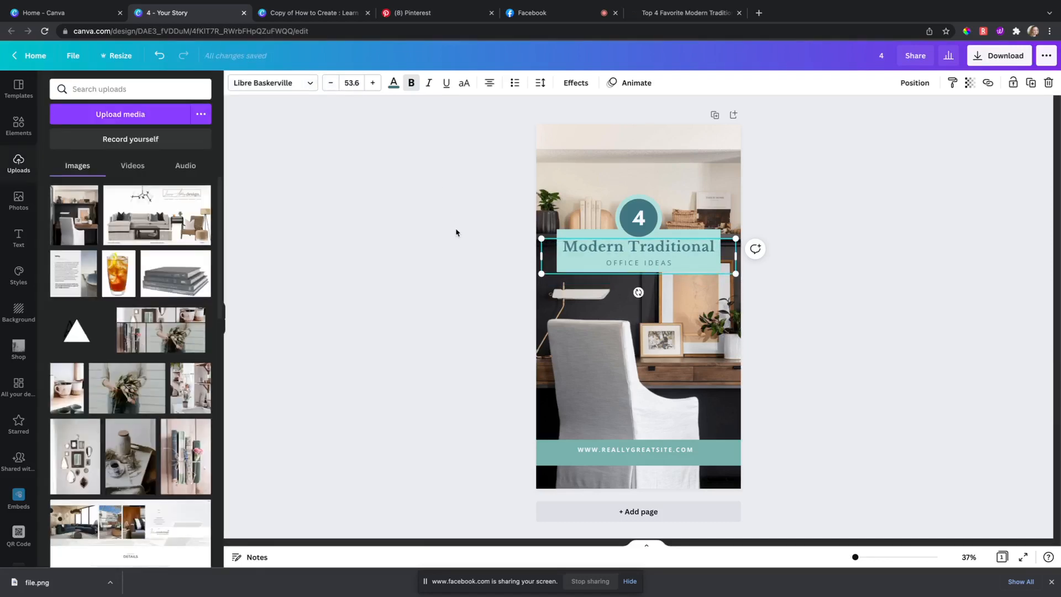
click(649, 262)
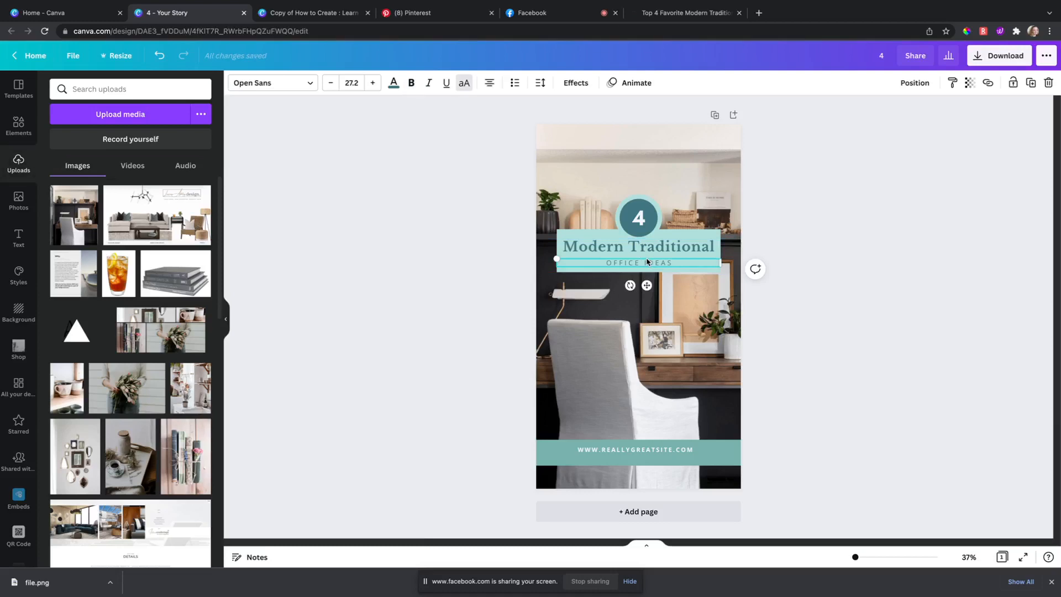
click(465, 211)
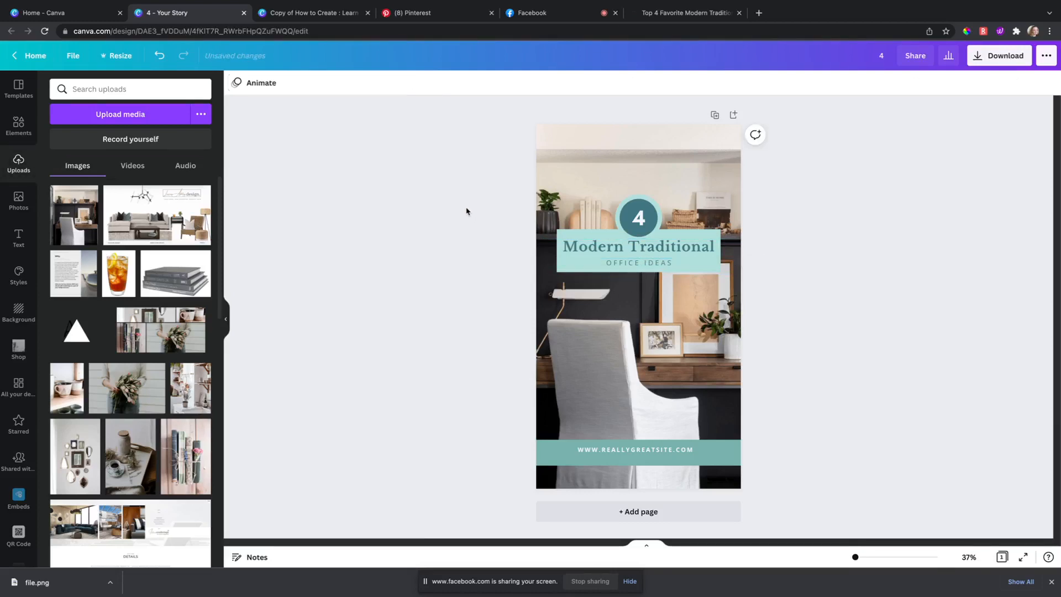
click(635, 450)
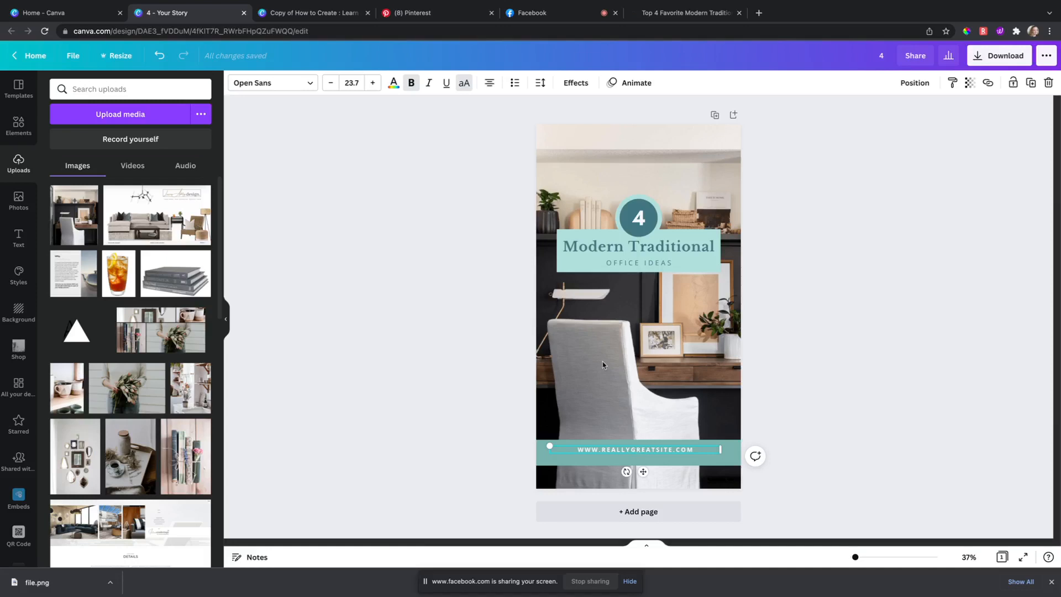
double_click(637, 451)
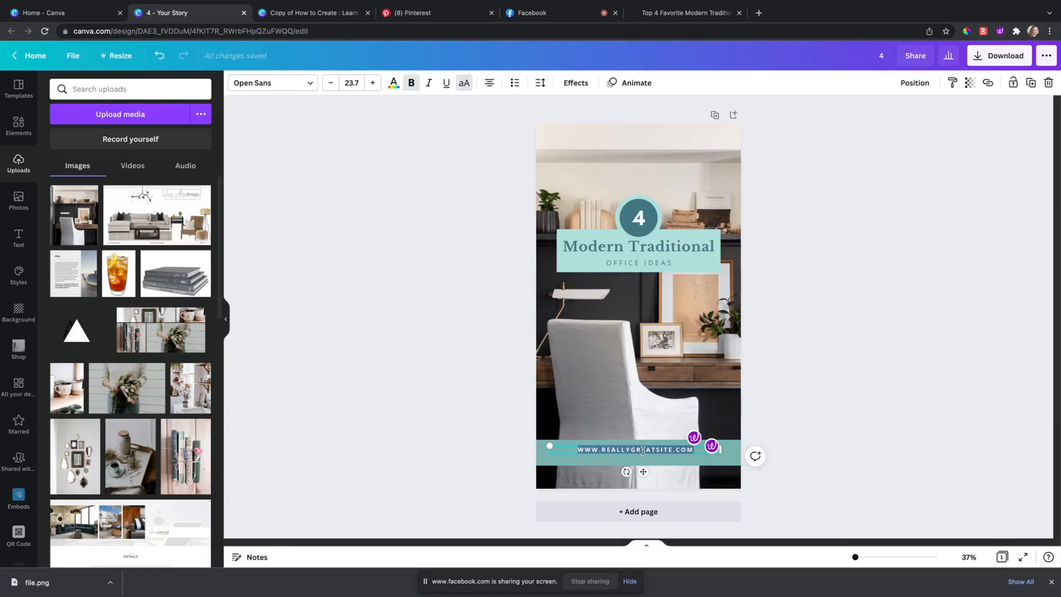
text(www.)
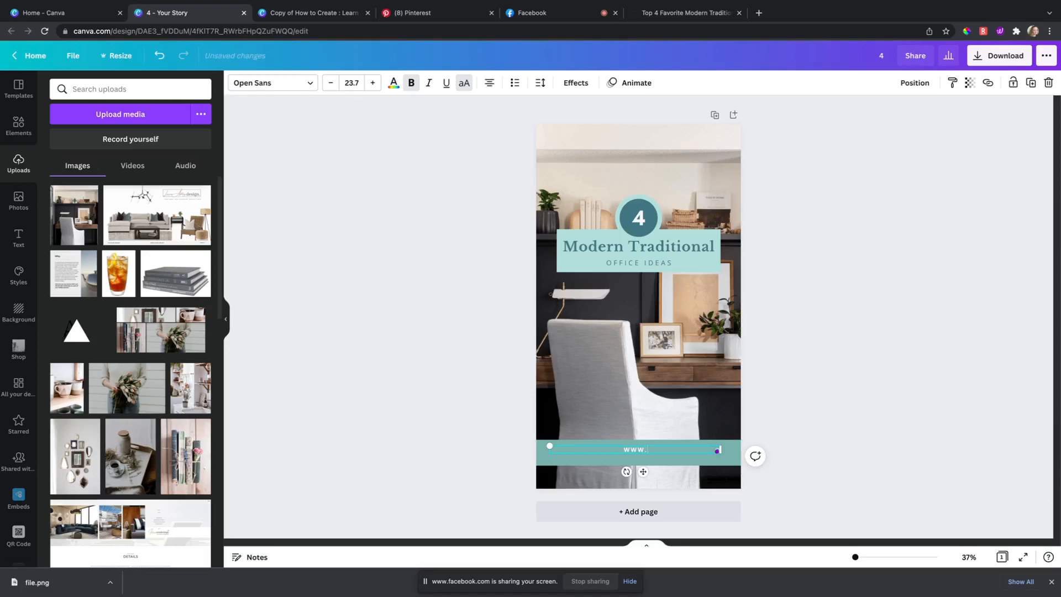
text(lashleydesign.com)
click(443, 298)
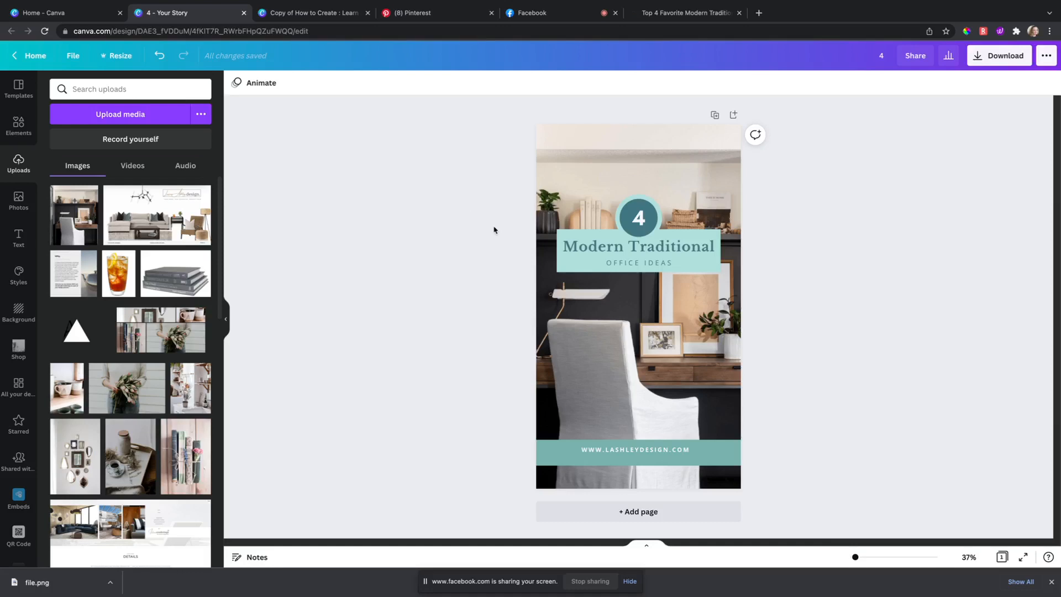
Step: Select the circle behind the number 4 badge
click(594, 241)
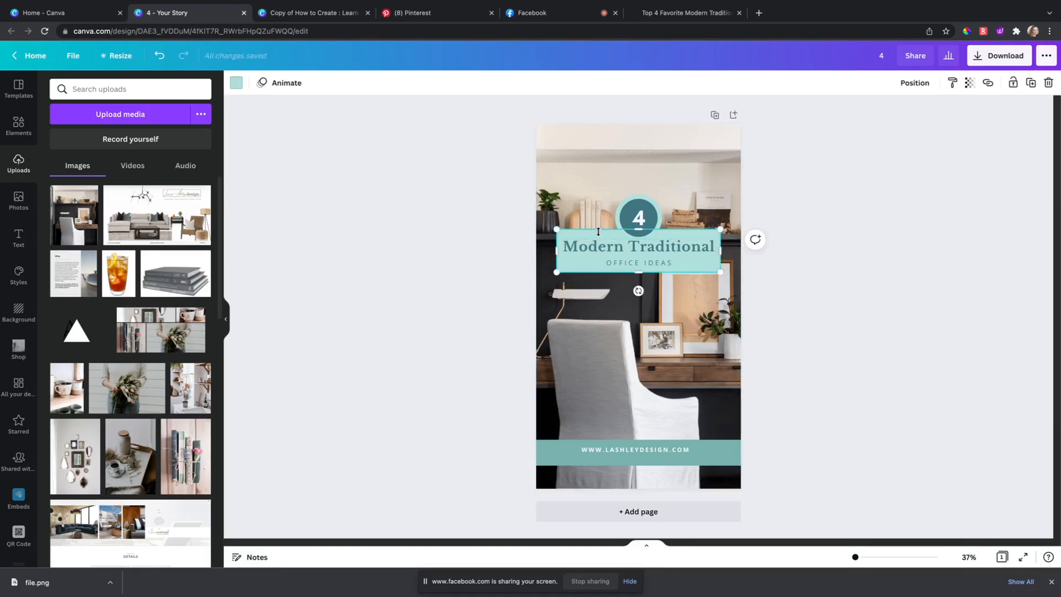
click(481, 213)
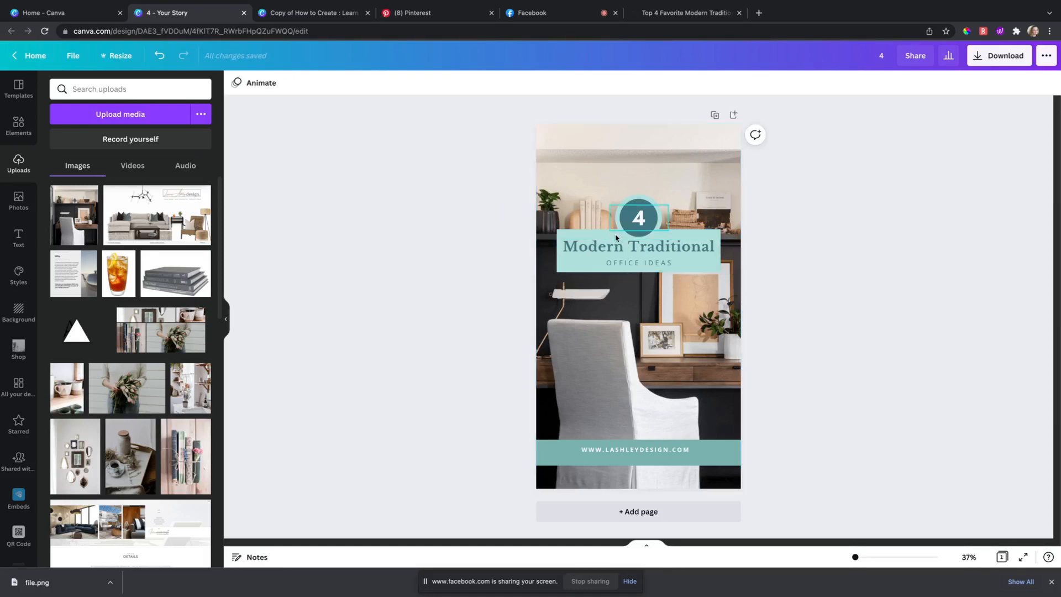
click(637, 206)
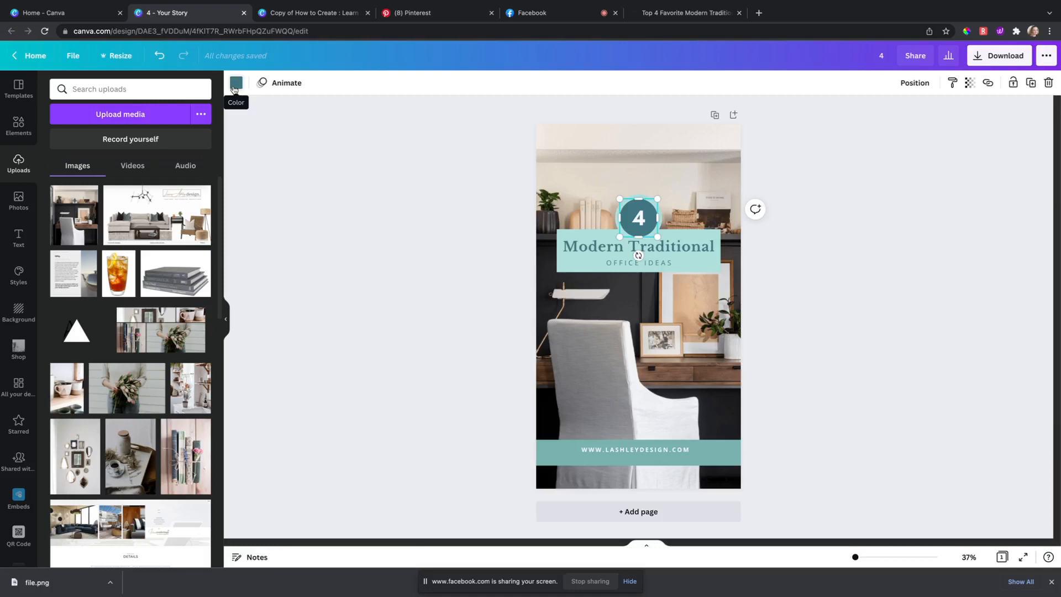
Step: Fill the number-4 circle with a custom colour eyedropped from the desk photo's dark wall
click(236, 84)
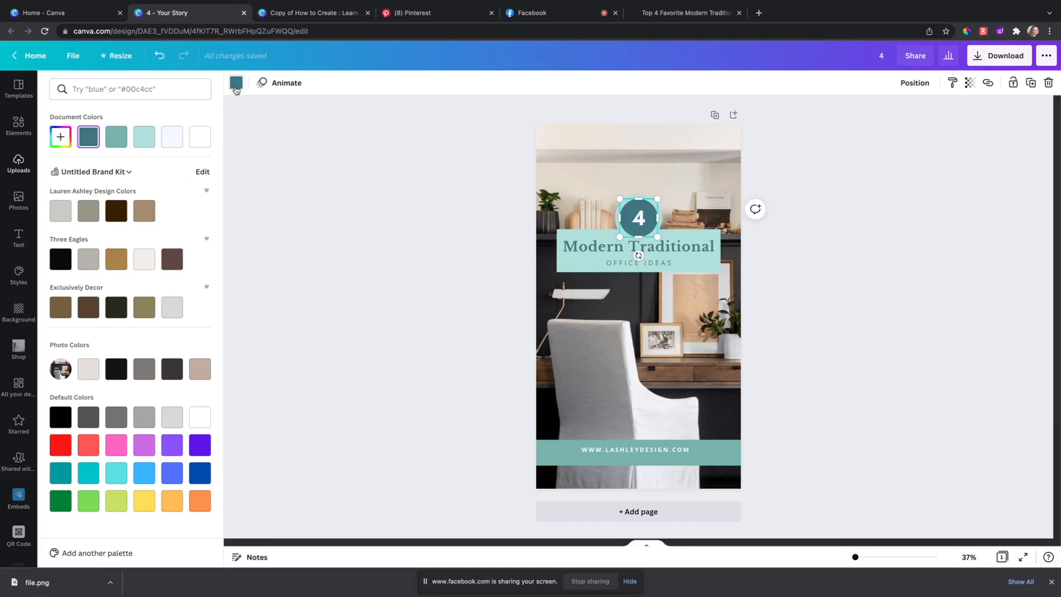
click(63, 141)
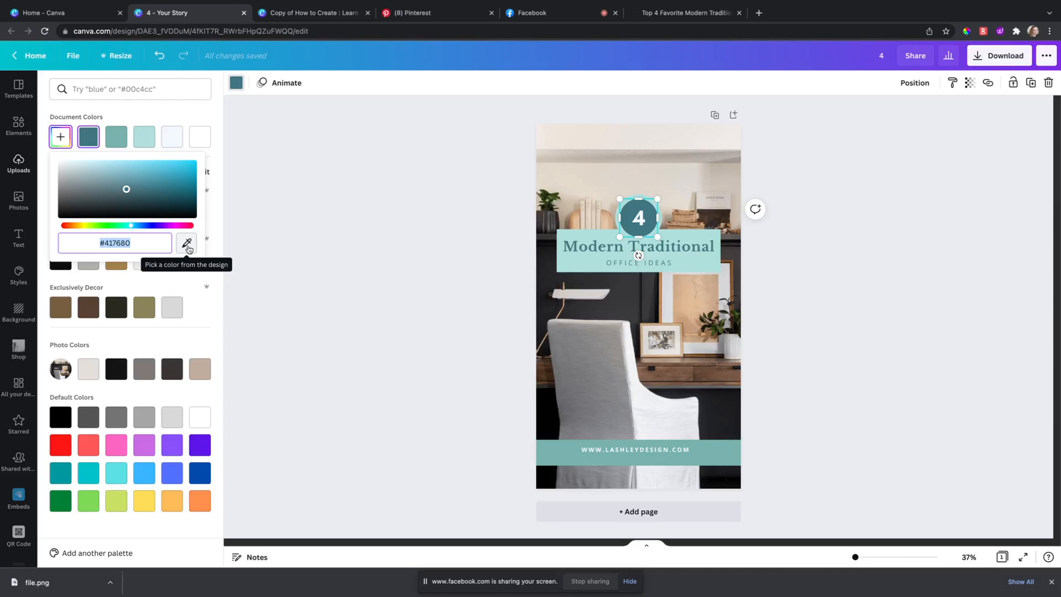
click(187, 245)
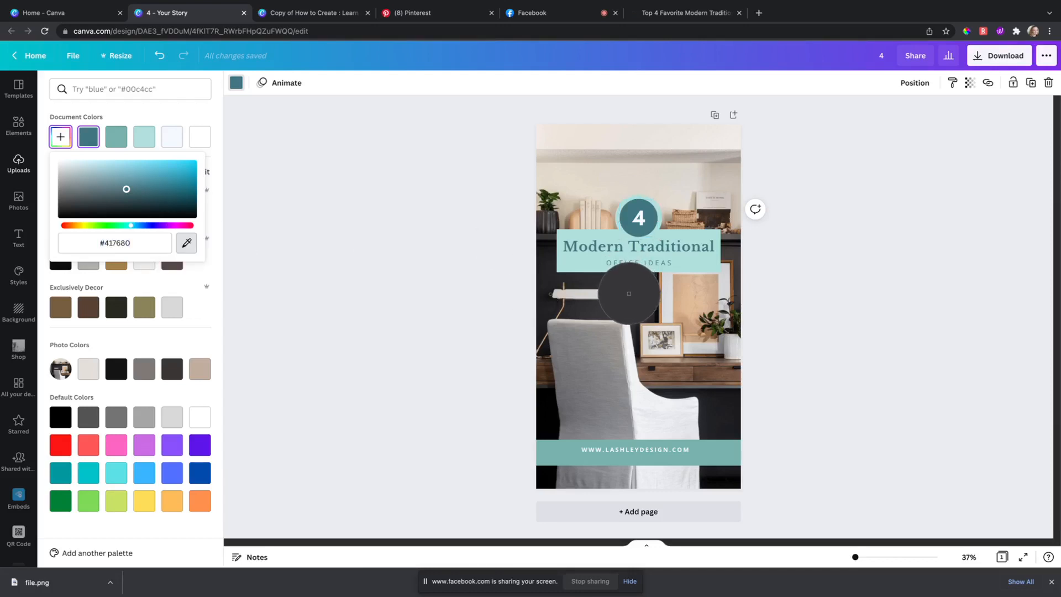
click(628, 294)
click(459, 253)
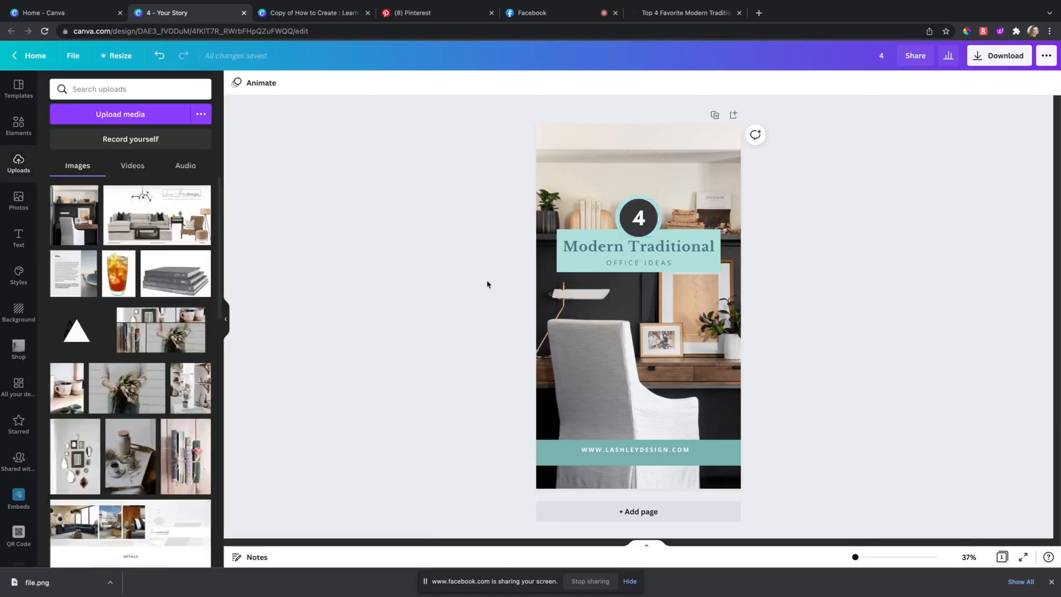
Step: Change the number 4 from Glacial Indifference to Montserrat Classic
click(638, 221)
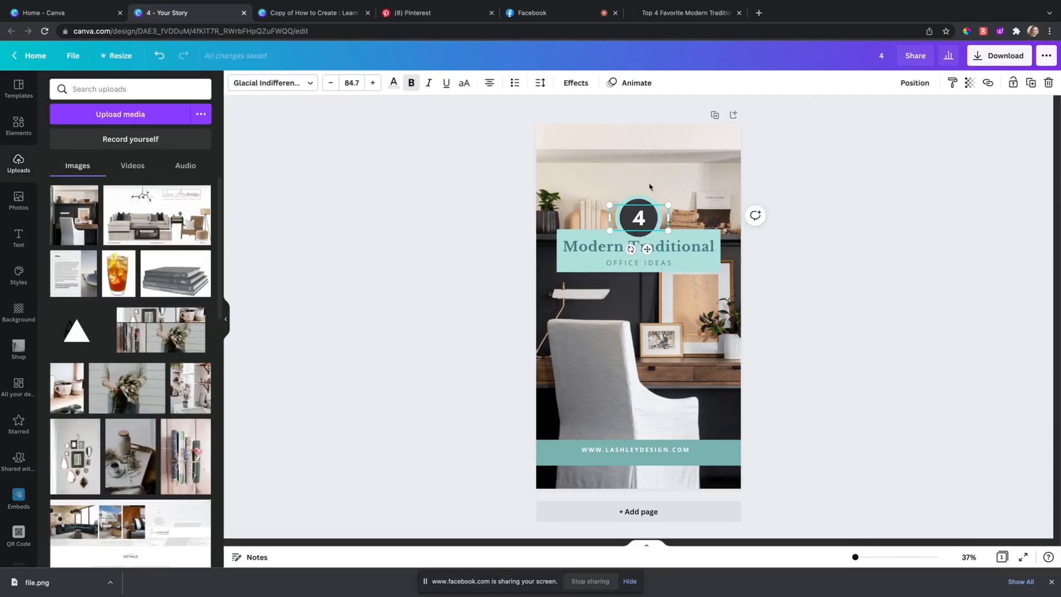
click(279, 83)
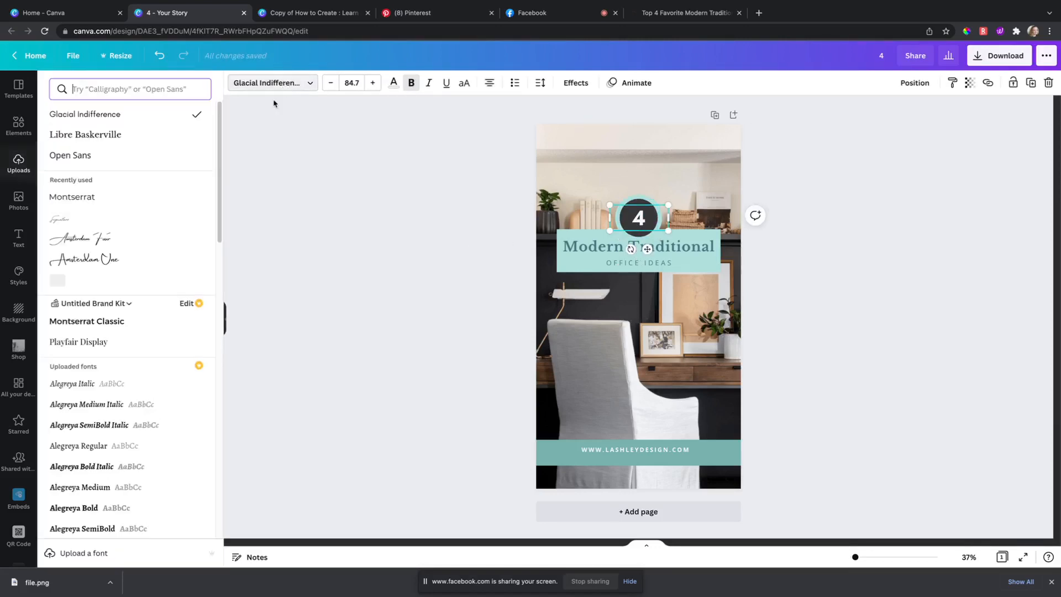
click(120, 326)
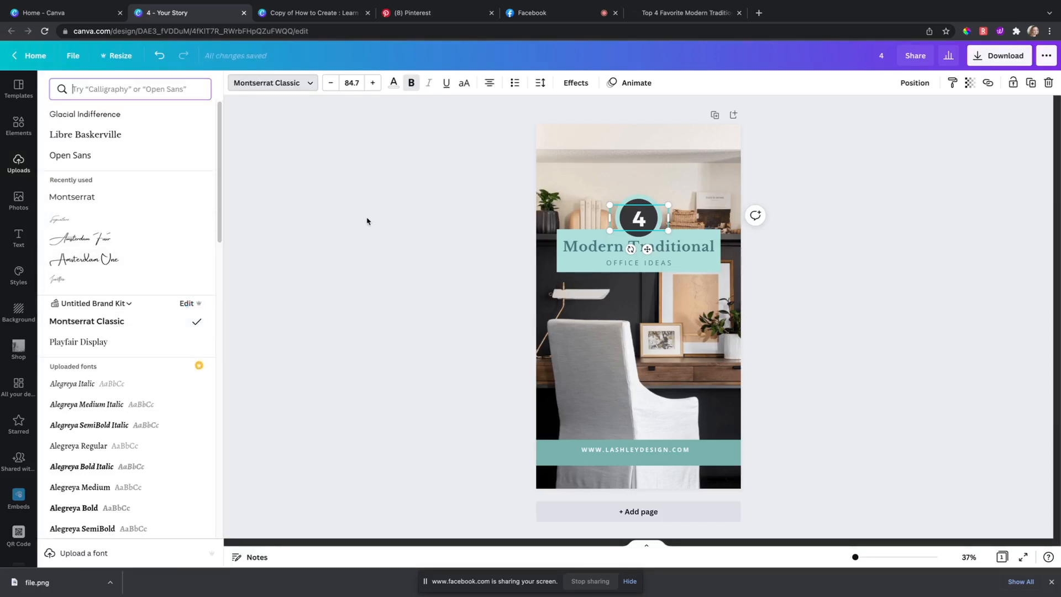
click(430, 227)
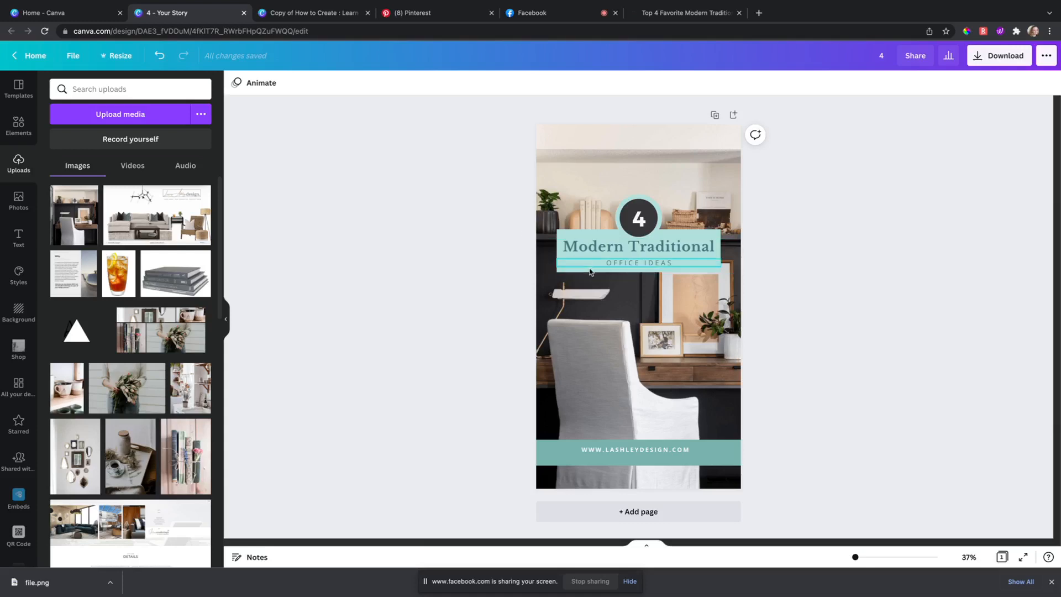
click(590, 232)
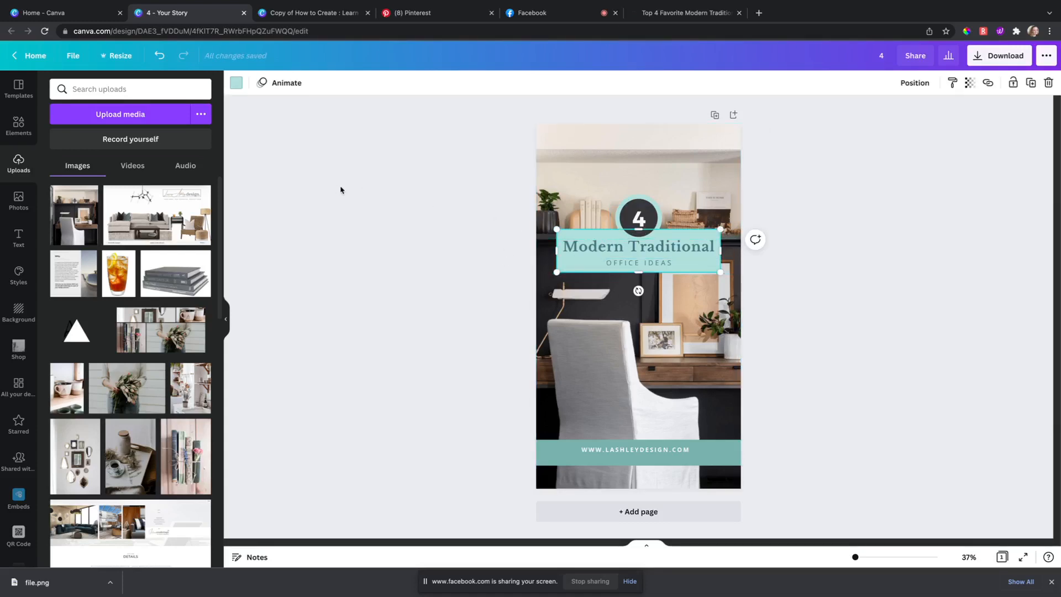
Step: Recolour the Modern Traditional title box background light grey
click(236, 83)
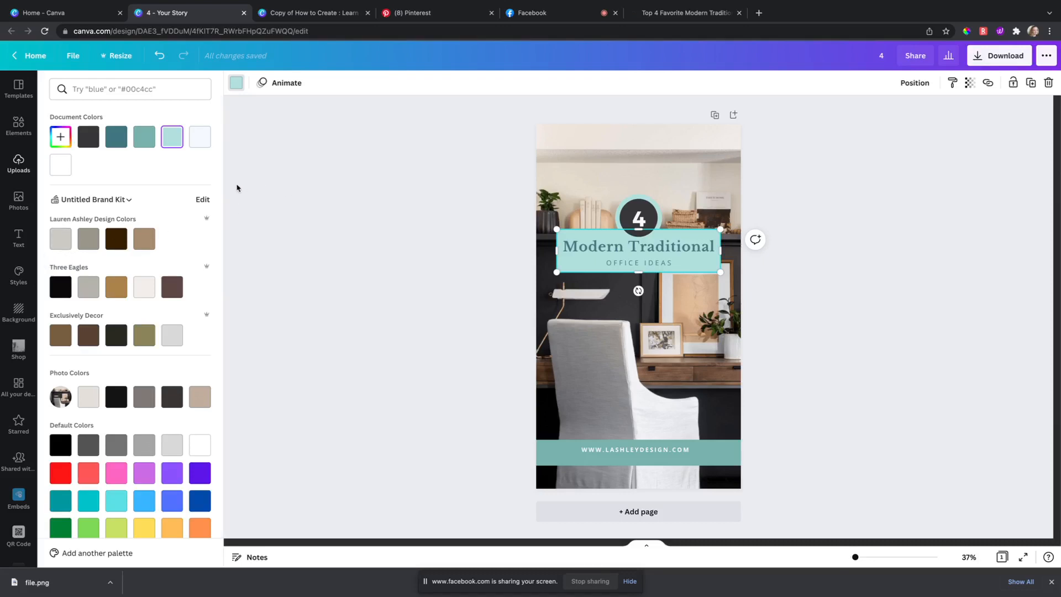
click(18, 162)
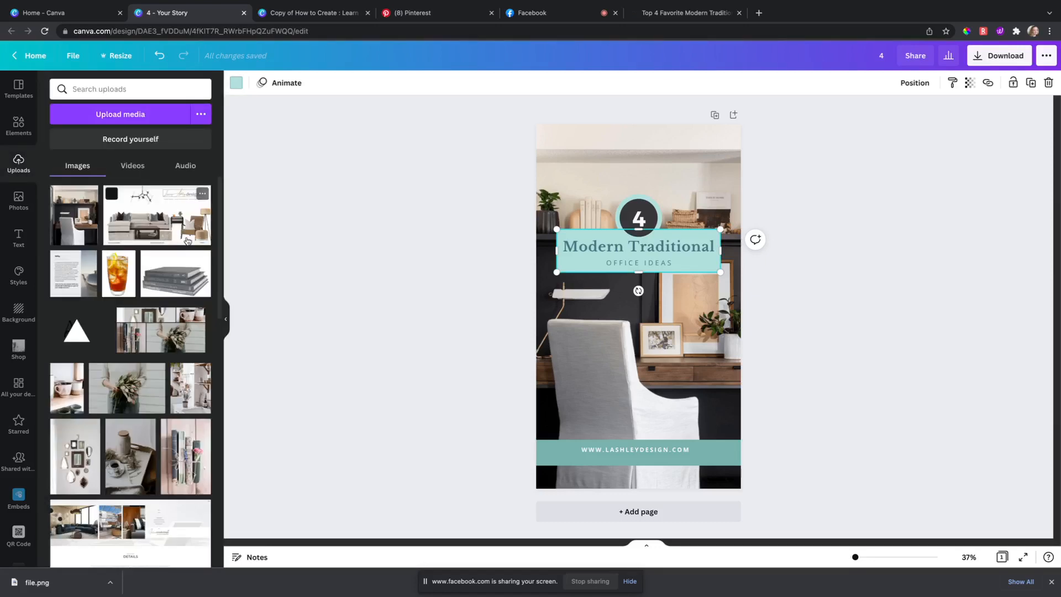
scroll(151, 334, down, 2)
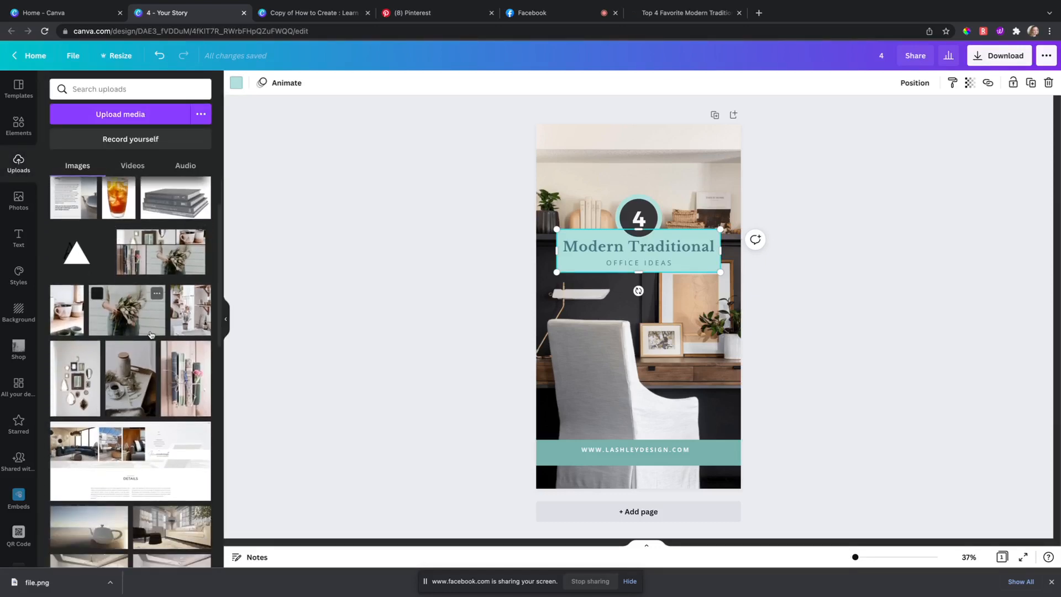
scroll(151, 334, down, 3)
scroll(154, 354, down, 5)
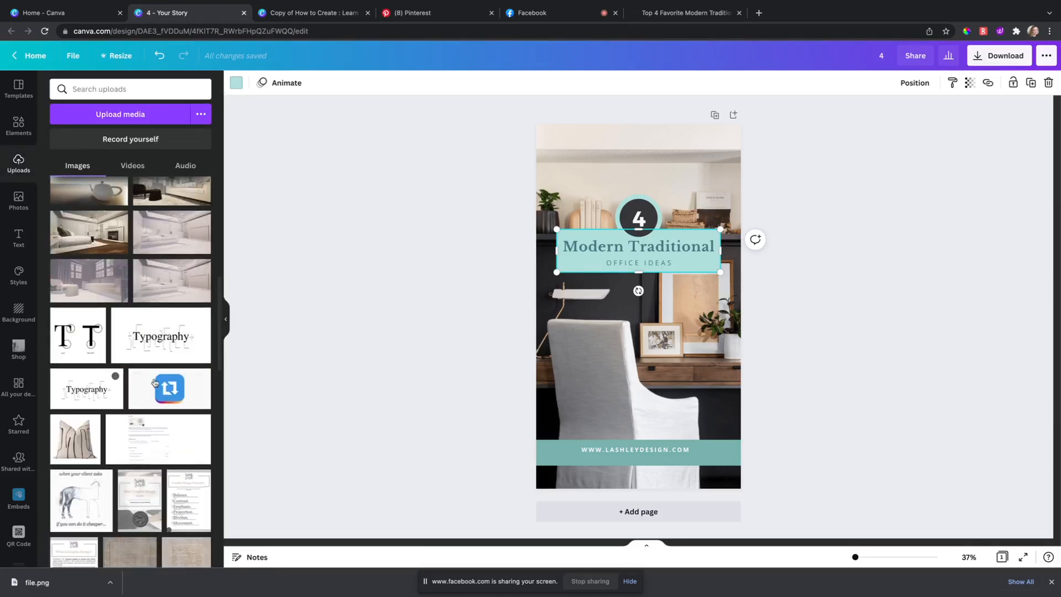
scroll(155, 383, down, 4)
scroll(157, 343, up, 12)
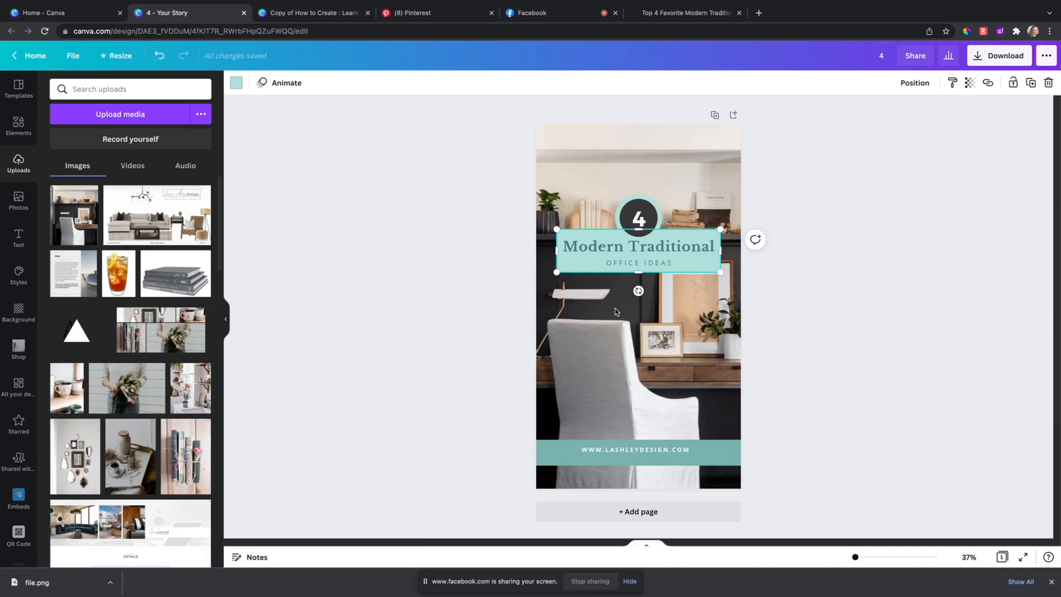
click(236, 83)
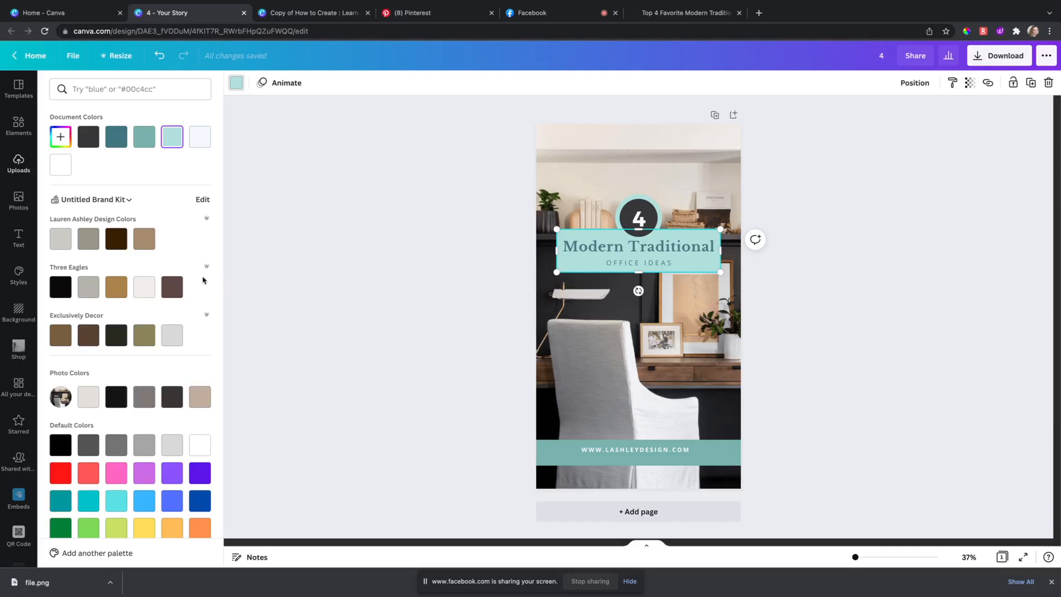
click(60, 239)
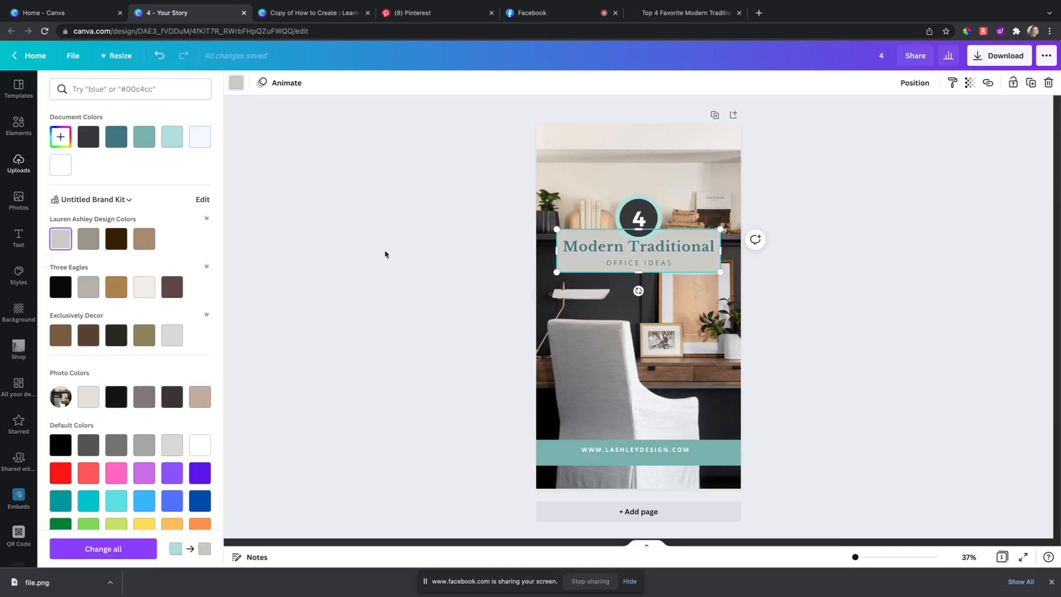
click(348, 365)
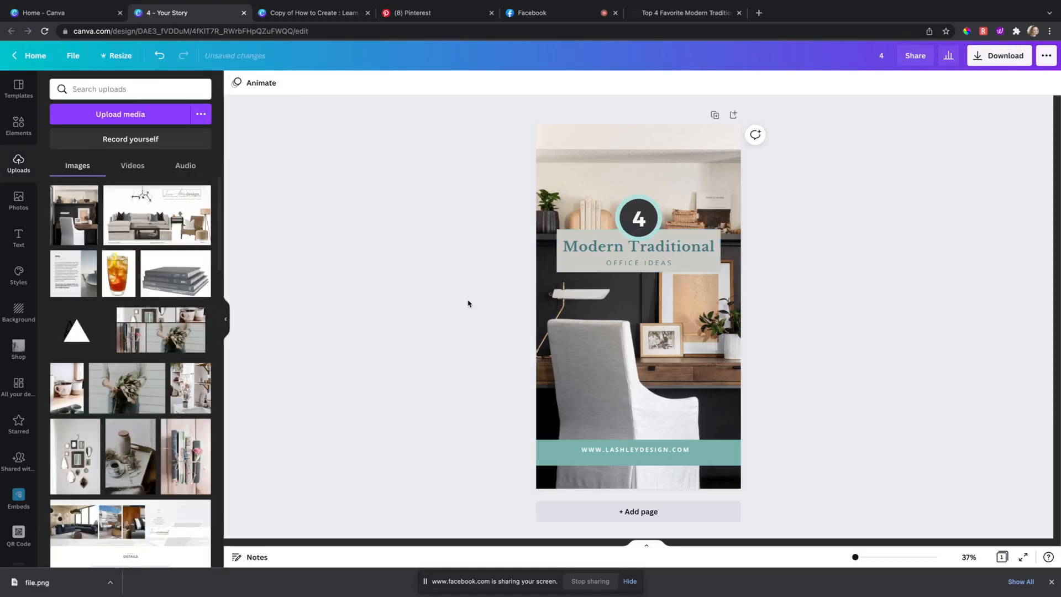
Step: Make the number-4 circle light grey and the bottom URL bar brown
click(633, 201)
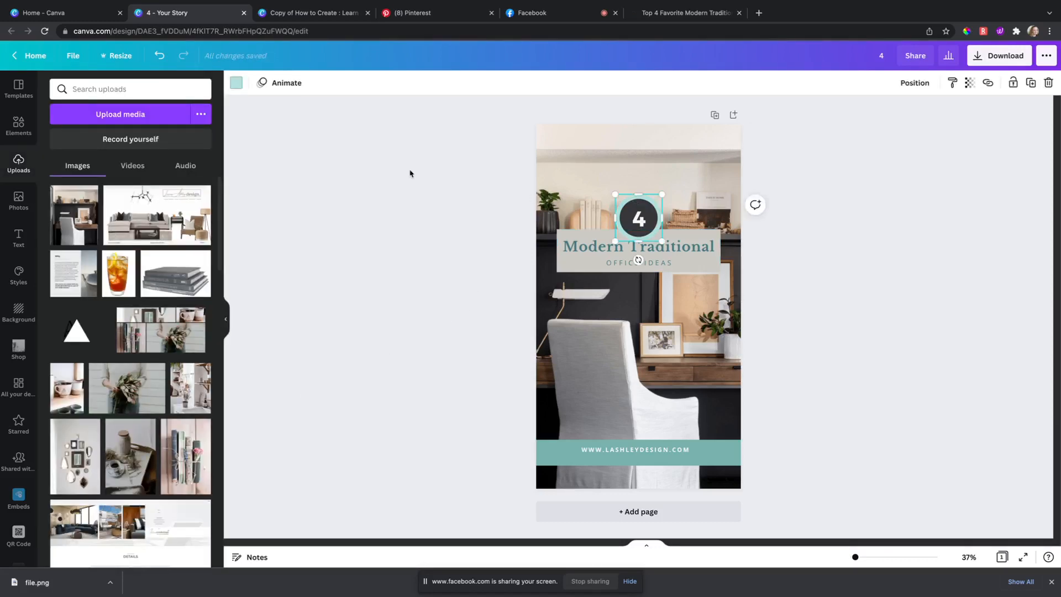
click(236, 83)
click(66, 241)
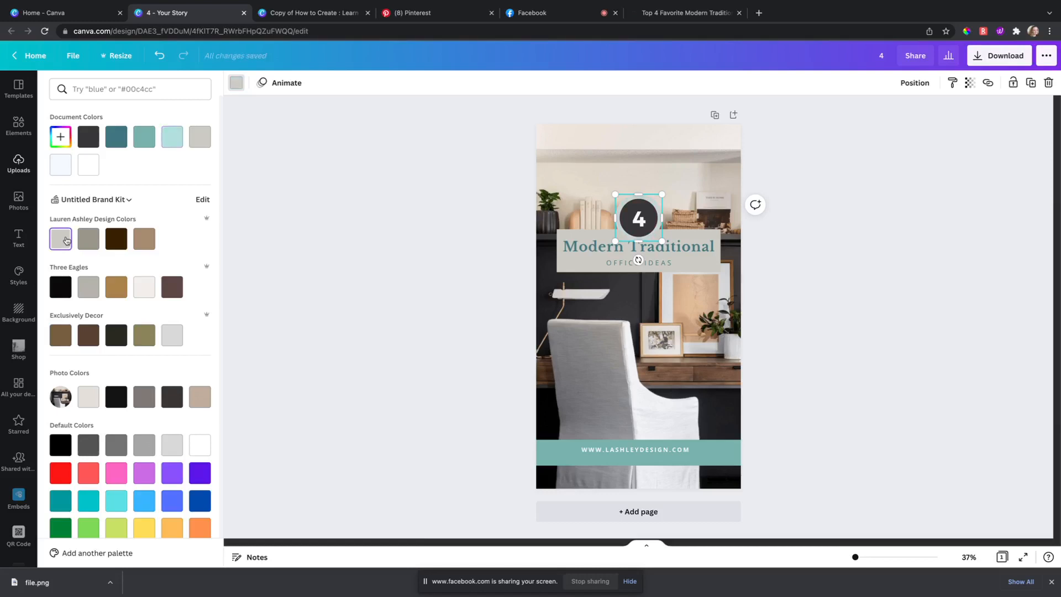
click(554, 449)
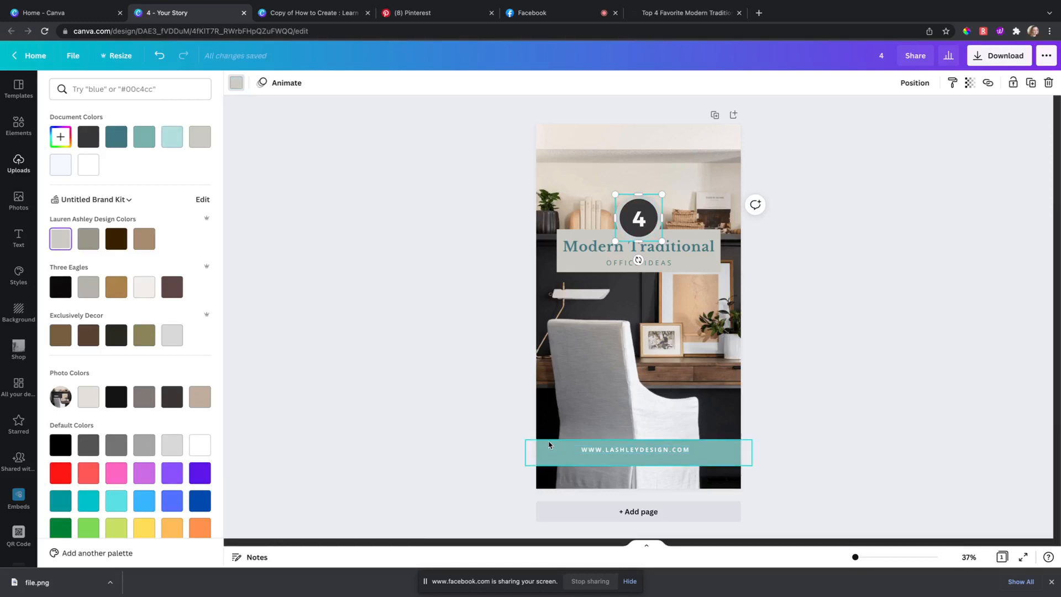
click(146, 242)
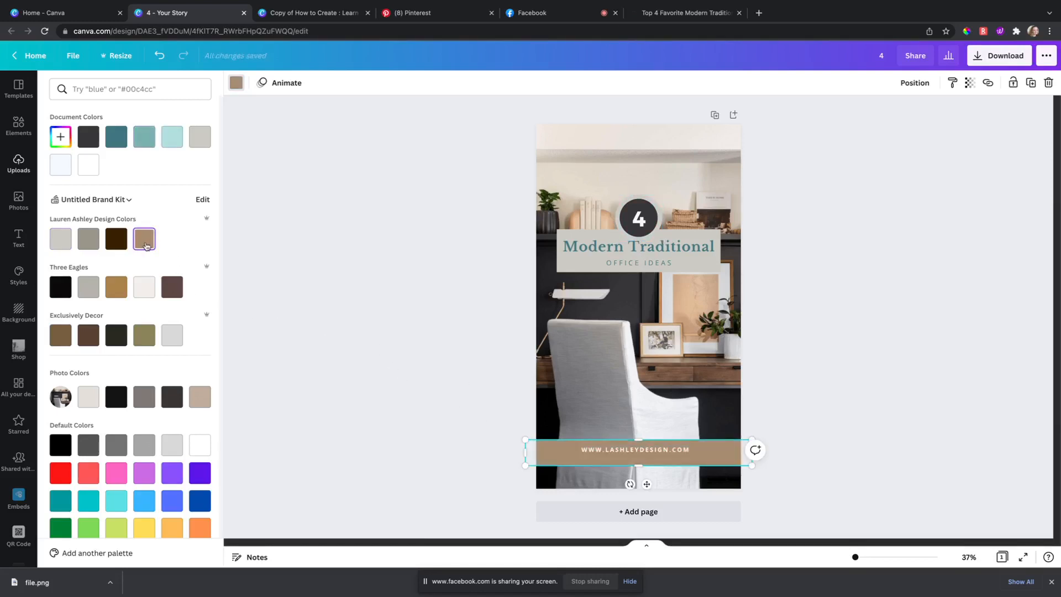
click(431, 318)
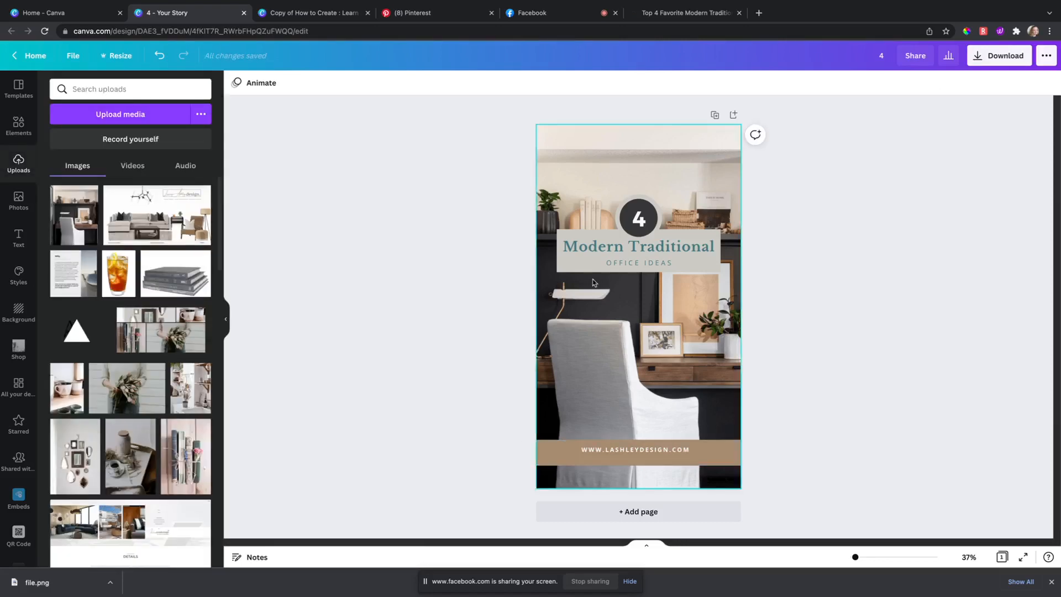
Step: Set the Modern Traditional and OFFICE IDEAS heading text to a dark colour
click(595, 260)
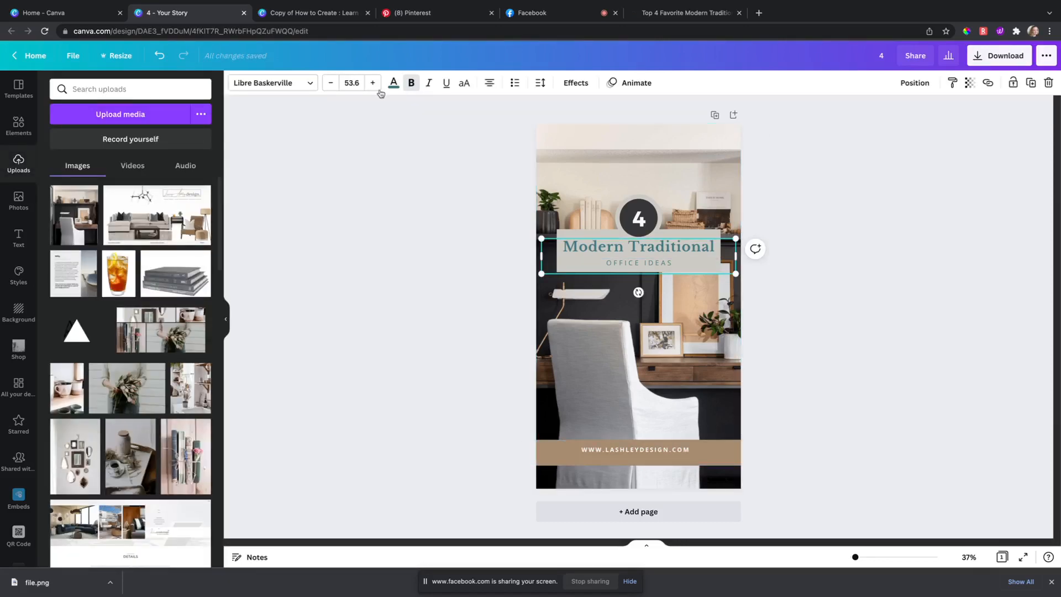
click(395, 83)
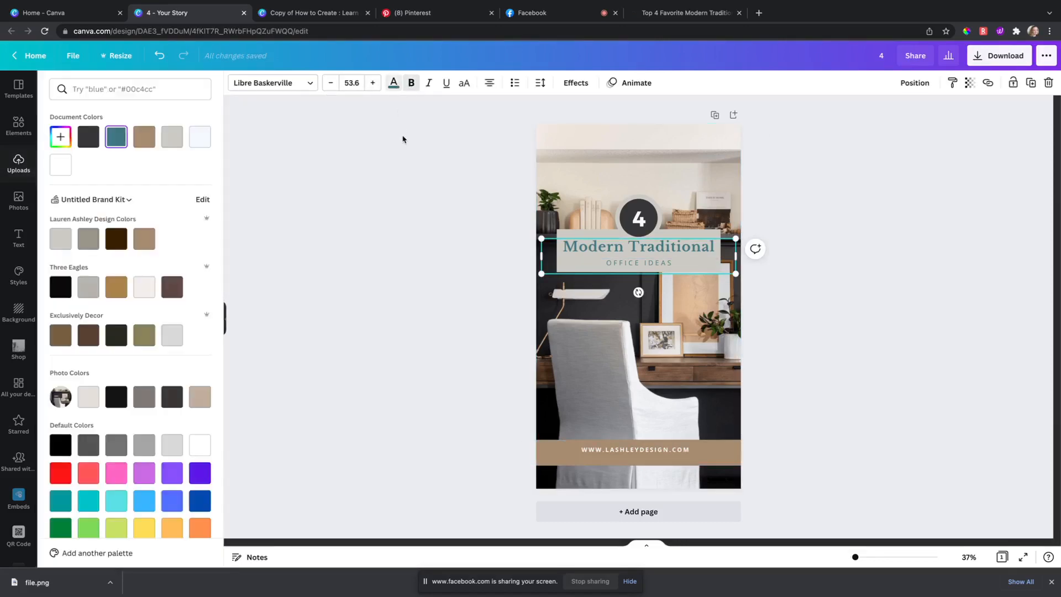
click(90, 144)
click(479, 289)
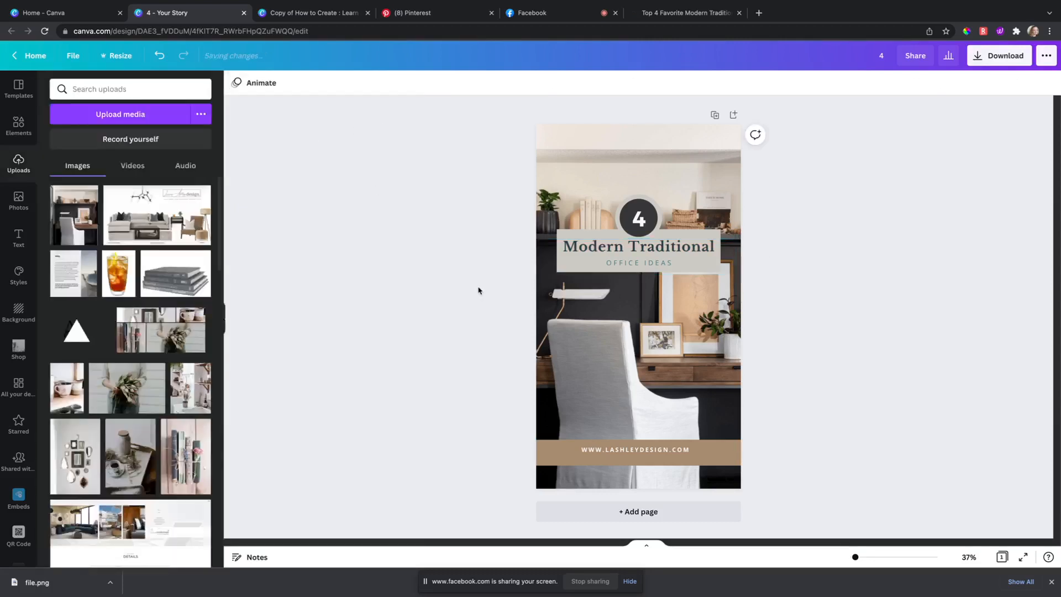
click(620, 265)
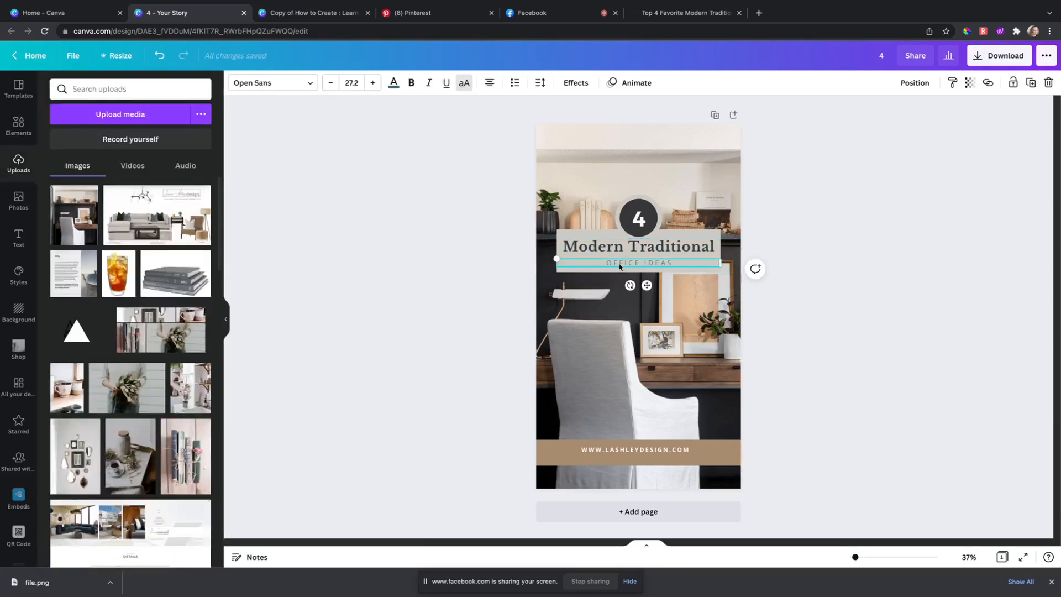
click(394, 83)
click(85, 143)
click(418, 271)
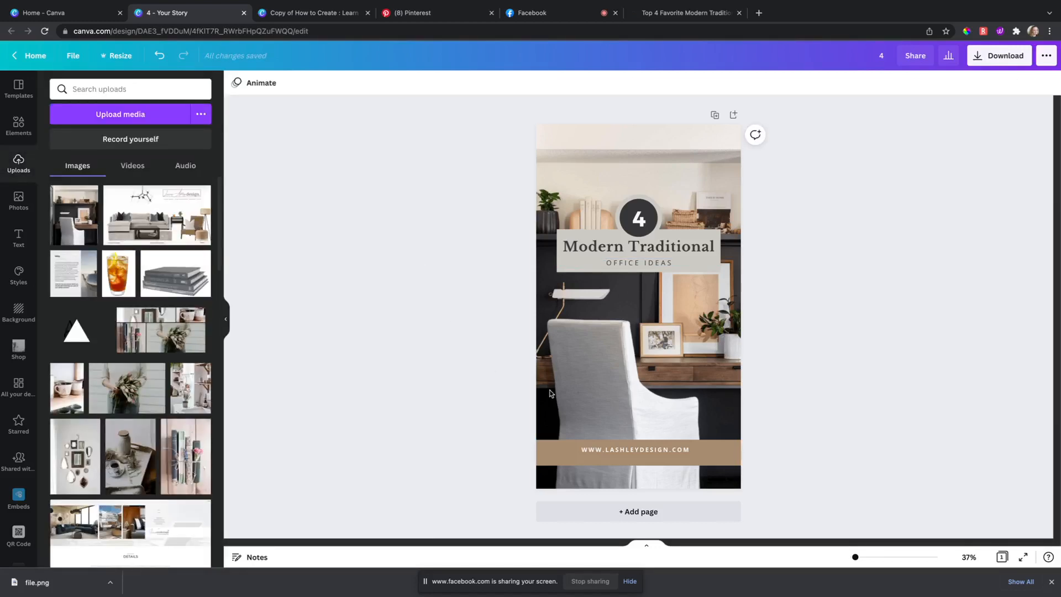
click(635, 451)
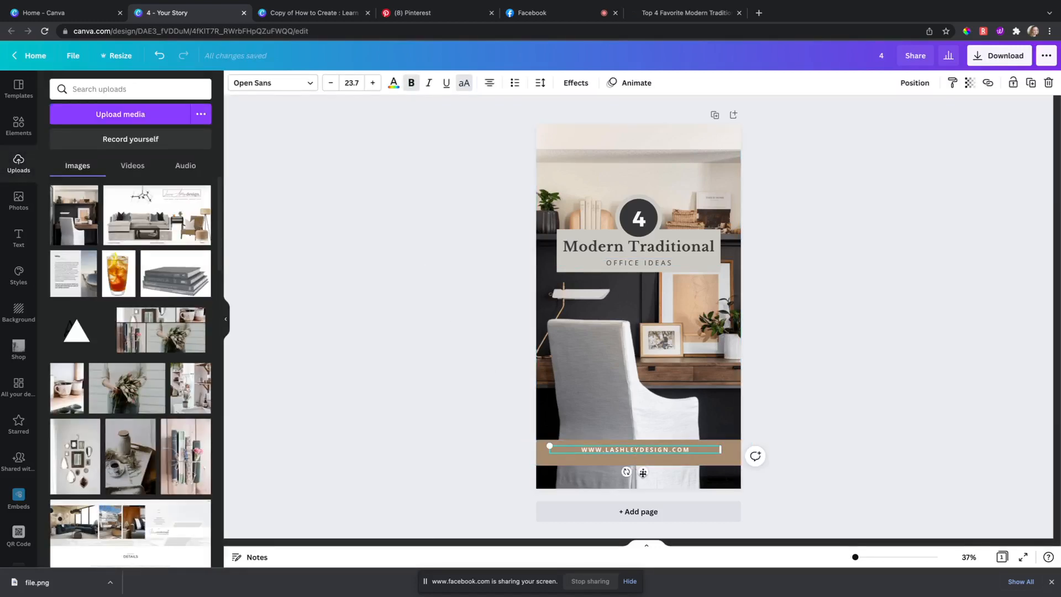
drag(643, 473, 642, 476)
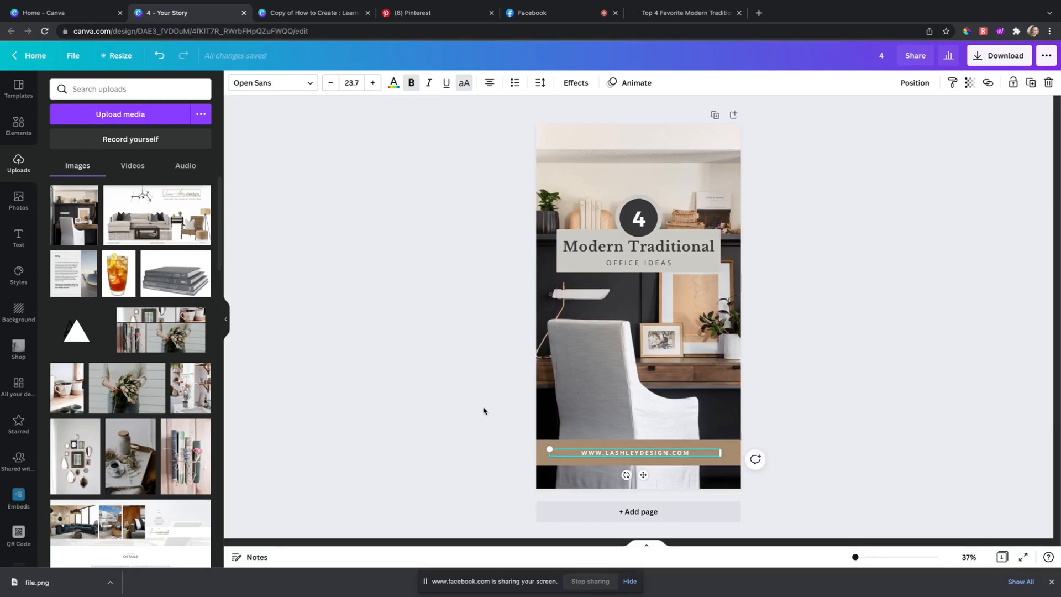
click(484, 411)
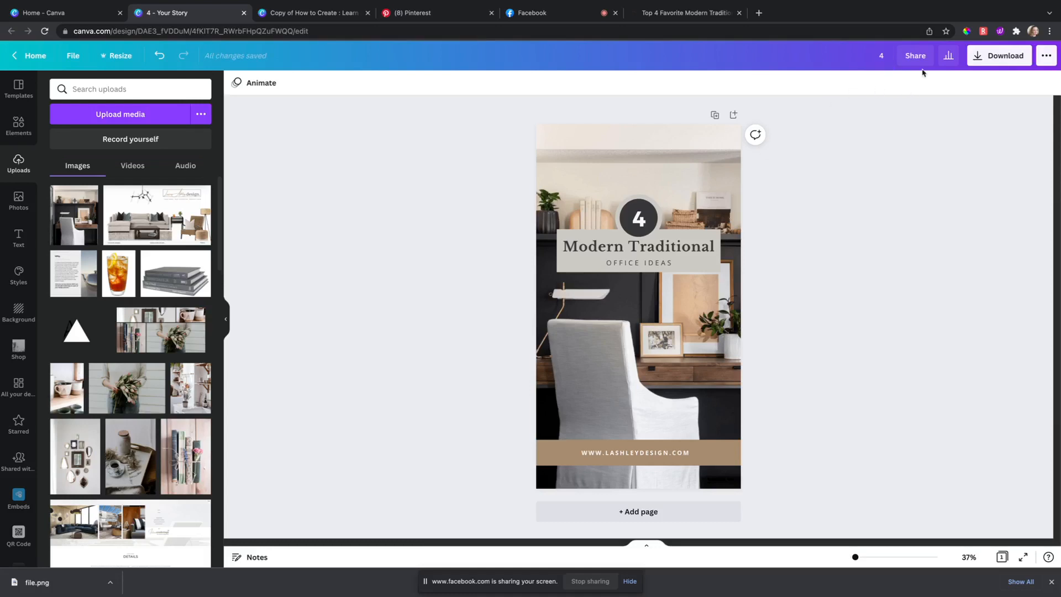
Step: Open the Pinterest publishing form from the Share menu's full list of destinations
click(1046, 55)
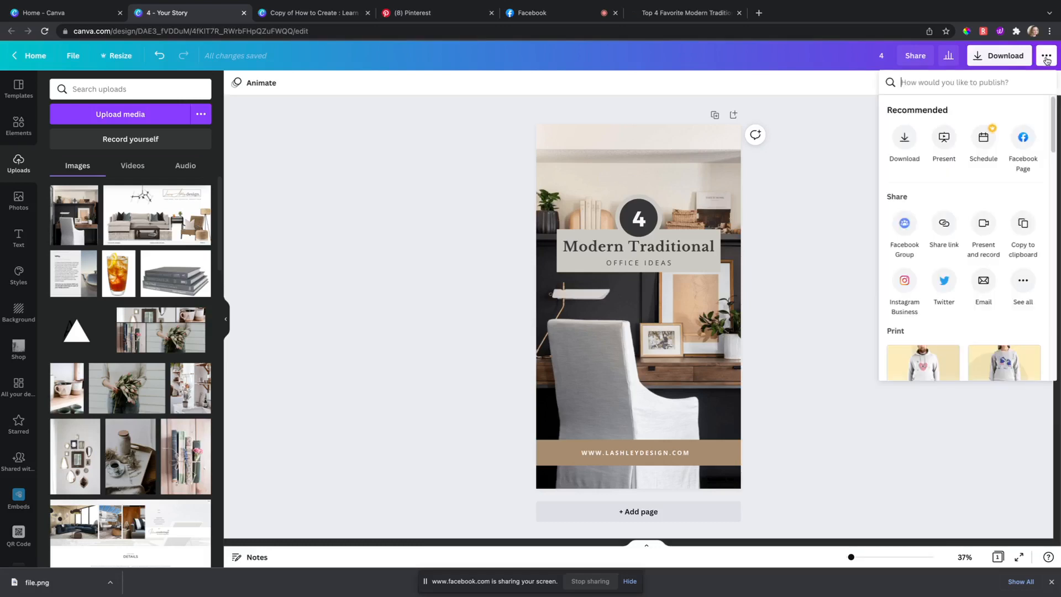
click(1023, 281)
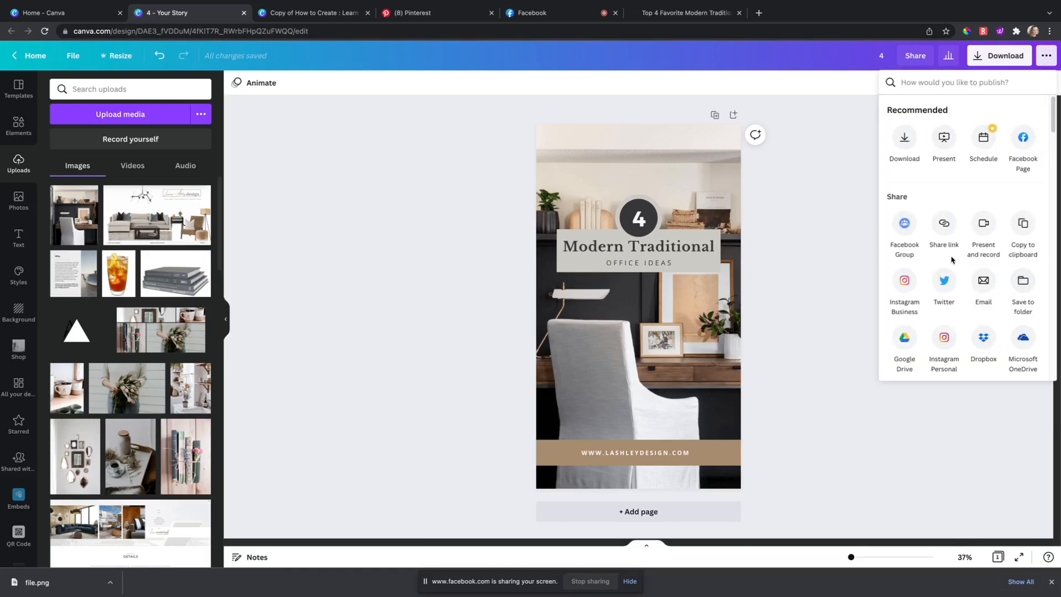
drag(1053, 119, 1035, 143)
scroll(994, 209, up, 3)
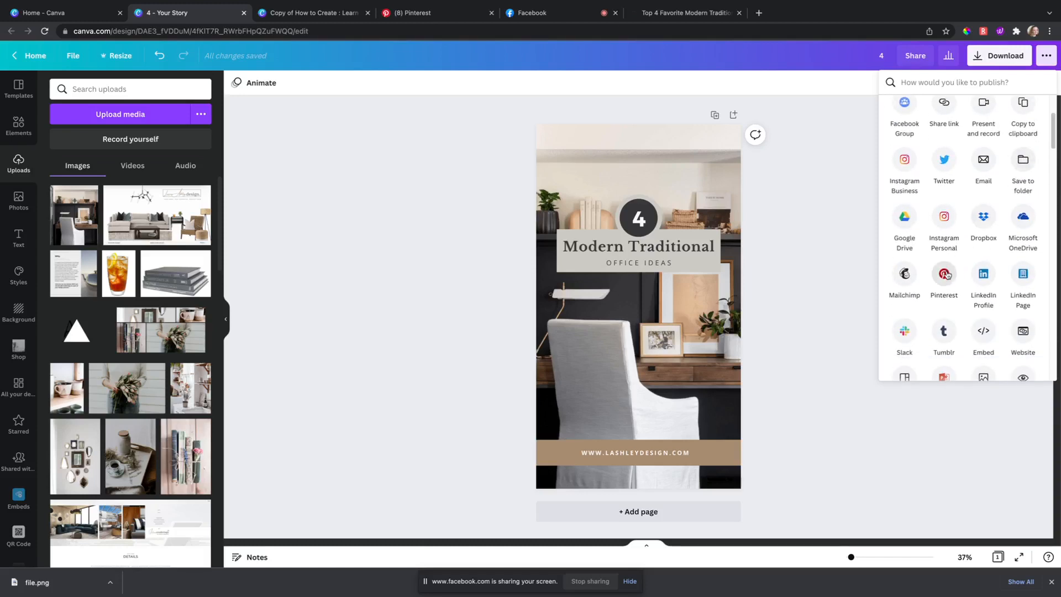
click(945, 275)
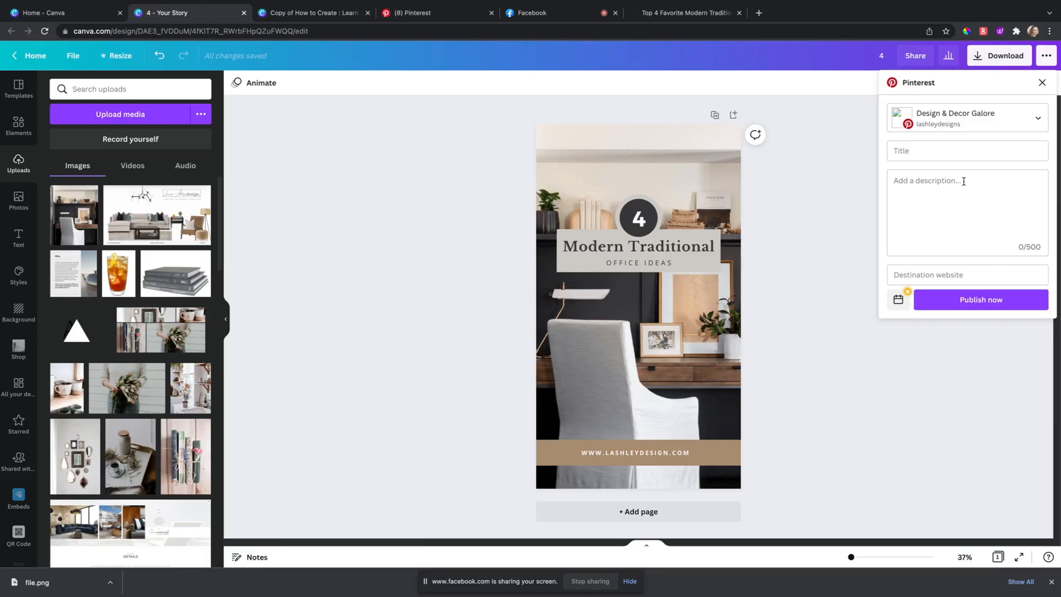
Step: Switch the target board from Design & Decor Galore to the account's own interior design board
click(1008, 129)
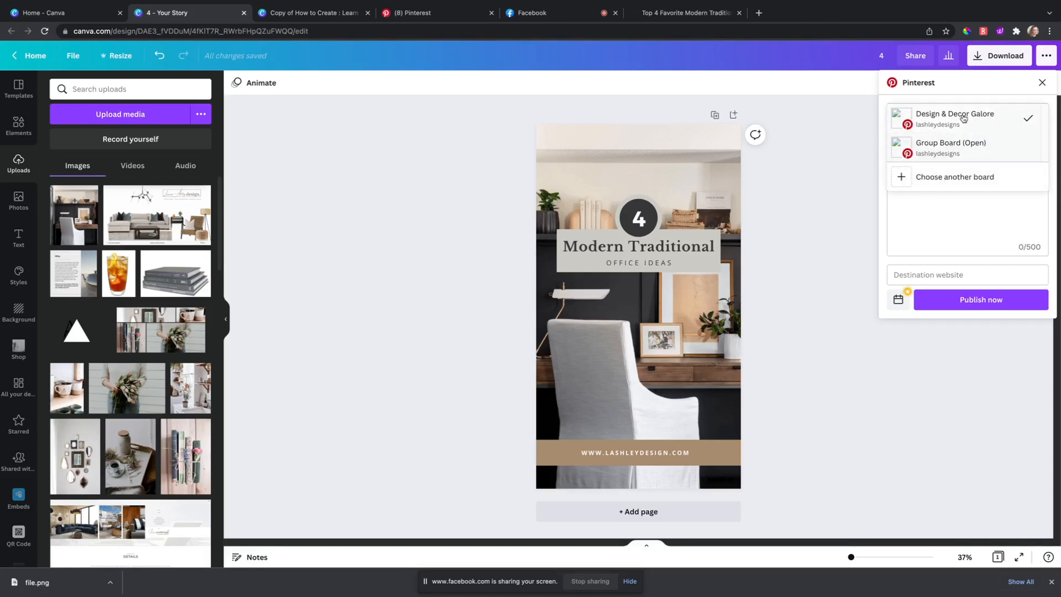
click(945, 178)
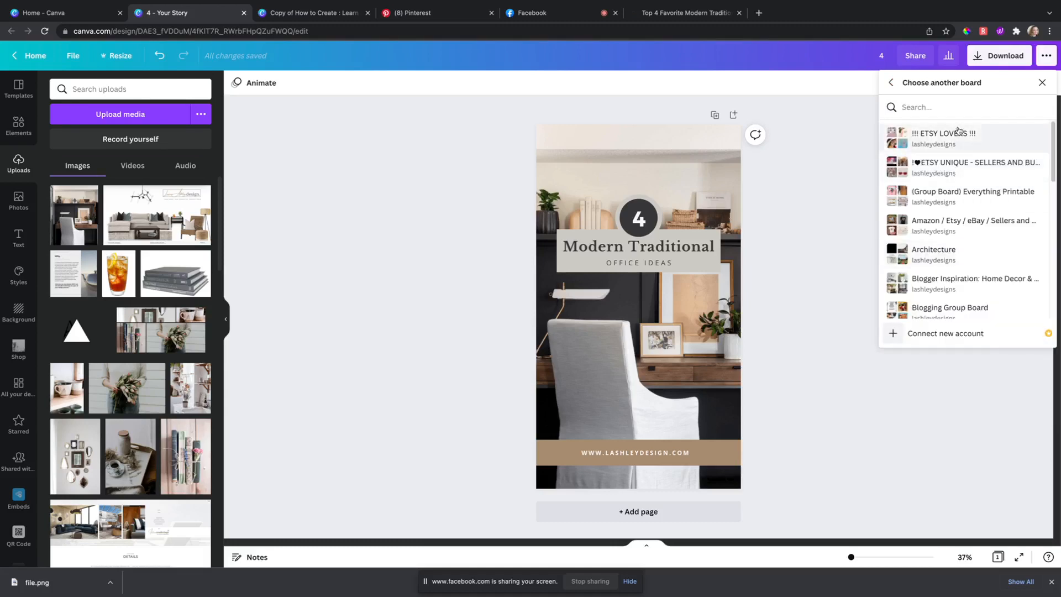
click(954, 110)
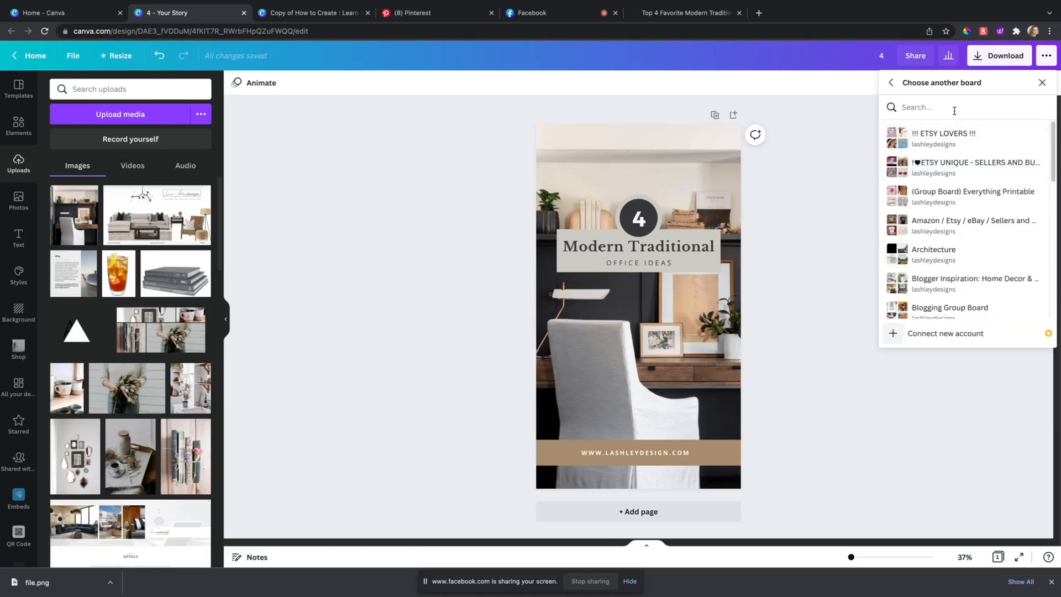
text(Lauren)
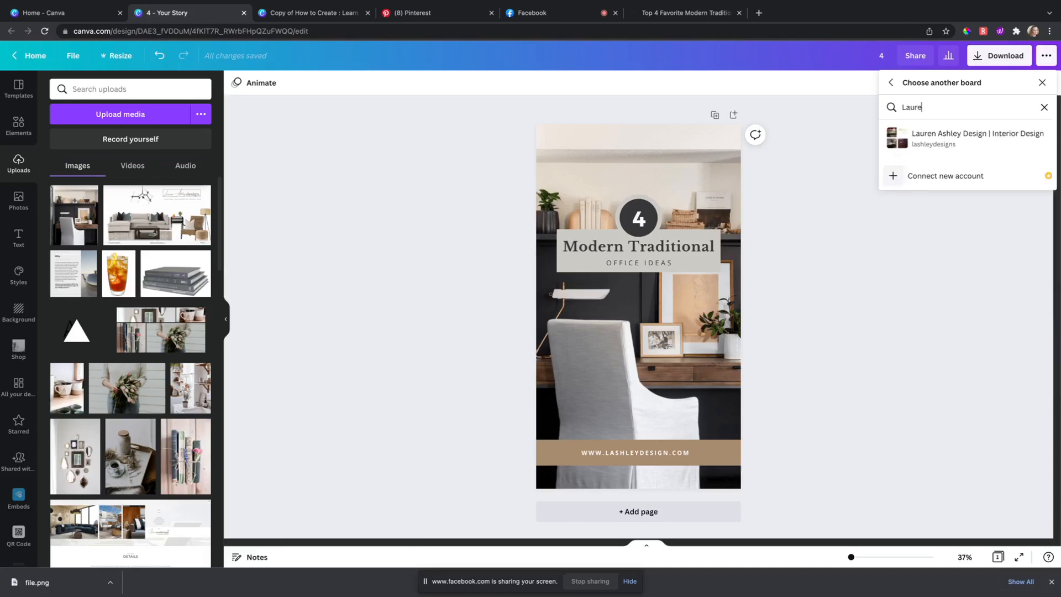
click(968, 134)
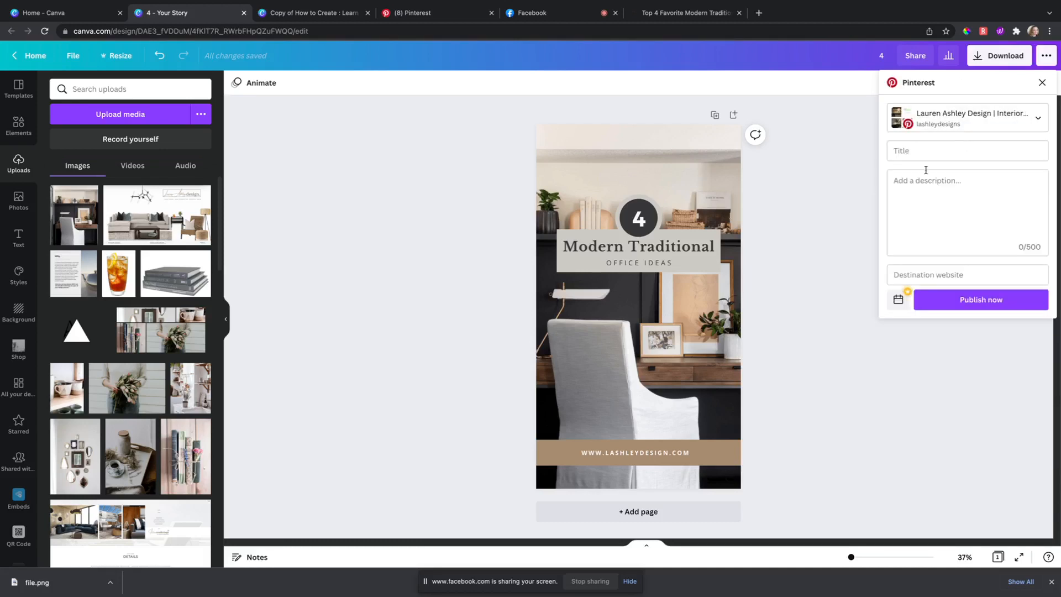
click(939, 146)
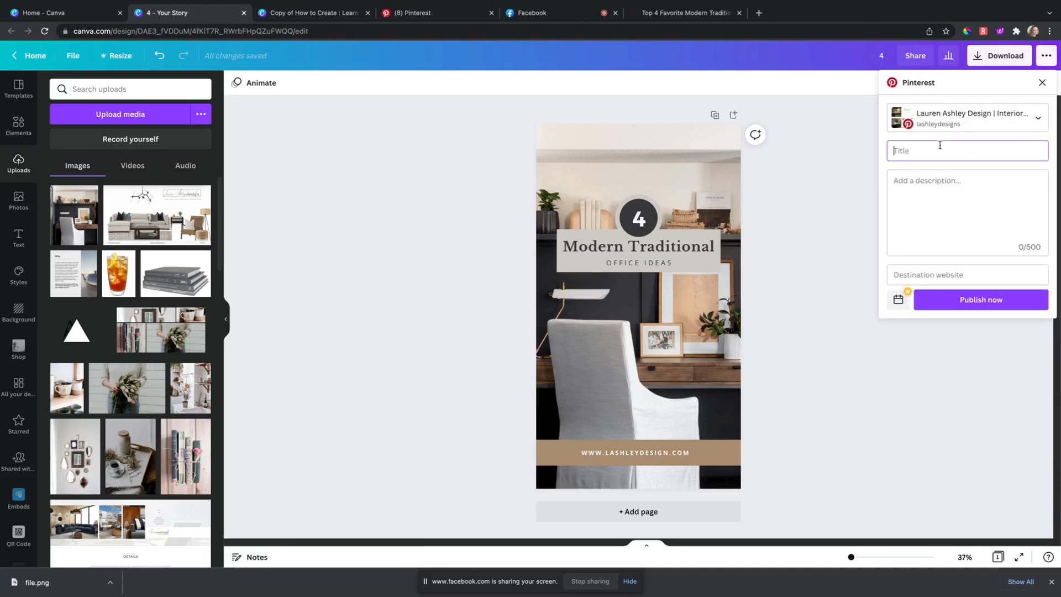
Step: Highlight and copy the Modern Traditional heading, undoing the accidental text replacement
click(699, 249)
double_click(699, 248)
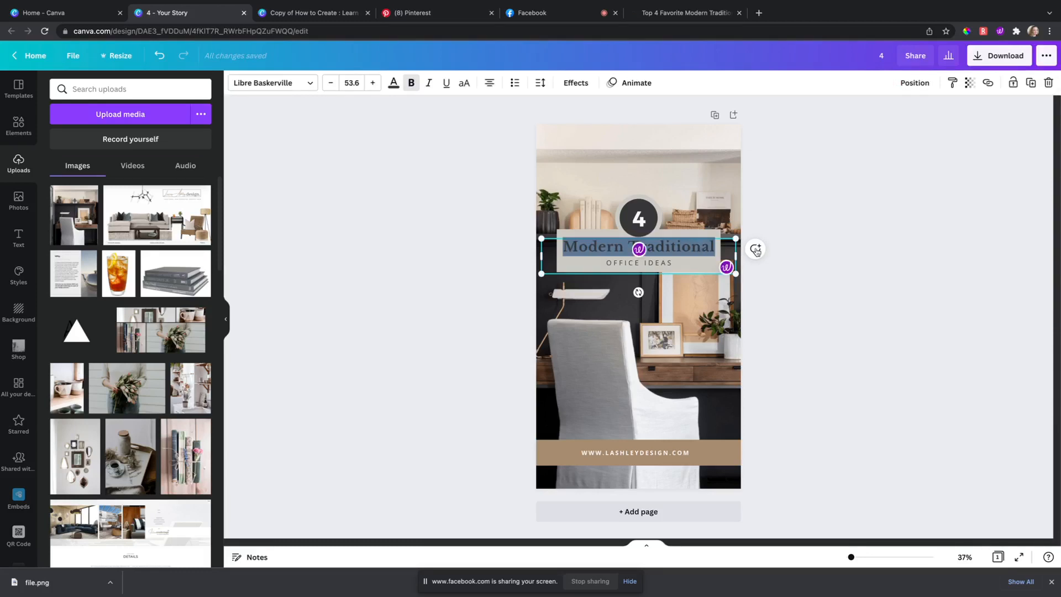
text(C)
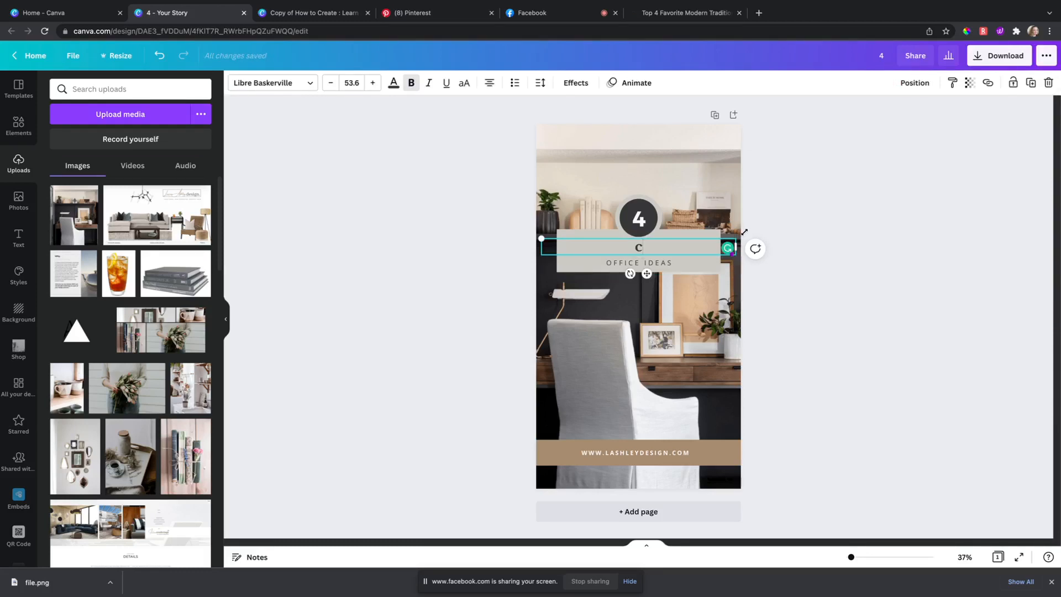
key(ctrl+z)
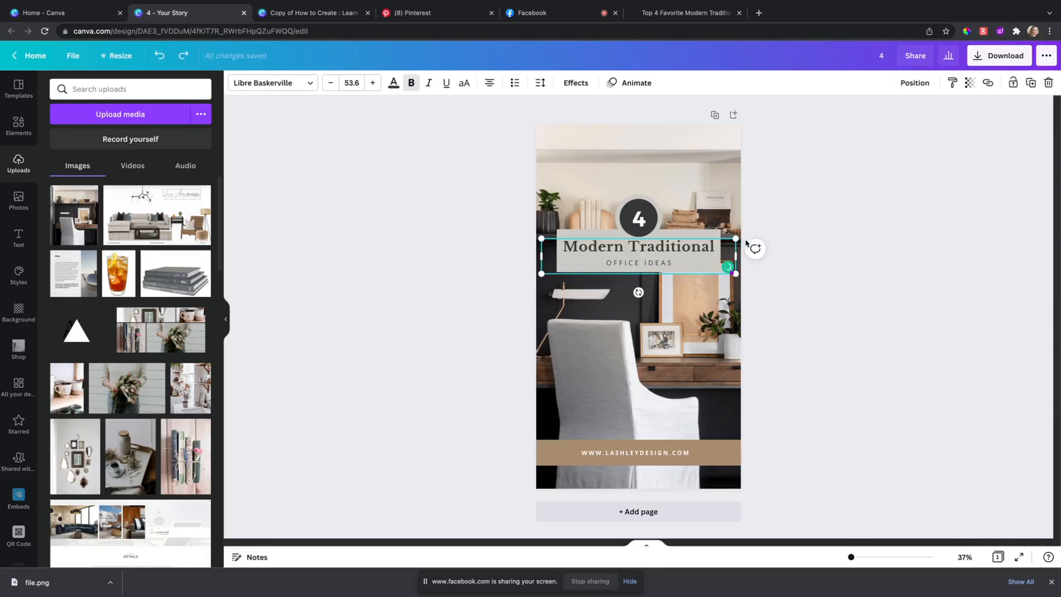
triple_click(712, 246)
key(ctrl+c)
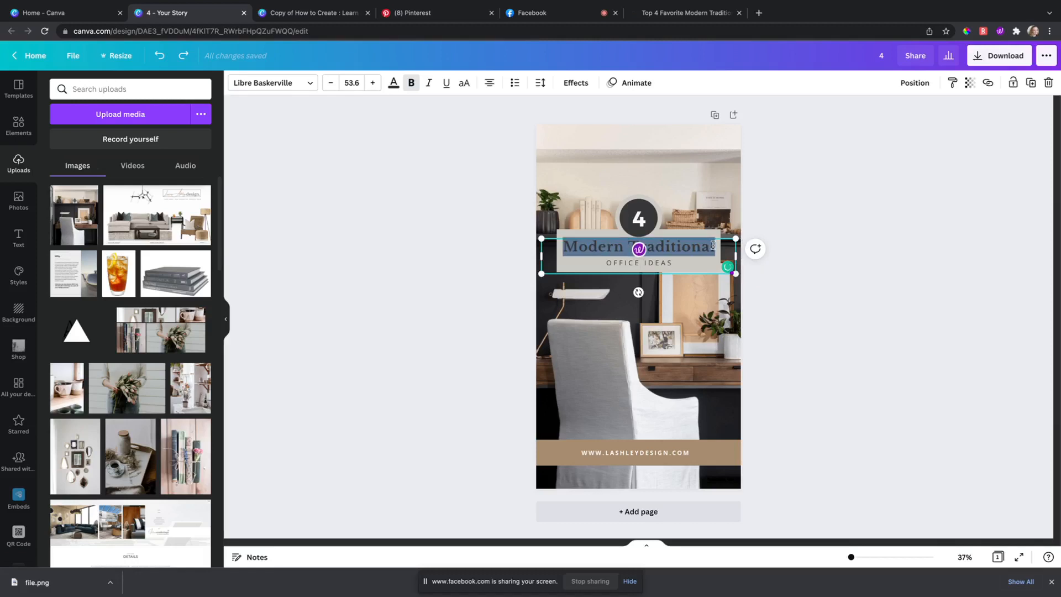
key(ctrl+z)
Step: Bring up the sharing menu and scroll to the Pinterest destination
click(1046, 55)
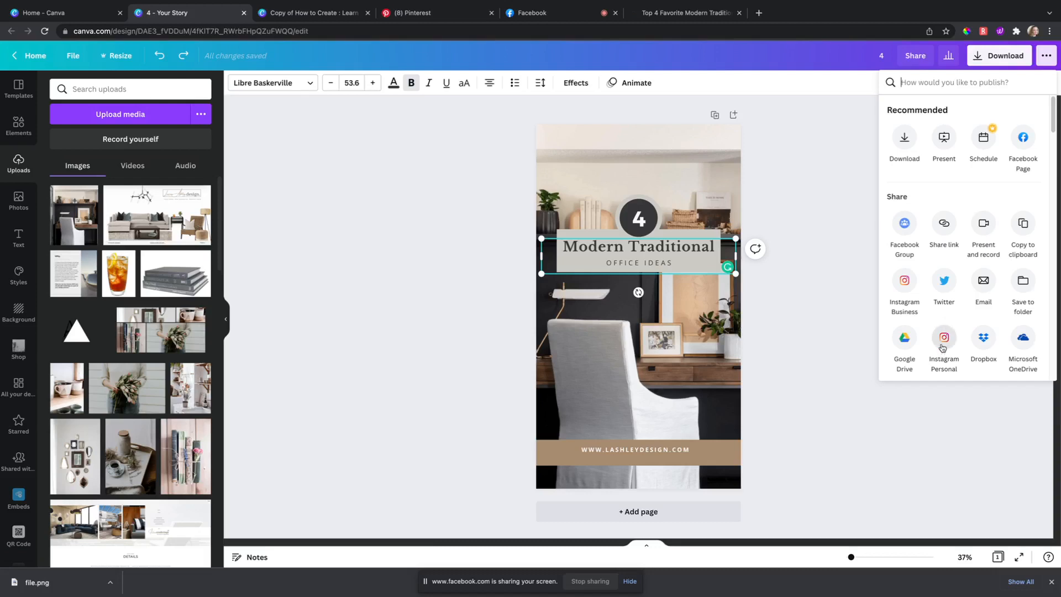
scroll(946, 332, down, 10)
scroll(946, 274, down, 5)
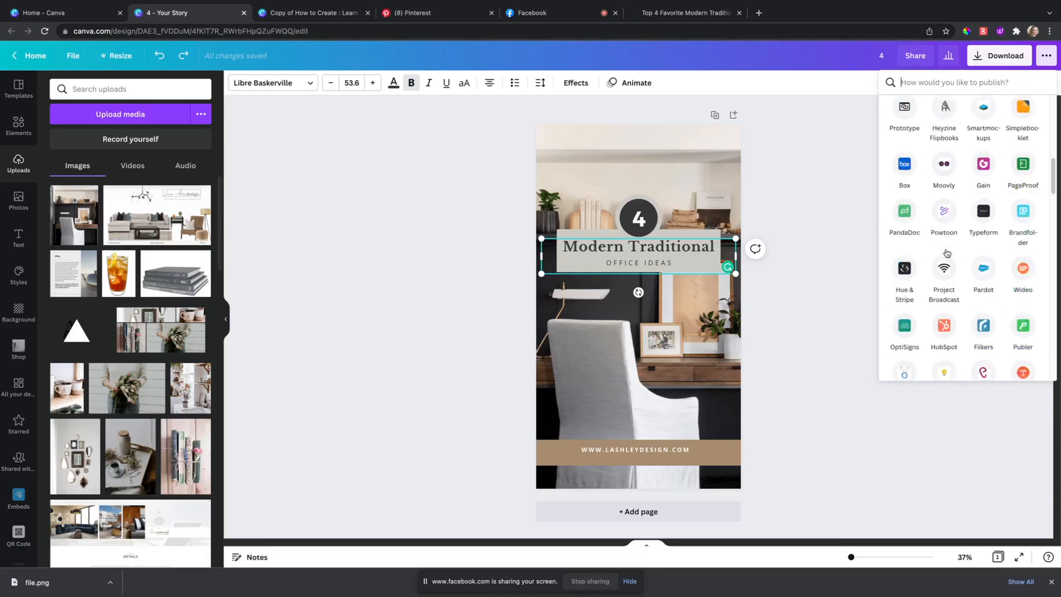
scroll(946, 253, up, 5)
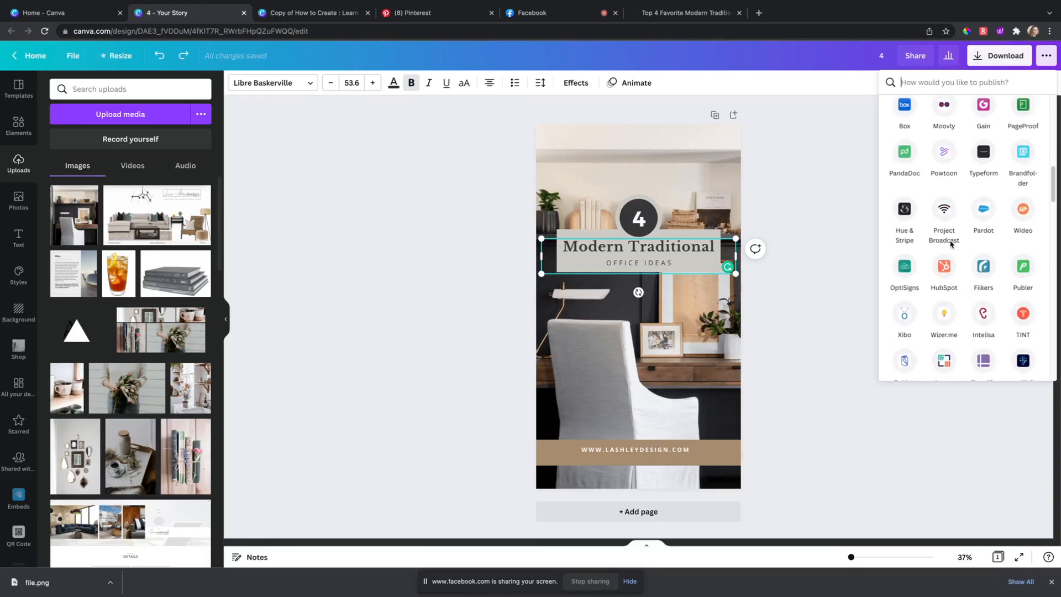
scroll(950, 240, up, 4)
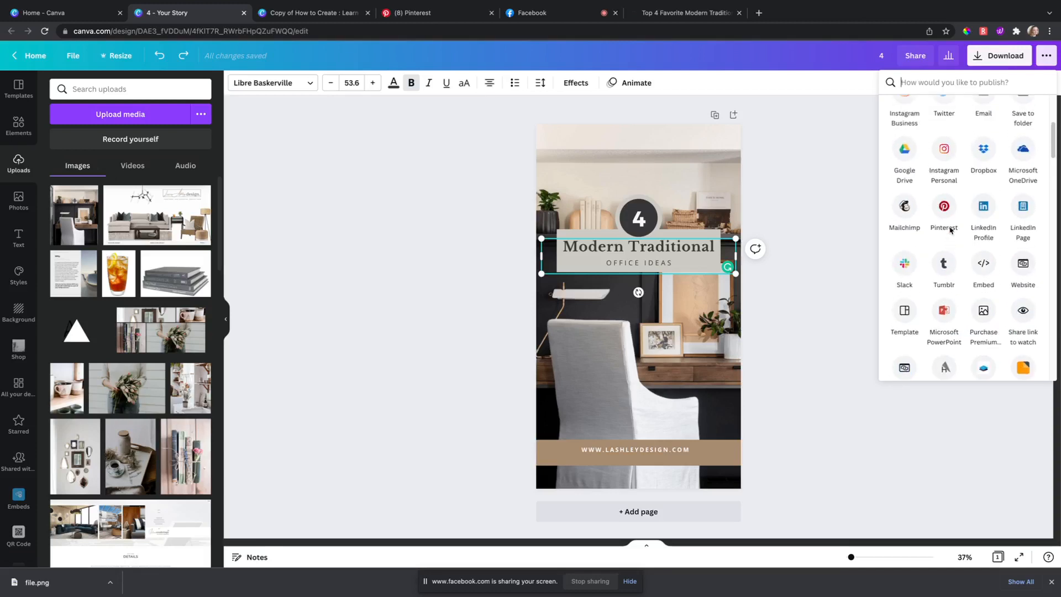
Step: Reopen the Pinterest form and pick the account's interior design board via board search
click(946, 205)
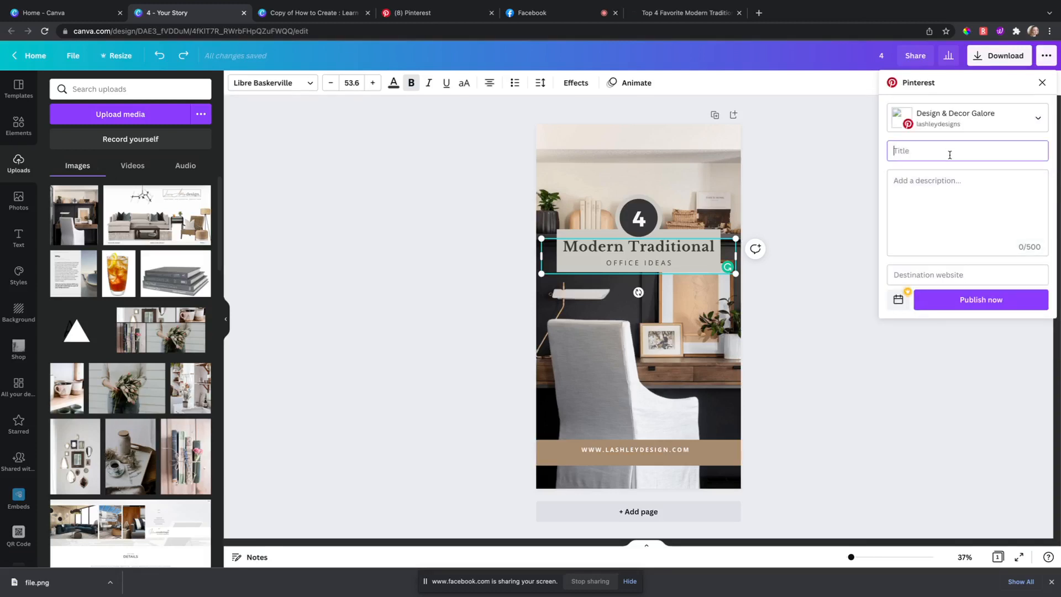
click(964, 122)
click(961, 176)
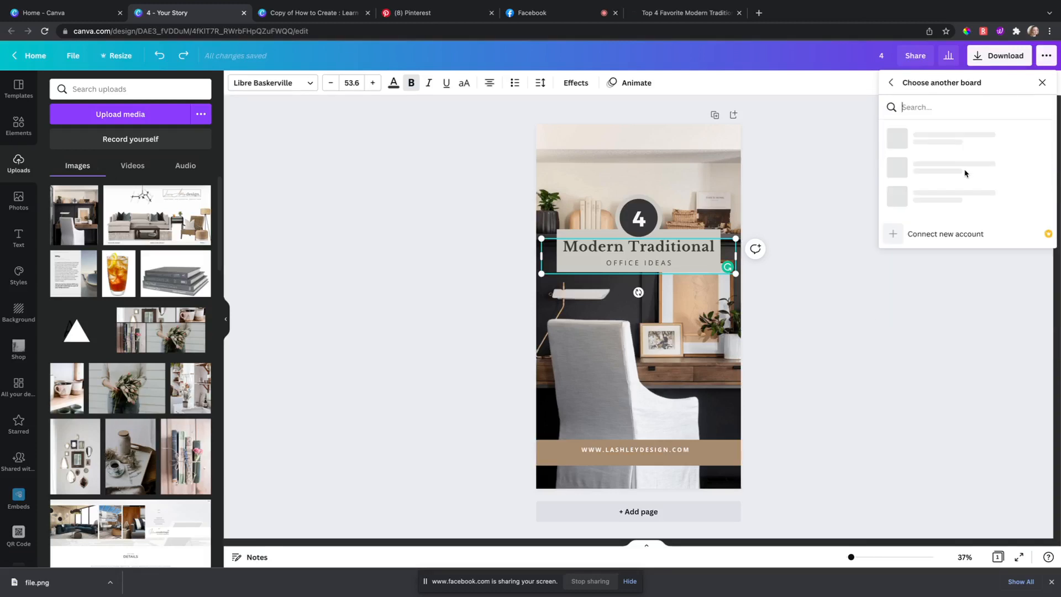
click(947, 107)
text(alu)
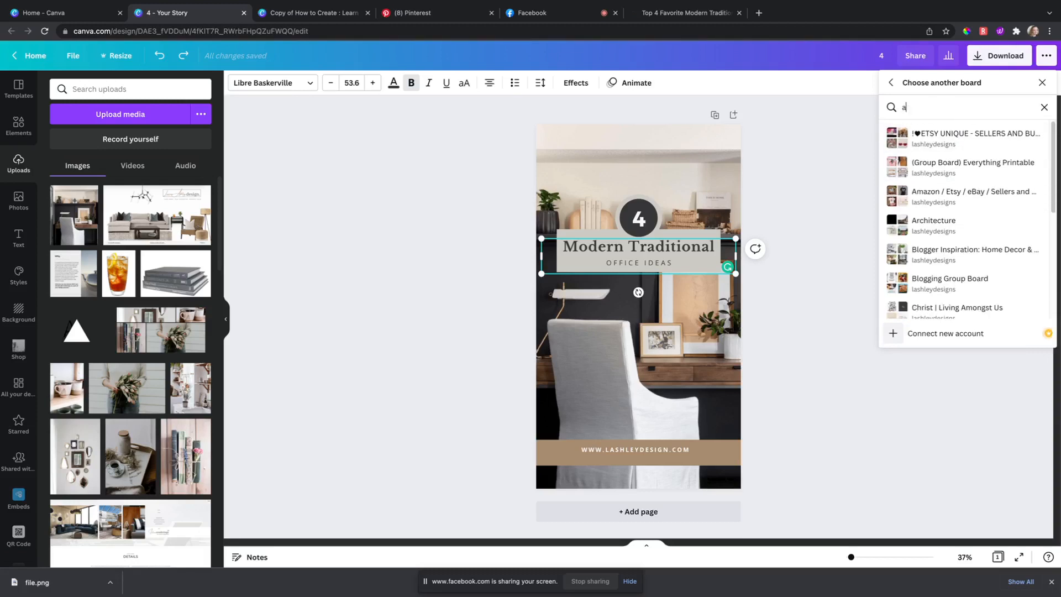
key(BackSpace)
key(BackSpace)
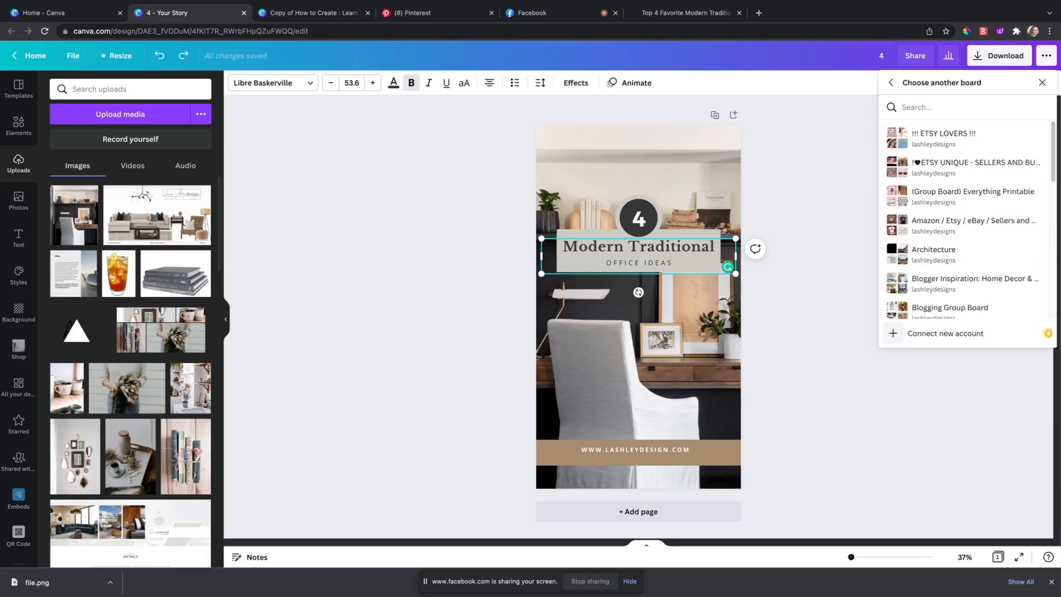
text(laure)
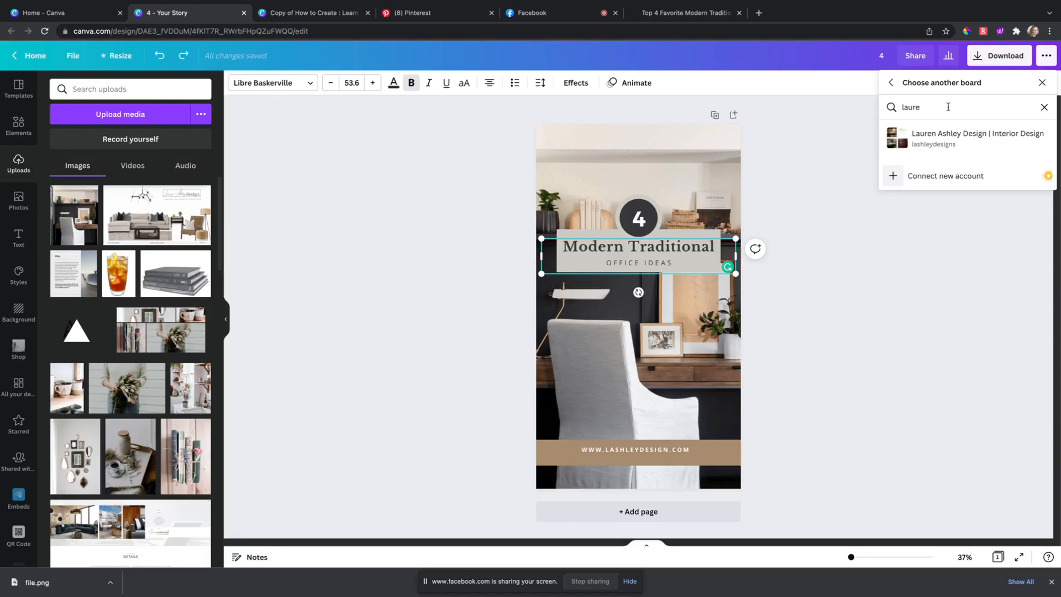
click(967, 138)
Step: Title the pin 'Modern Traditional Office Ideas' using the copied heading text
click(956, 152)
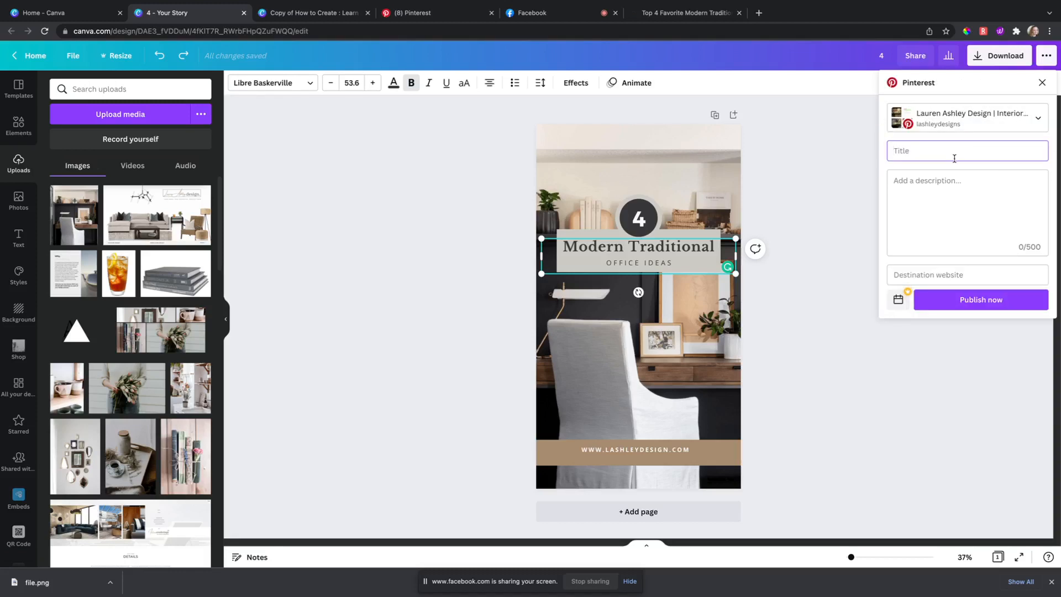
key(ctrl+v)
click(964, 175)
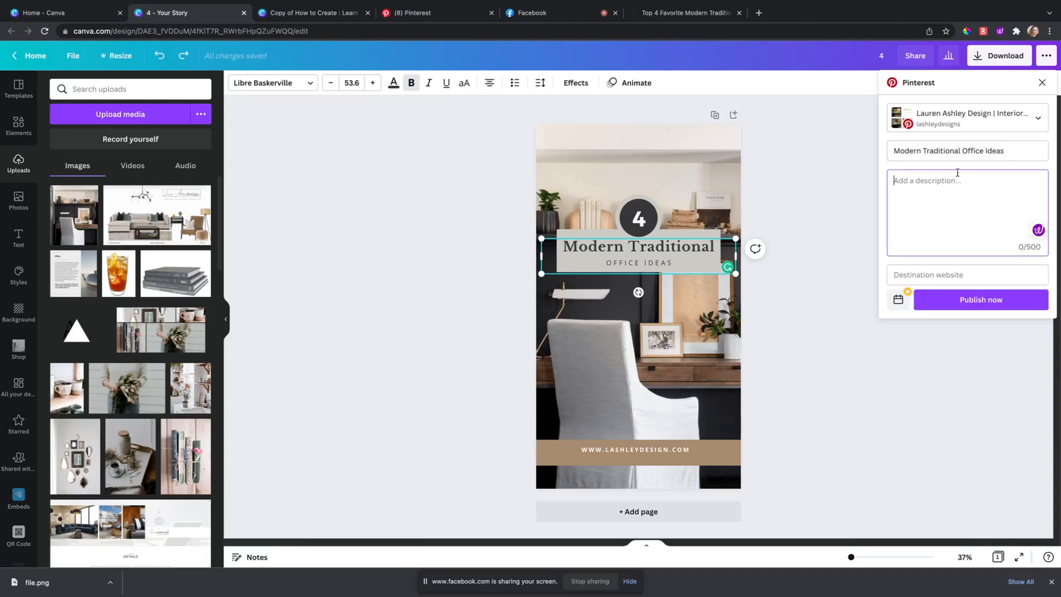
Step: Select the blog post's first two intro paragraphs, starting 'If you follow me on Pinterest'
click(702, 19)
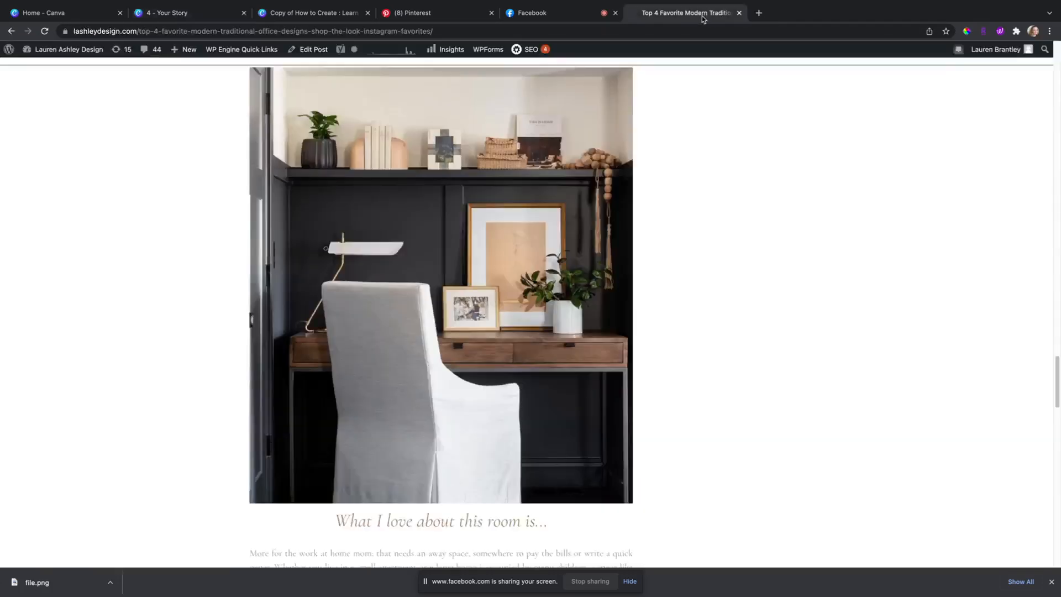
scroll(705, 302, down, 8)
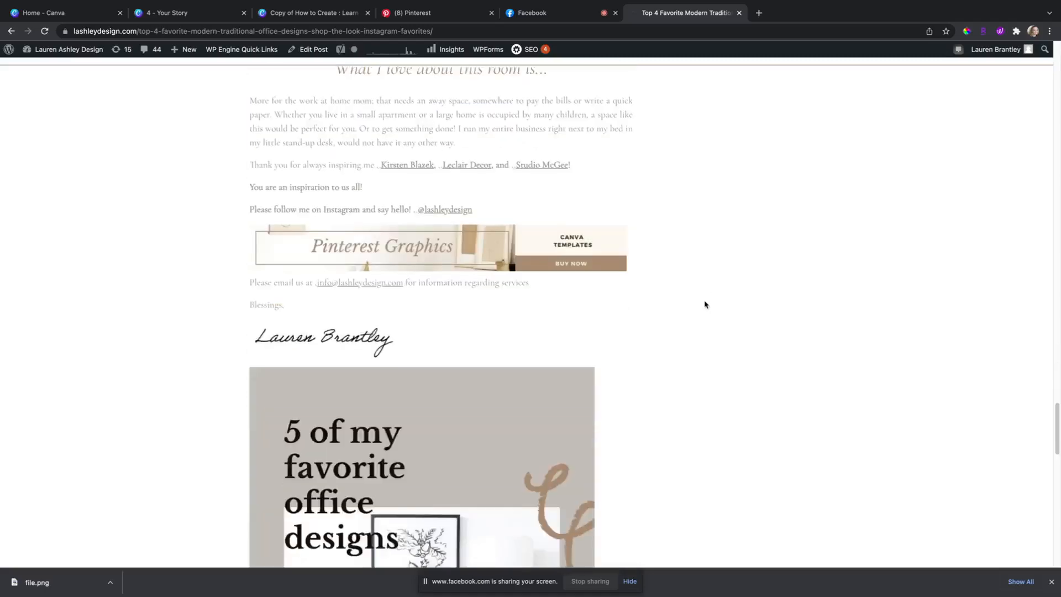
scroll(706, 303, up, 8)
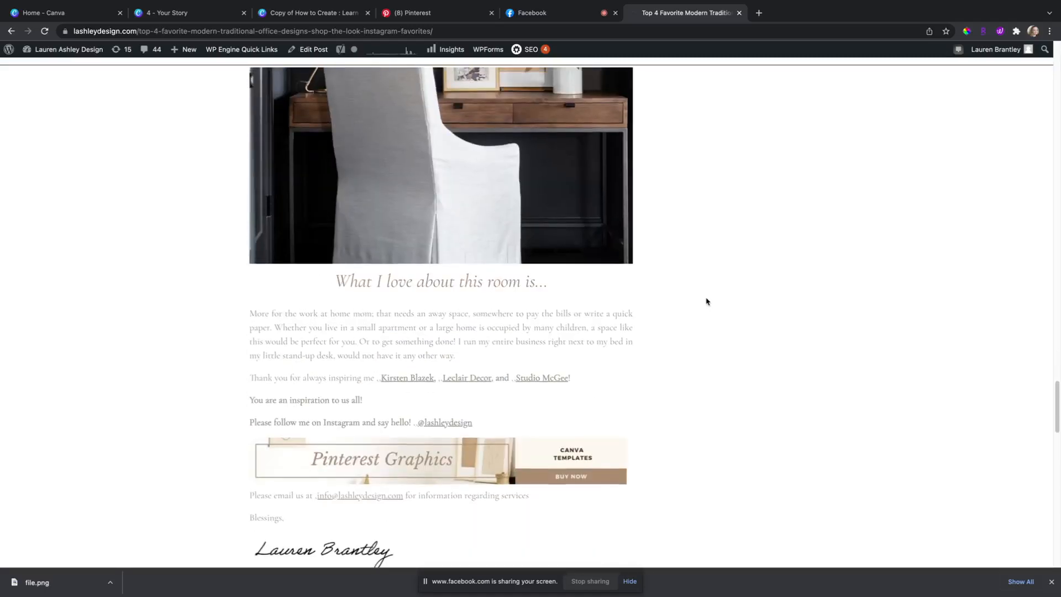
scroll(707, 301, down, 3)
scroll(705, 302, up, 10)
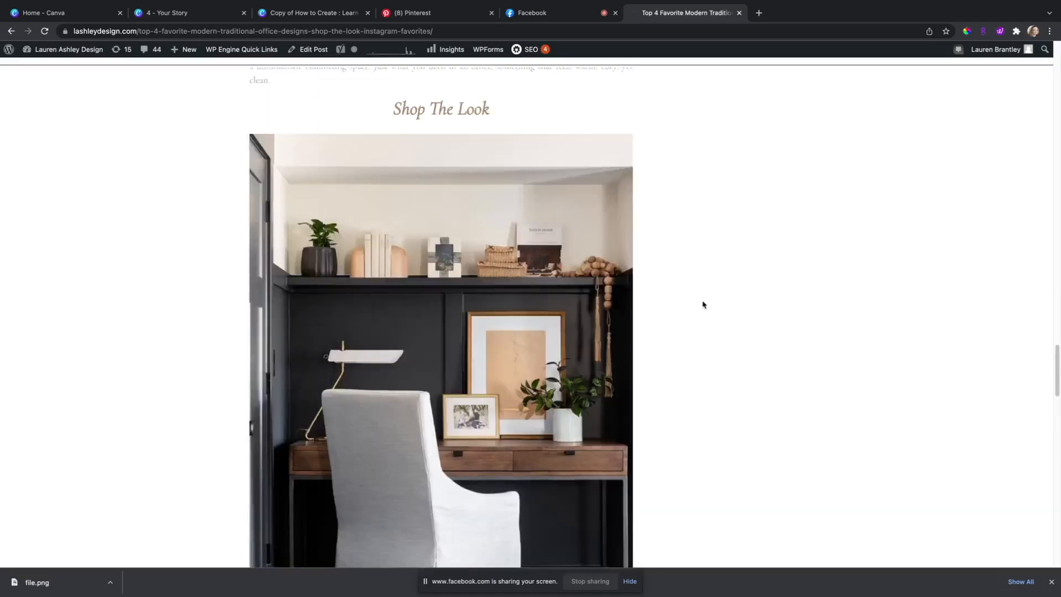
scroll(704, 302, up, 20)
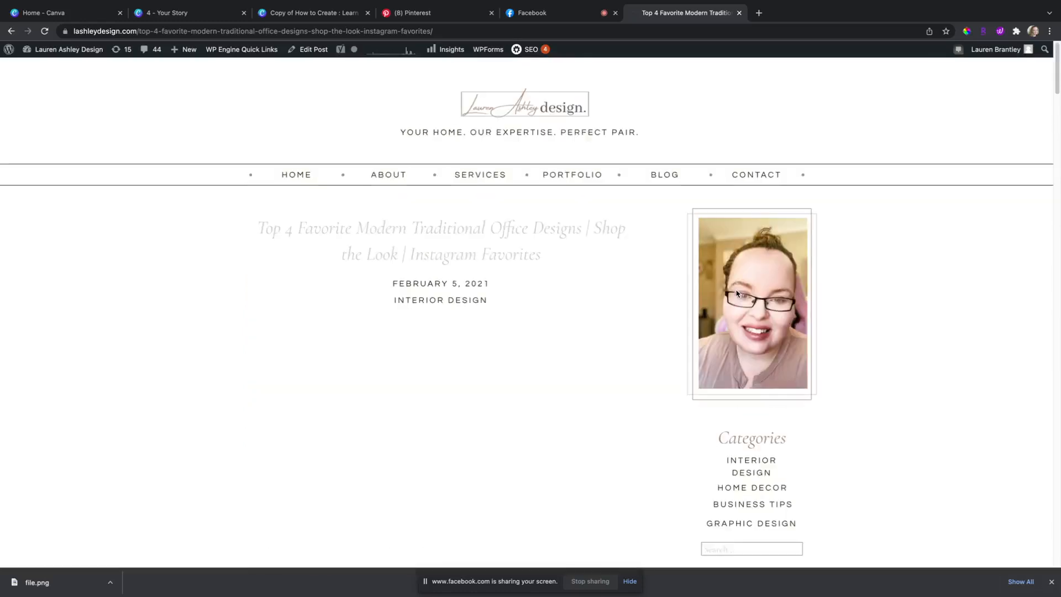
scroll(713, 301, down, 8)
scroll(757, 266, down, 10)
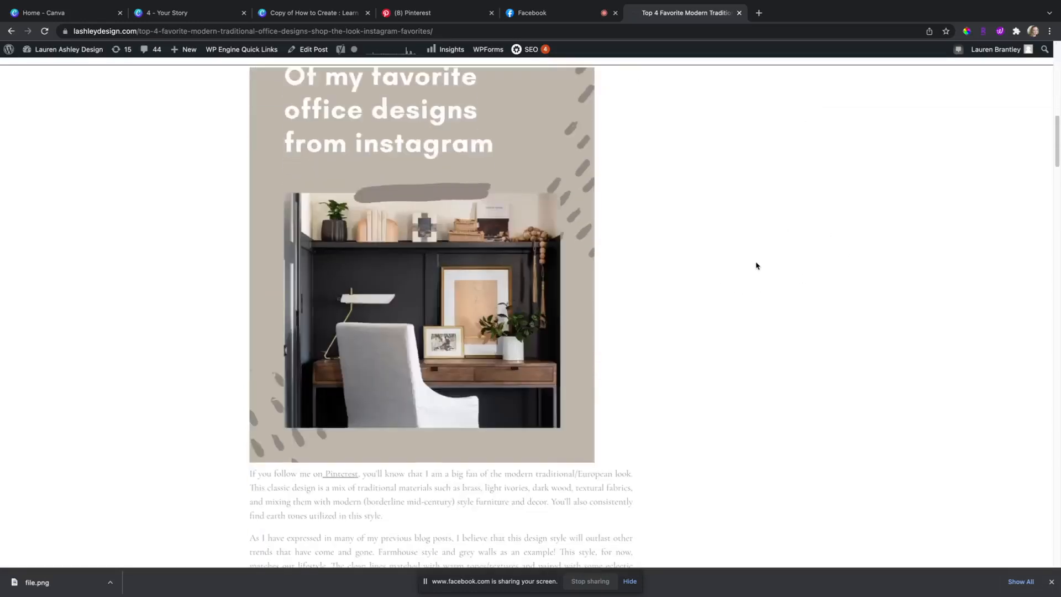
scroll(746, 266, up, 1)
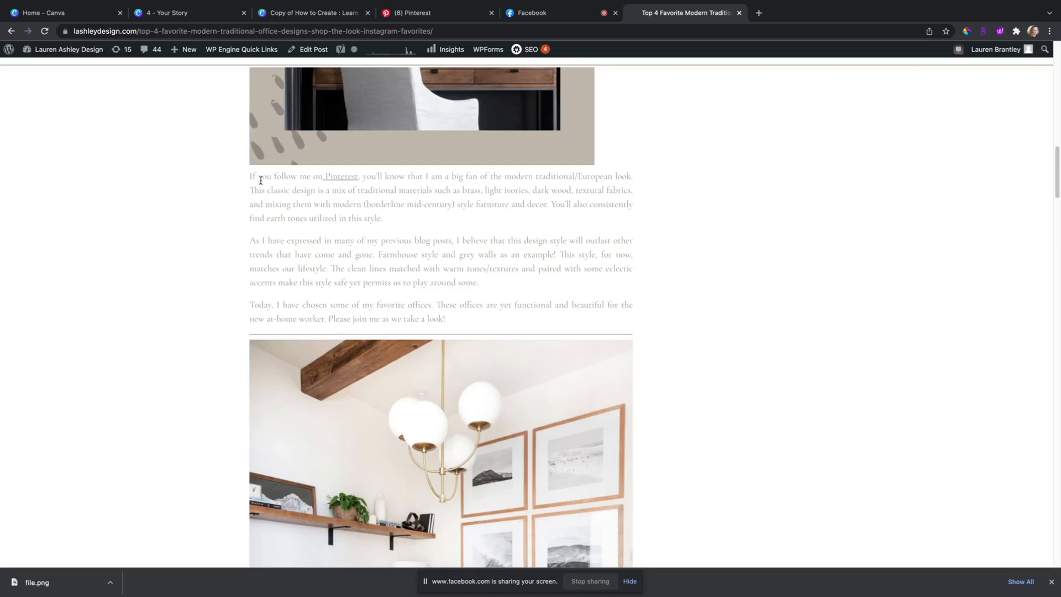
drag(249, 175, 494, 283)
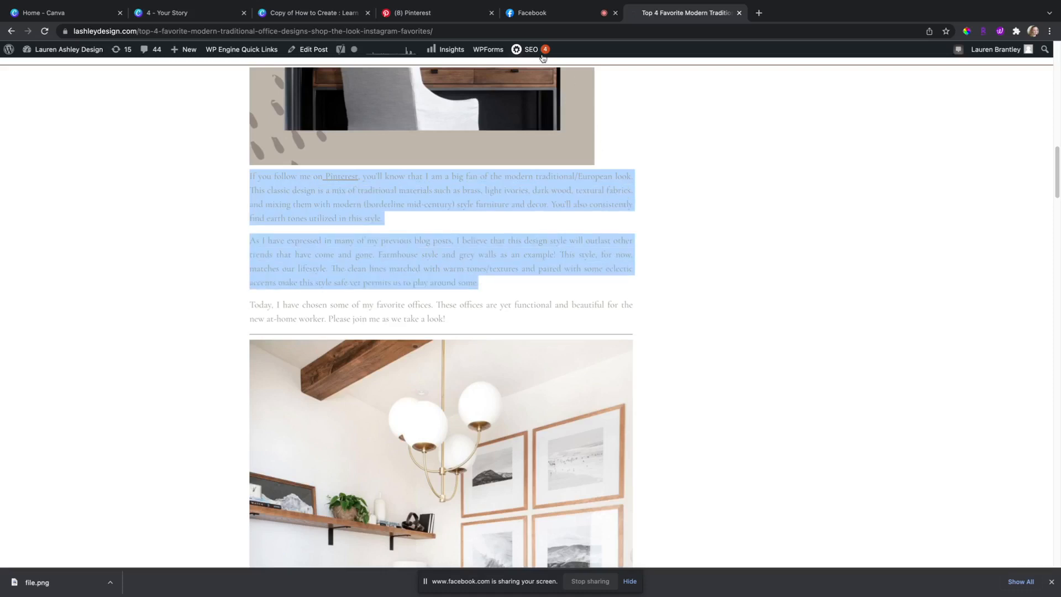
Step: Paste the blog paragraphs as the pin description and delete one surplus sentence
click(166, 14)
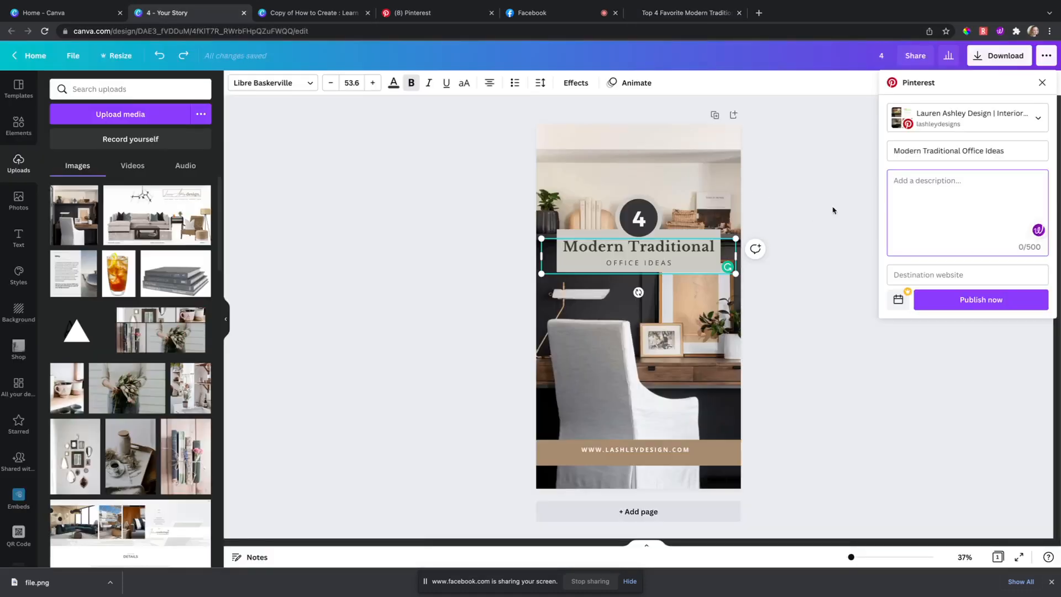
key(ctrl+v)
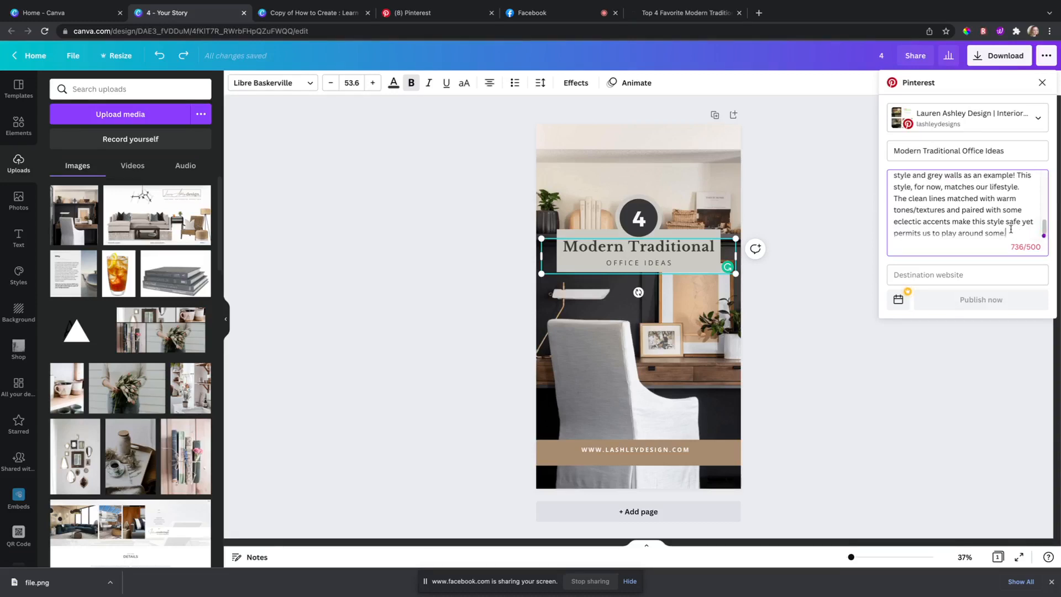
drag(995, 233, 893, 191)
click(967, 215)
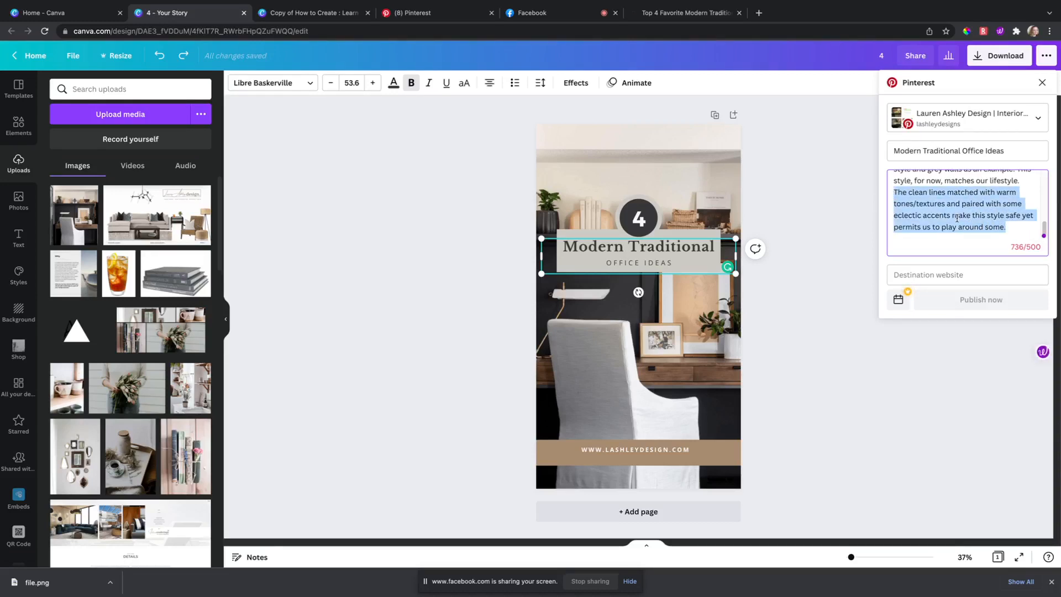
key(BackSpace)
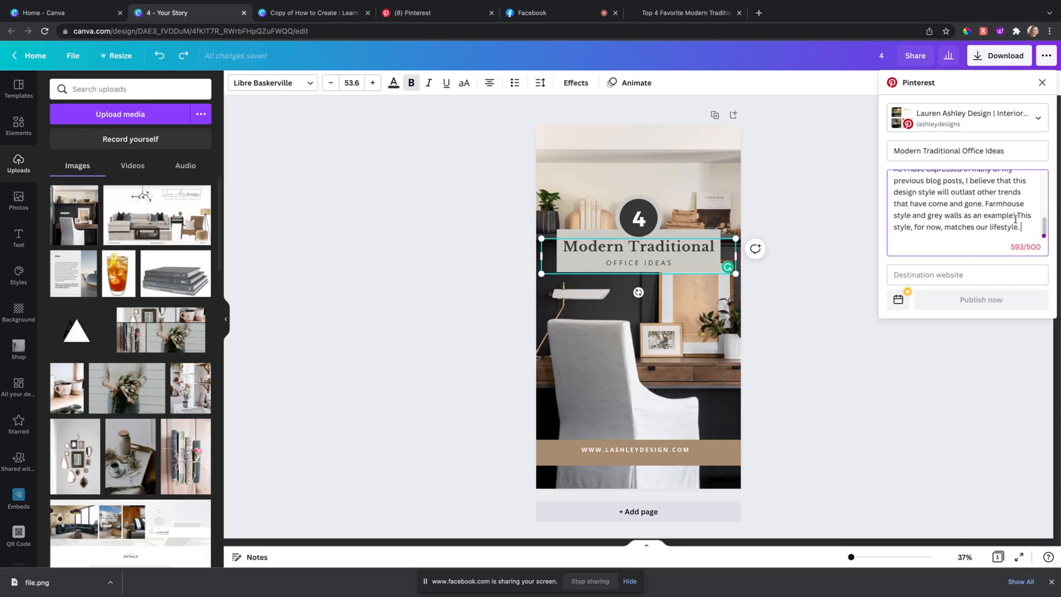
Step: Remove the opening phrase, the previous-blog-posts phrase and the lifestyle sentence, reaching 465 characters
drag(1044, 226, 1048, 176)
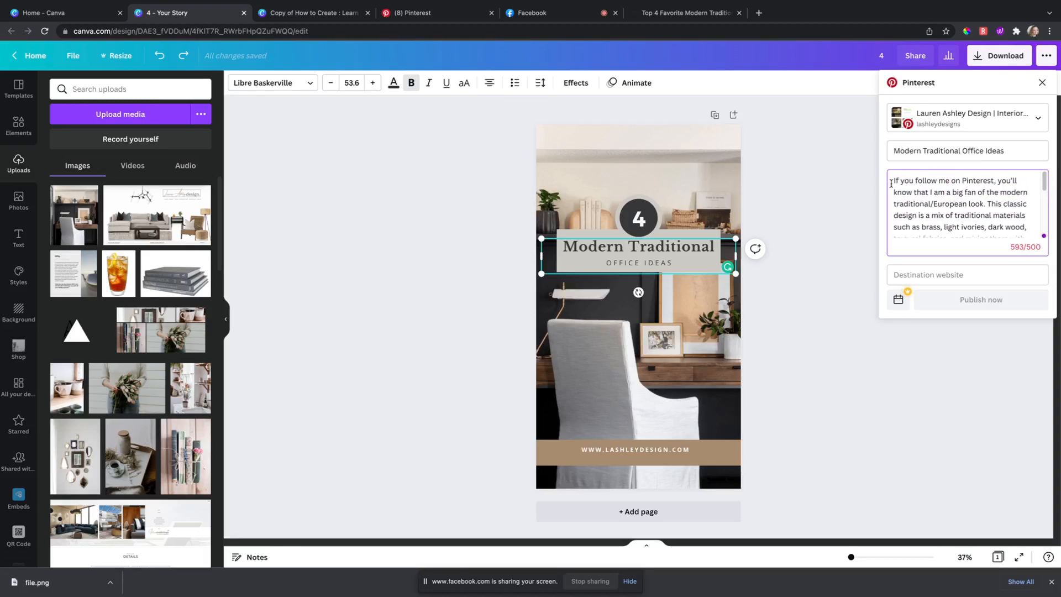
drag(891, 184, 998, 183)
key(BackSpace)
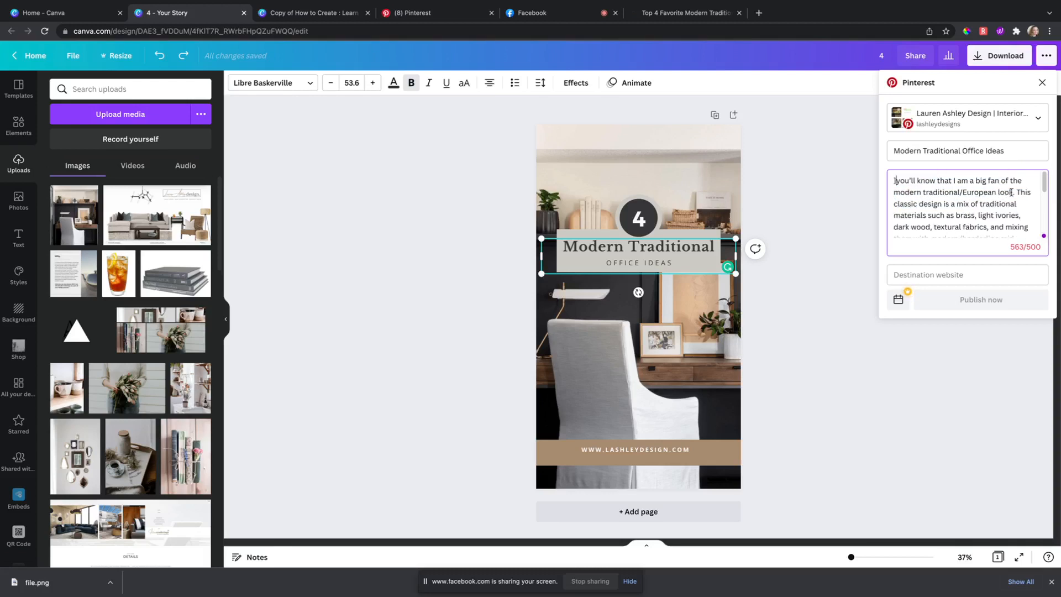
scroll(1007, 201, down, 5)
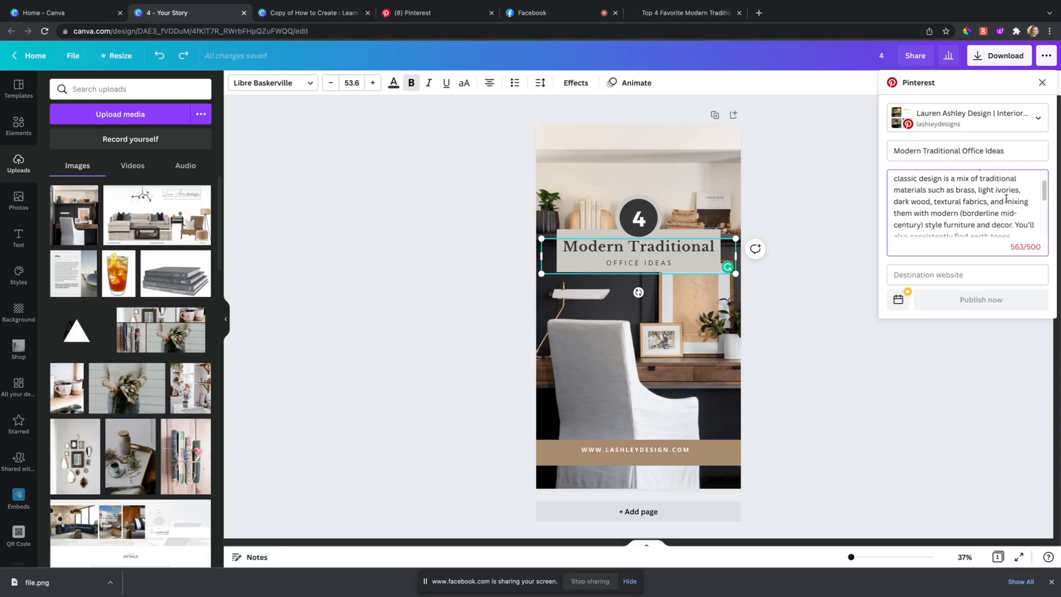
scroll(978, 191, down, 1)
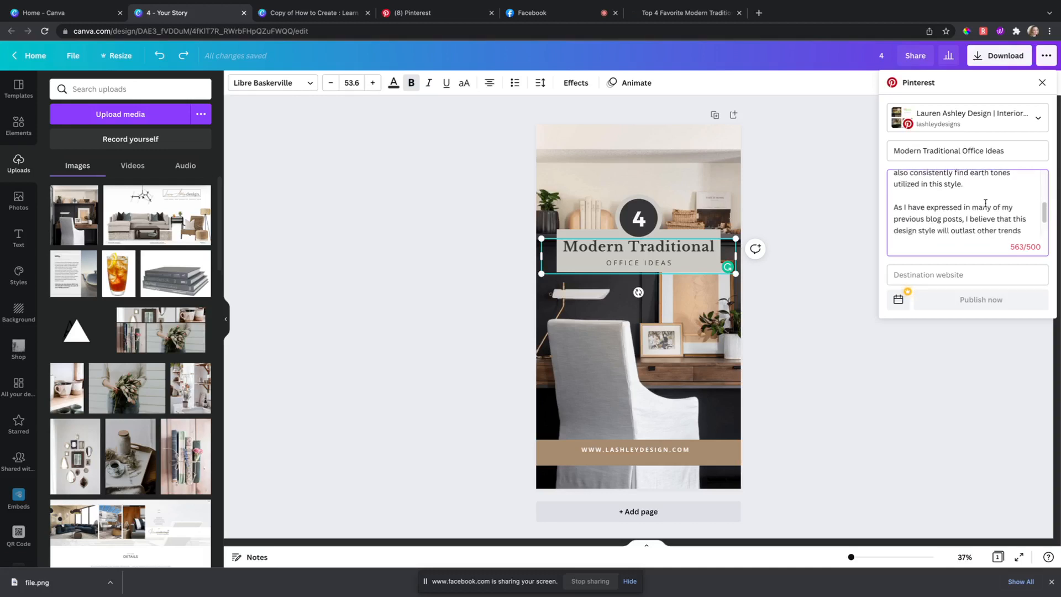
drag(894, 197, 967, 211)
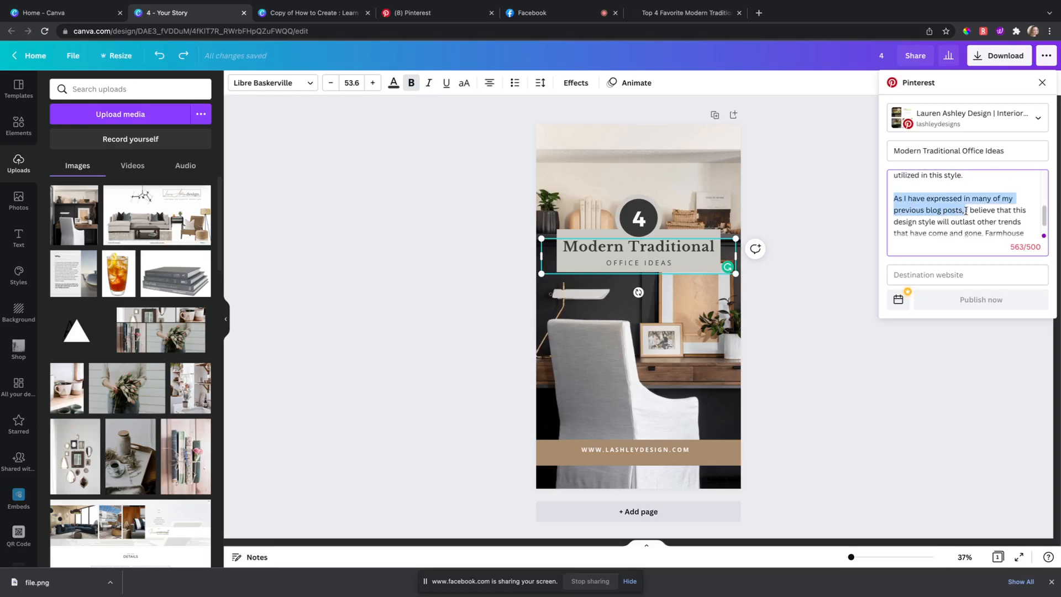
key(BackSpace)
key(BackSpace)
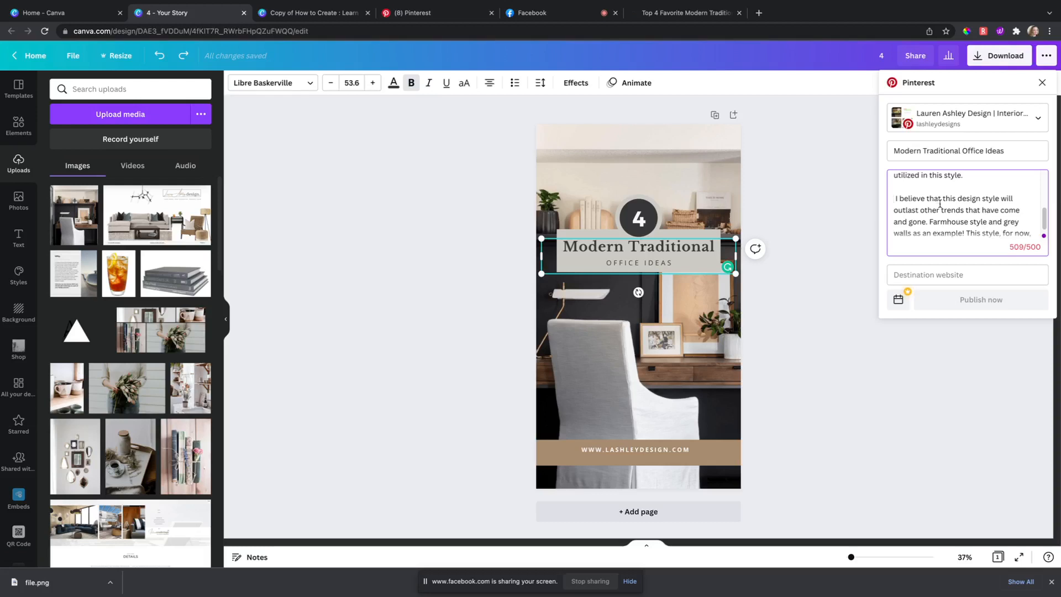
scroll(948, 209, down, 1)
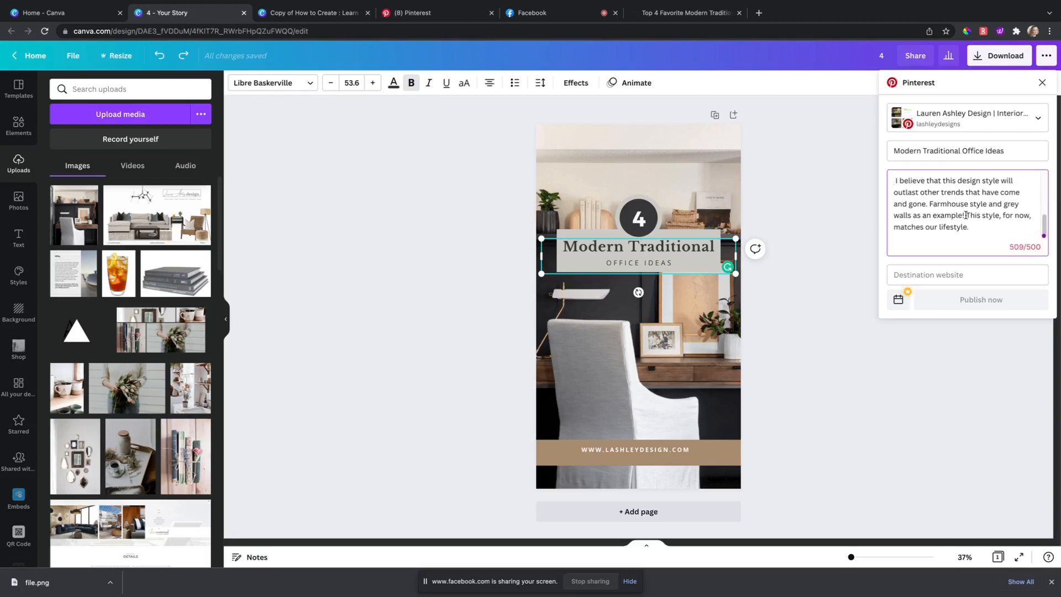
drag(966, 215, 970, 227)
key(BackSpace)
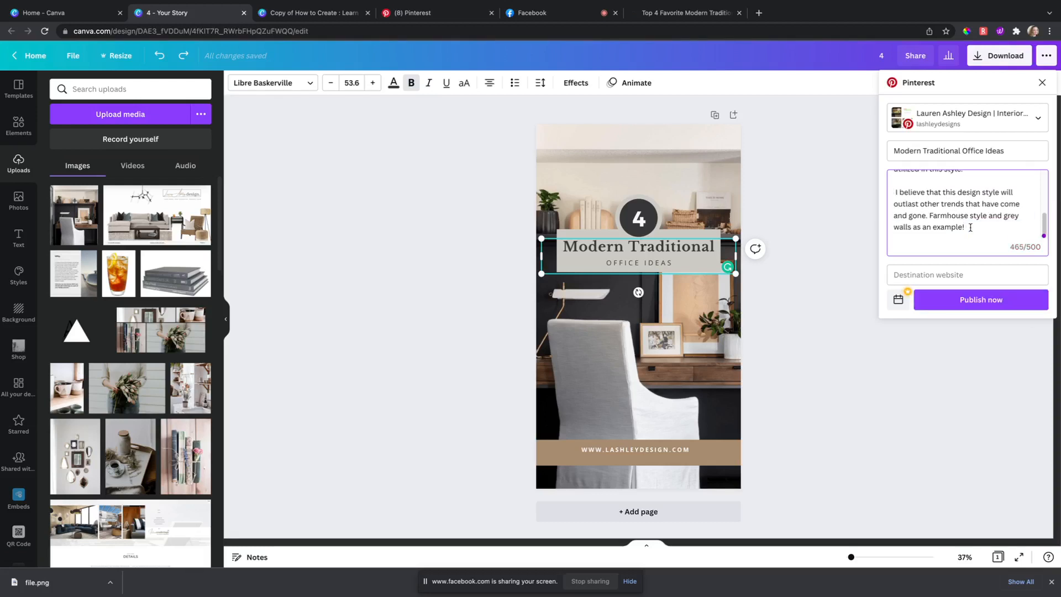
Step: Paste the blog post's copied URL as the Destination website and publish the pin
click(931, 274)
click(684, 13)
click(680, 31)
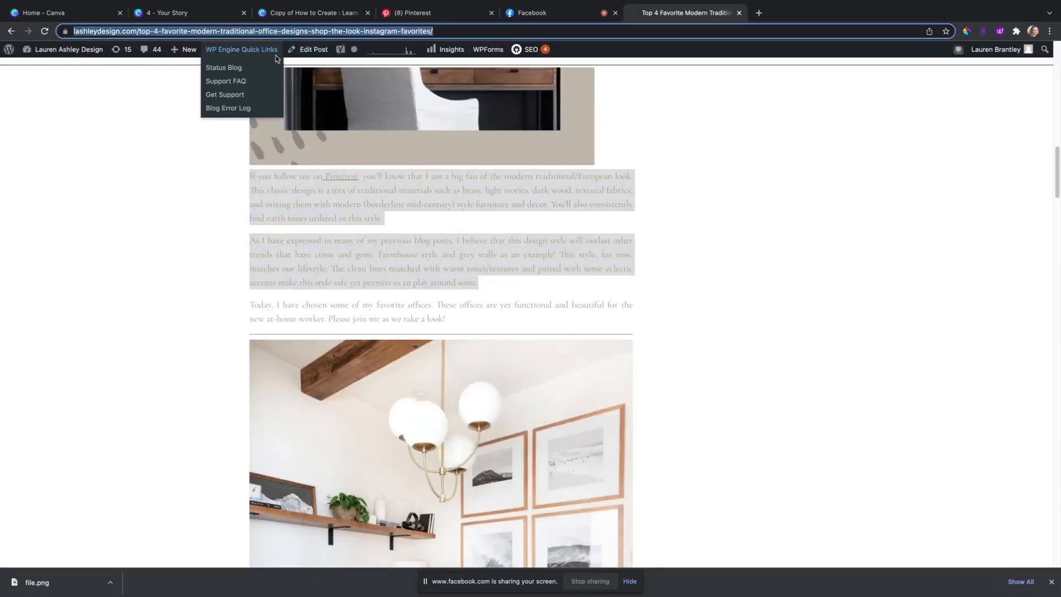
click(210, 12)
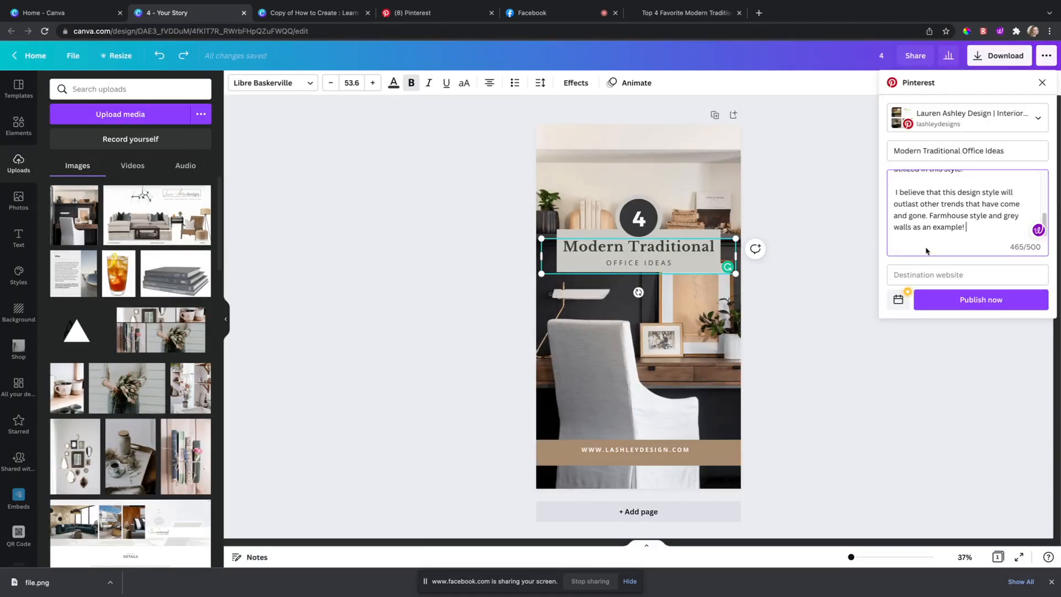
click(932, 271)
key(ctrl+v)
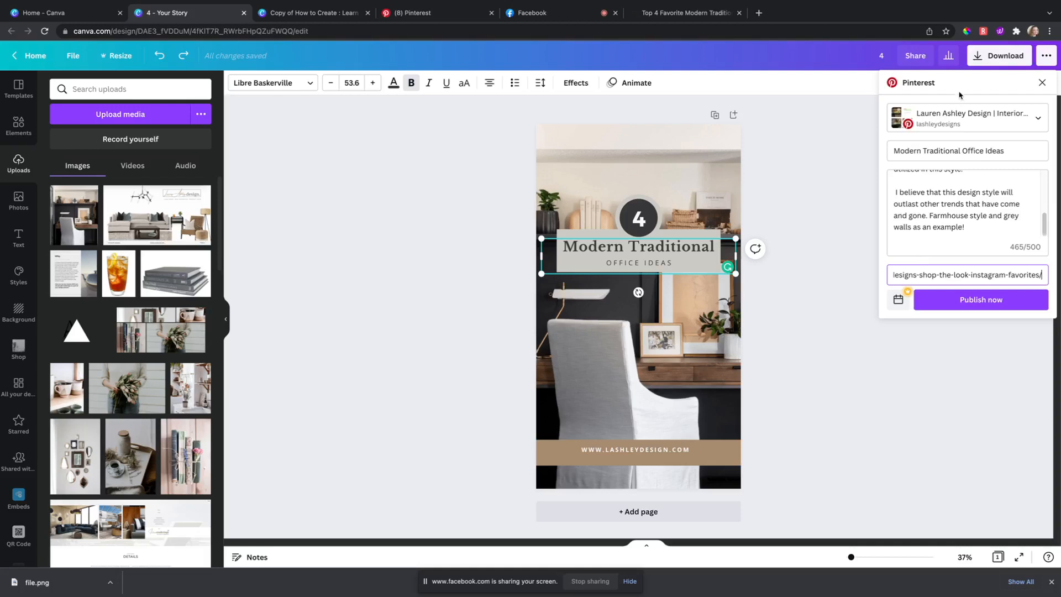
click(966, 301)
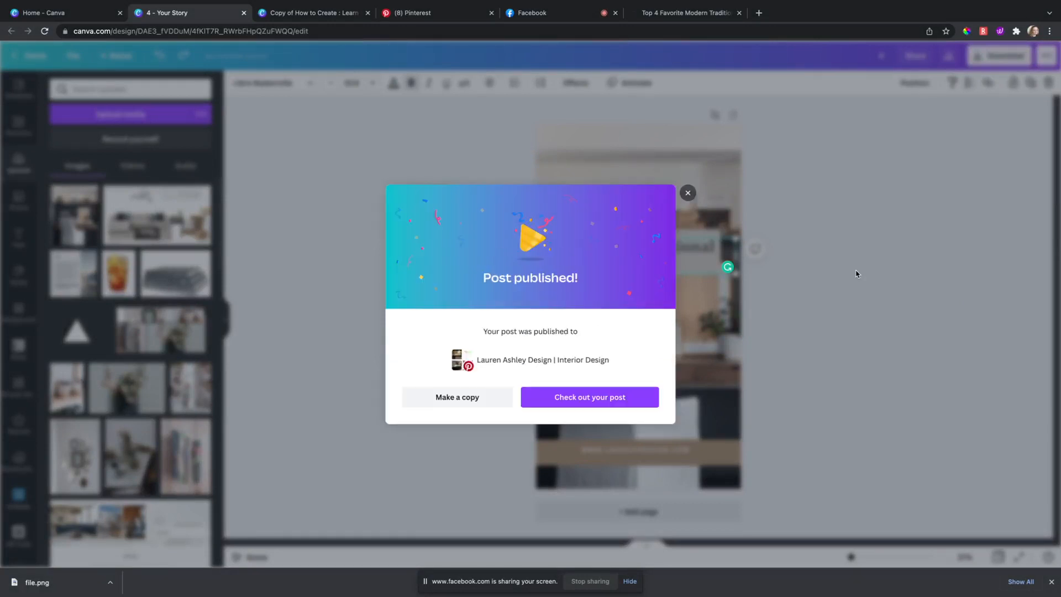
Step: View the live Modern Traditional Office Ideas pin, then close Canva's Post published dialog
click(578, 408)
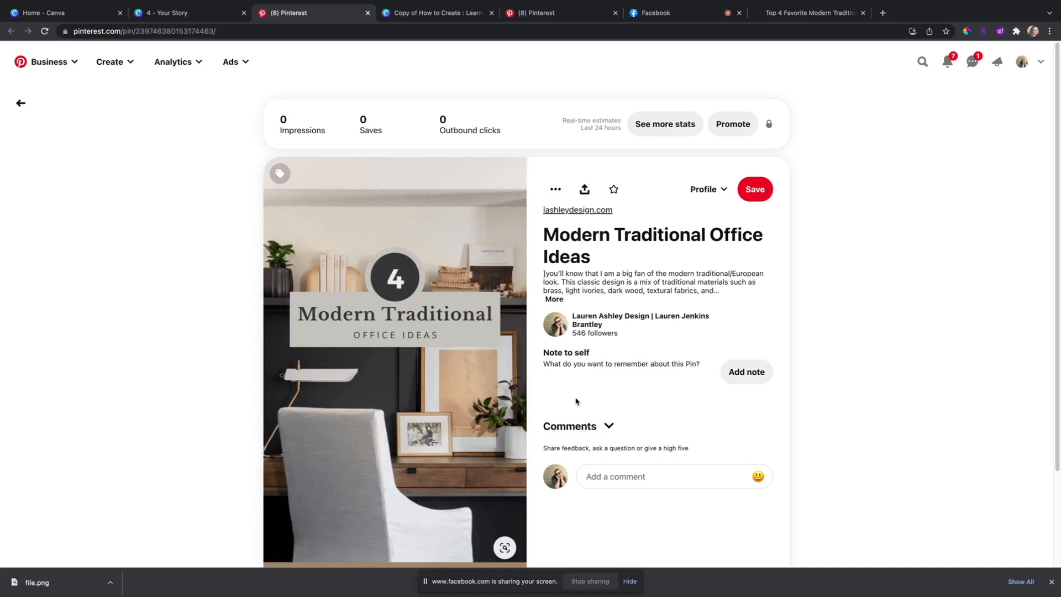
scroll(580, 399, down, 2)
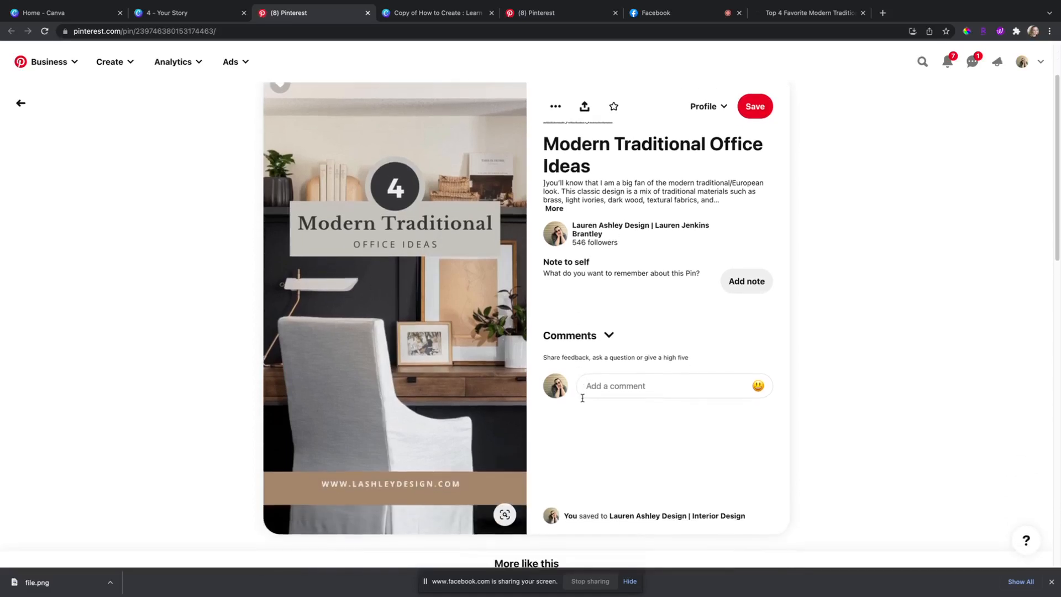
scroll(584, 400, up, 2)
scroll(586, 401, down, 2)
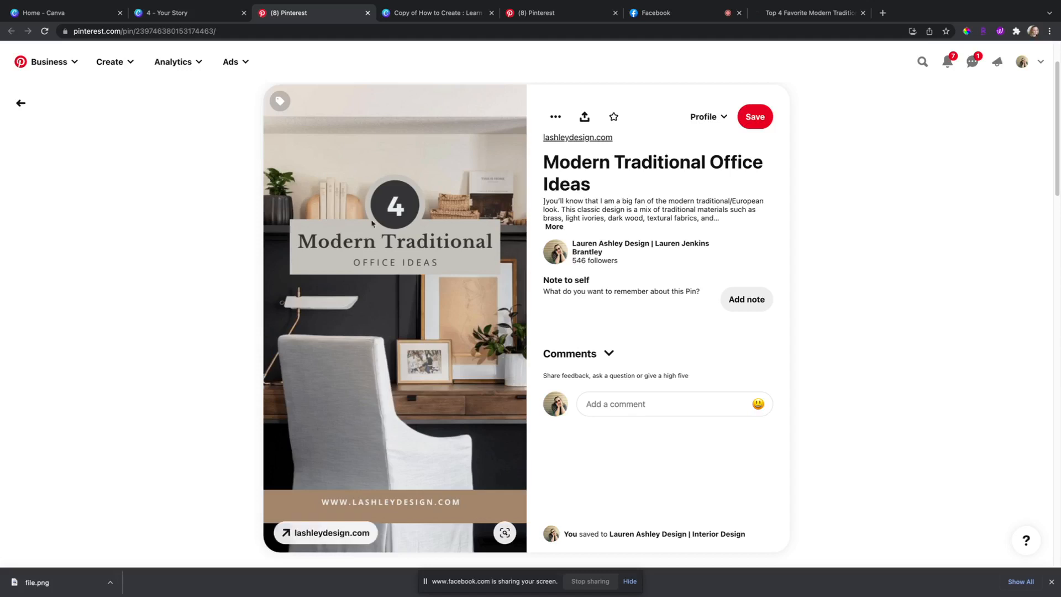
click(203, 18)
click(687, 193)
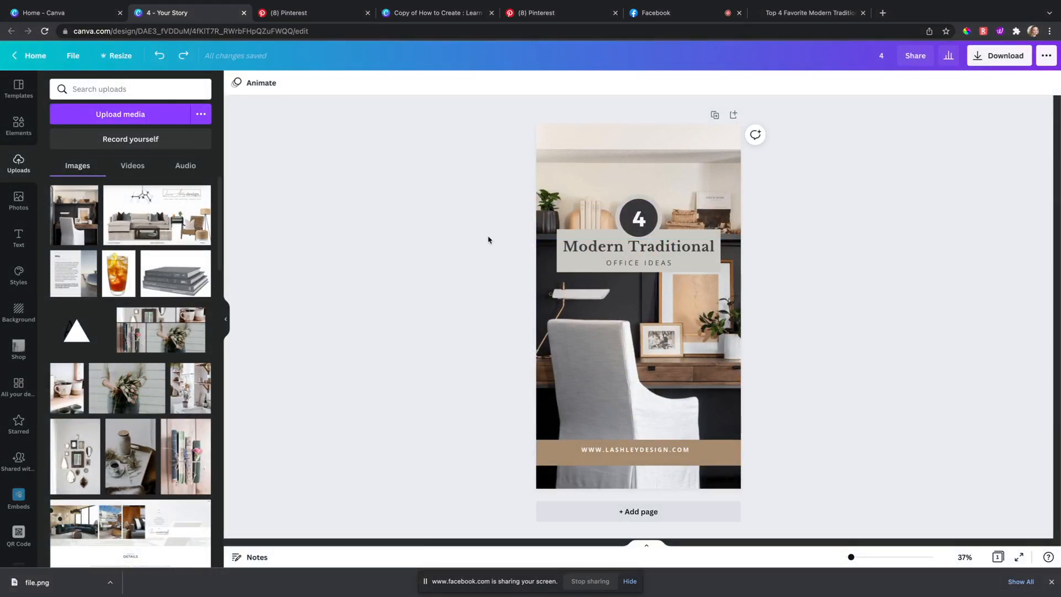
Step: Open Analytics from Business Hub's Top Pins and review the 24.37k impressions, top boards and top pins
click(590, 13)
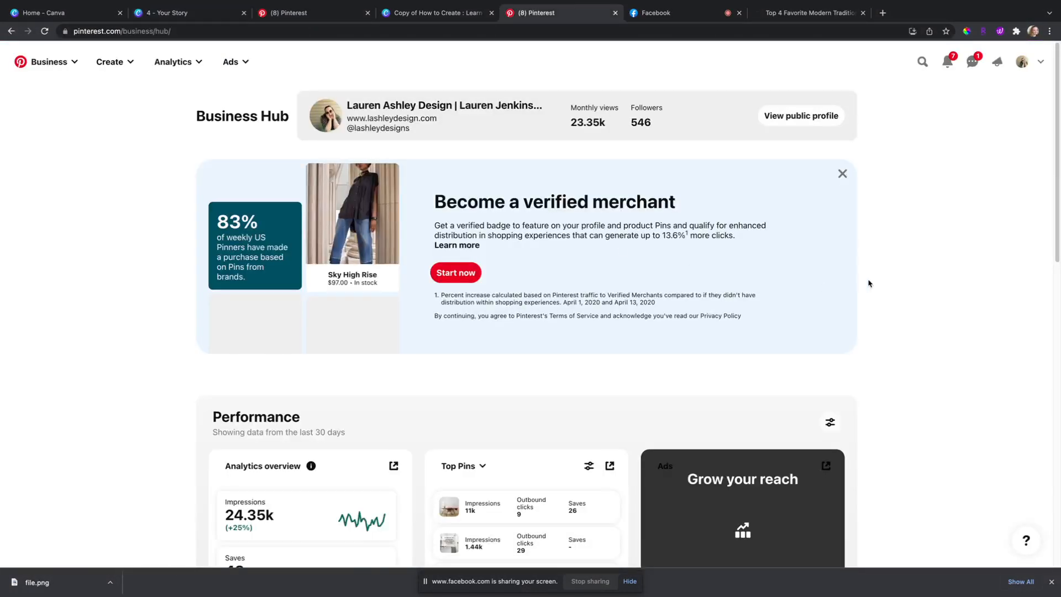
scroll(923, 324, down, 4)
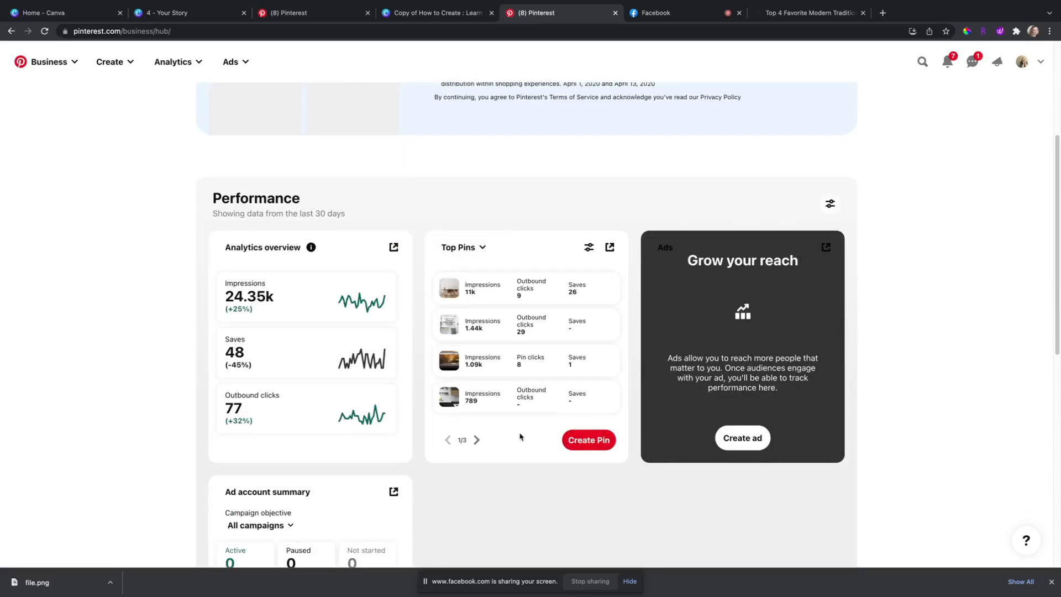
click(612, 248)
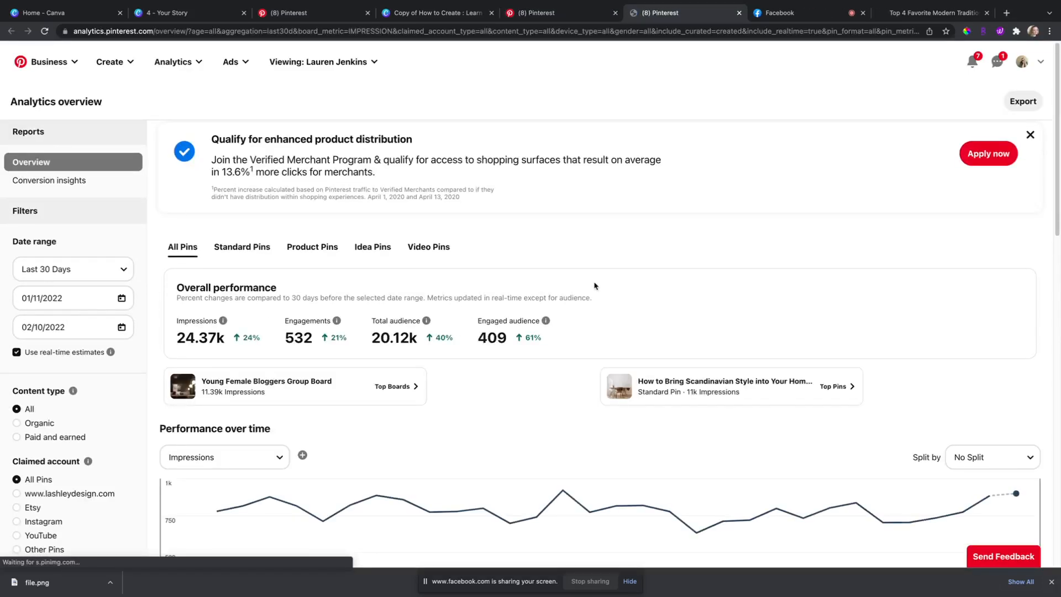
scroll(594, 288, down, 1)
scroll(594, 288, down, 8)
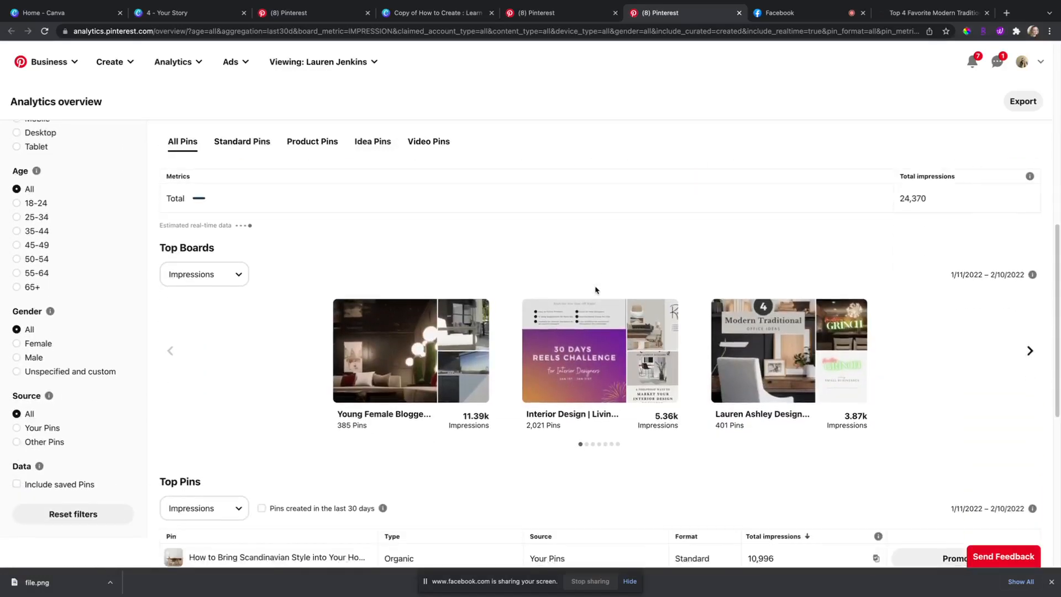
scroll(475, 386, down, 4)
scroll(469, 366, down, 1)
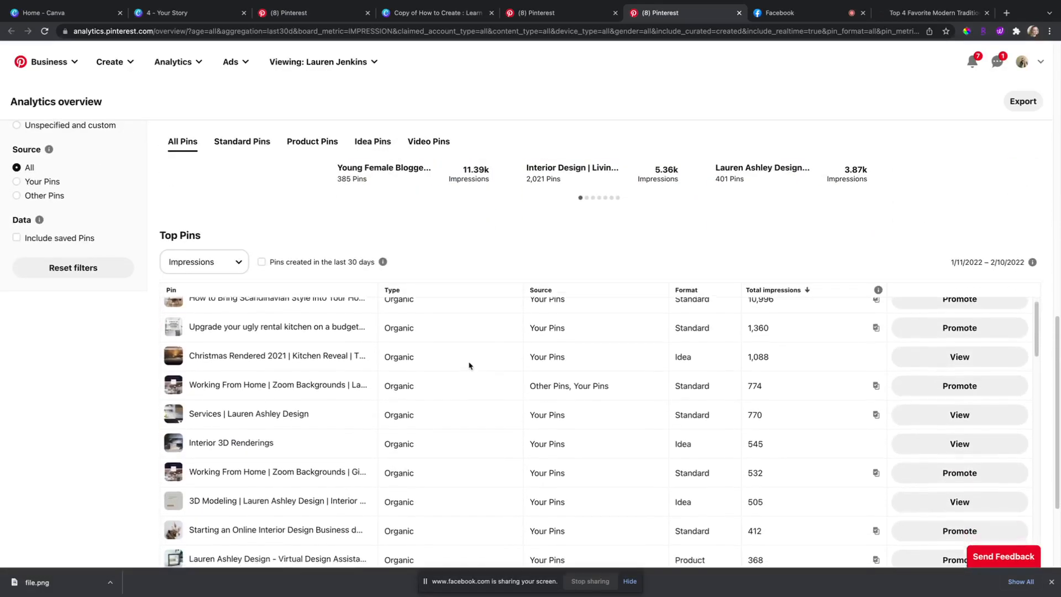
mouse_move(313, 356)
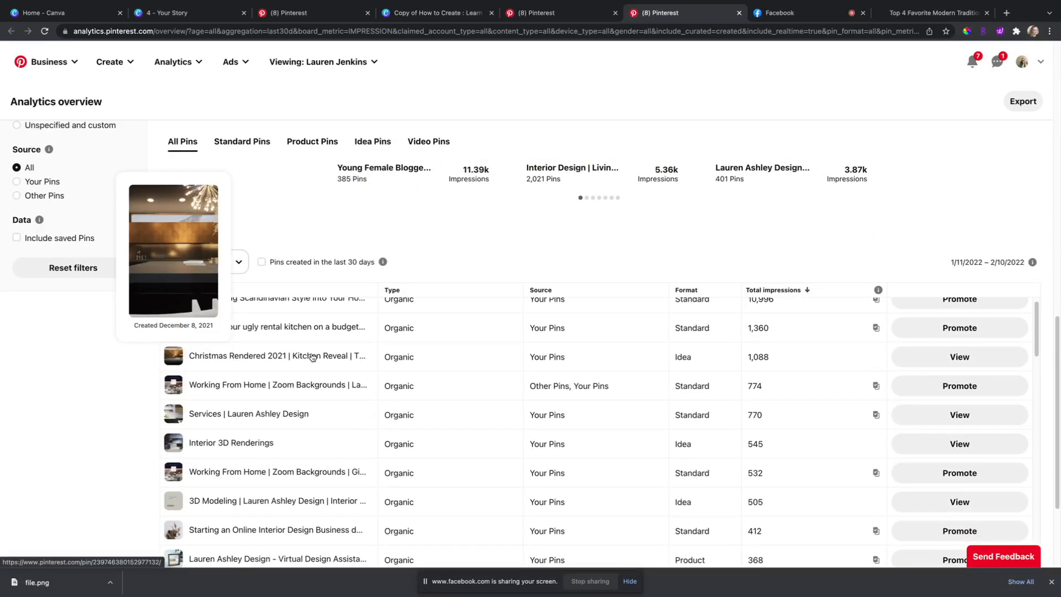
scroll(356, 350, up, 1)
scroll(274, 233, up, 6)
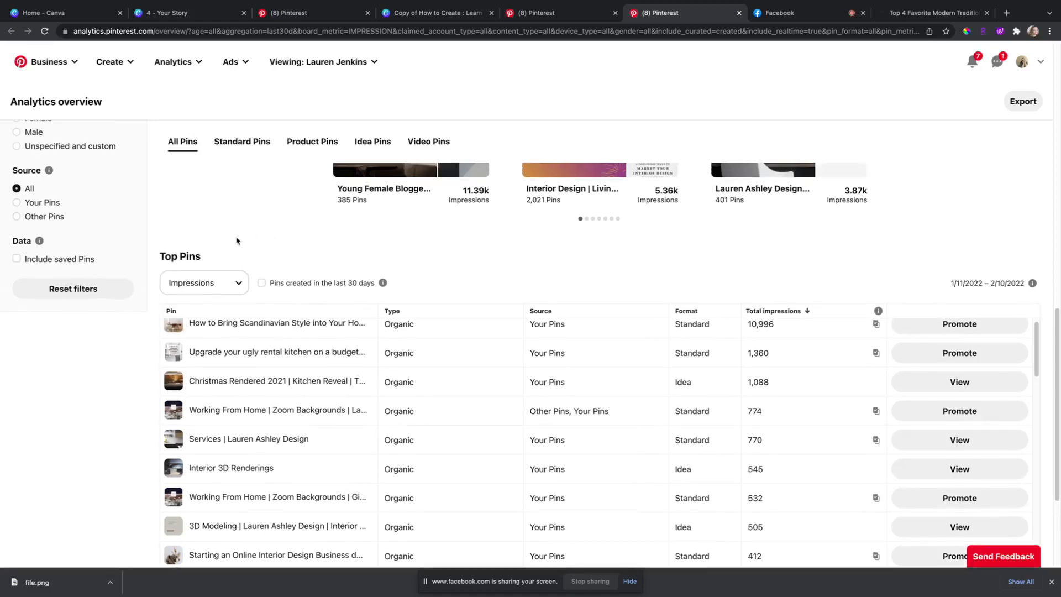
scroll(198, 257, up, 3)
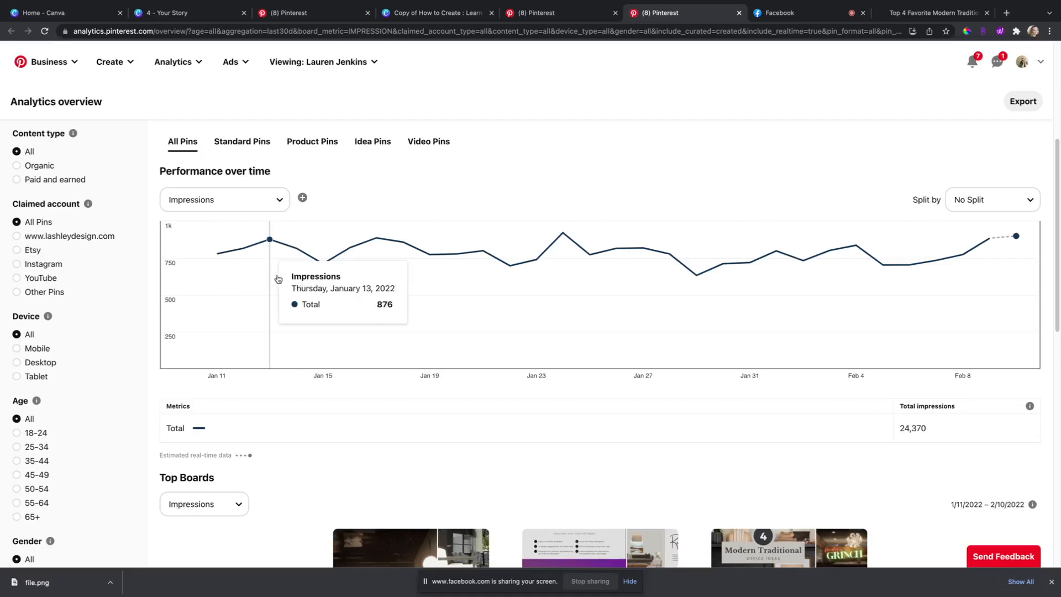
Step: Filter the analytics to Idea Pins only and browse the top pins list
click(370, 141)
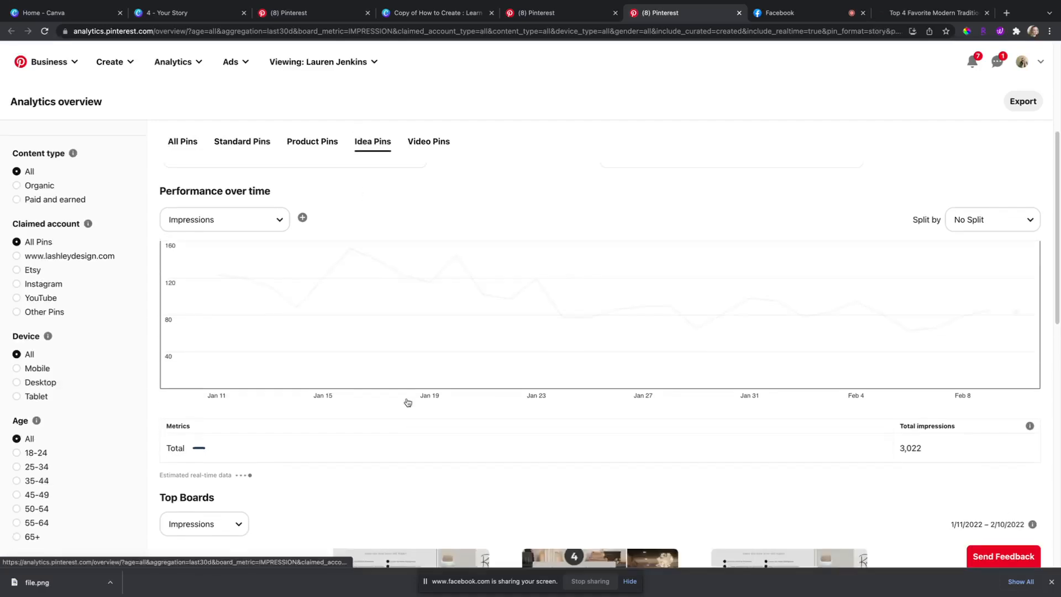
scroll(331, 376, down, 7)
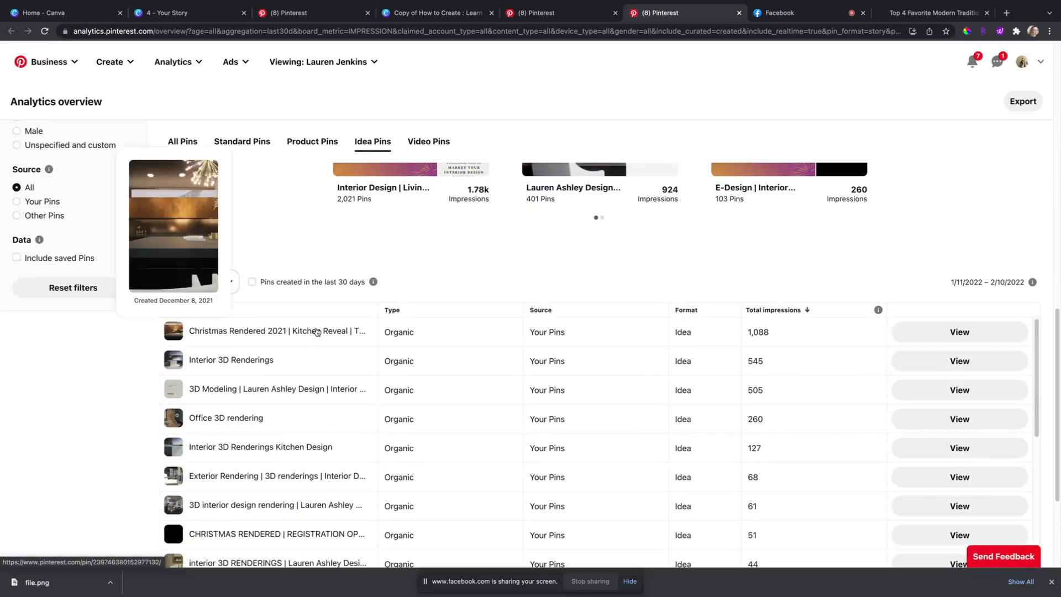
mouse_move(265, 357)
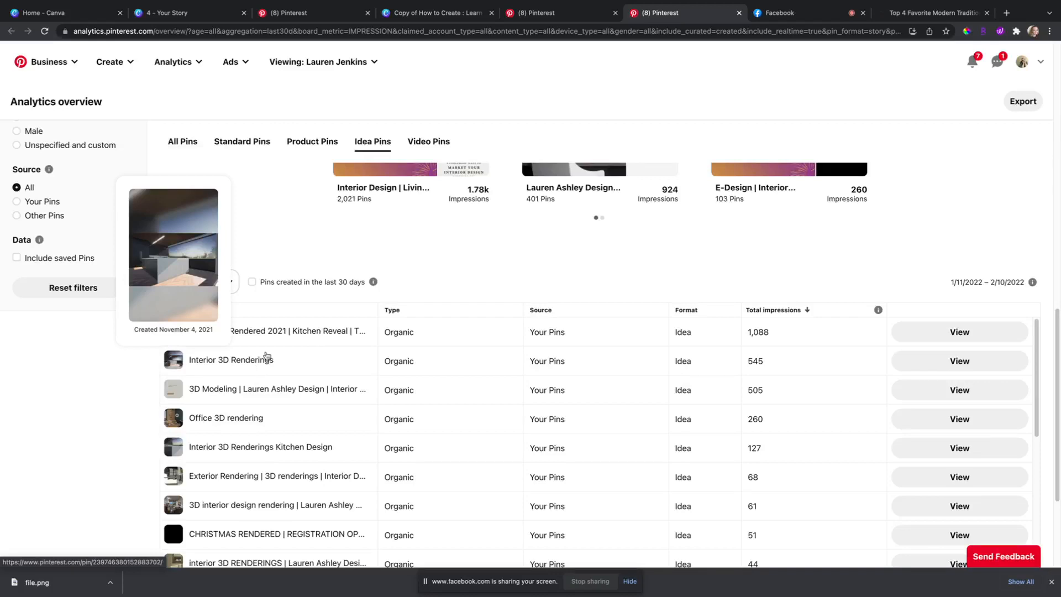
mouse_move(298, 335)
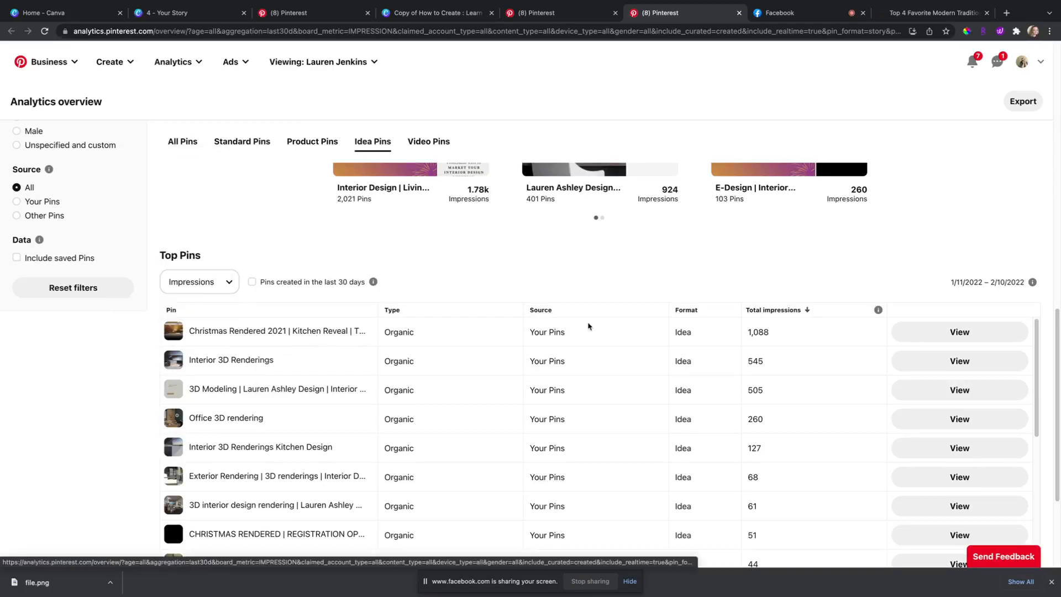
scroll(704, 332, up, 4)
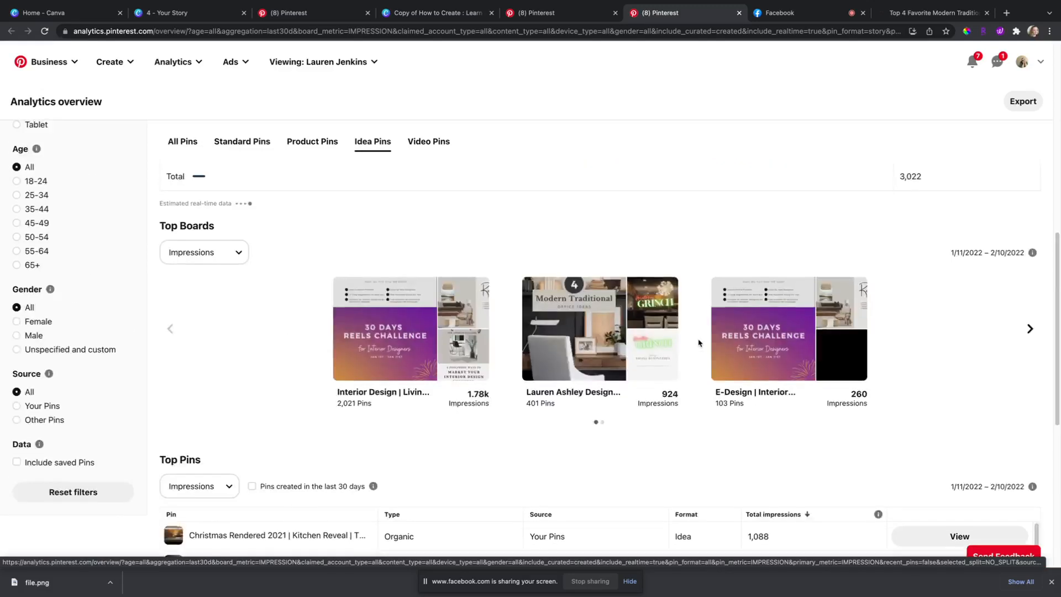
scroll(699, 339, down, 3)
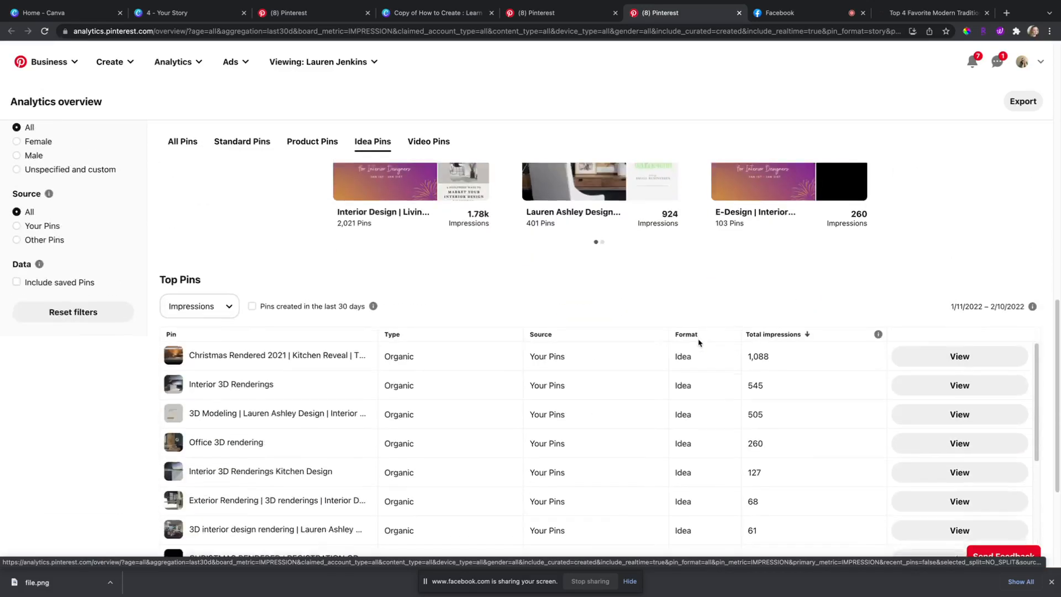
Step: Watch the Christmas kitchen Idea Pin video with sound on
click(945, 363)
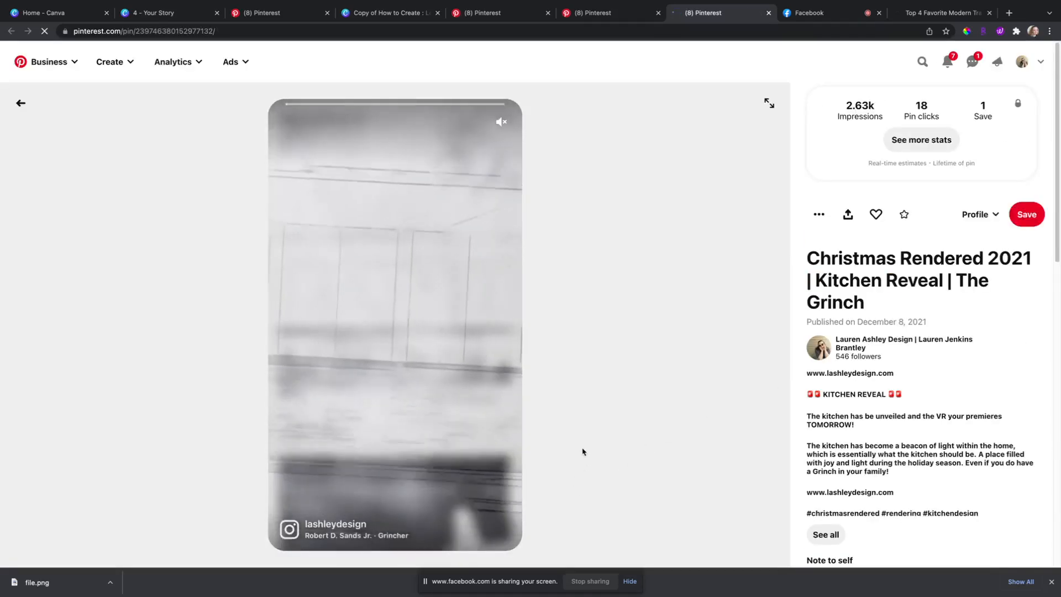
click(501, 121)
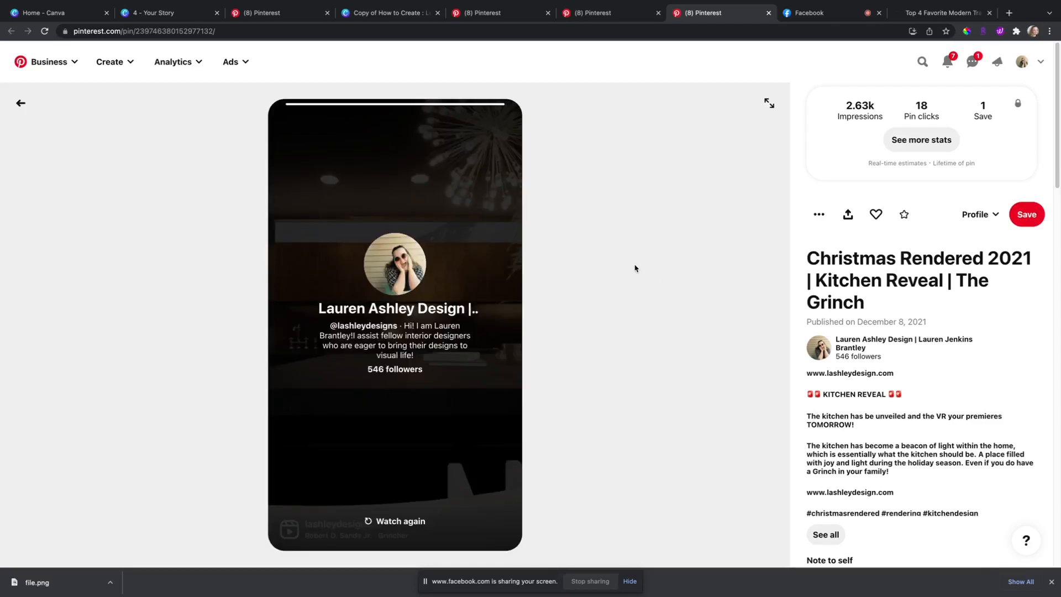
scroll(571, 183, down, 1)
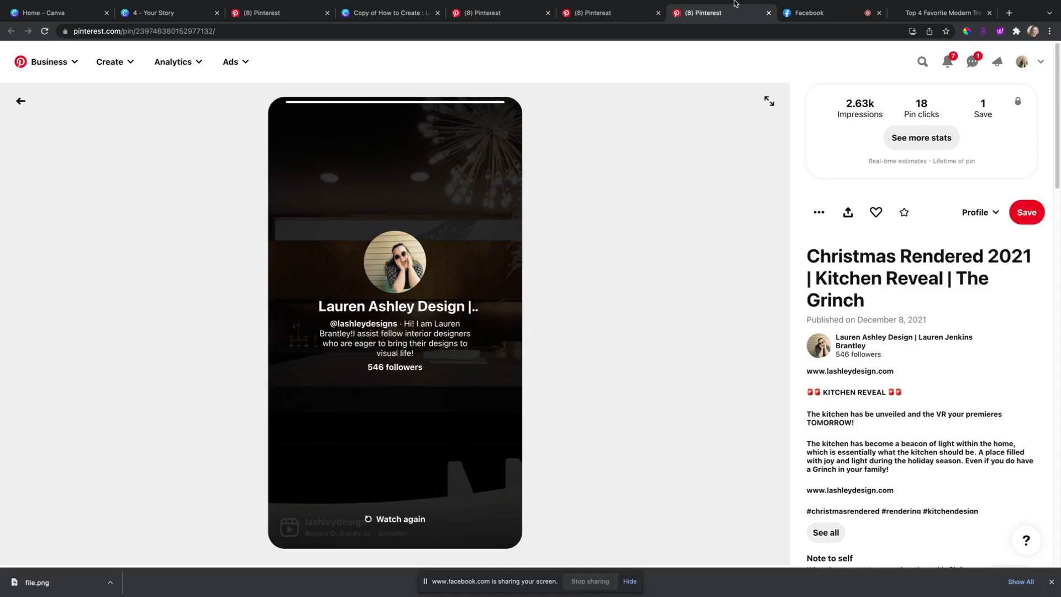
click(641, 14)
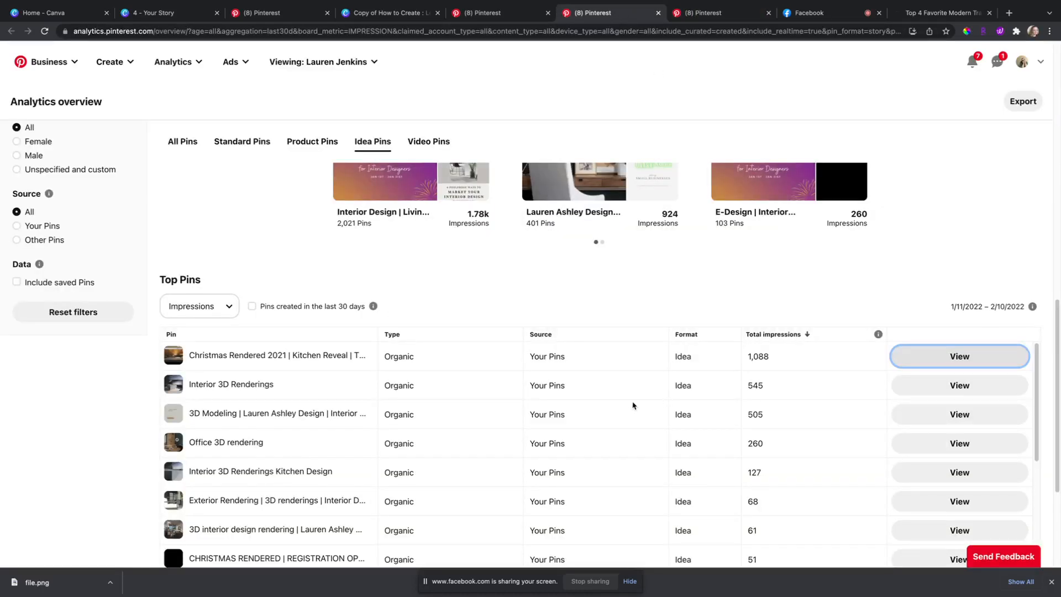
Step: Watch the Interior 3D Renderings pin with sound, then close both pin pages
click(938, 393)
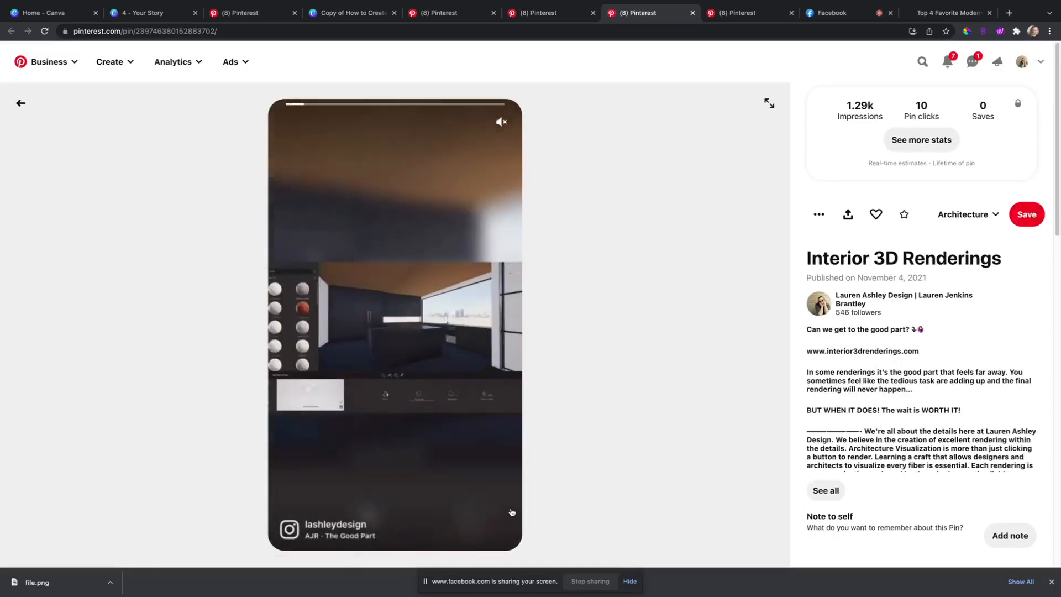
click(502, 122)
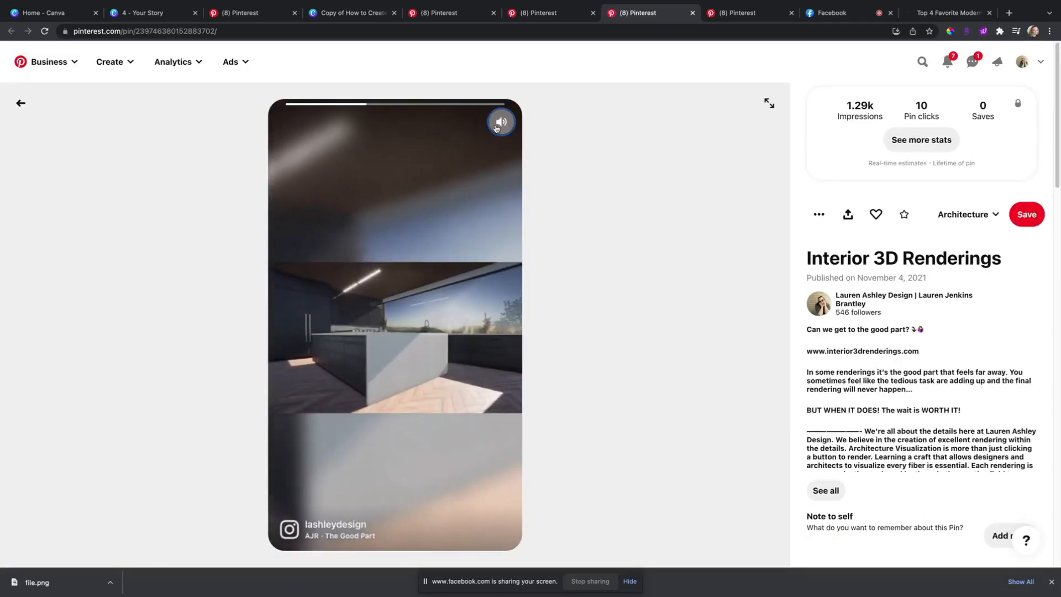
key(XF86AudioRaiseVolume)
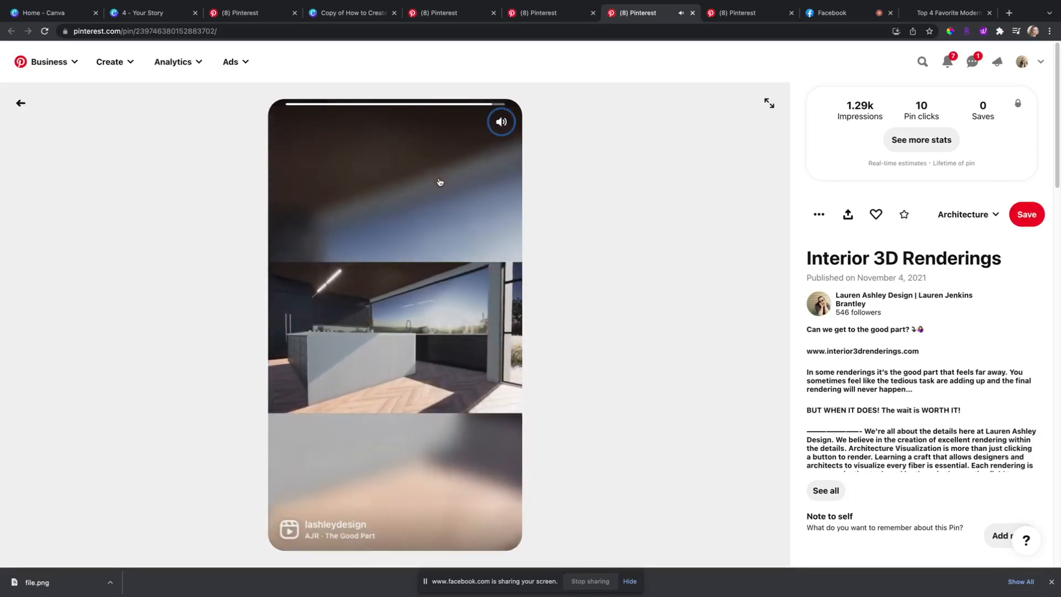
click(693, 12)
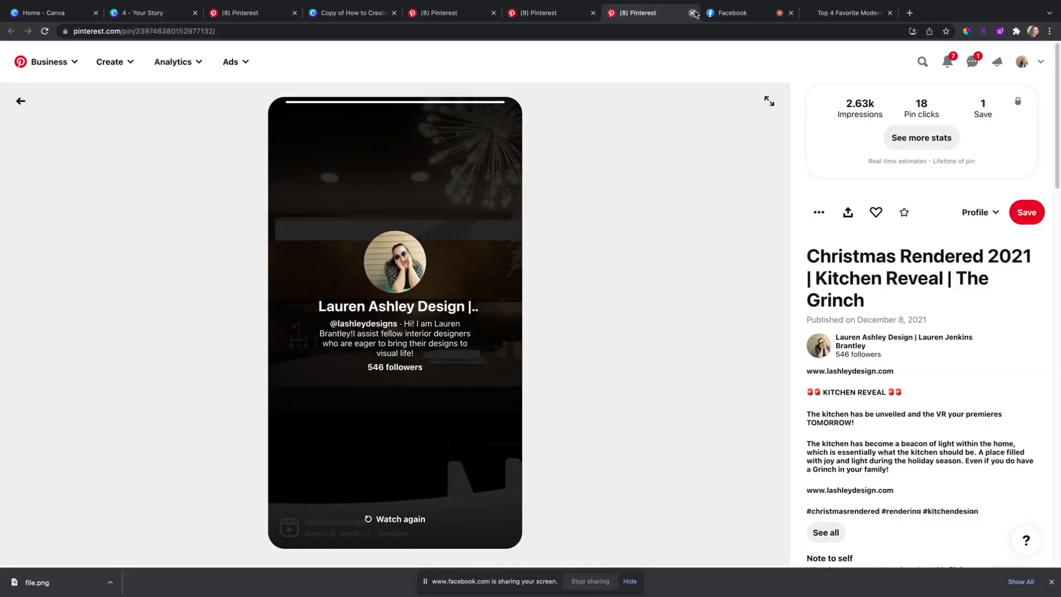
click(691, 12)
click(540, 15)
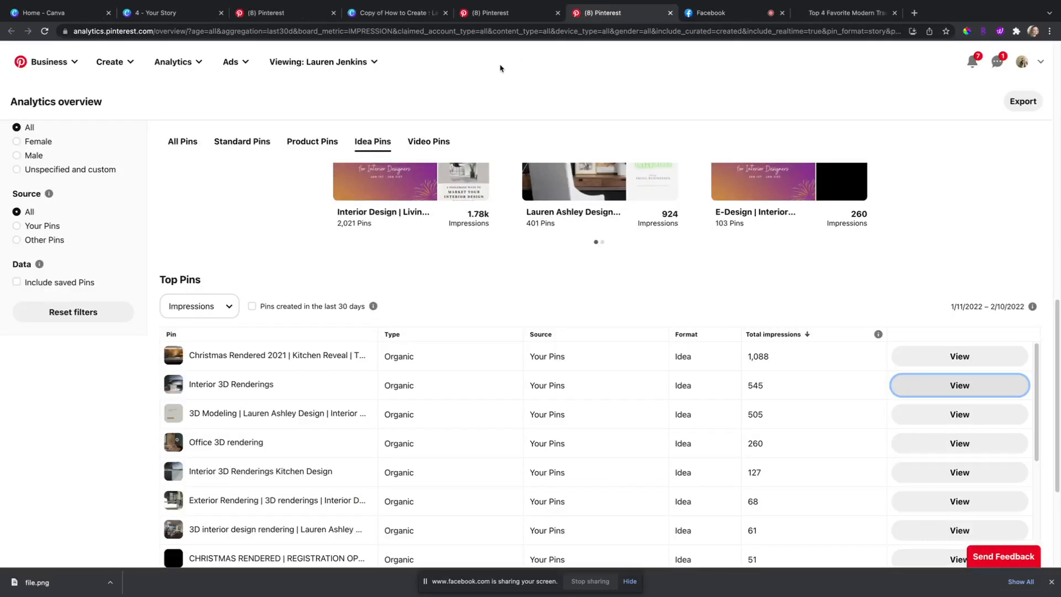
click(580, 21)
Step: From Canva Home, search 'reel' and create a 1080 × 1920 Instagram Reels Video design
click(487, 18)
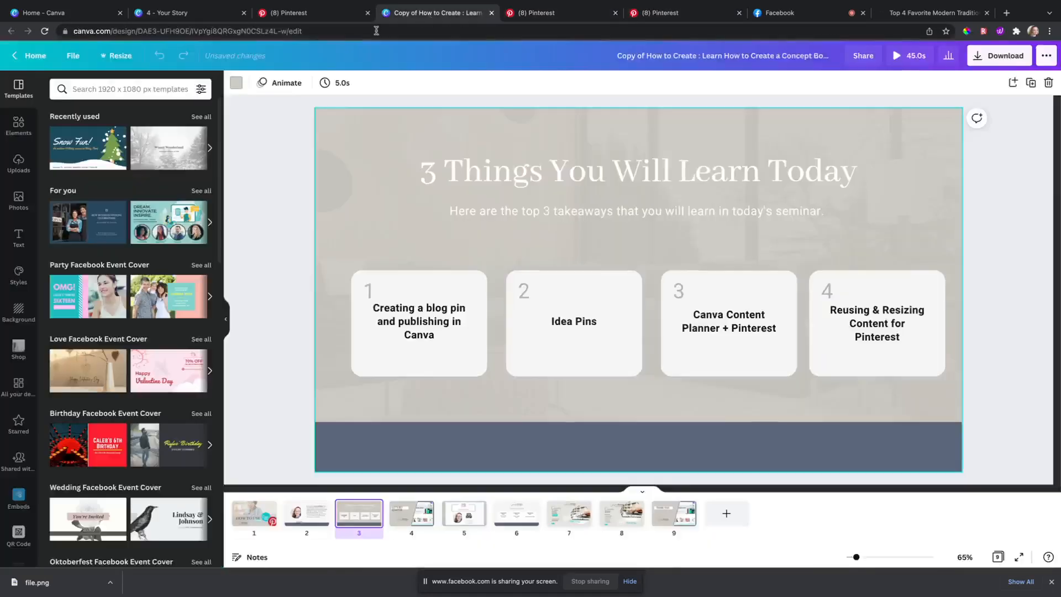
click(232, 14)
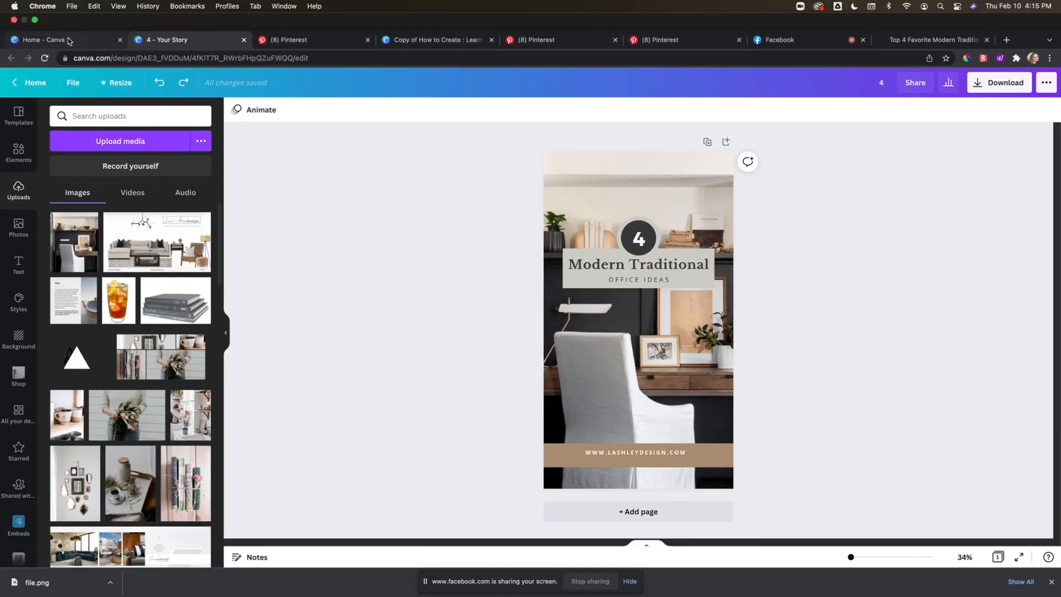
click(69, 40)
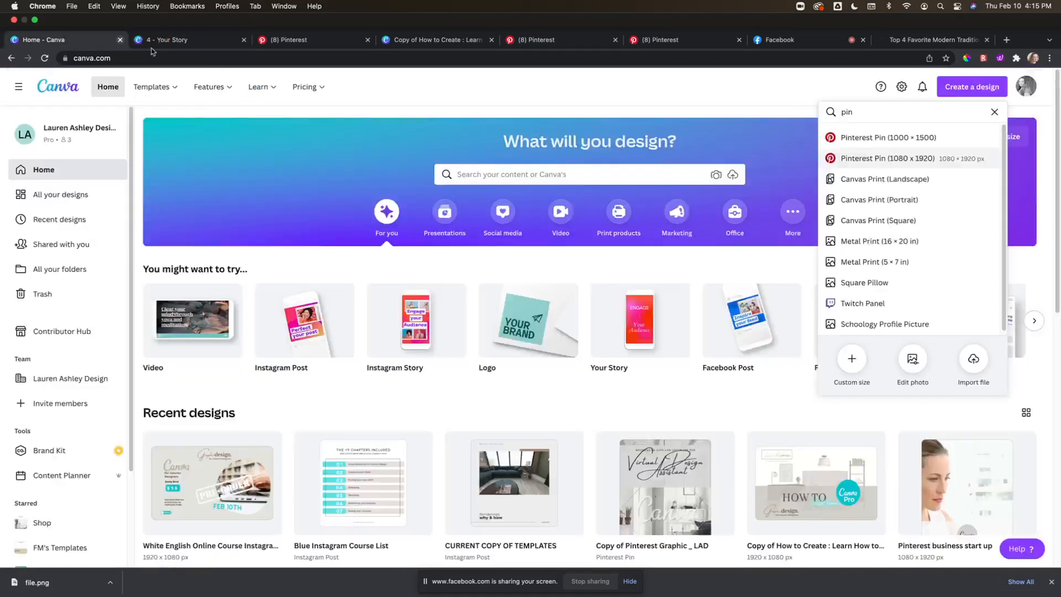
double_click(880, 88)
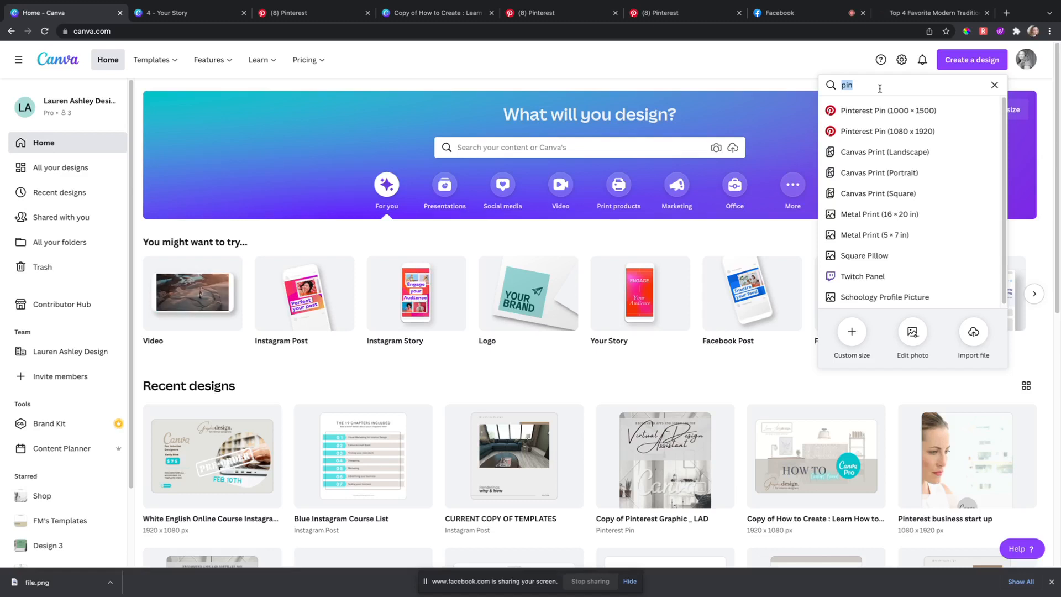
text(reel)
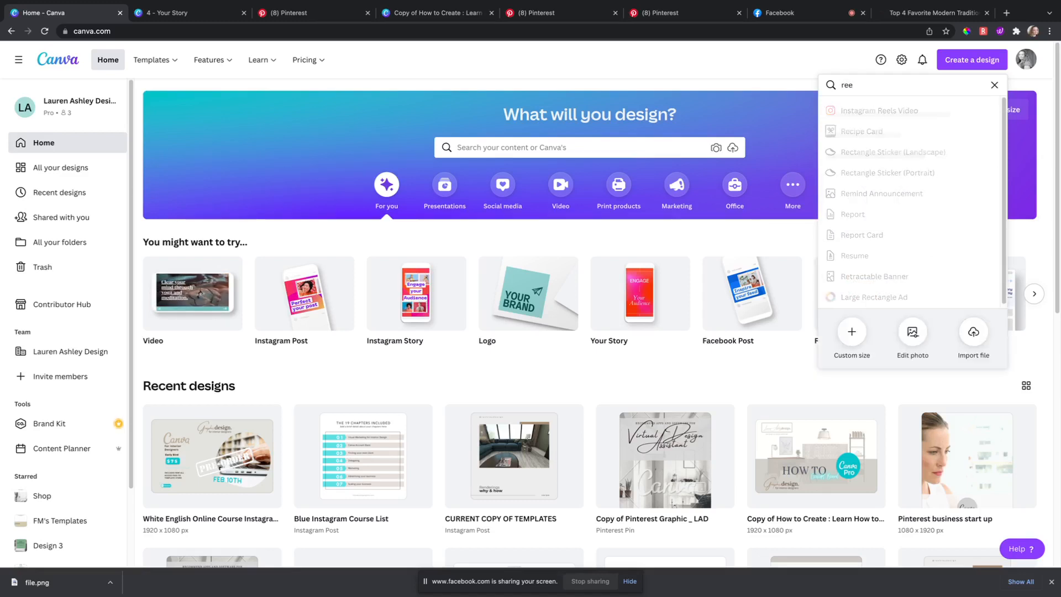
click(911, 112)
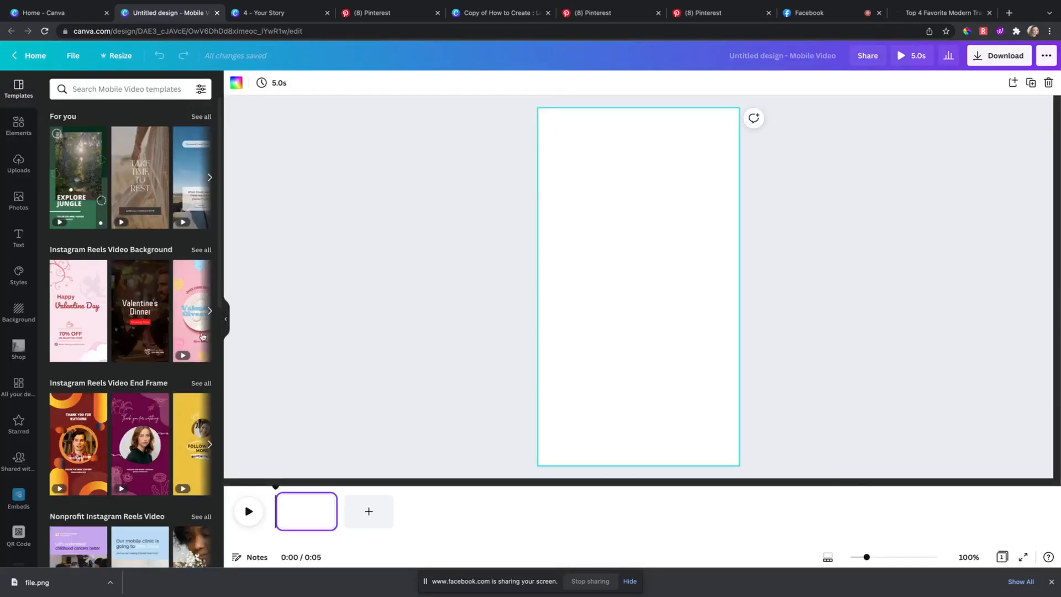
Step: Show the uploaded interior renderings in the Uploads panel
scroll(117, 504, down, 5)
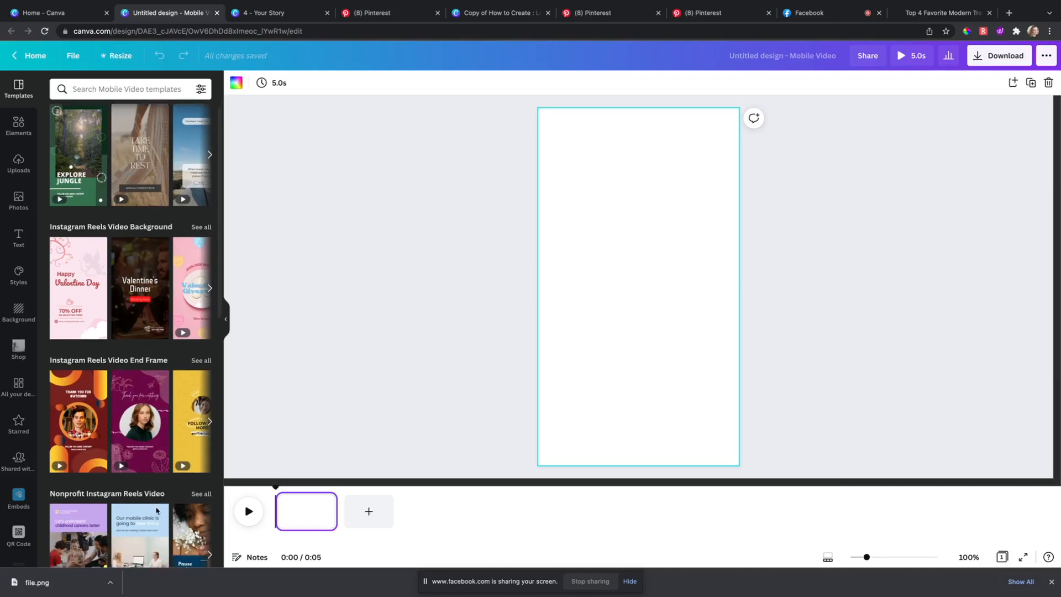
scroll(167, 484, down, 3)
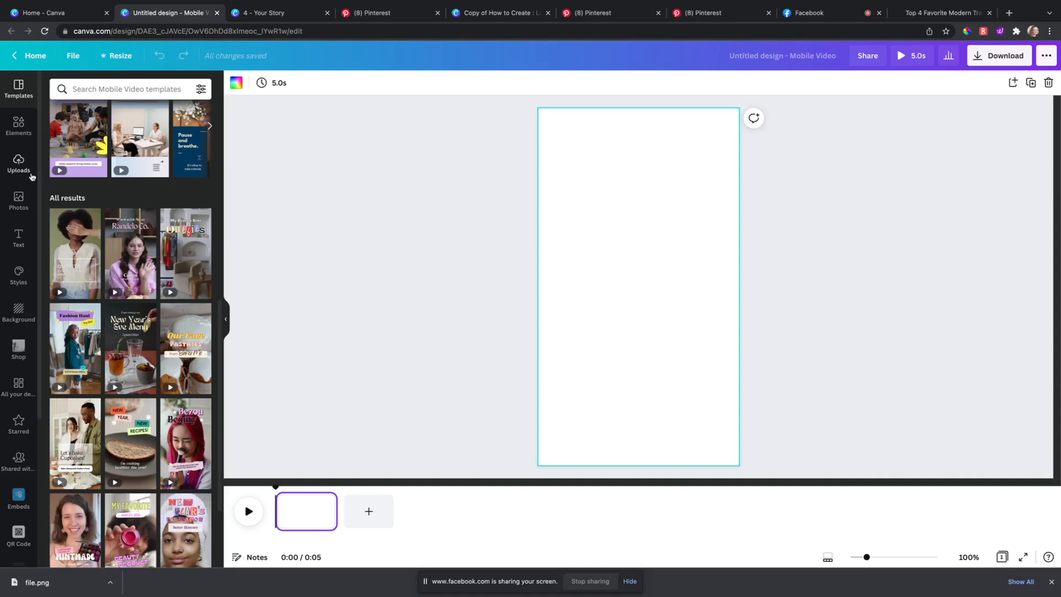
click(18, 163)
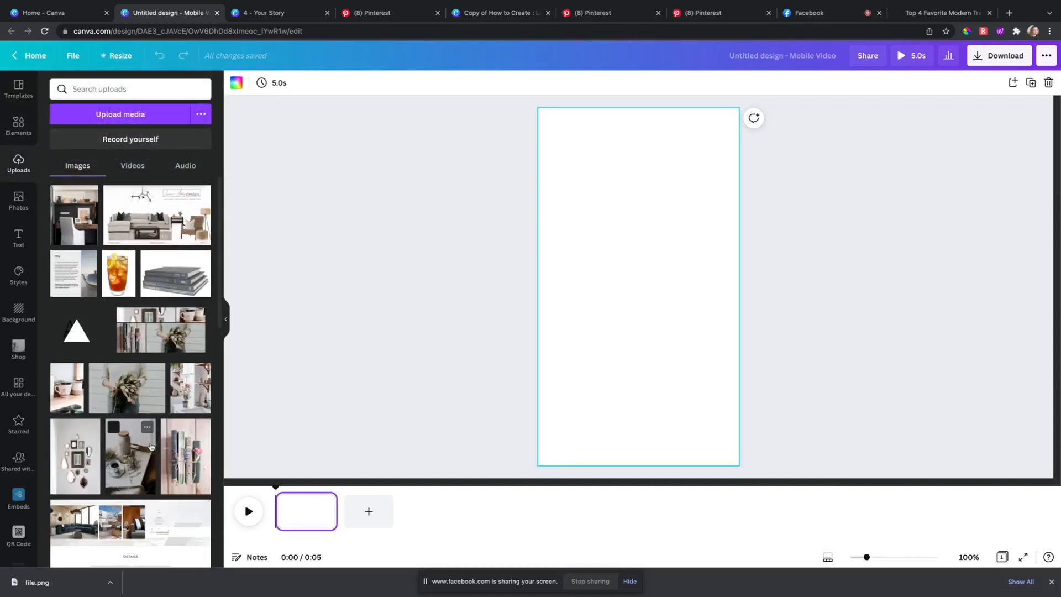
scroll(150, 426, down, 2)
scroll(149, 425, down, 5)
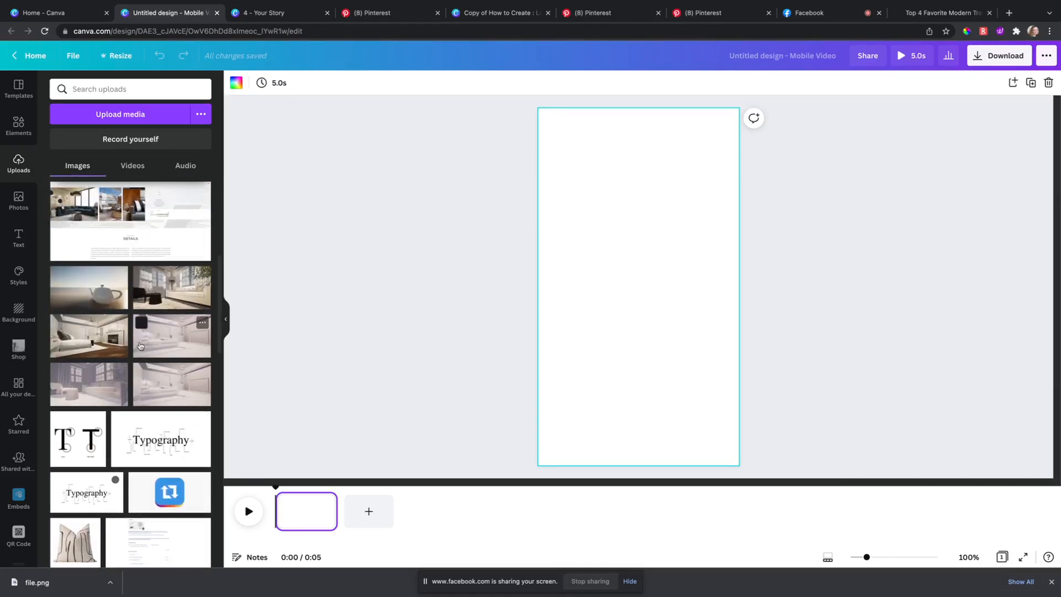
Step: Add the bedroom rendering, resize it to the page width, then delete it
drag(104, 335, 105, 334)
click(103, 335)
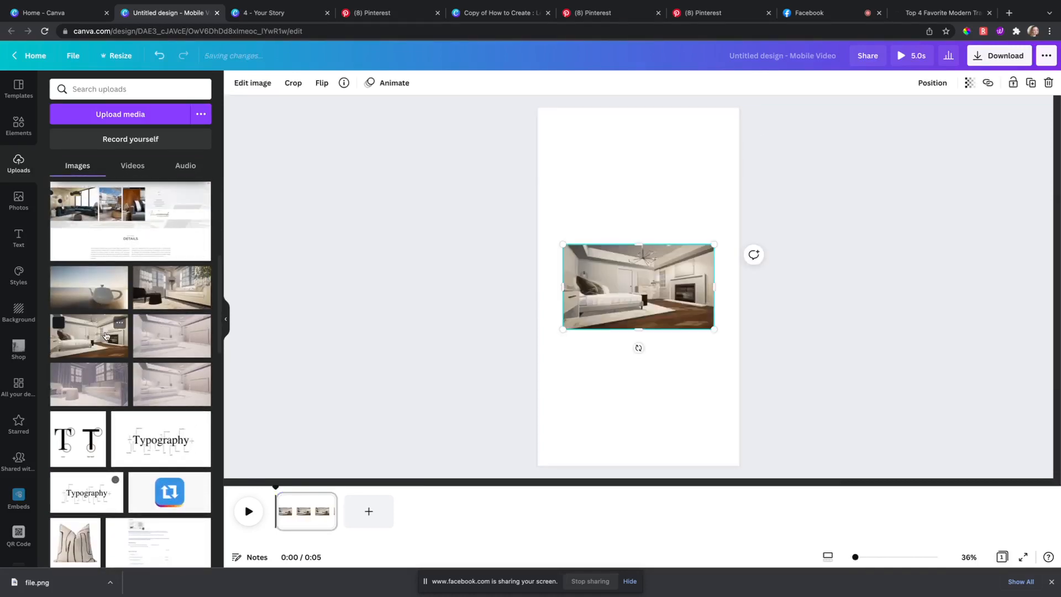
drag(563, 329, 518, 379)
drag(614, 321, 654, 302)
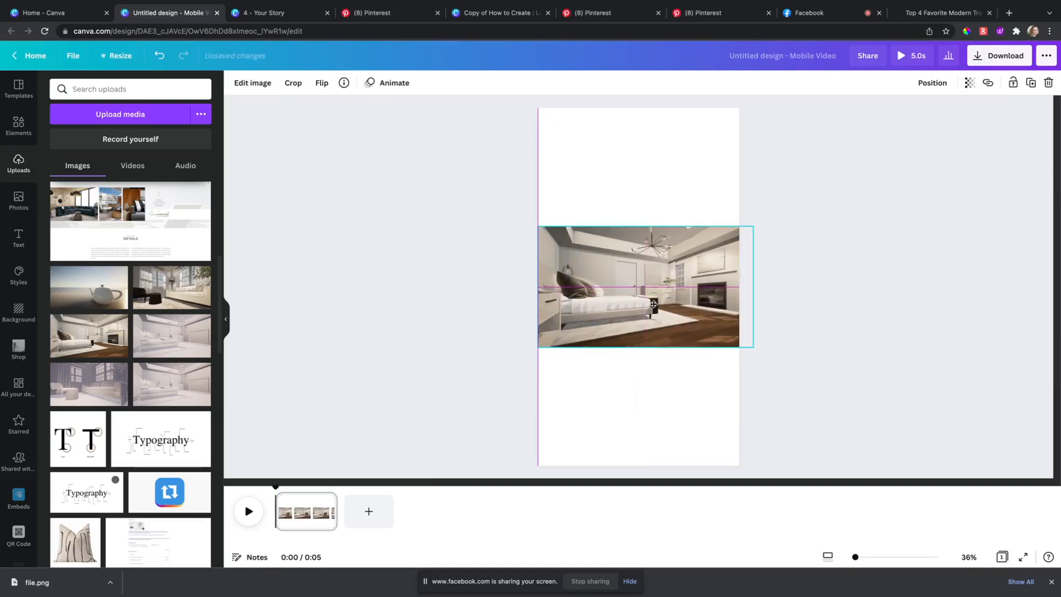
drag(753, 223, 507, 276)
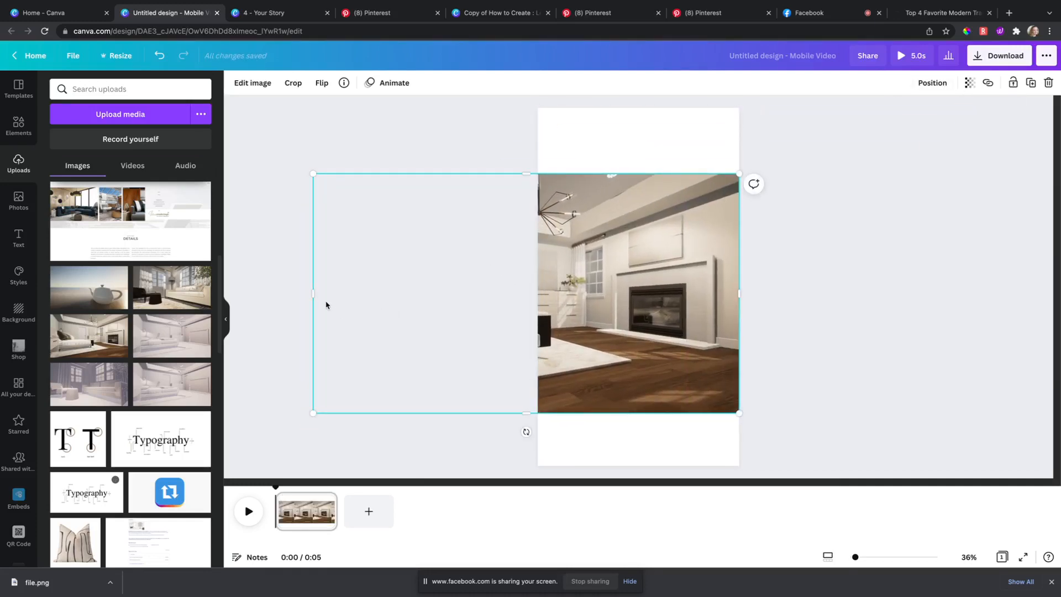
drag(313, 293, 602, 304)
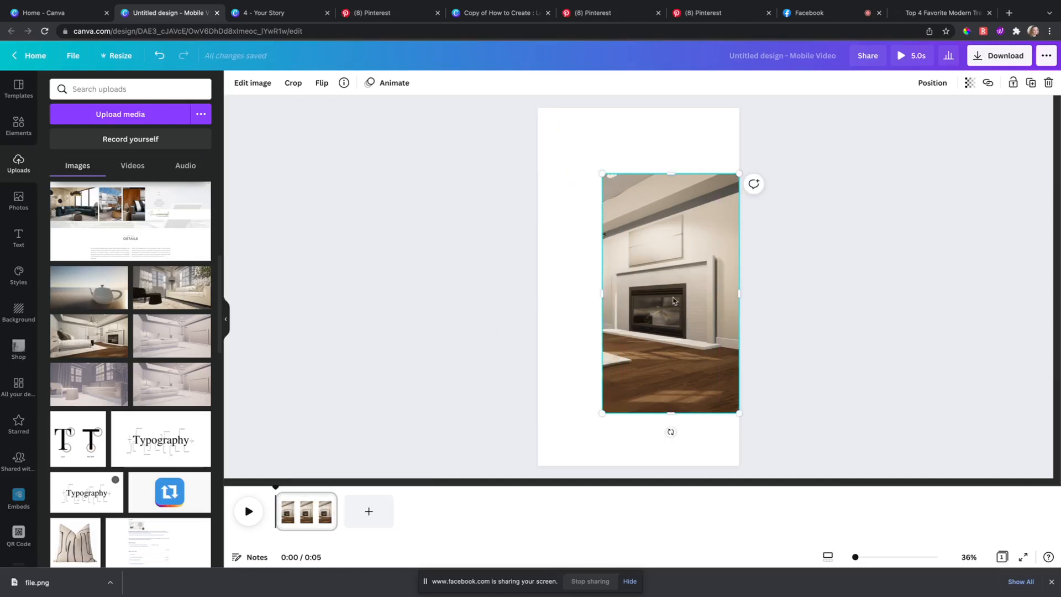
key(Delete)
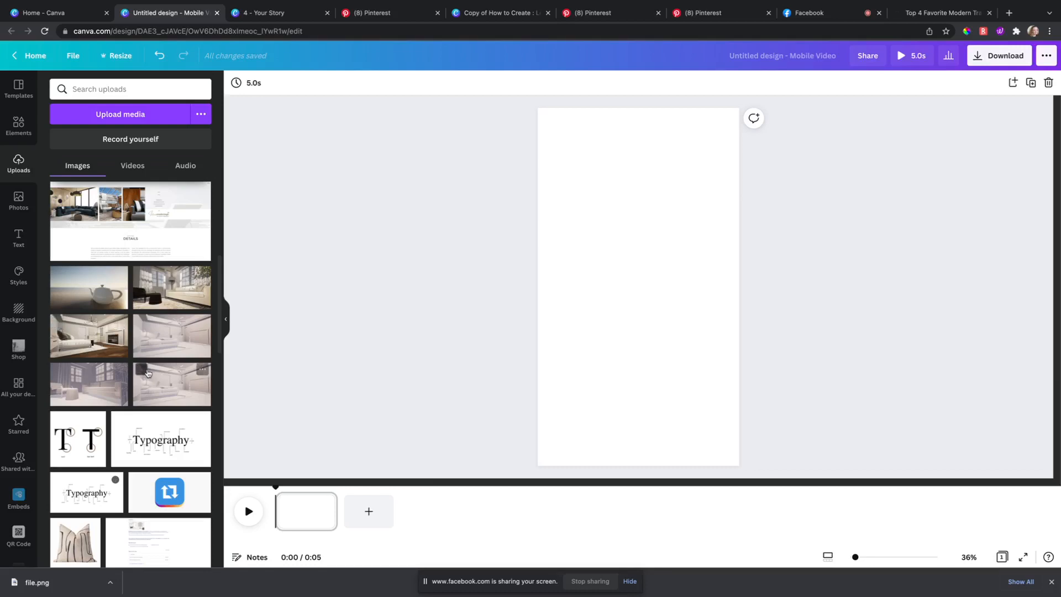
Step: Add the living-room rendering and stretch it to full page width across the middle
click(180, 282)
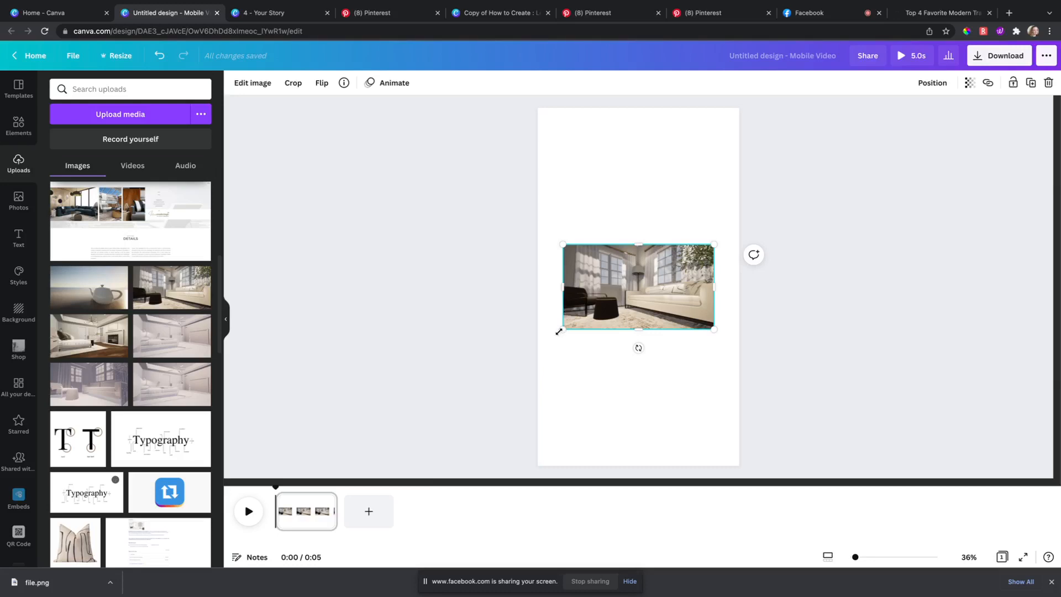
drag(559, 331, 538, 344)
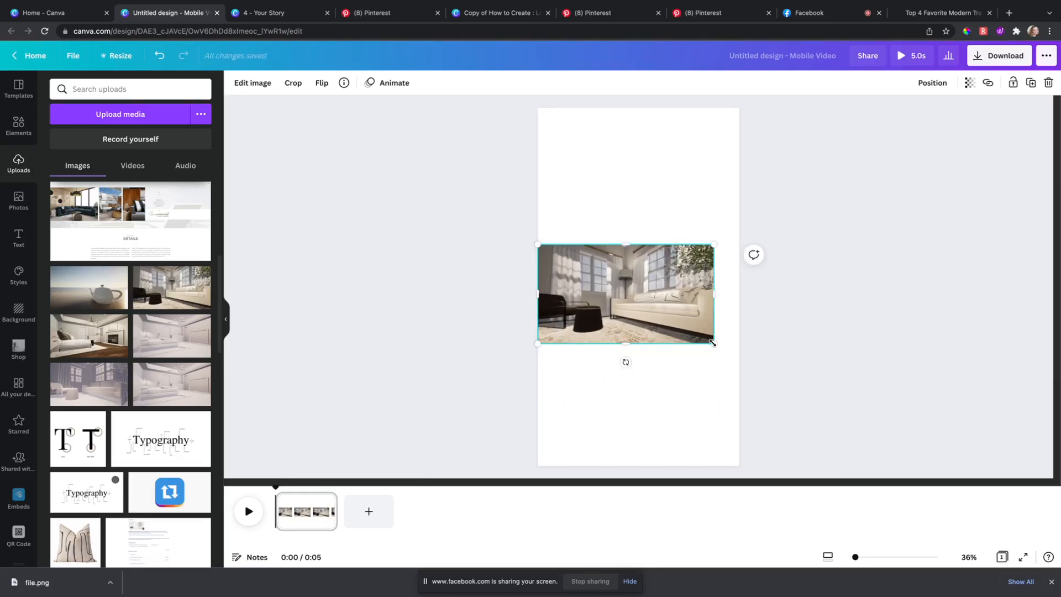
drag(712, 343, 738, 350)
drag(699, 316, 699, 309)
Step: Add a second rendering, size it to the left half, and crop it to fit
click(110, 391)
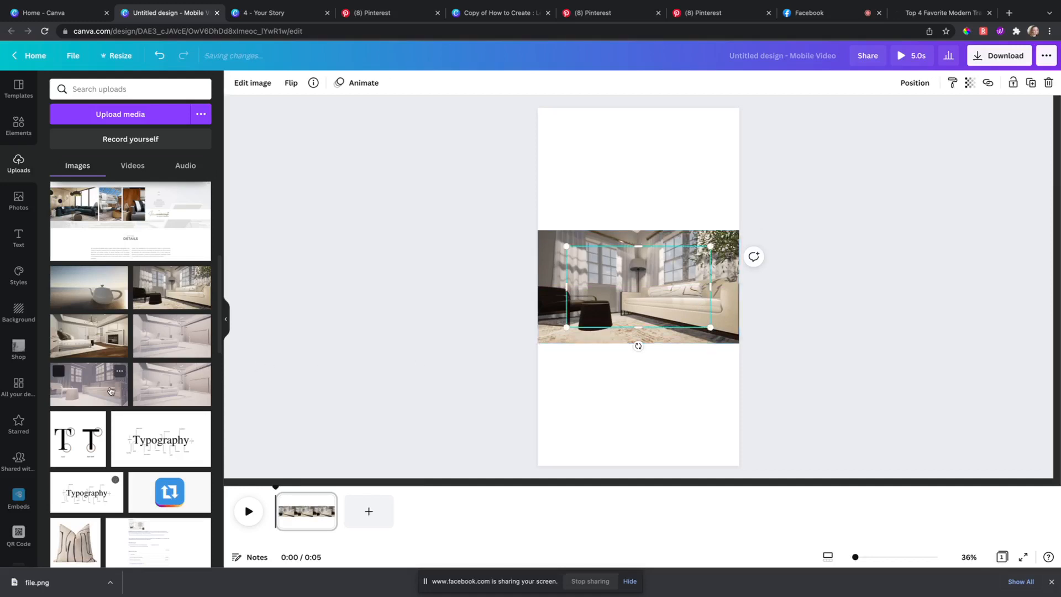
drag(569, 322, 538, 343)
drag(710, 248, 741, 239)
drag(743, 278, 655, 303)
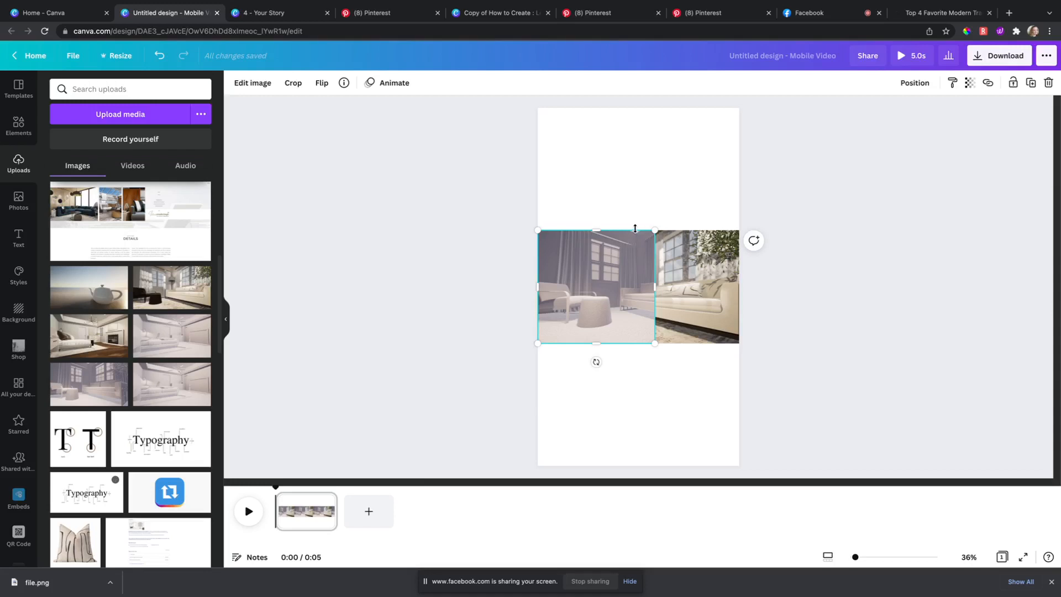
drag(653, 232, 648, 231)
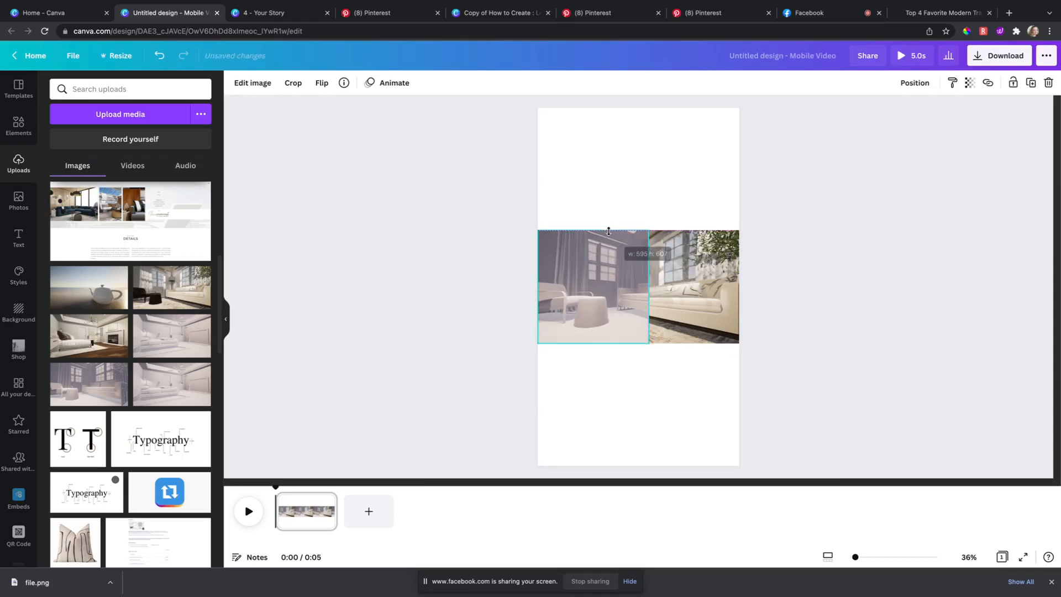
double_click(625, 279)
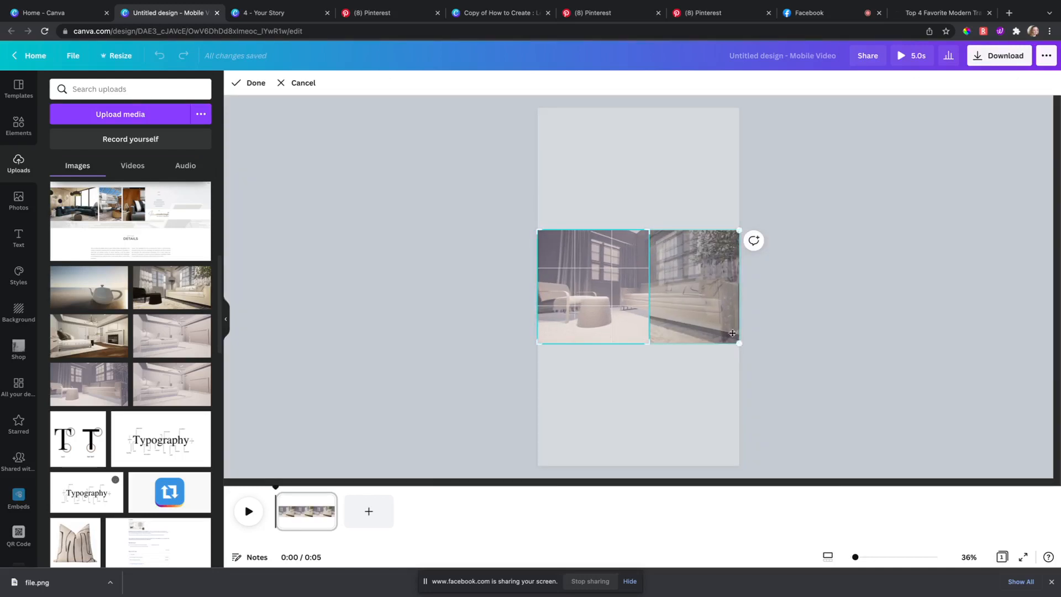
drag(739, 342, 751, 355)
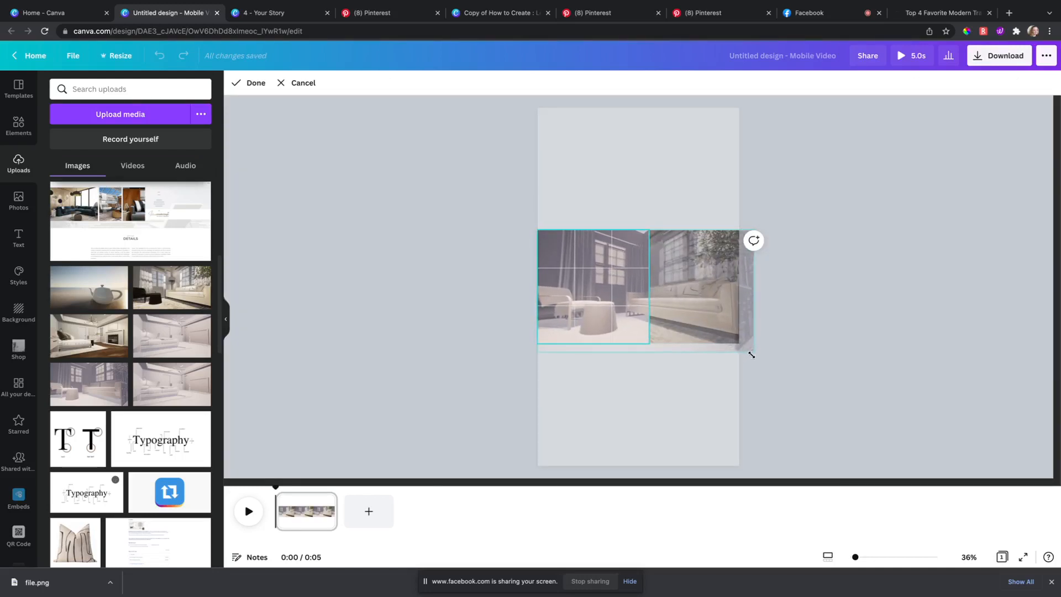
click(818, 322)
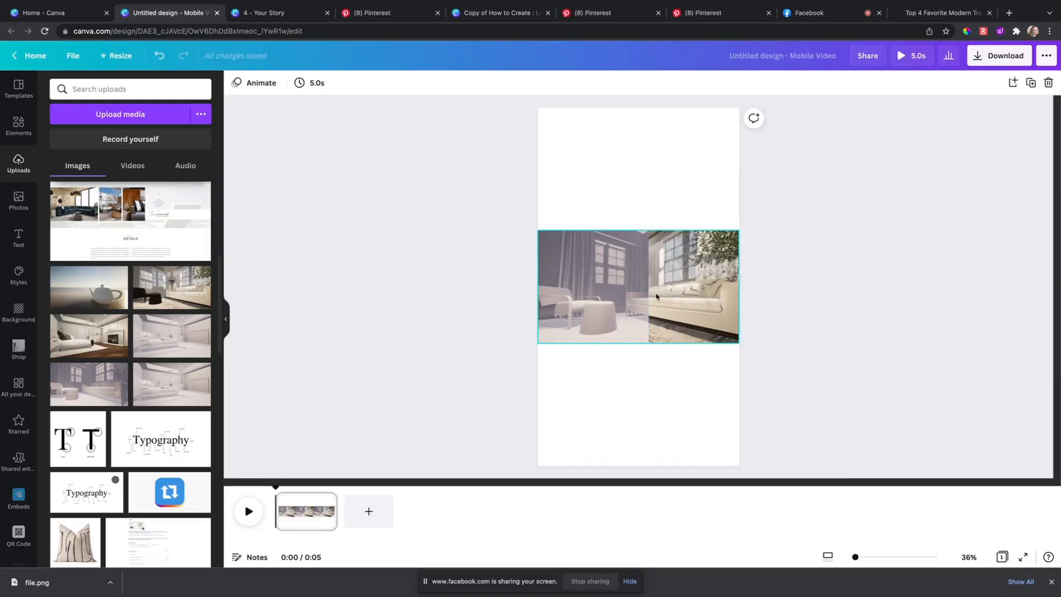
Step: Widen the left photo slightly toward the right, then select the page
click(640, 293)
drag(648, 292, 665, 309)
click(798, 286)
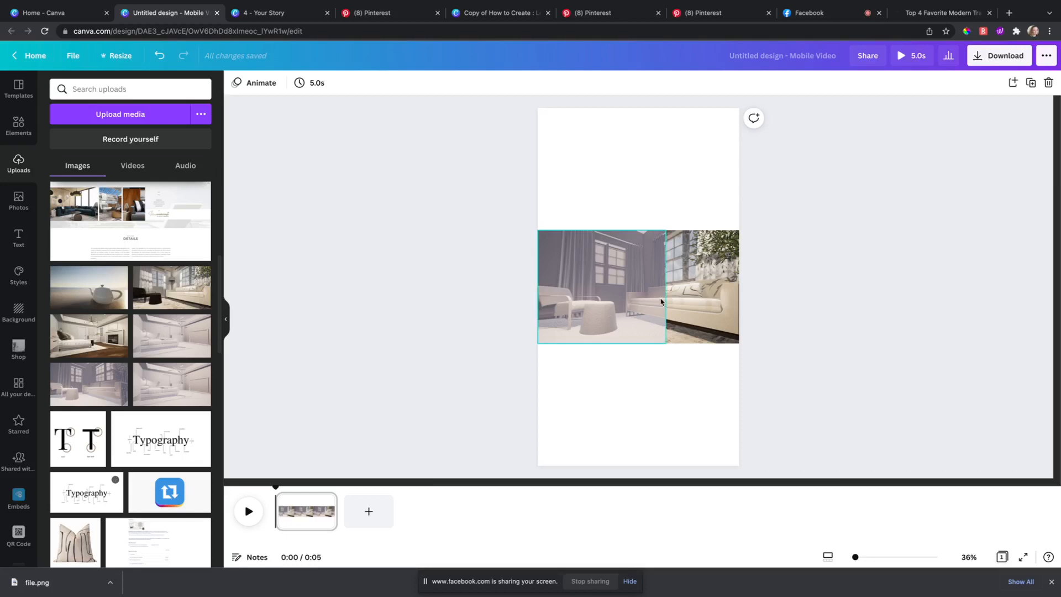
click(608, 300)
click(471, 242)
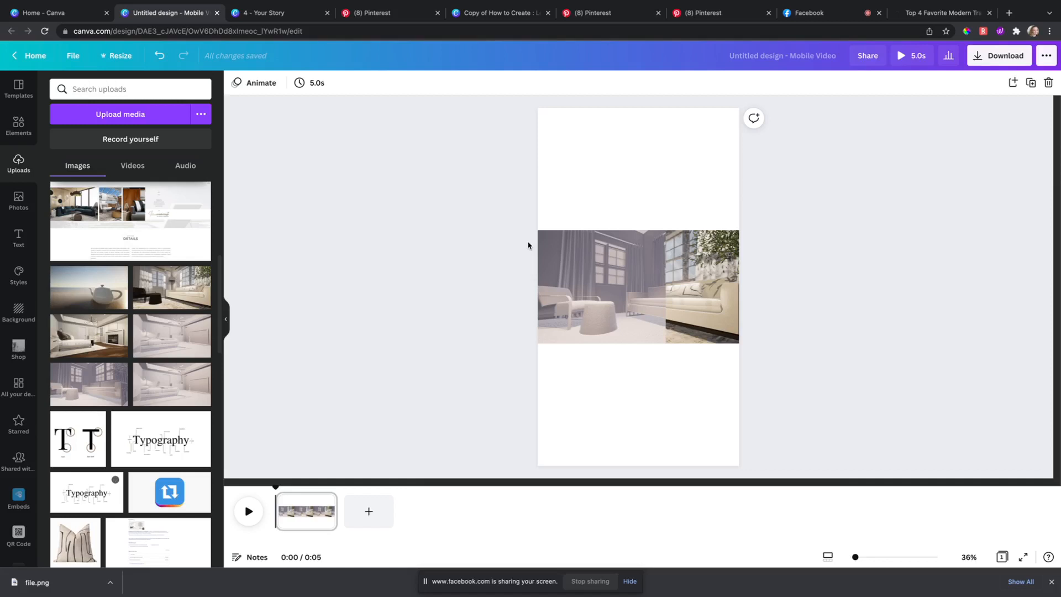
click(570, 181)
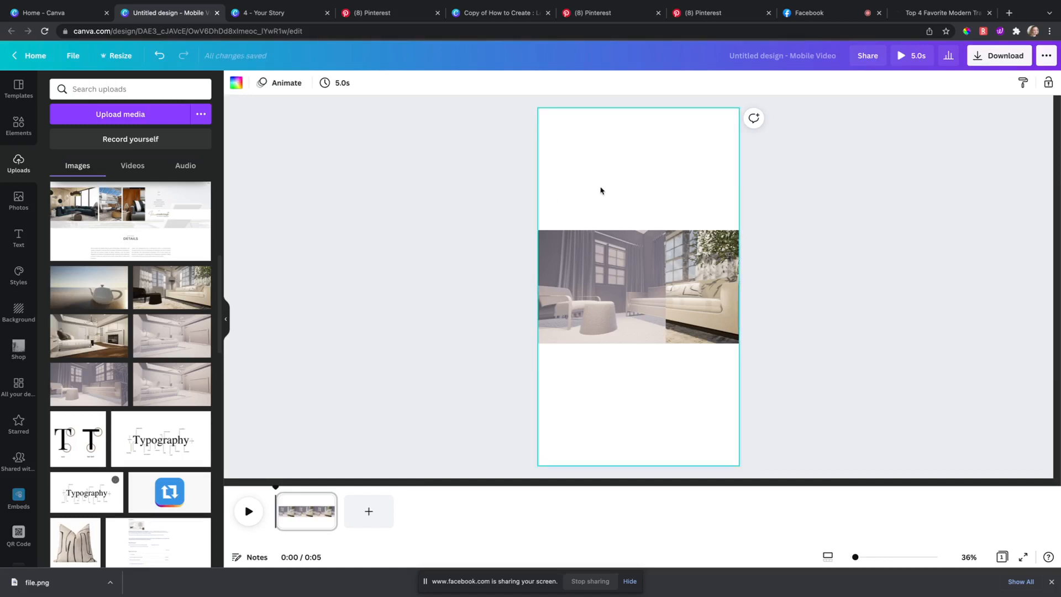
Step: Set an uploaded living-room rendering as the page background and show the page animation choices
drag(171, 286, 561, 129)
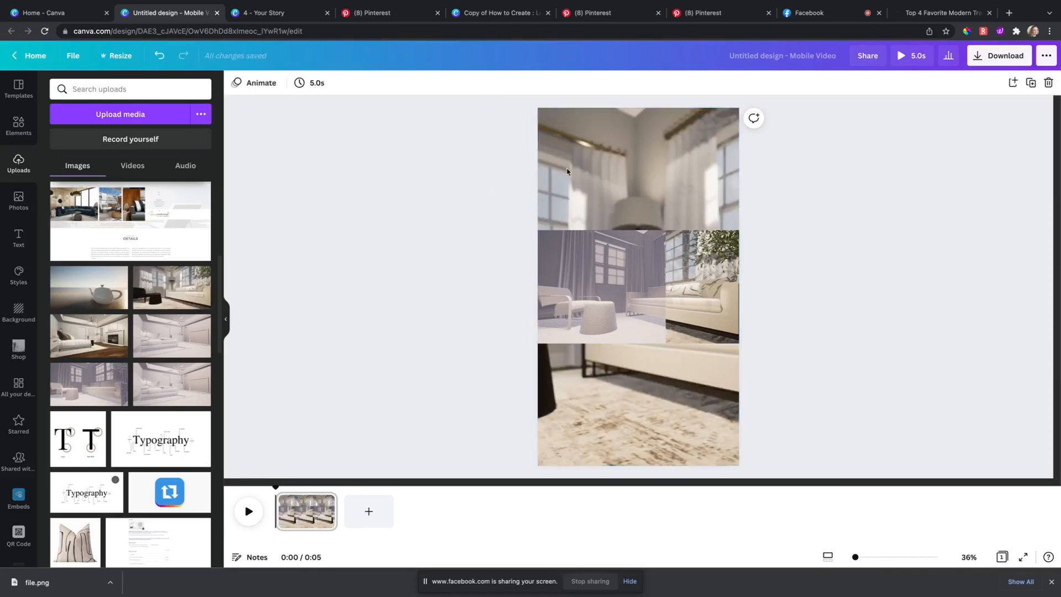
click(423, 84)
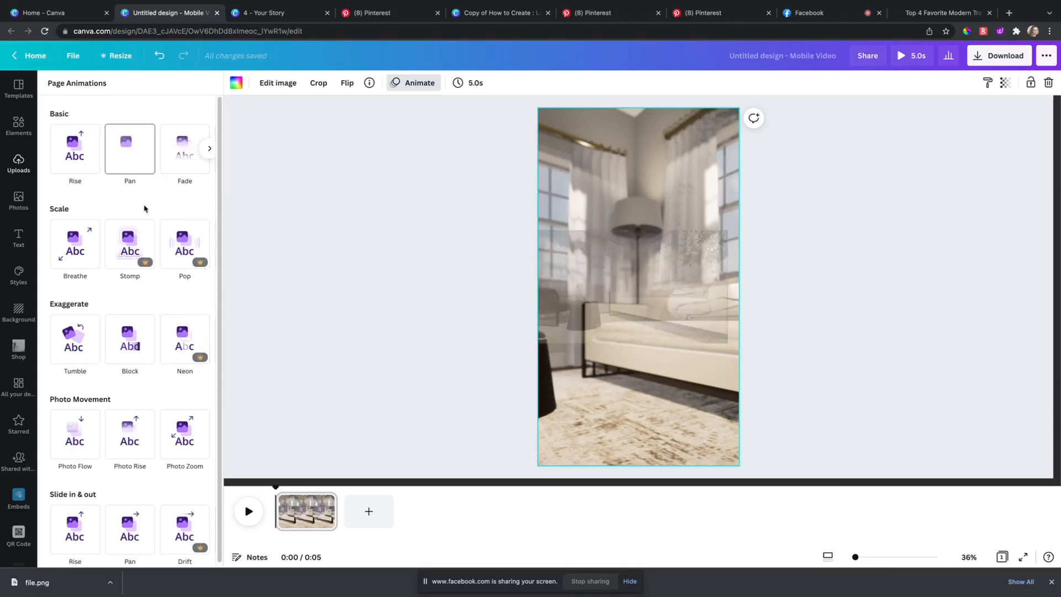
Step: Switch the page animation from Pan to Photo Zoom, then bring up the left middle photo's animations
scroll(177, 381, down, 1)
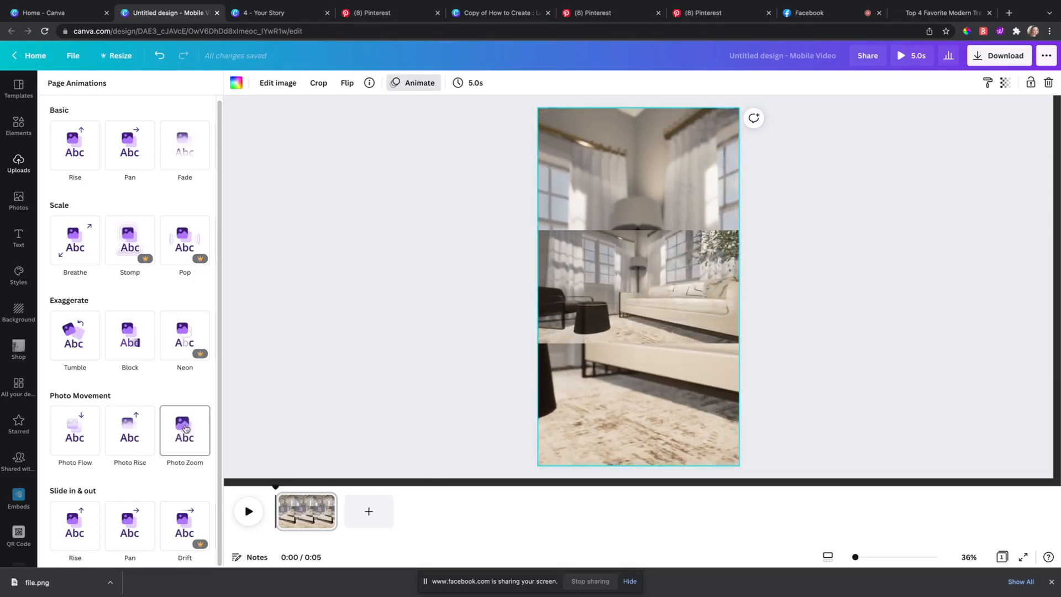
click(186, 429)
click(451, 294)
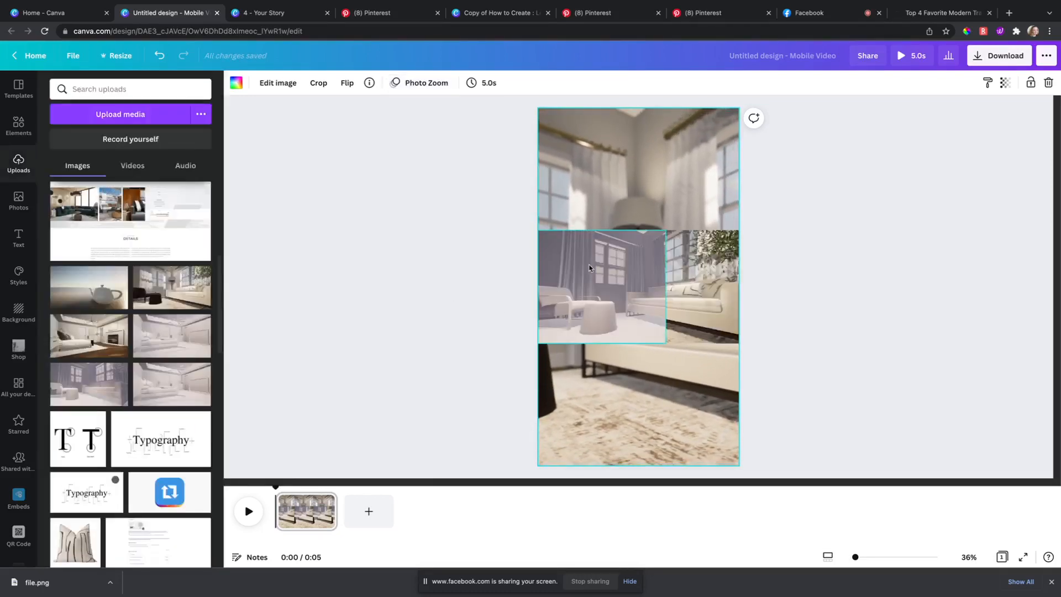
click(595, 269)
click(400, 85)
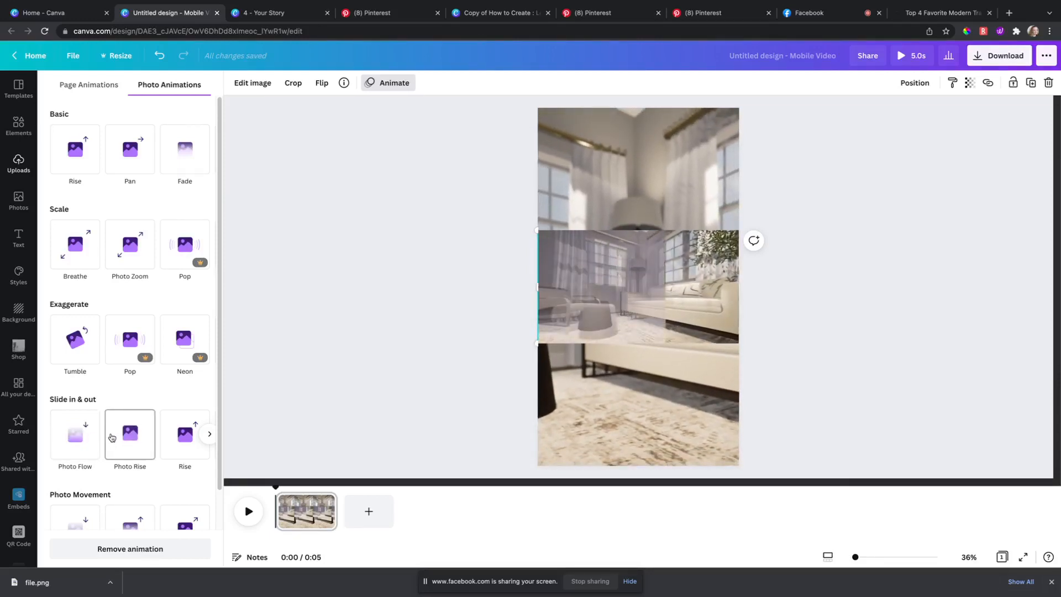
Step: Browse the Slide in & out, Exaggerate, Scale and Basic photo animation carousels
click(210, 433)
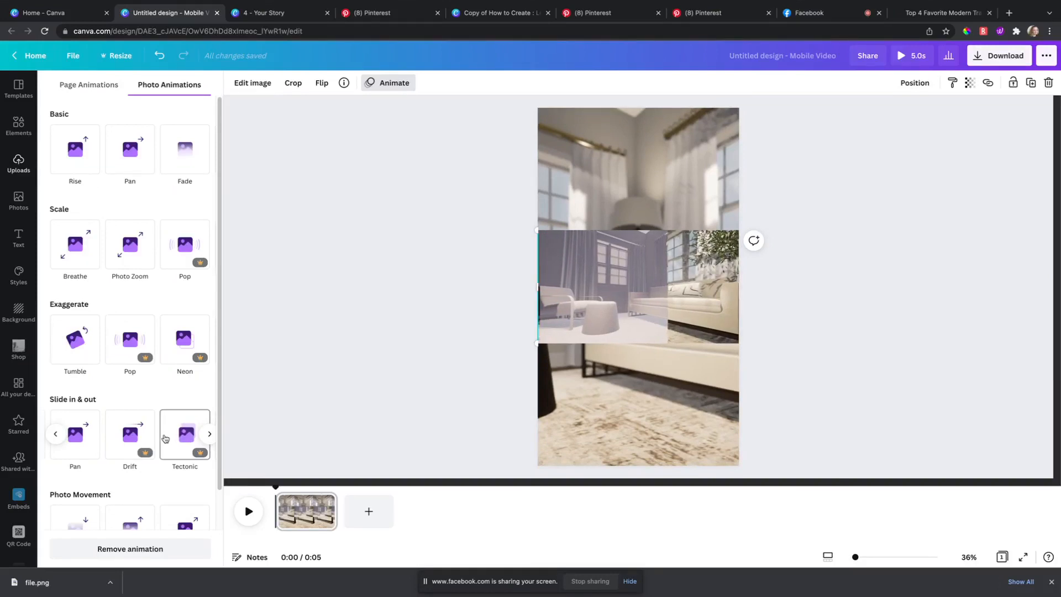
click(388, 360)
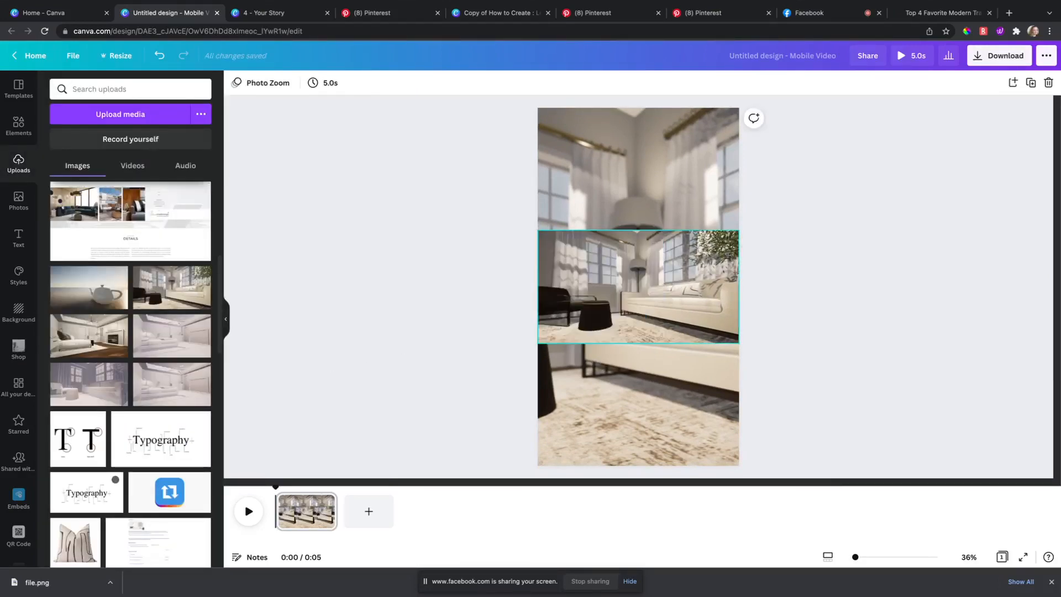
click(388, 83)
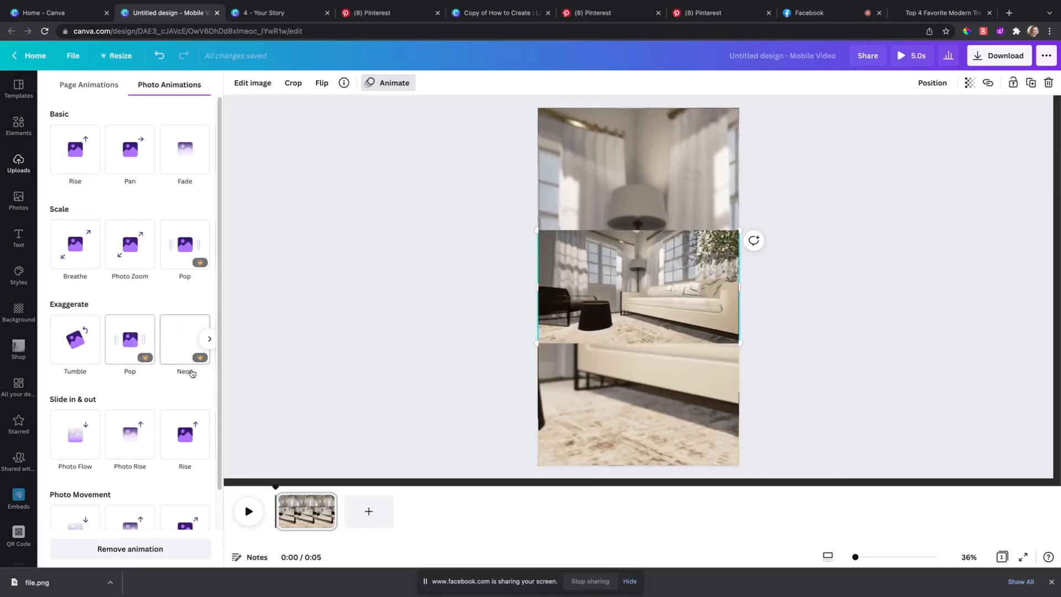
click(209, 340)
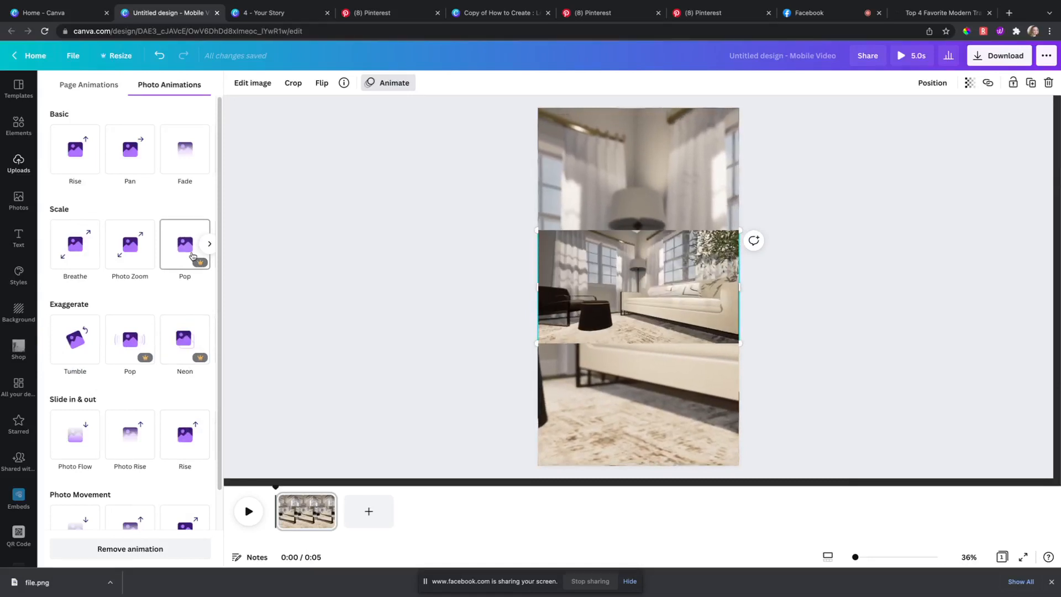
click(209, 243)
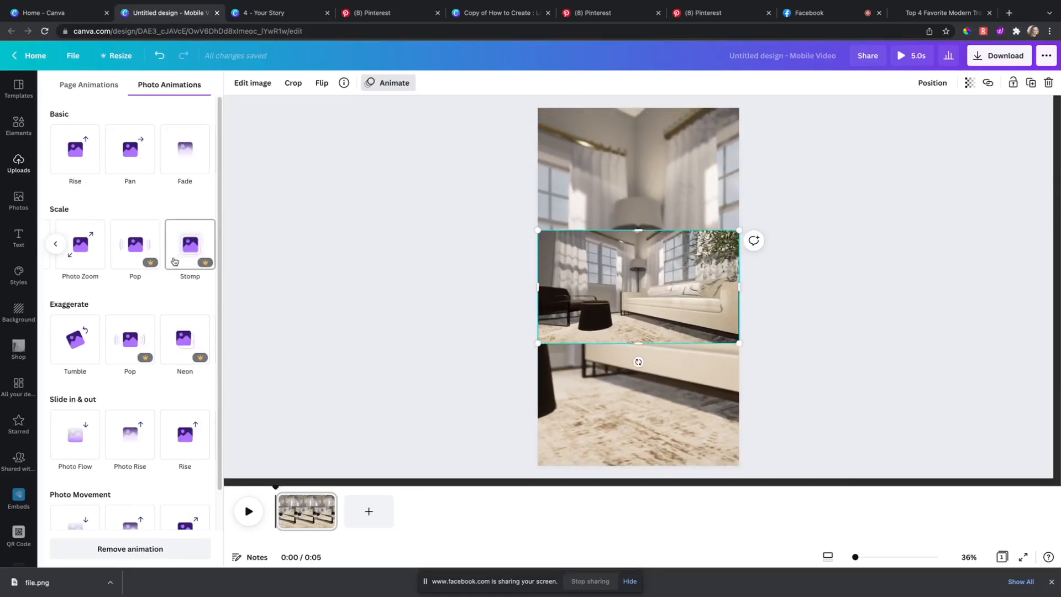
click(55, 244)
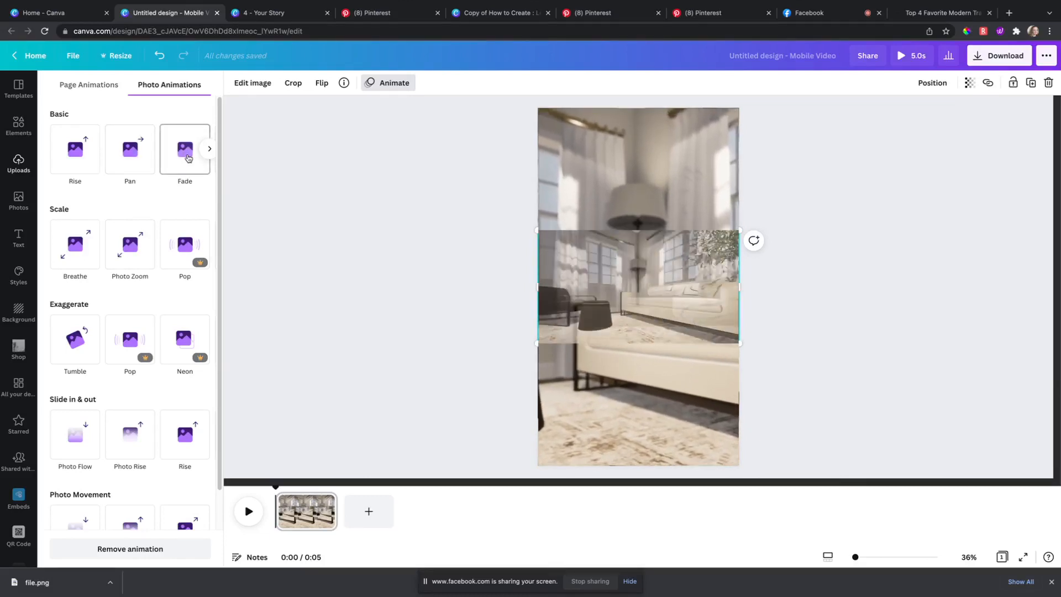
click(209, 150)
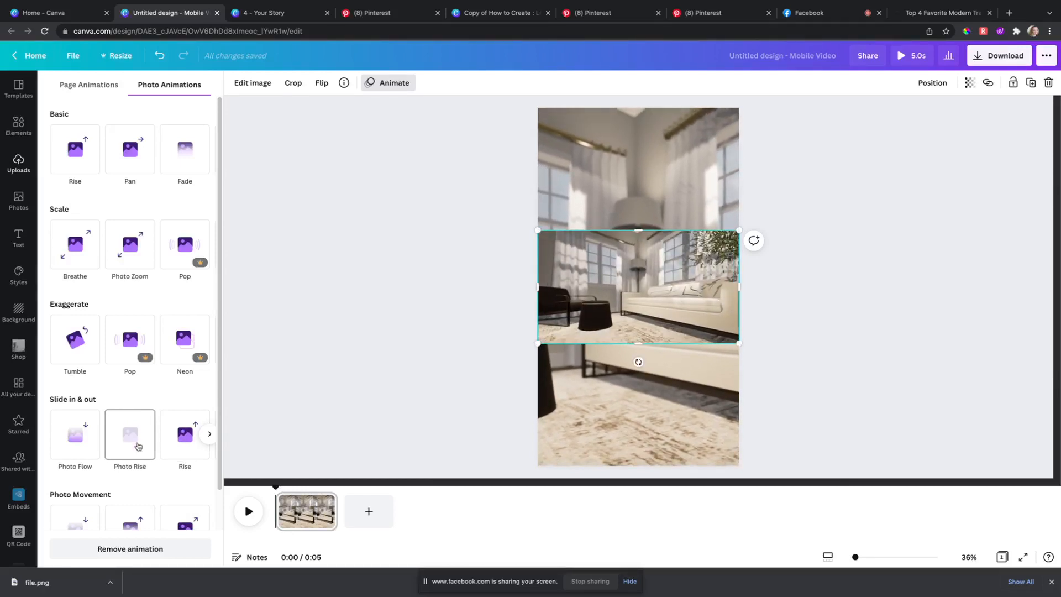
Step: Apply the Photo Movement 'Photo Flow' animation to the middle living-room photo, then deselect it
scroll(139, 451, down, 2)
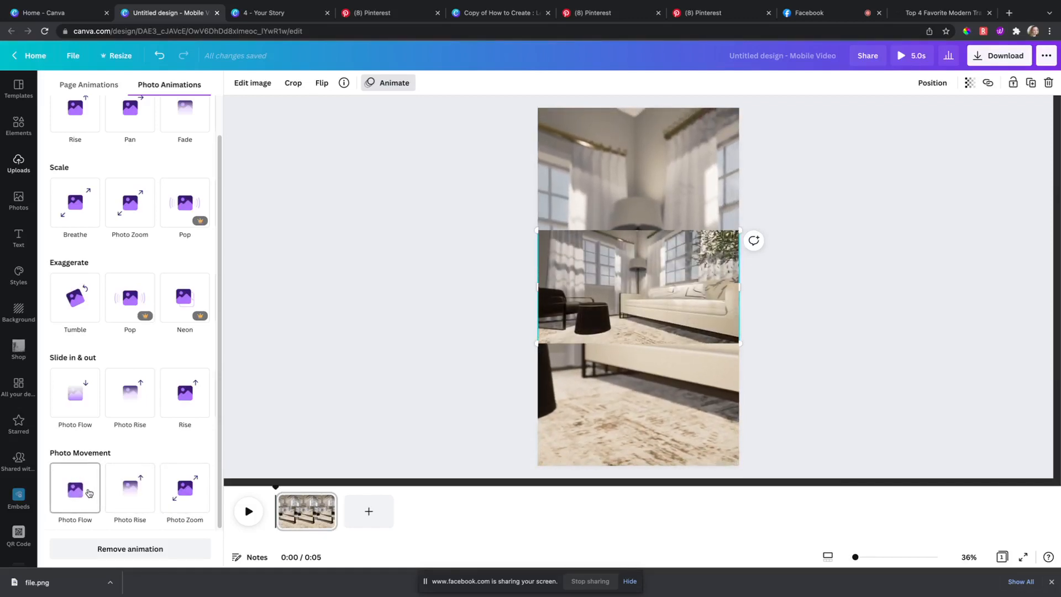
click(88, 493)
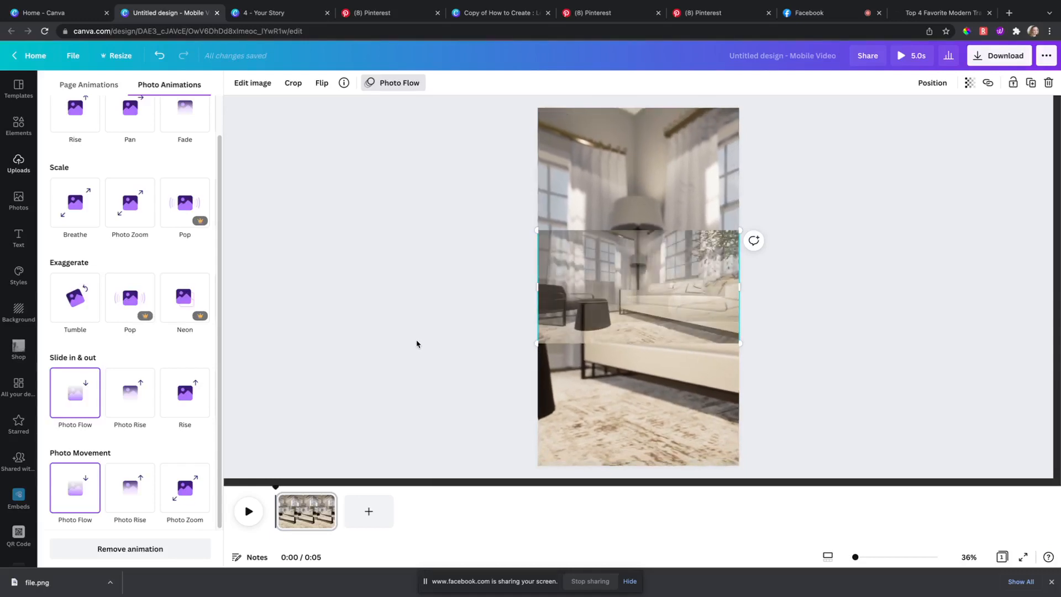
click(417, 322)
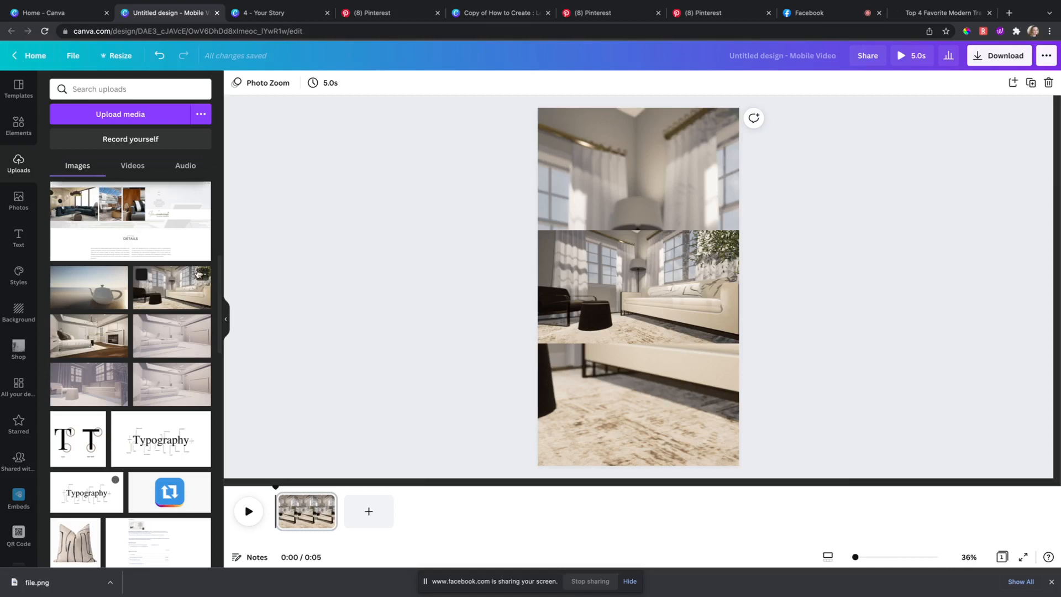
click(544, 326)
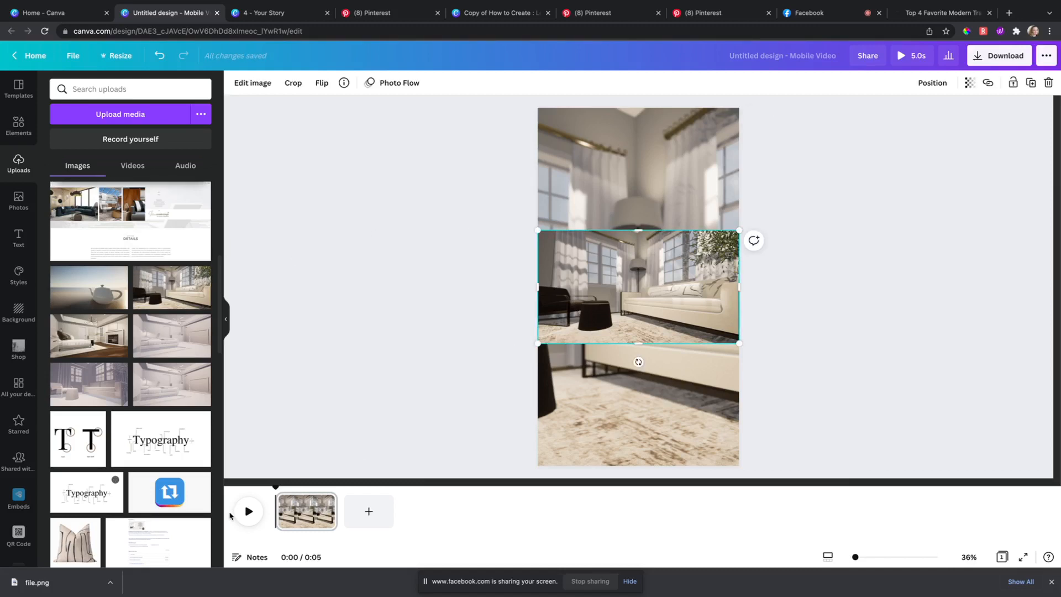
click(248, 513)
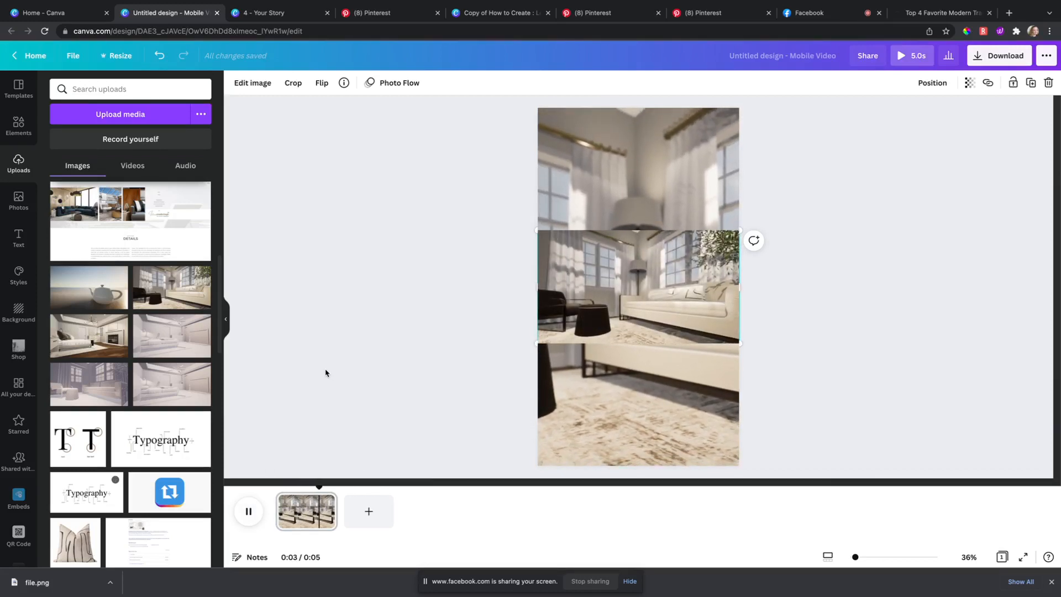
click(248, 523)
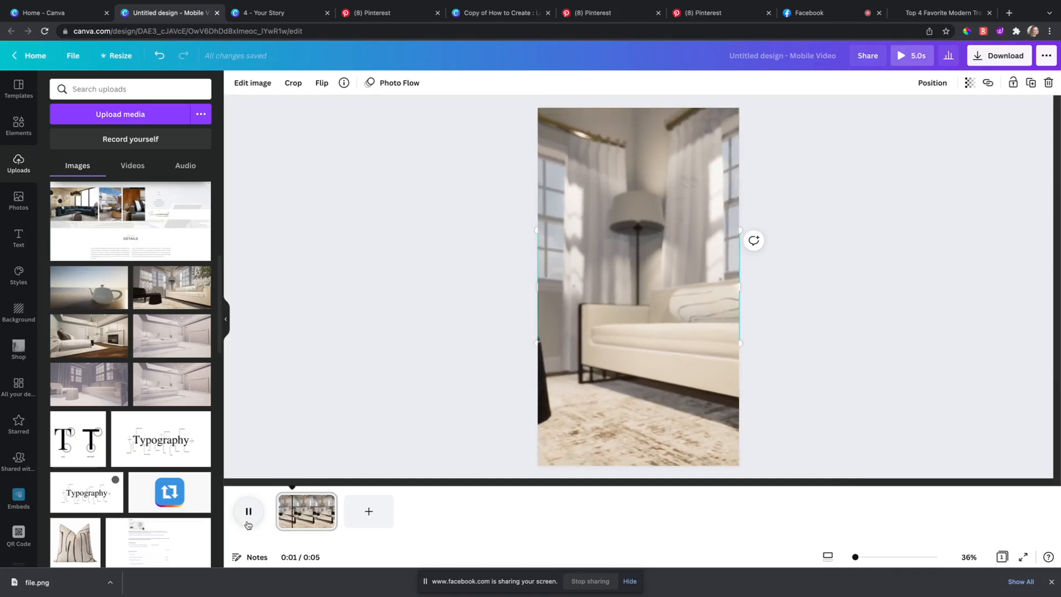
click(247, 522)
click(326, 392)
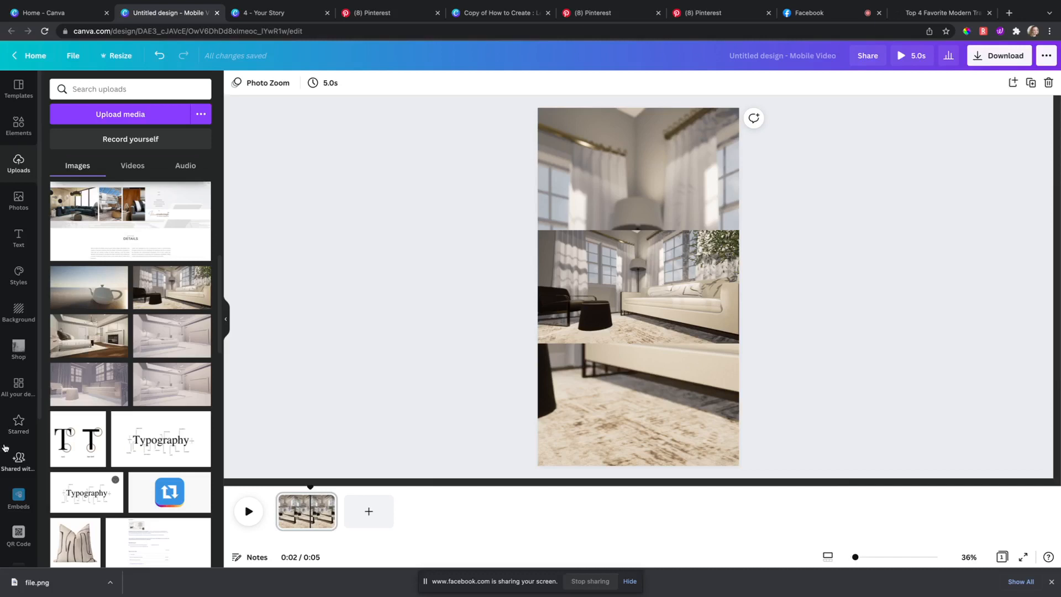
Step: Open the Audio library from the More apps panel in the left sidebar
scroll(26, 408, down, 4)
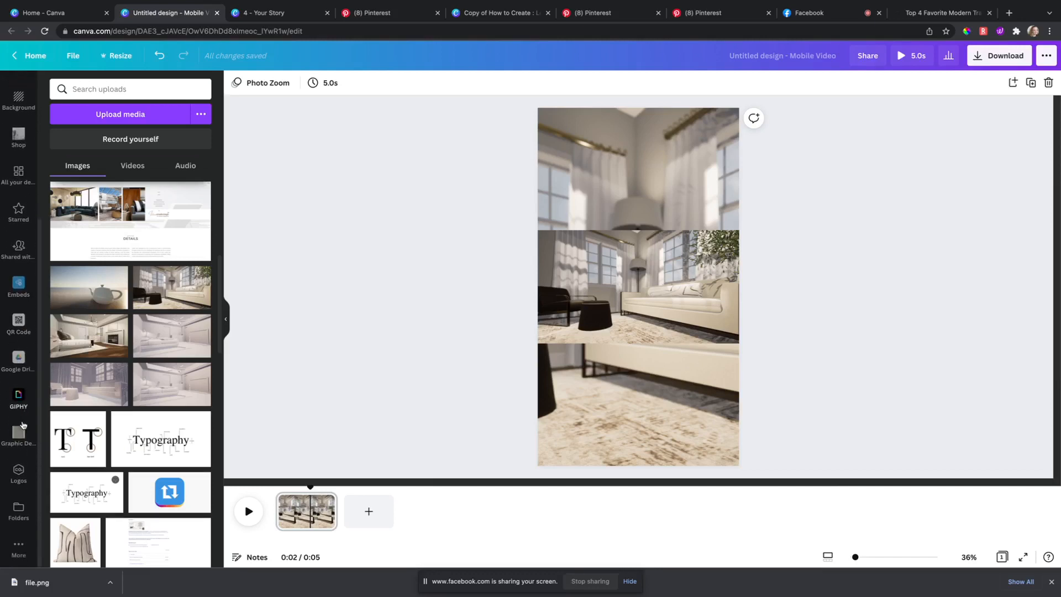
scroll(27, 376, up, 4)
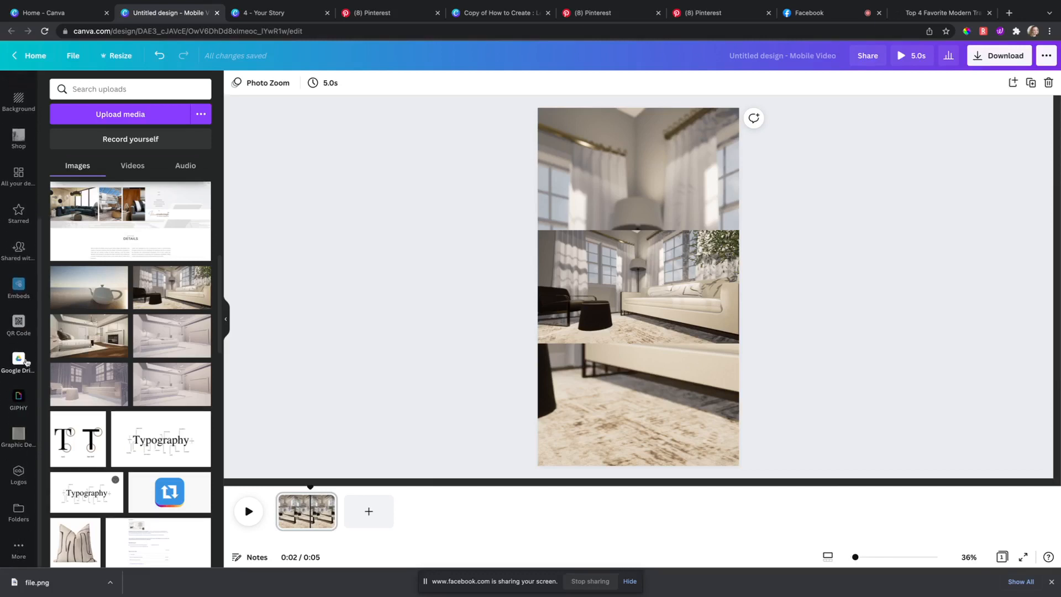
scroll(29, 360, down, 4)
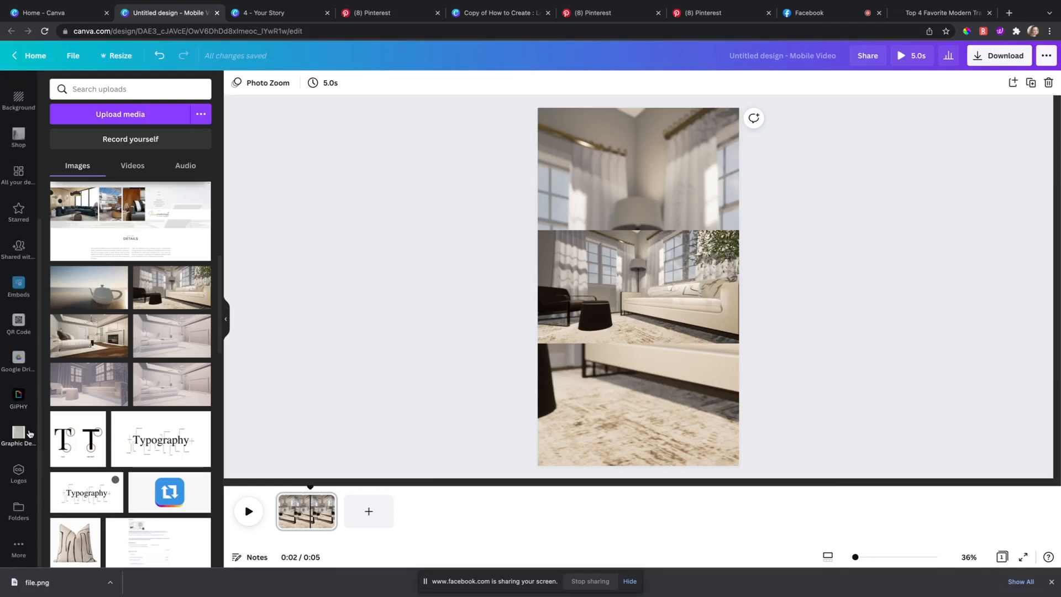
click(19, 549)
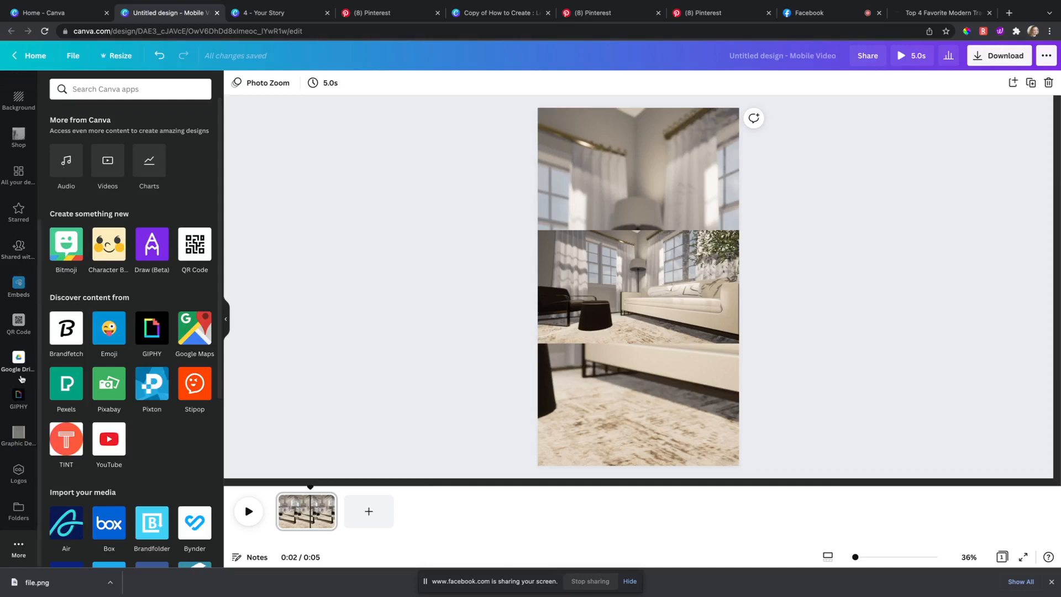
scroll(13, 332, up, 4)
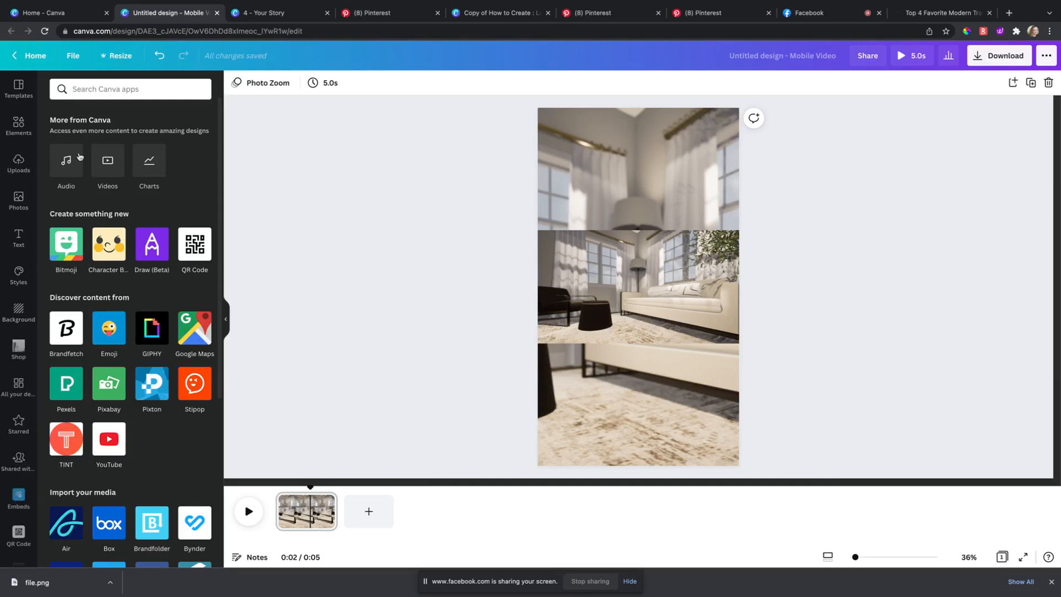
click(71, 162)
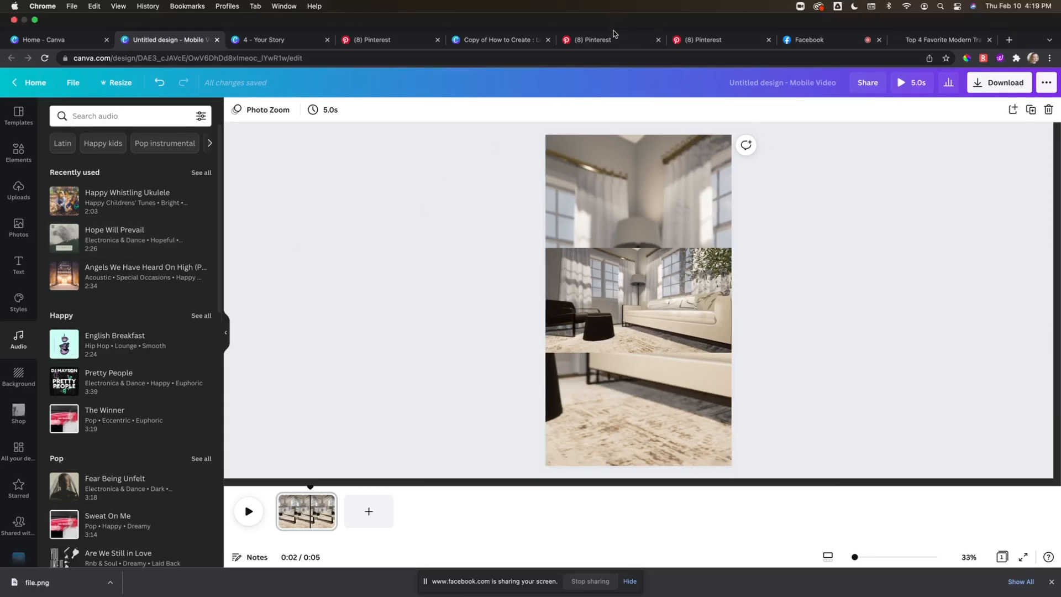
Step: Add the 'Hope Will Prevail' track from Recently used to the video
click(618, 12)
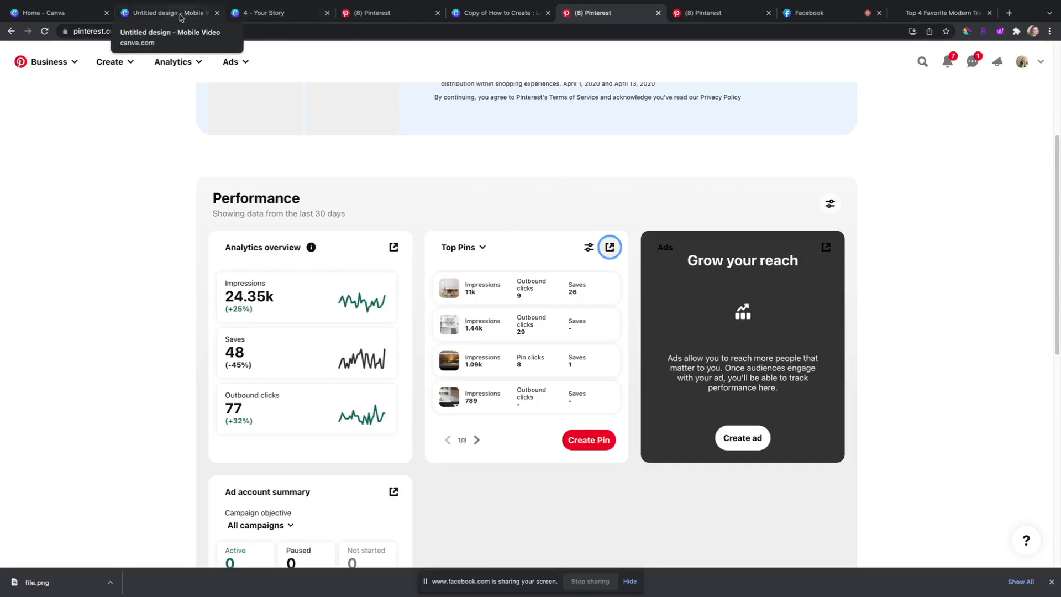
click(194, 35)
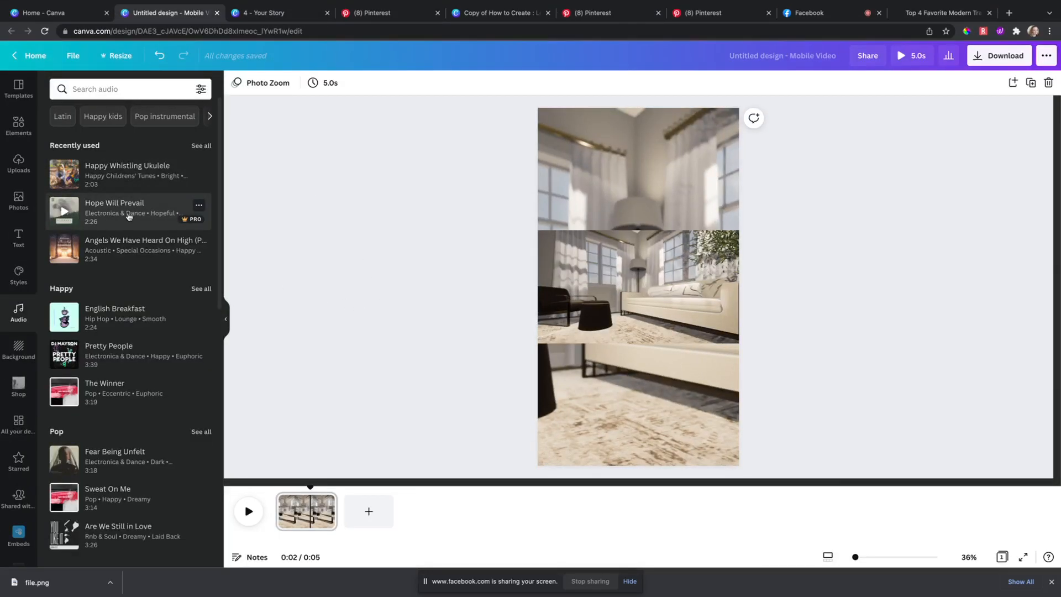
drag(110, 217, 597, 238)
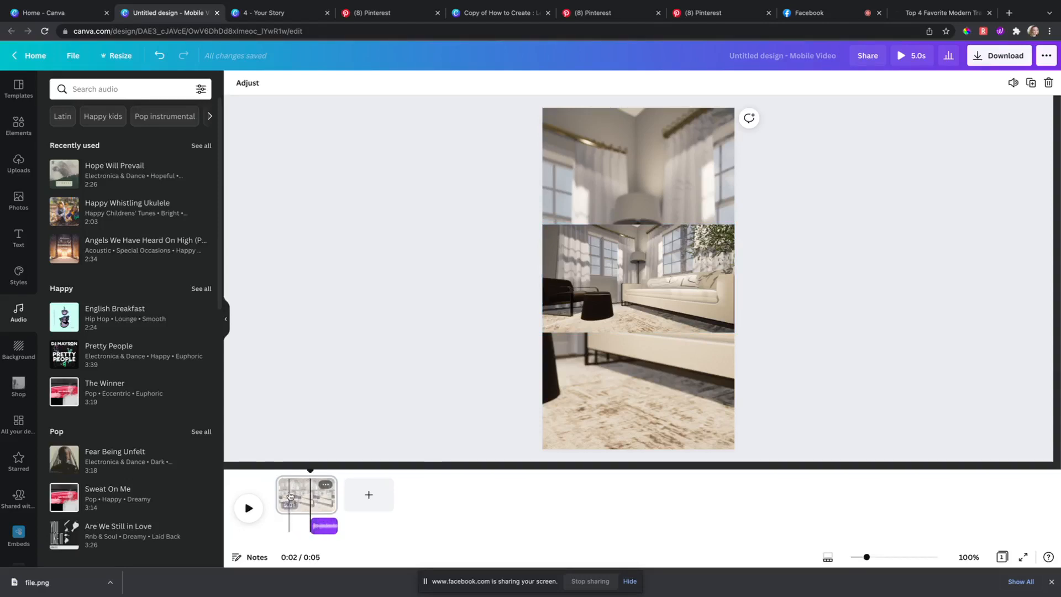
Step: Select the music track on the timeline and play the video from 3 seconds to preview it
click(305, 482)
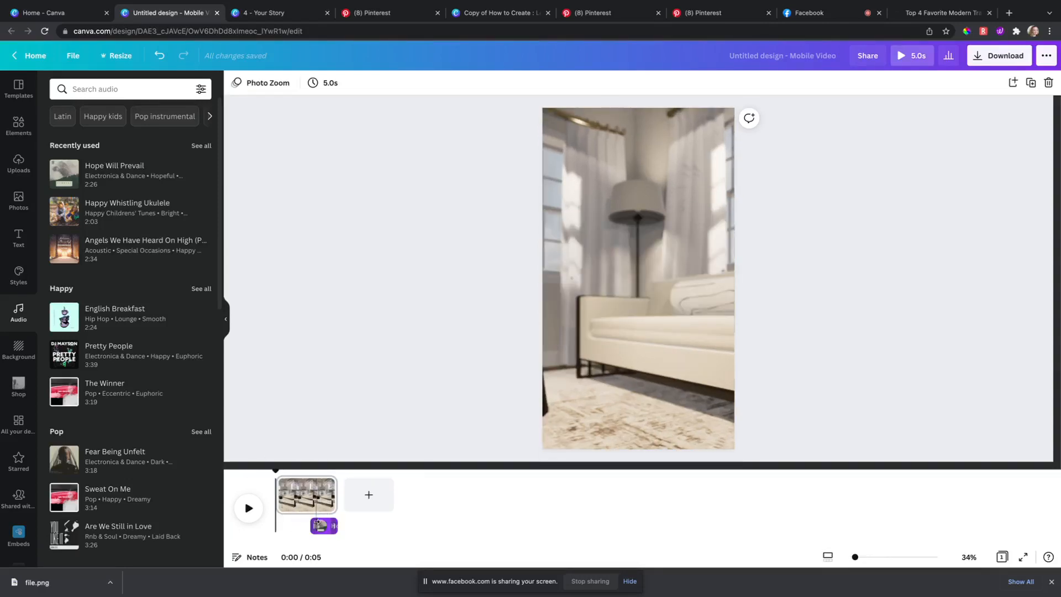
click(325, 526)
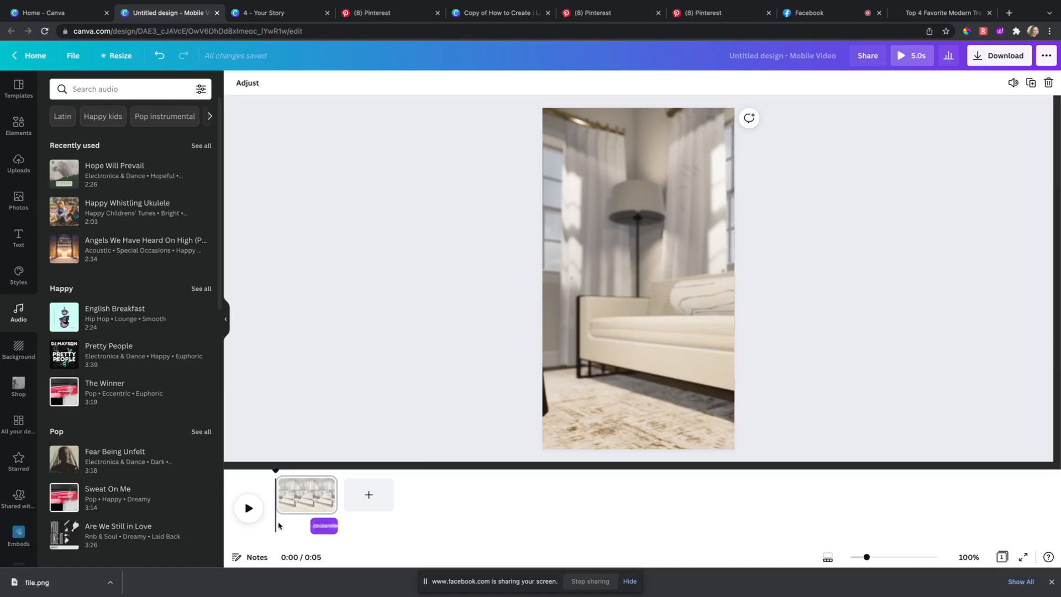
click(322, 526)
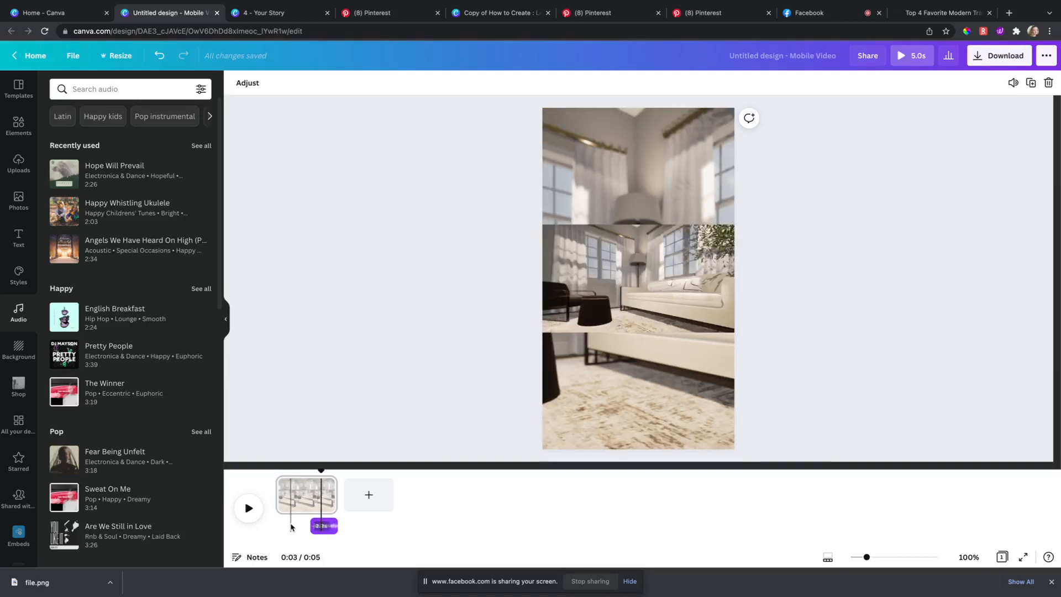
click(382, 523)
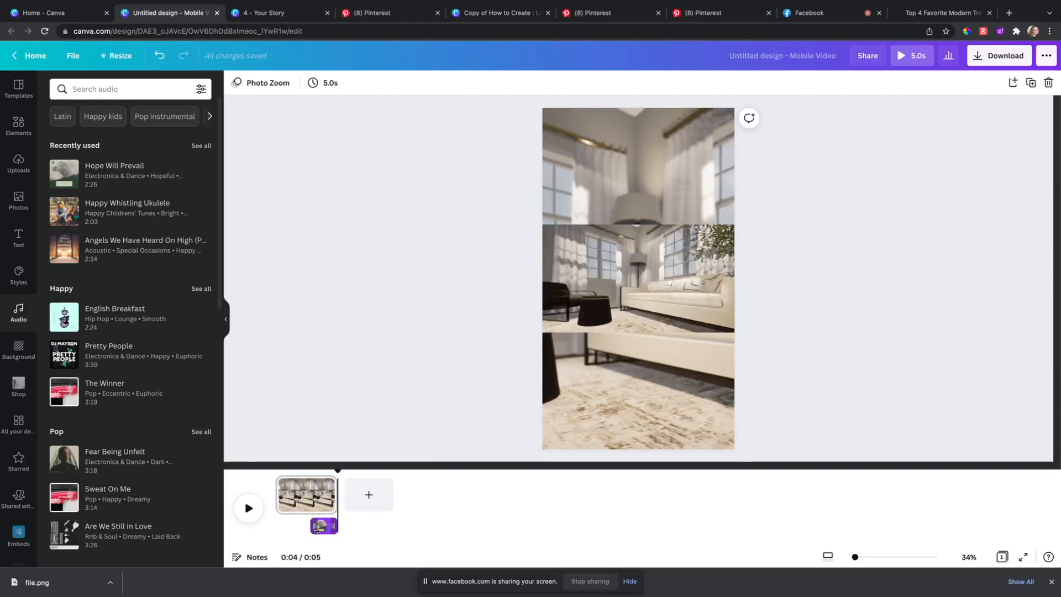
click(324, 526)
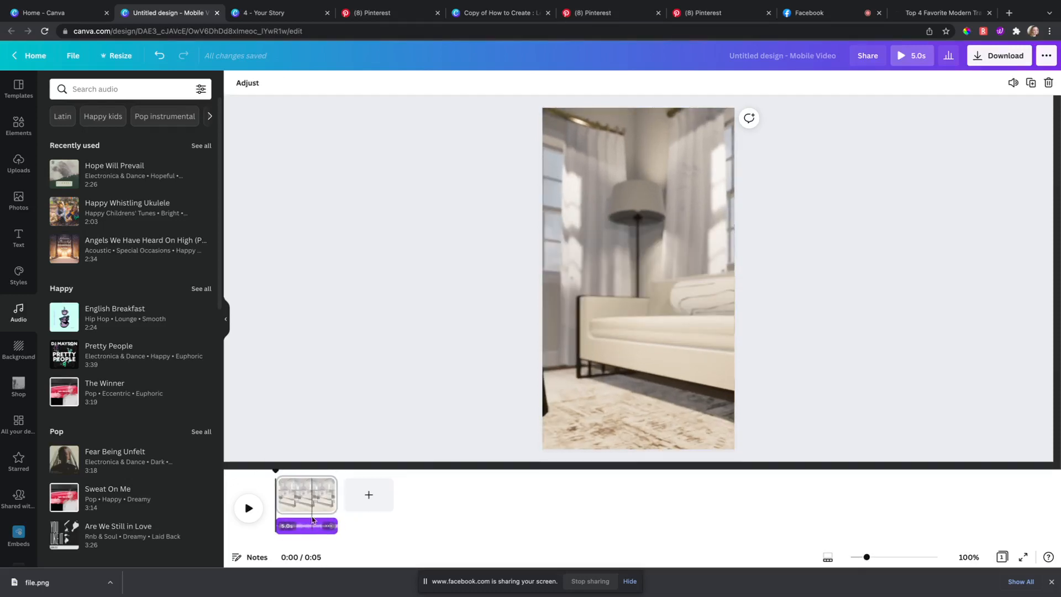
click(249, 510)
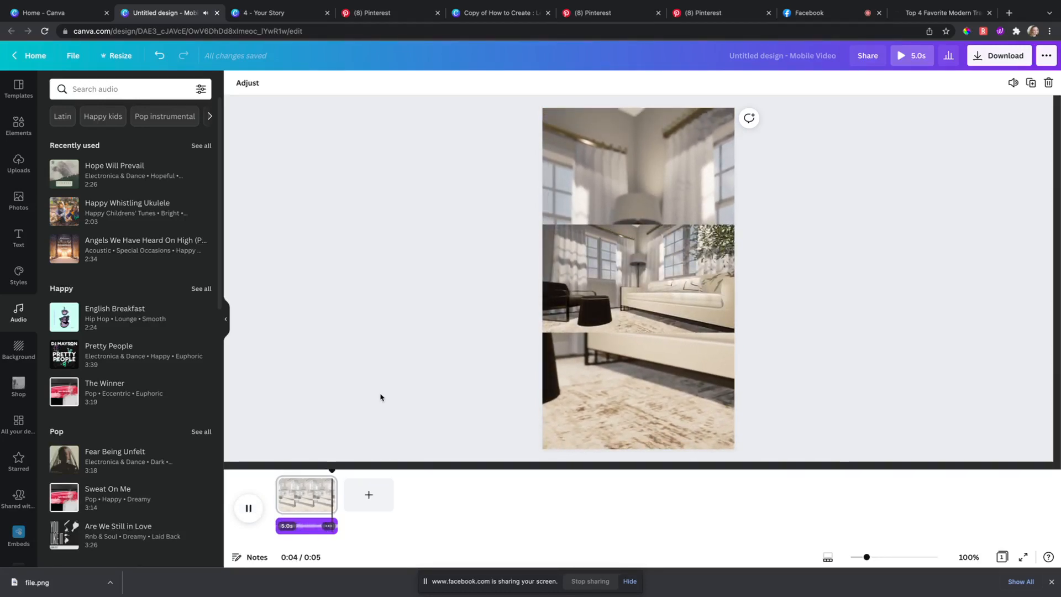
click(480, 254)
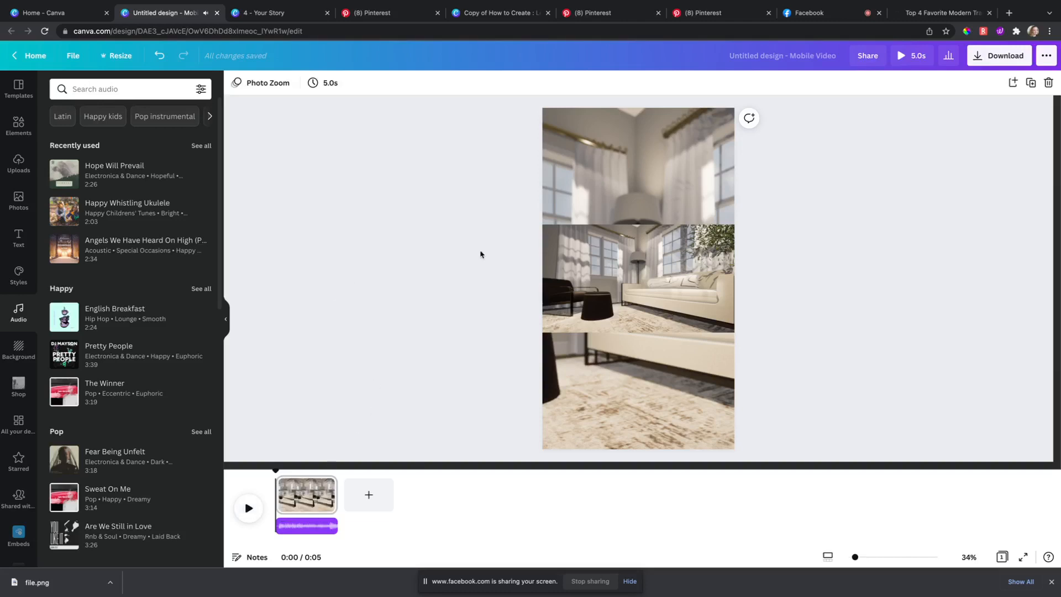
click(1046, 55)
click(944, 139)
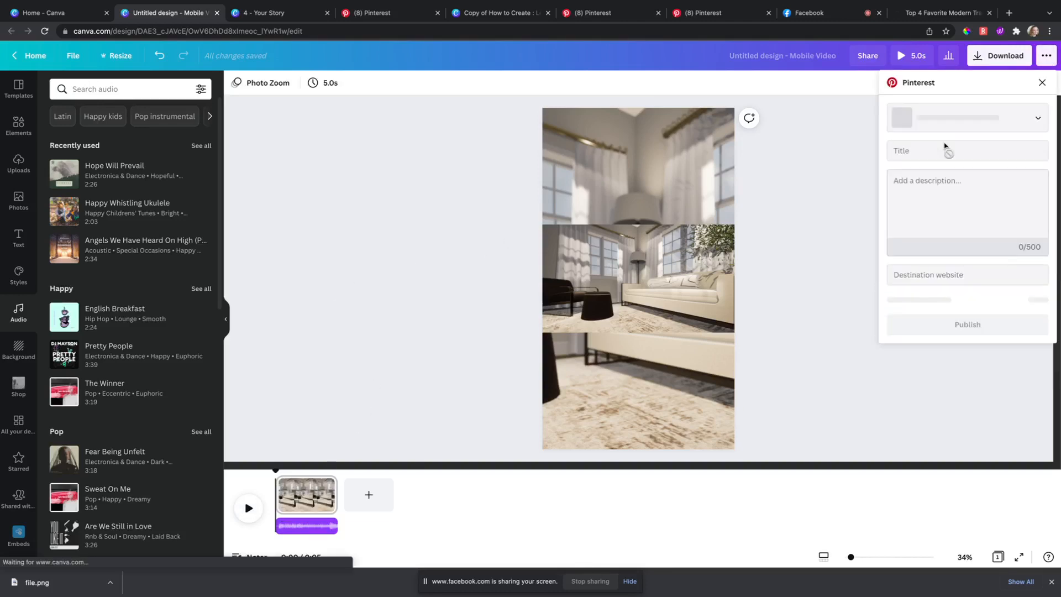
click(942, 151)
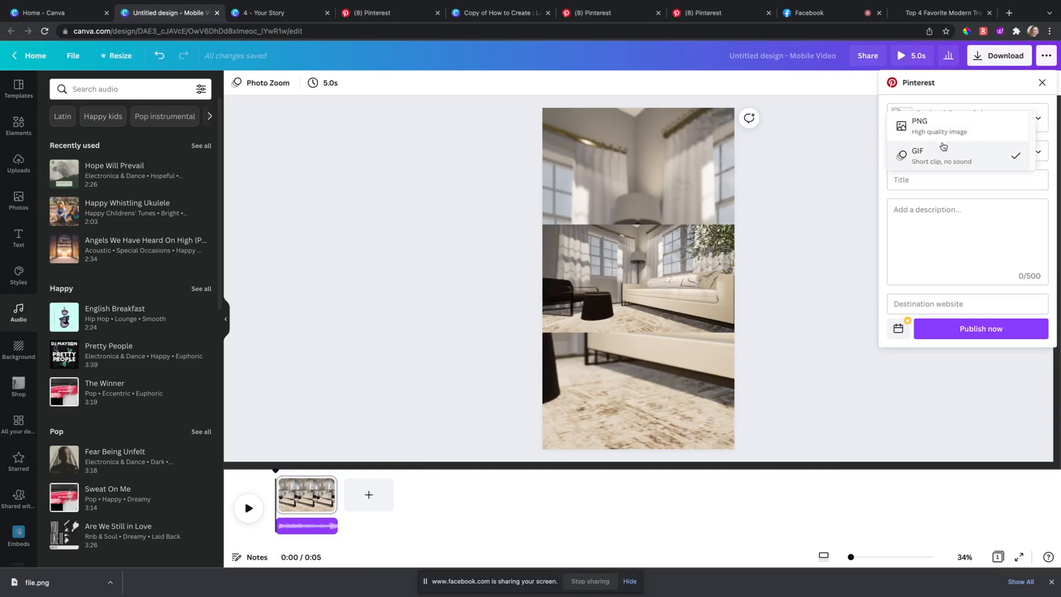
click(949, 161)
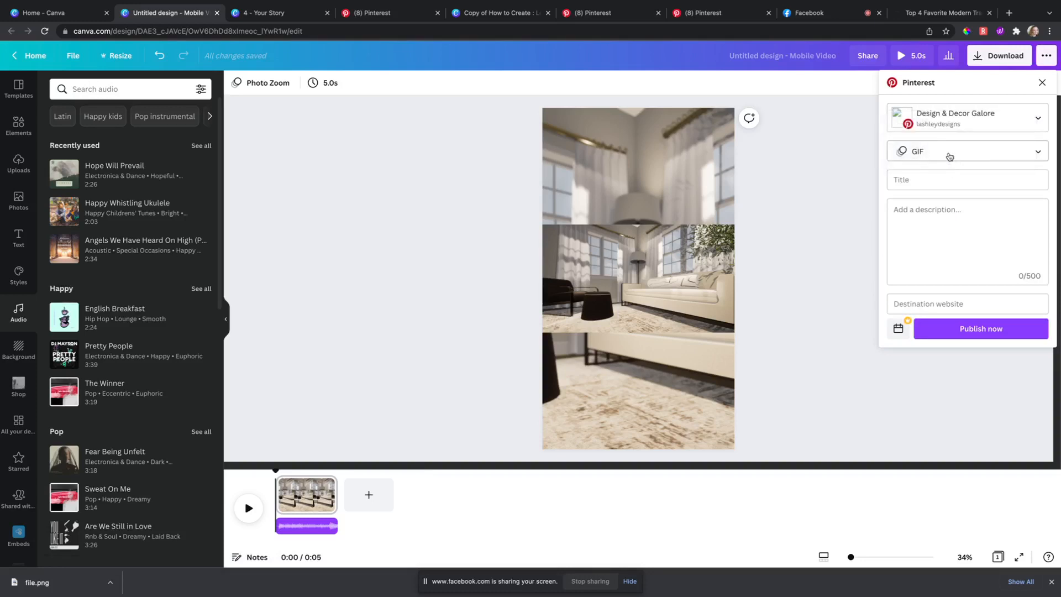
click(854, 206)
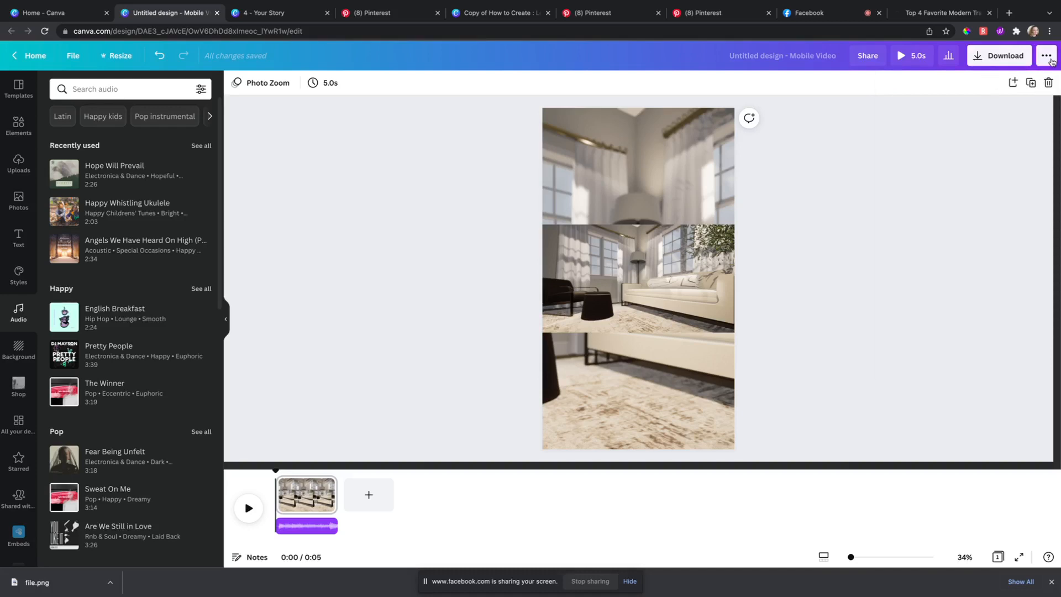
click(1046, 56)
click(913, 147)
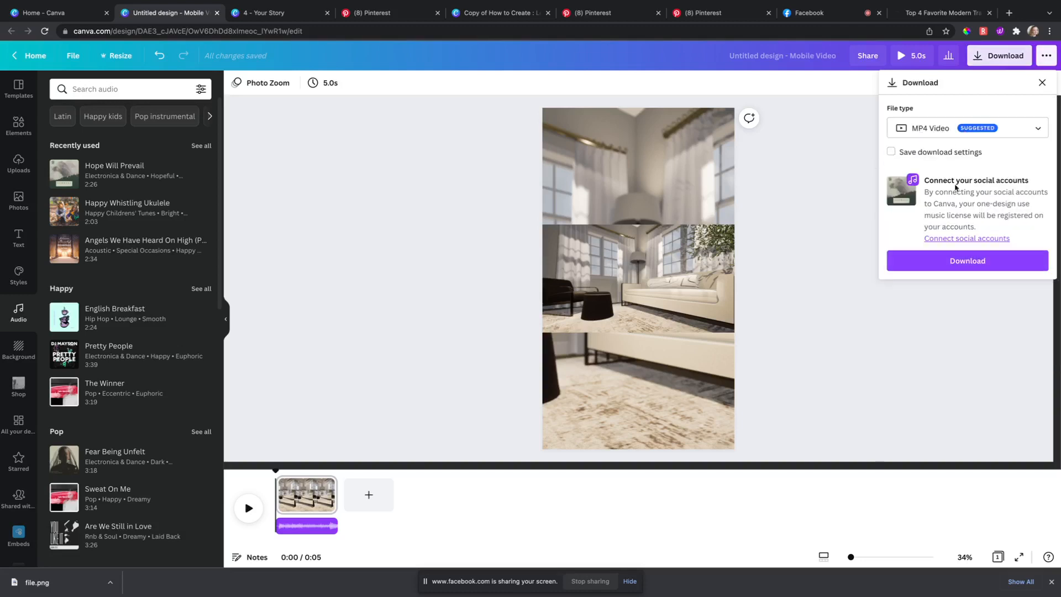
click(831, 155)
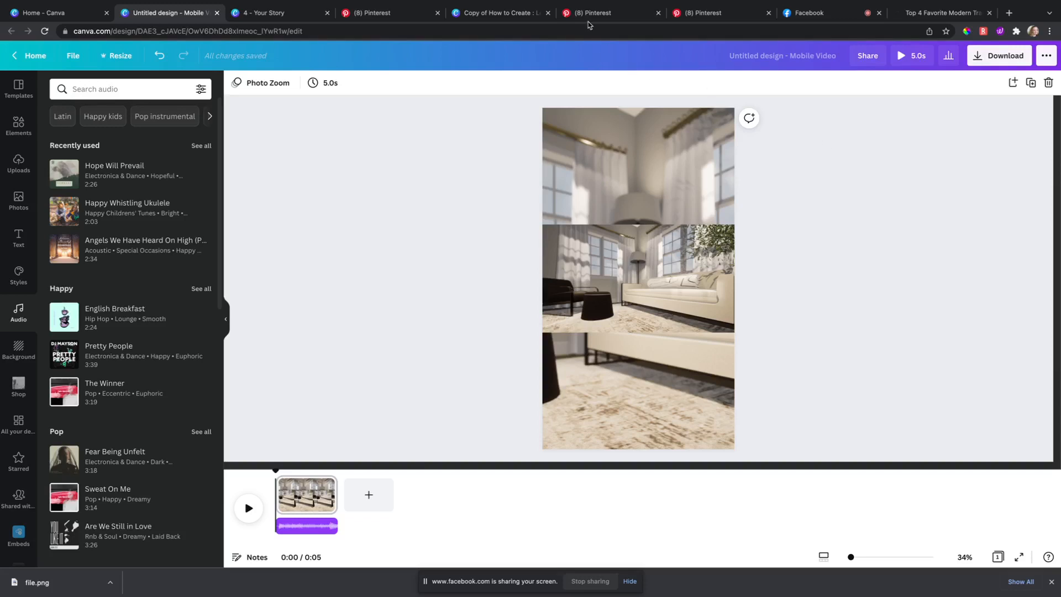
Step: In Pinterest, choose Create > Create Idea Pin and start a new Idea Pin draft
click(358, 13)
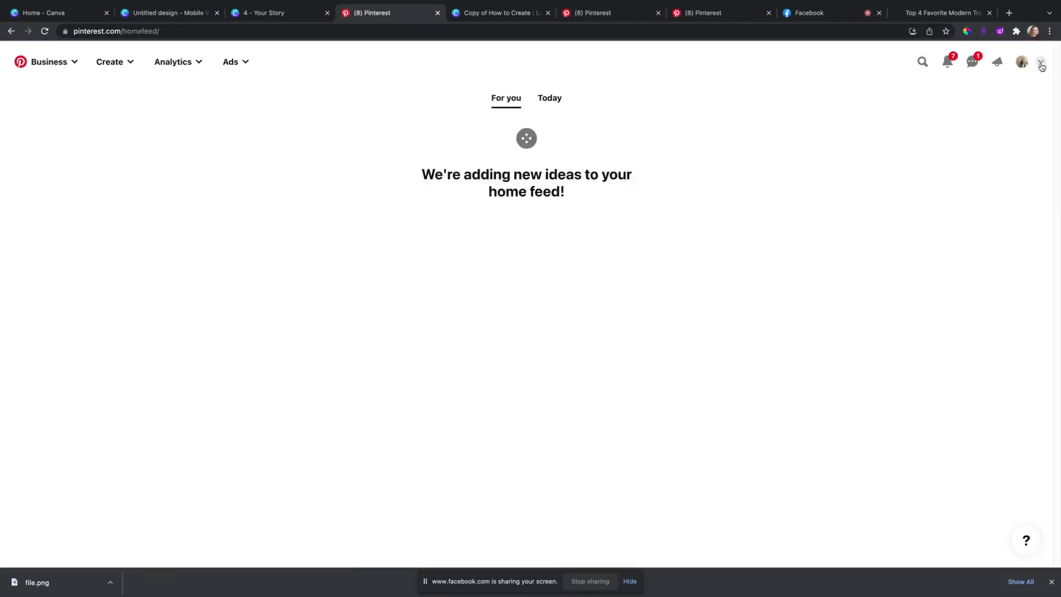
click(1041, 63)
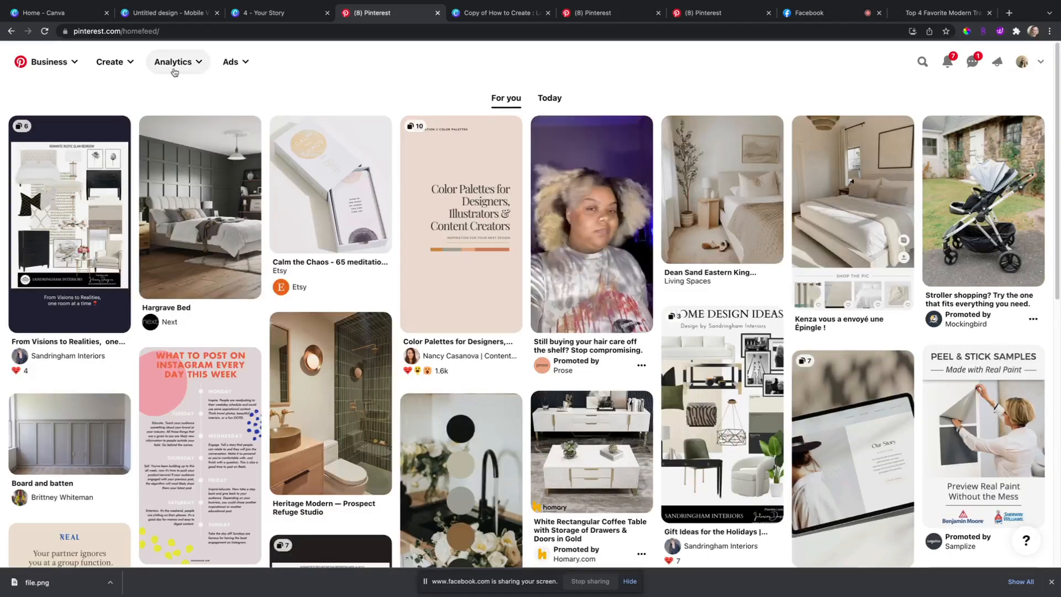
click(128, 63)
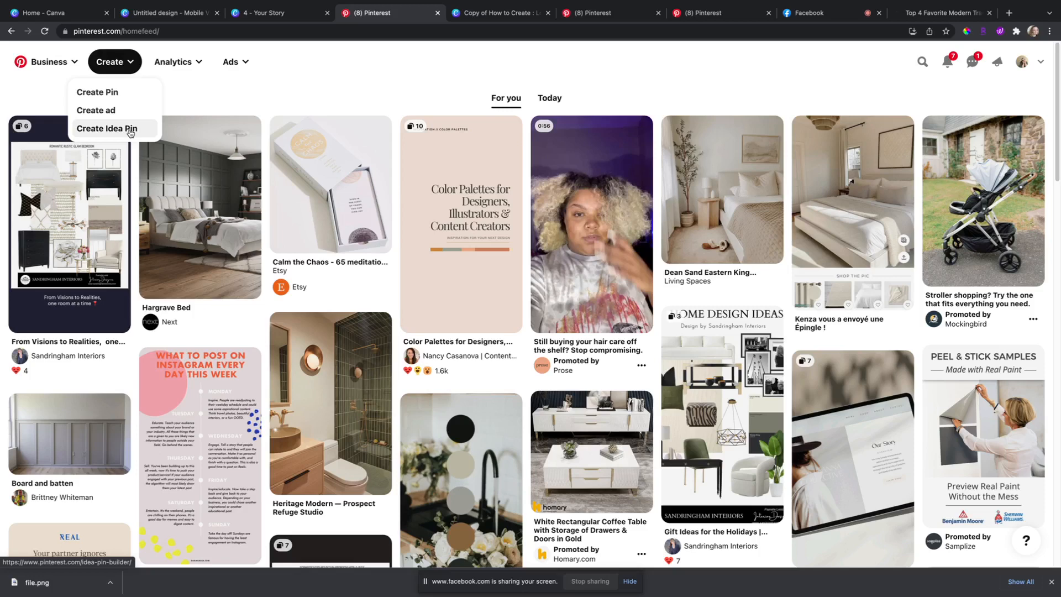
click(130, 132)
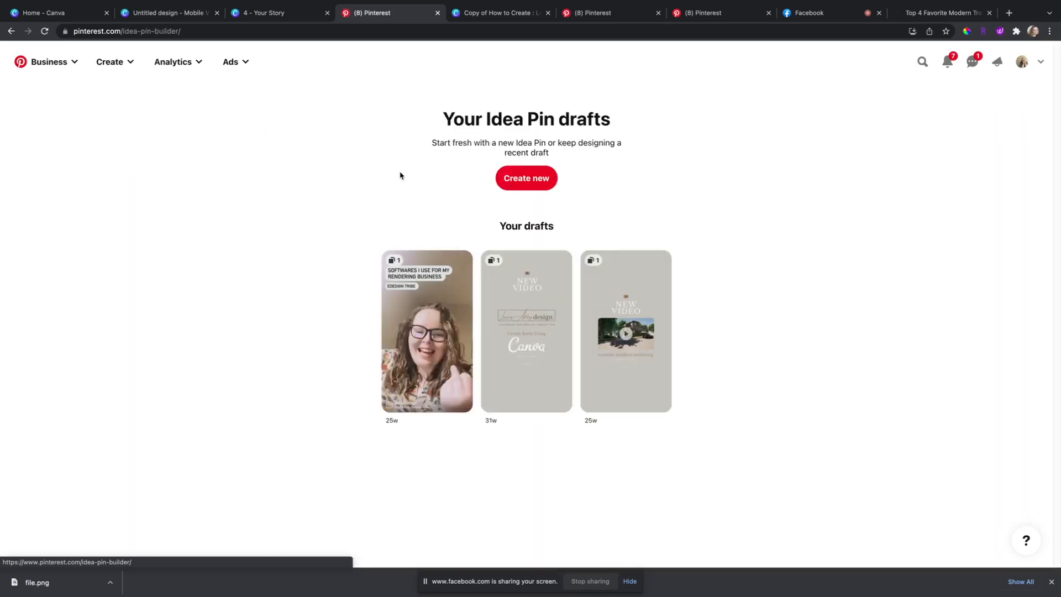
click(535, 185)
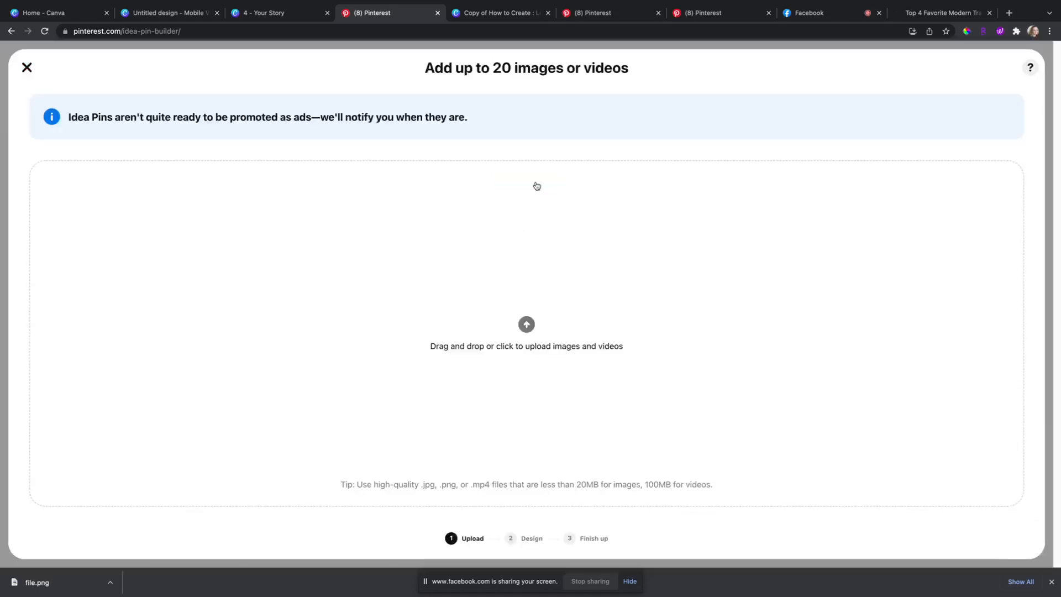
Step: Back in Canva, download the 5-second Mobile Video as an MP4 video file
click(167, 13)
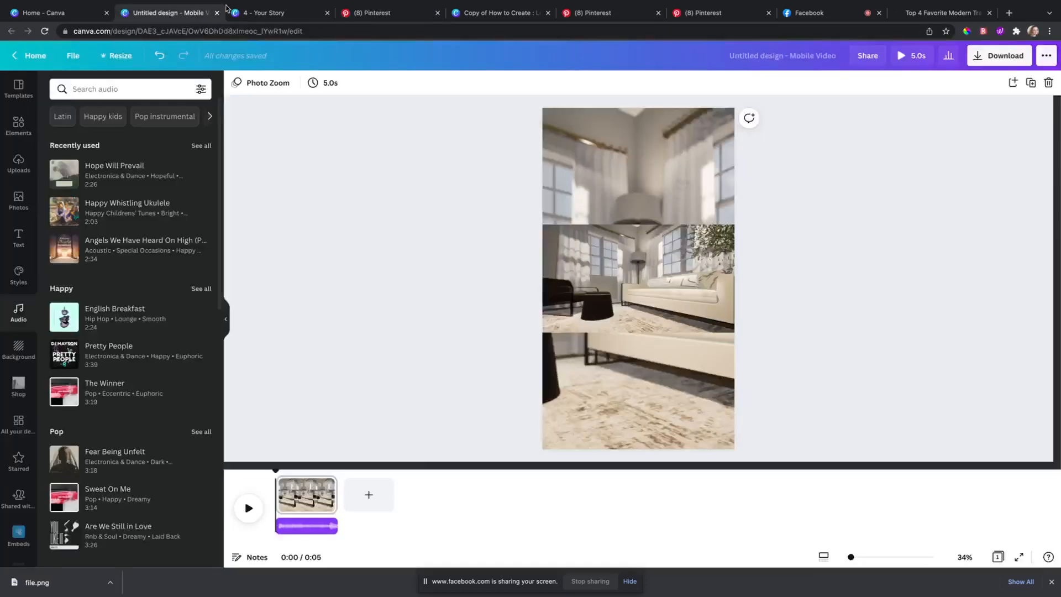
click(1000, 59)
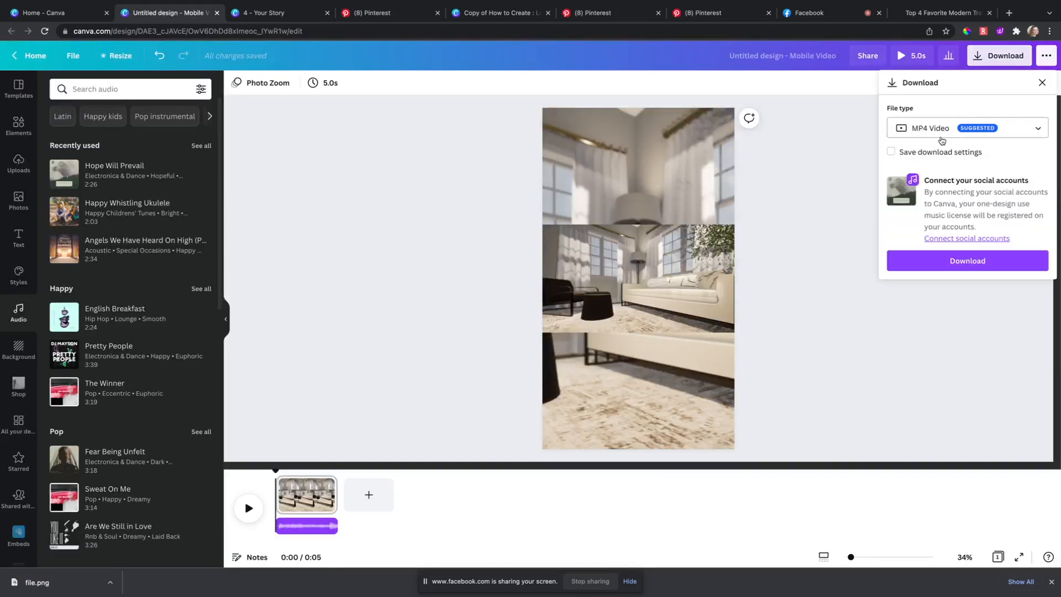
click(936, 261)
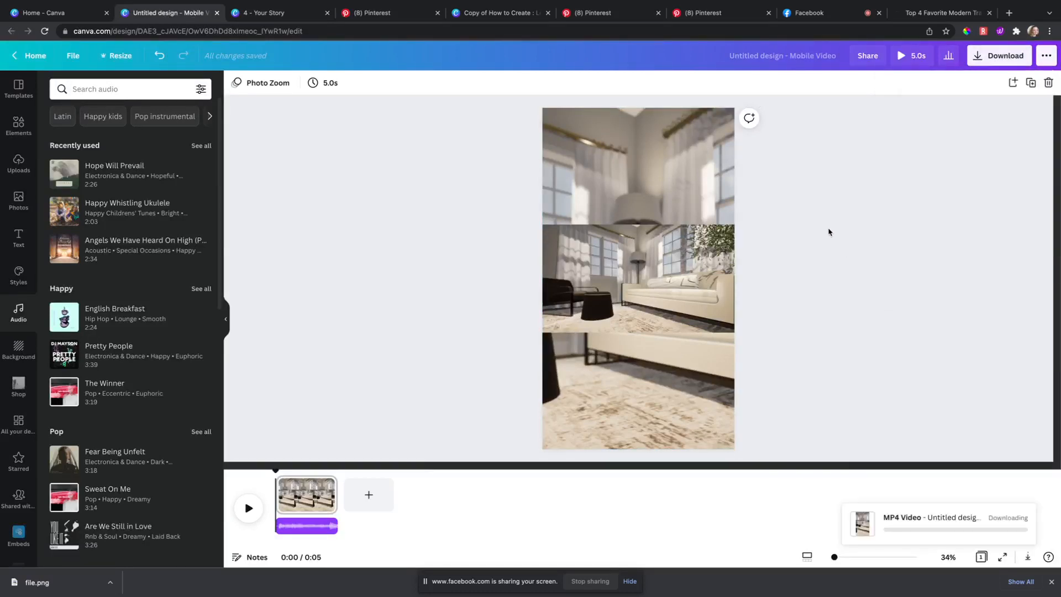
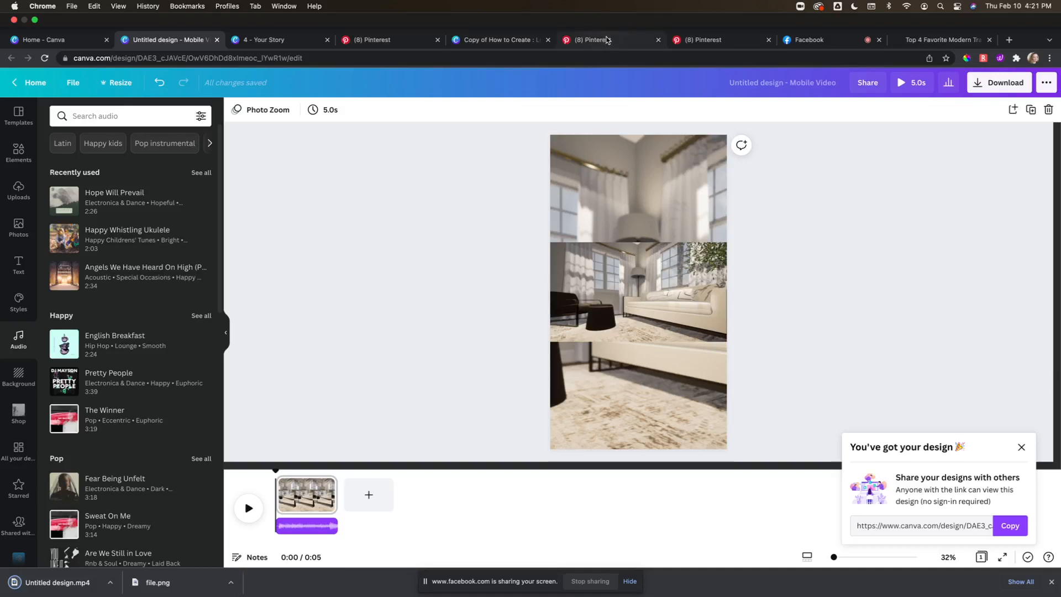
Step: Upload Untitled design.mp4 from the downloads bar as the new Idea Pin's first page
click(606, 40)
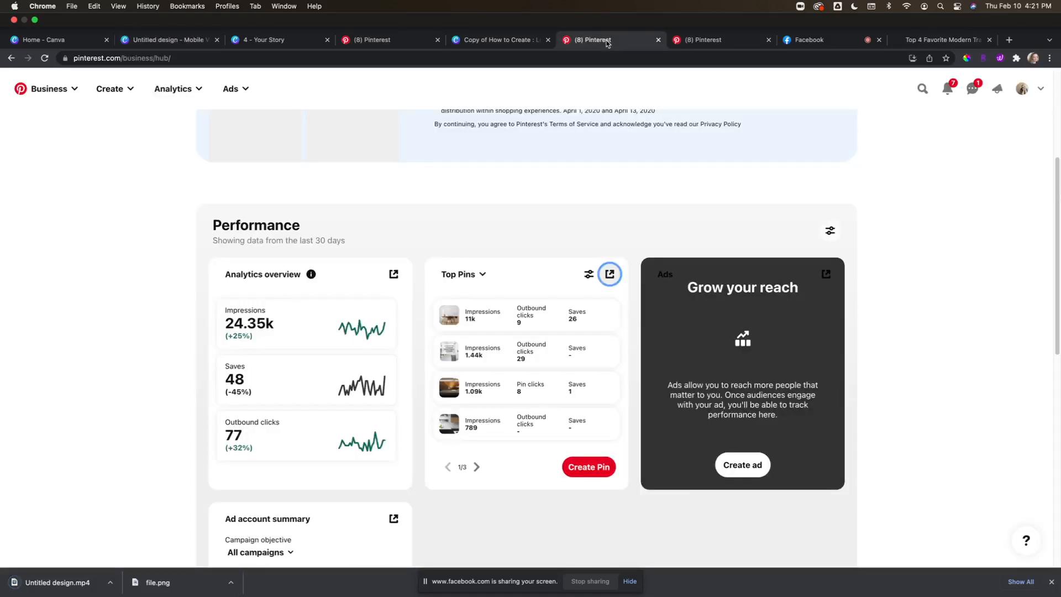
click(713, 40)
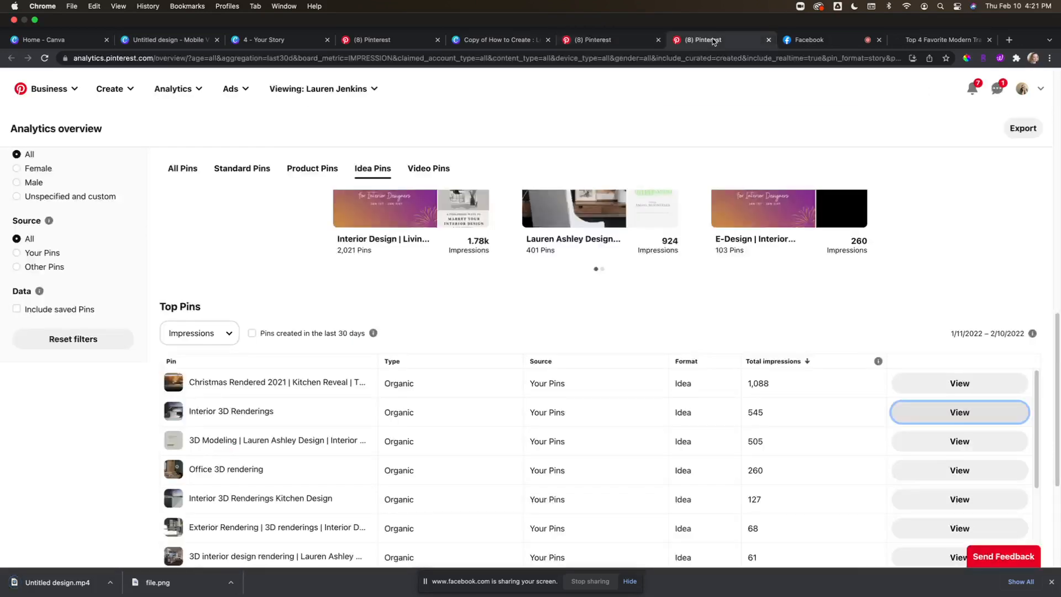
click(356, 41)
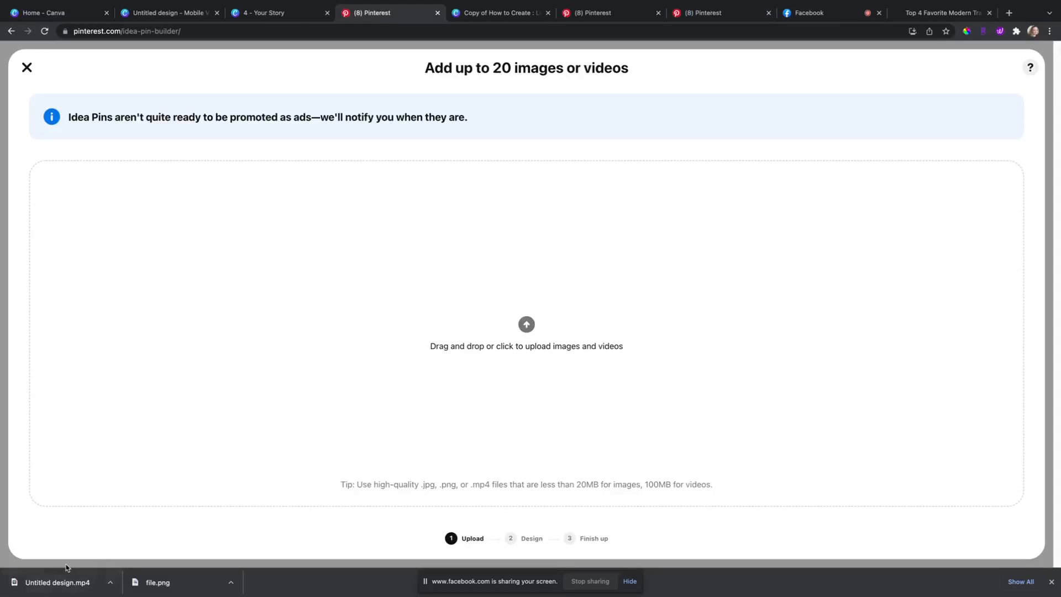
drag(57, 584, 478, 340)
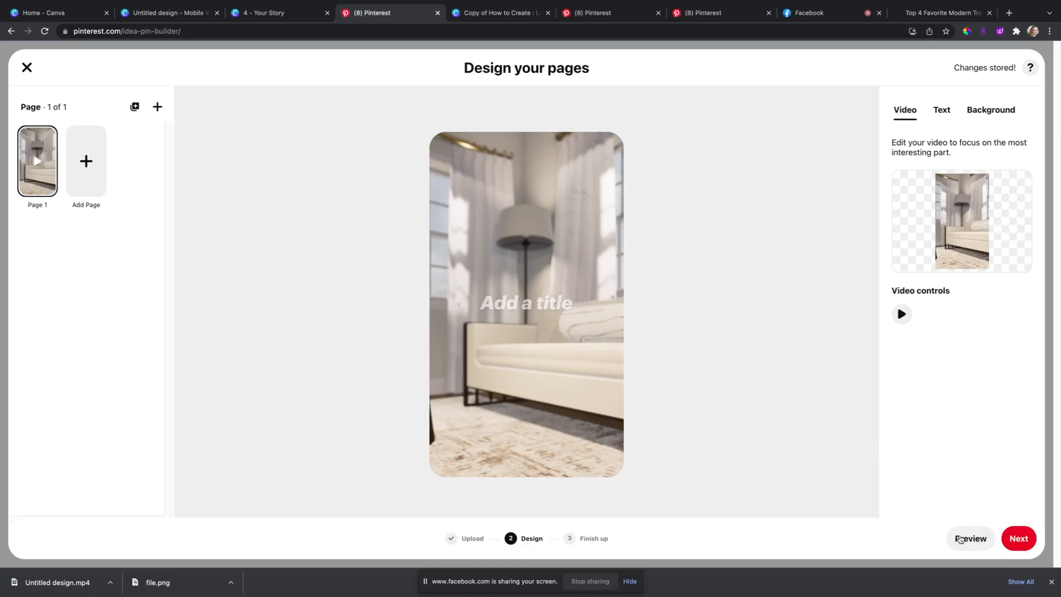
Step: Preview the pin on a phone, advance to Finishing touches, then open a new browser tab
click(961, 537)
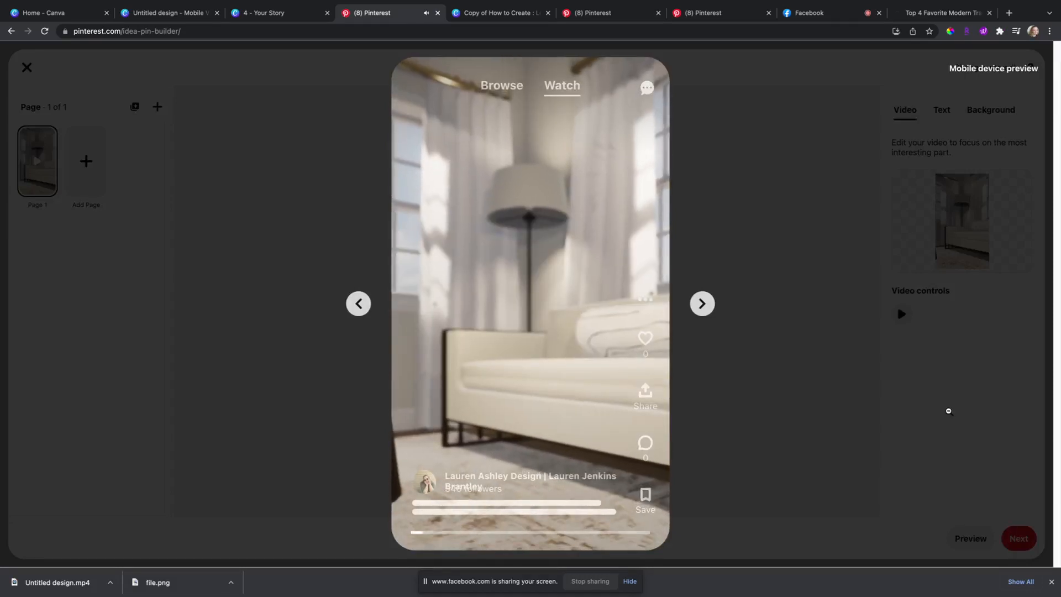
click(948, 410)
click(1019, 529)
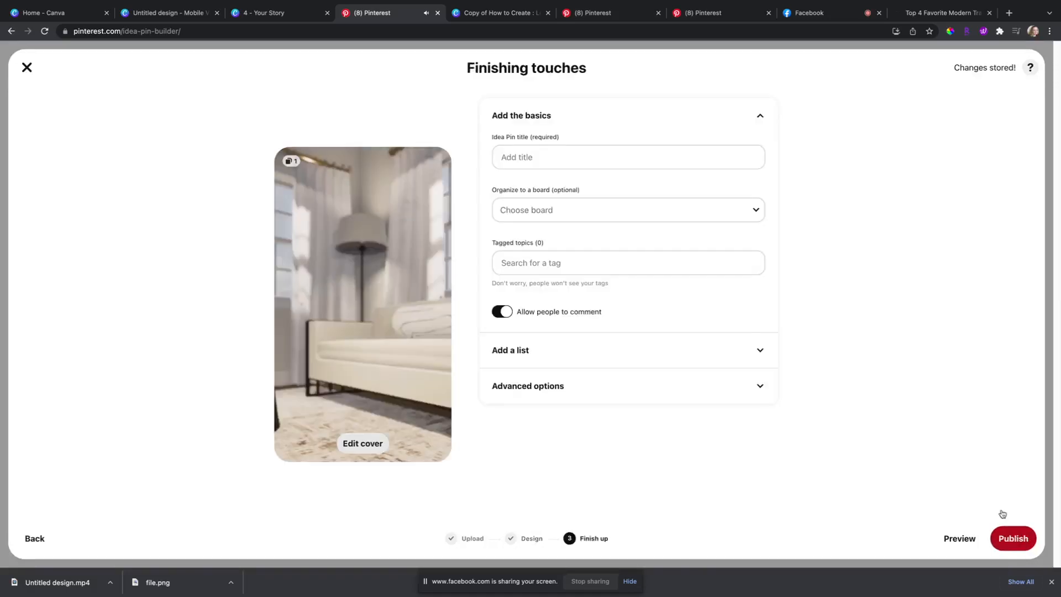
click(528, 162)
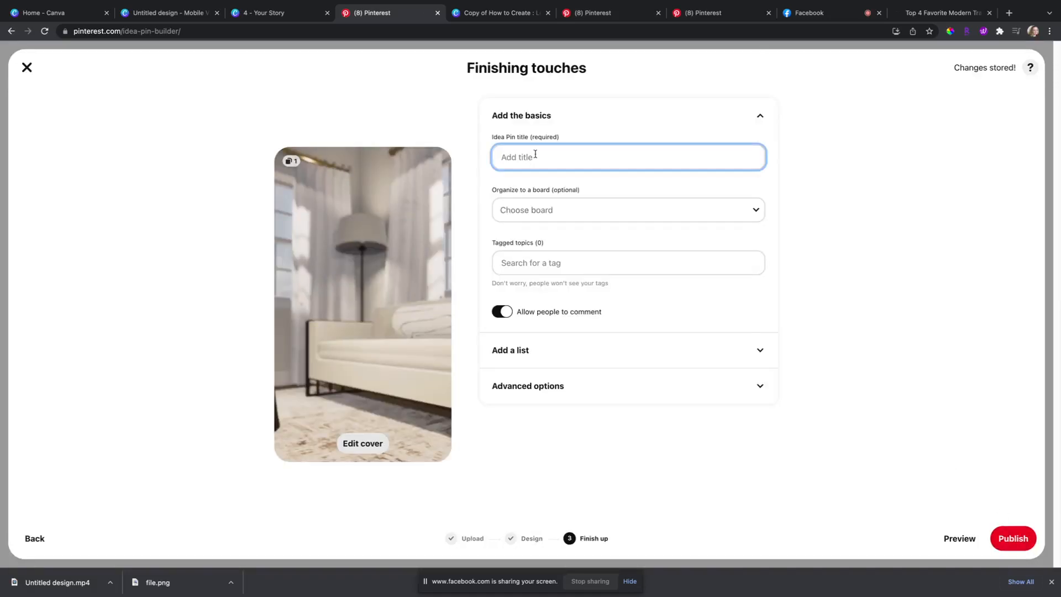
click(1009, 13)
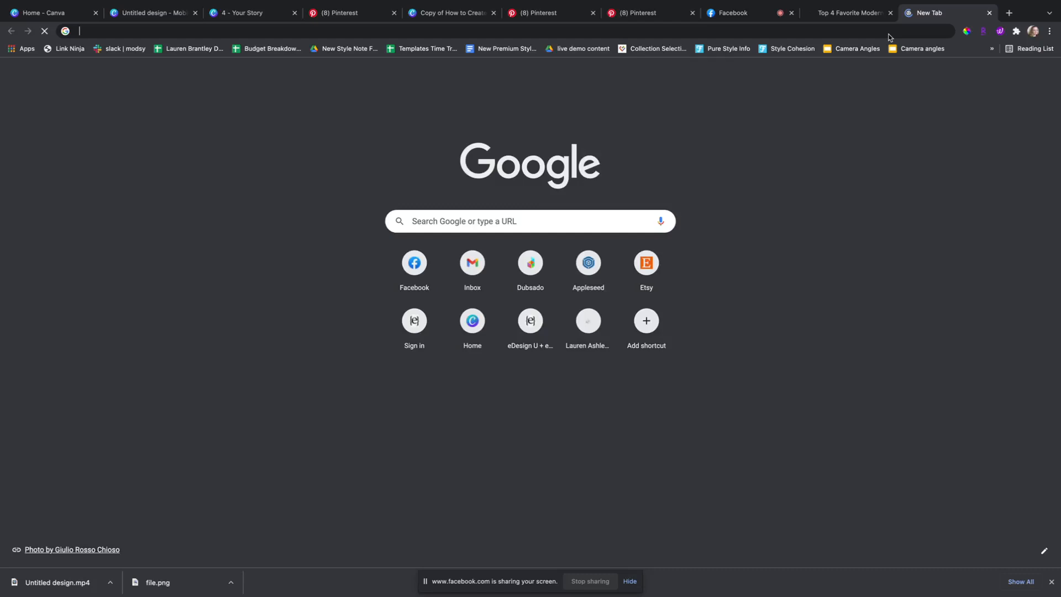
Step: Load interior3drenderings.com and copy the site's tagline
text(interior3drenderings.com)
key(Return)
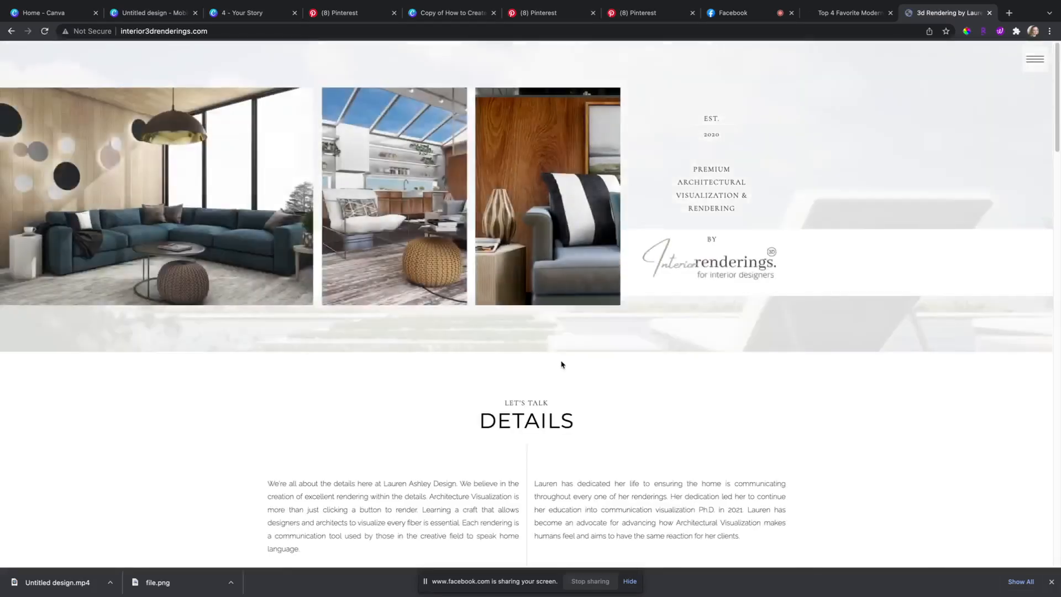
scroll(657, 313, down, 10)
scroll(688, 191, up, 10)
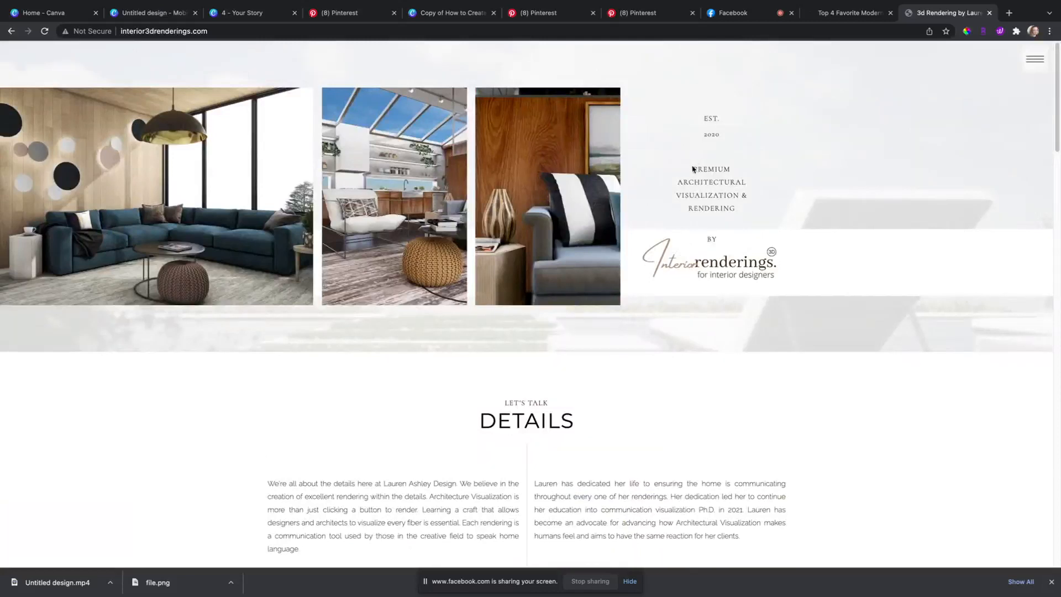
triple_click(694, 167)
click(737, 213)
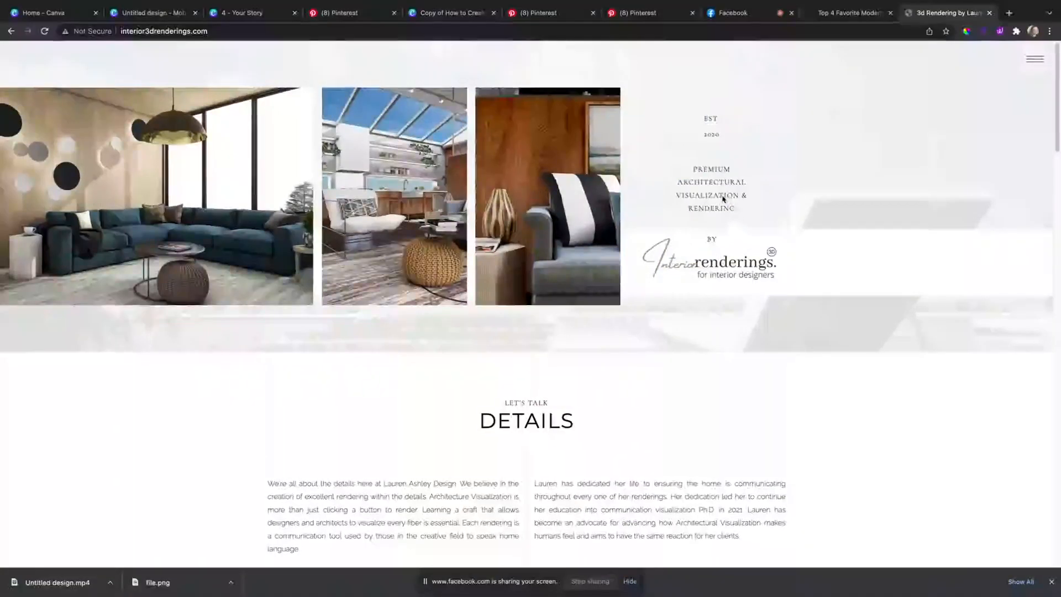
triple_click(696, 169)
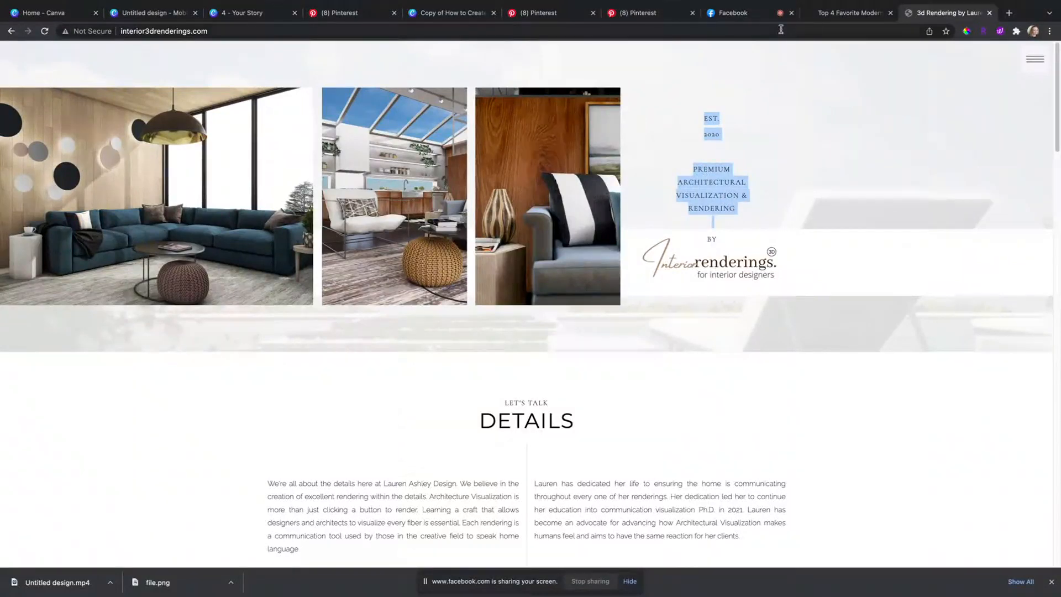
Step: Paste the tagline as the pin title and delete '2020 EST.' to leave PREMIUM ARCHITECTURAL VISUALIZATION & RENDERING
click(539, 15)
click(342, 12)
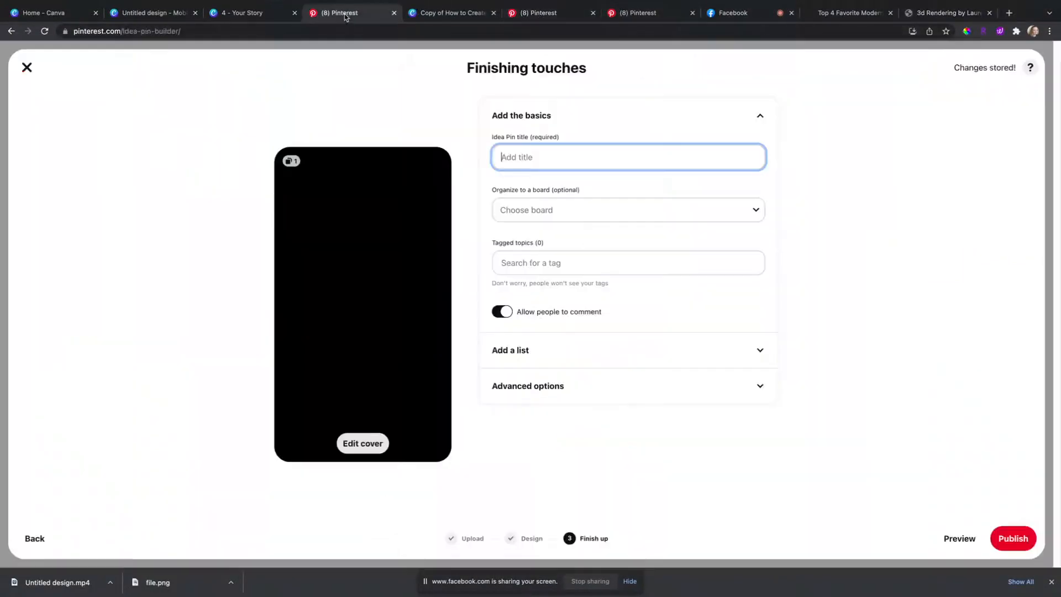
click(603, 163)
key(ctrl+v)
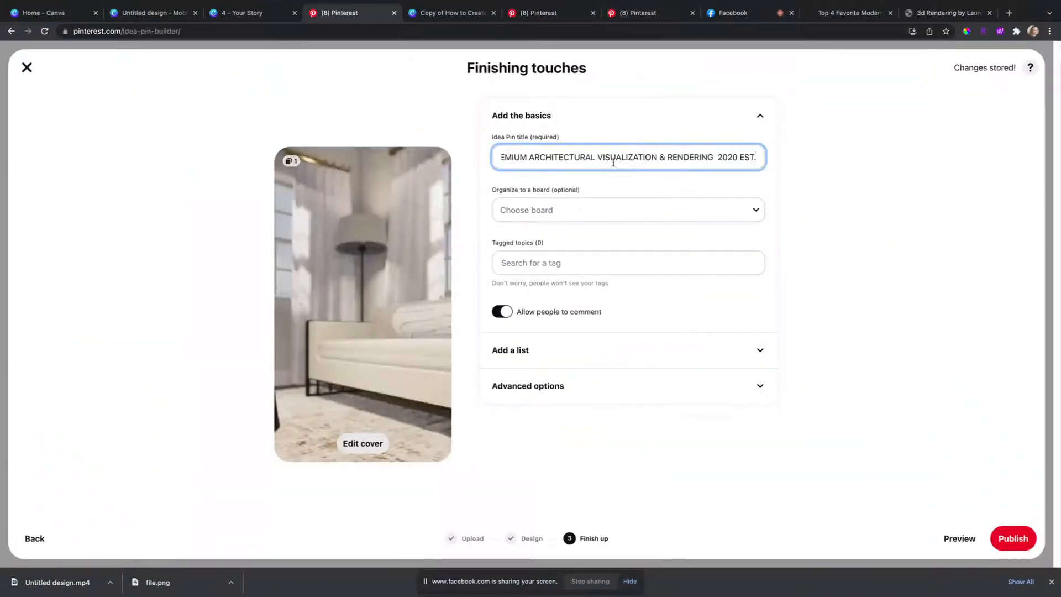
drag(756, 157, 717, 157)
key(BackSpace)
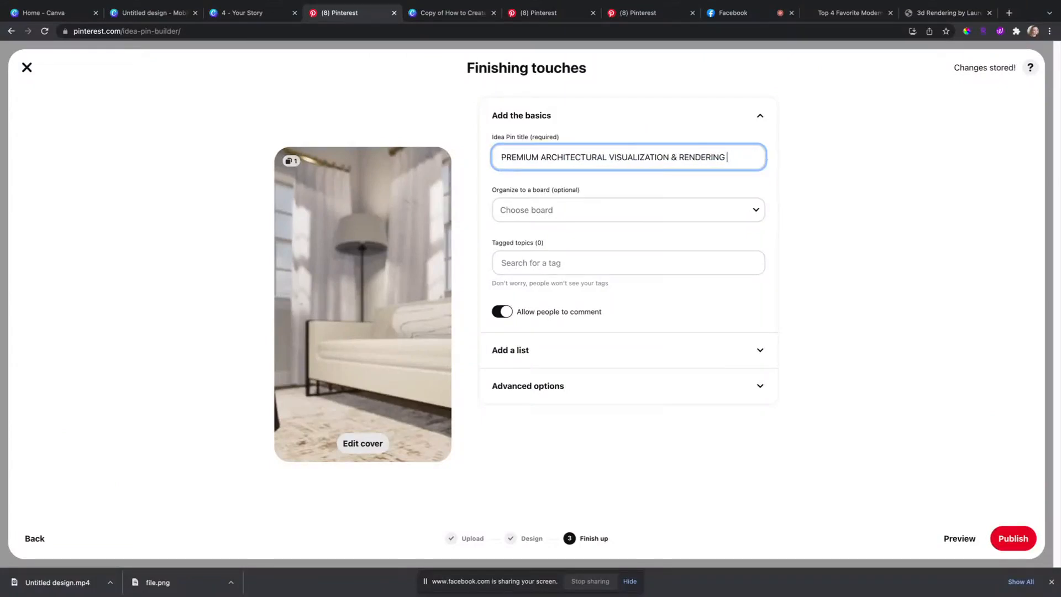
drag(603, 159, 448, 159)
click(559, 209)
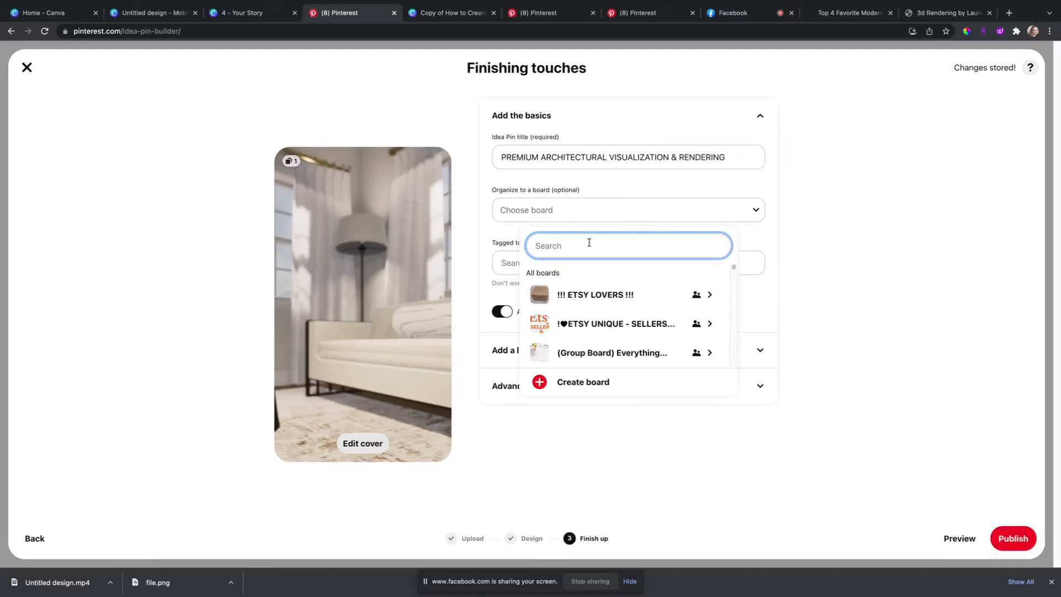
Step: Search boards for 'laure' and assign the pin to the Interior Design board
click(590, 244)
text(laure)
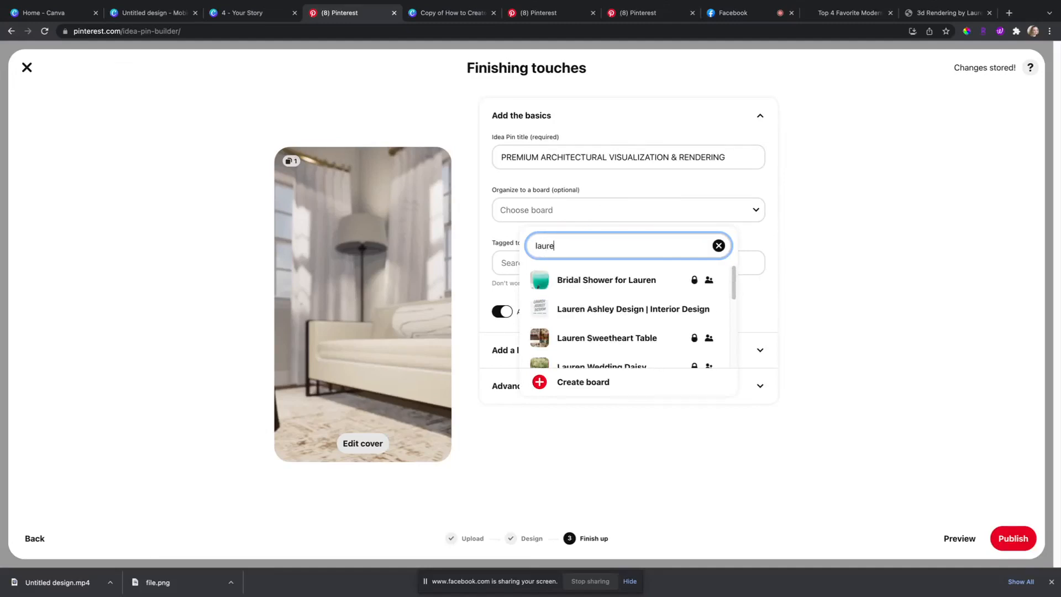
click(604, 310)
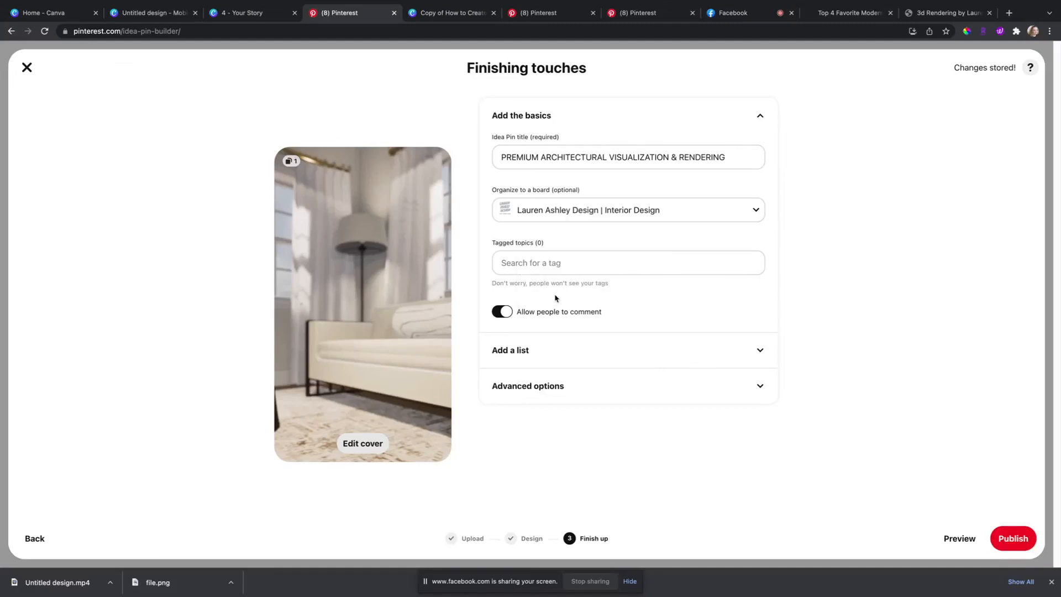
Step: Tag the pin with Home Interior Design and Interior Architecture topics
click(564, 259)
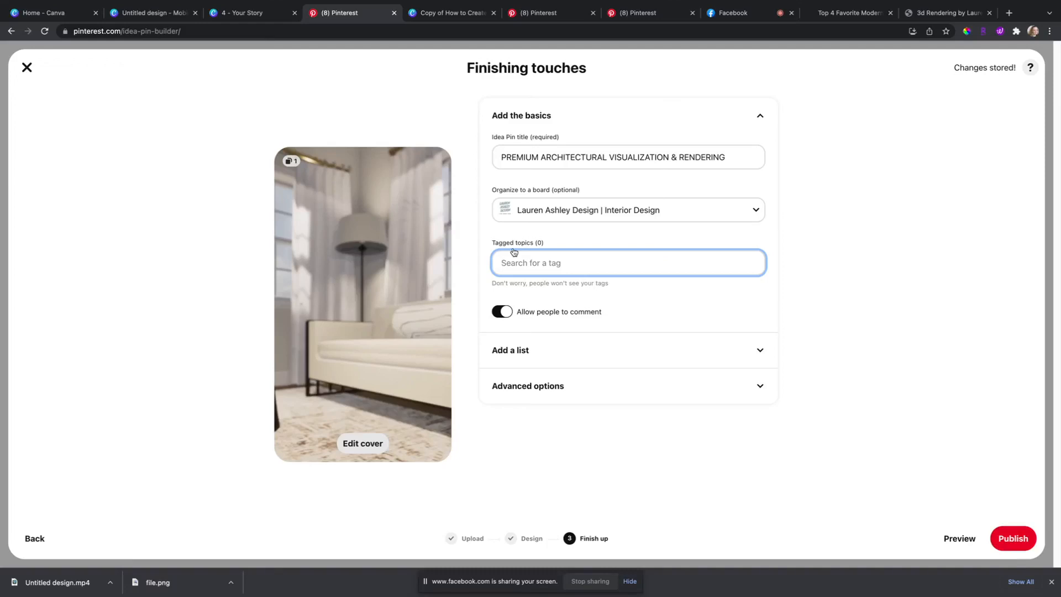
text(interior)
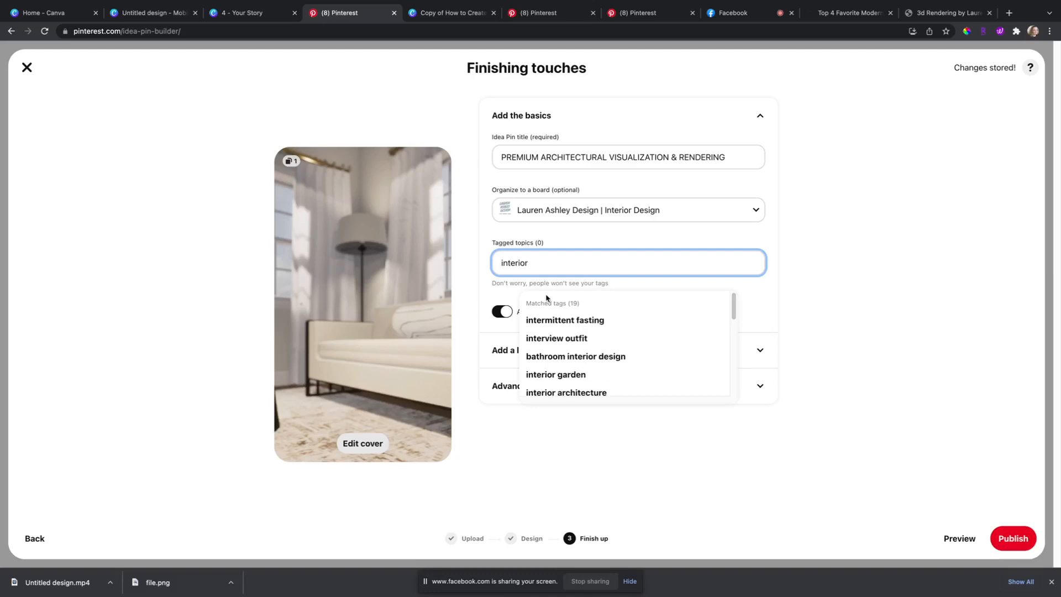
text( desi)
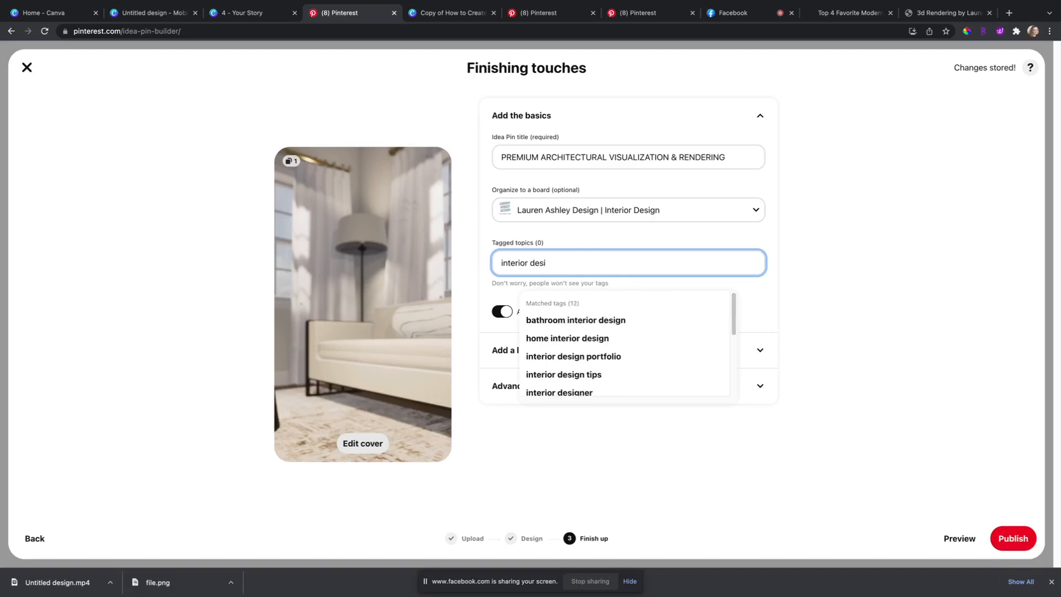
click(561, 339)
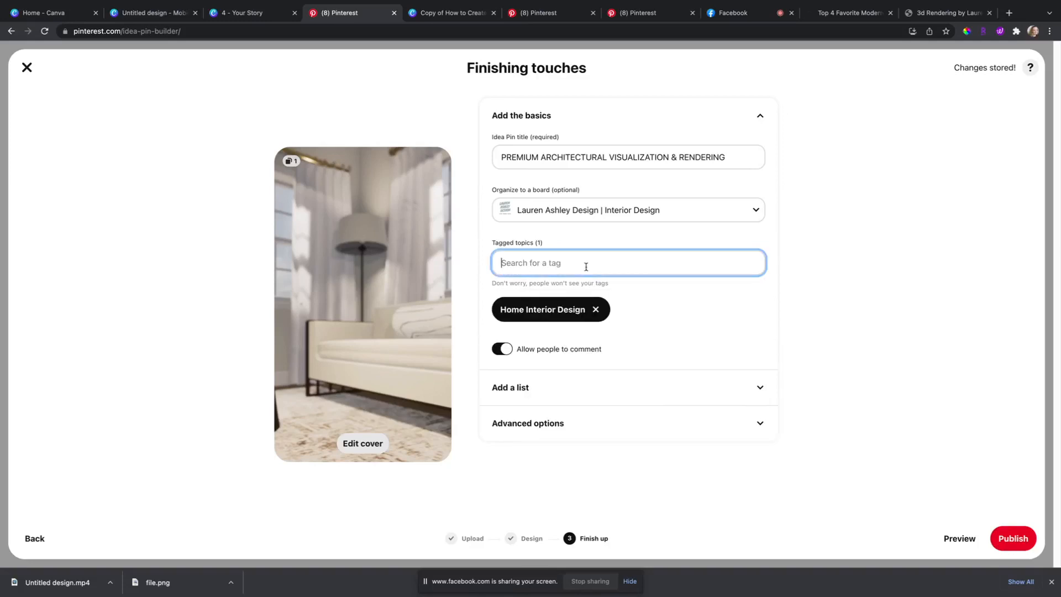
text(interior)
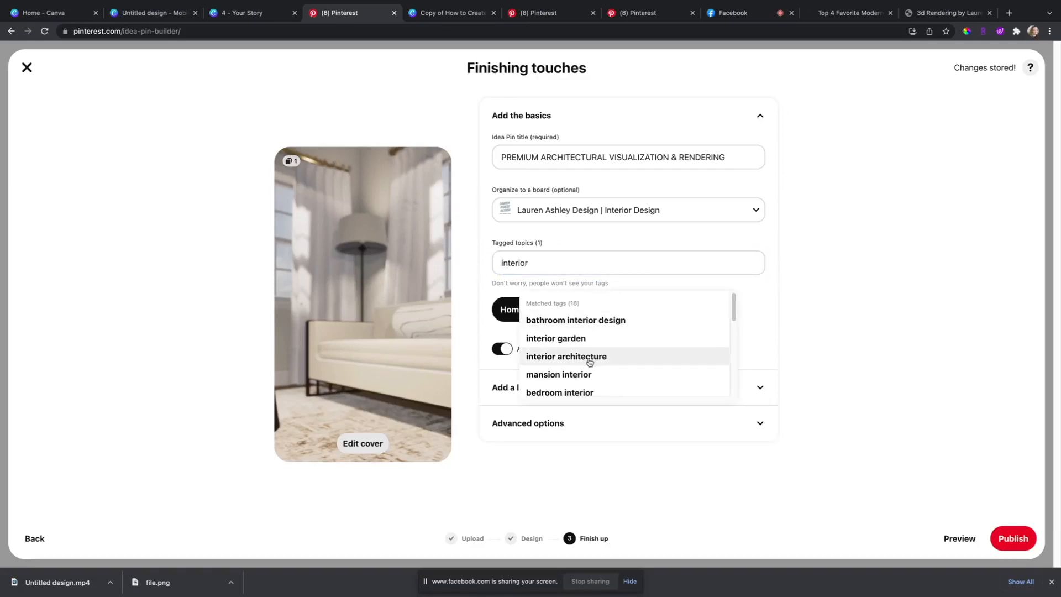
click(590, 358)
Step: Add the Interior Design Tips and Luxury Interior Design topic tags
click(567, 266)
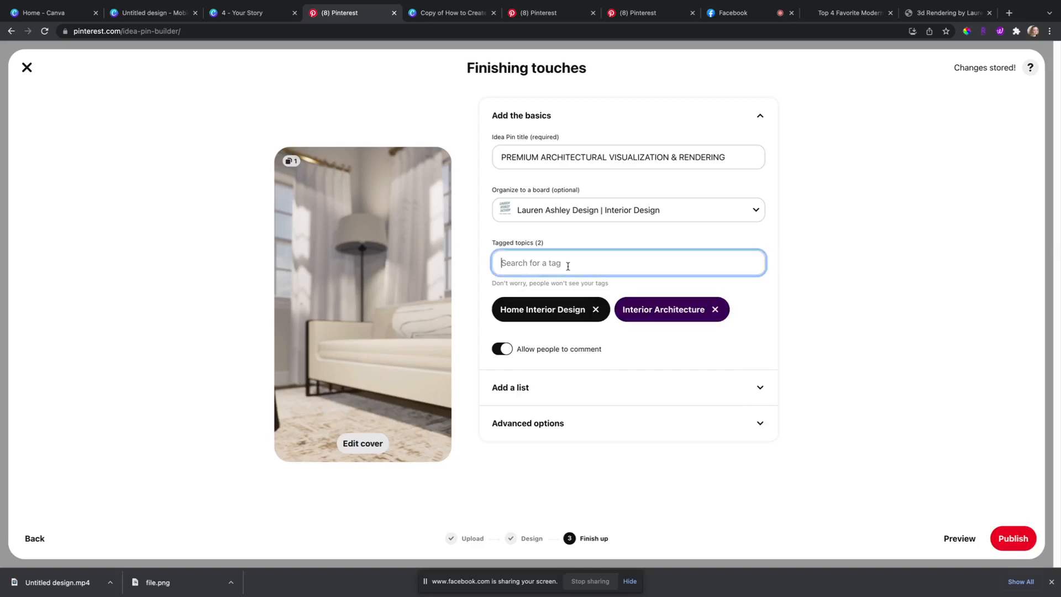
text(interoi)
key(BackSpace)
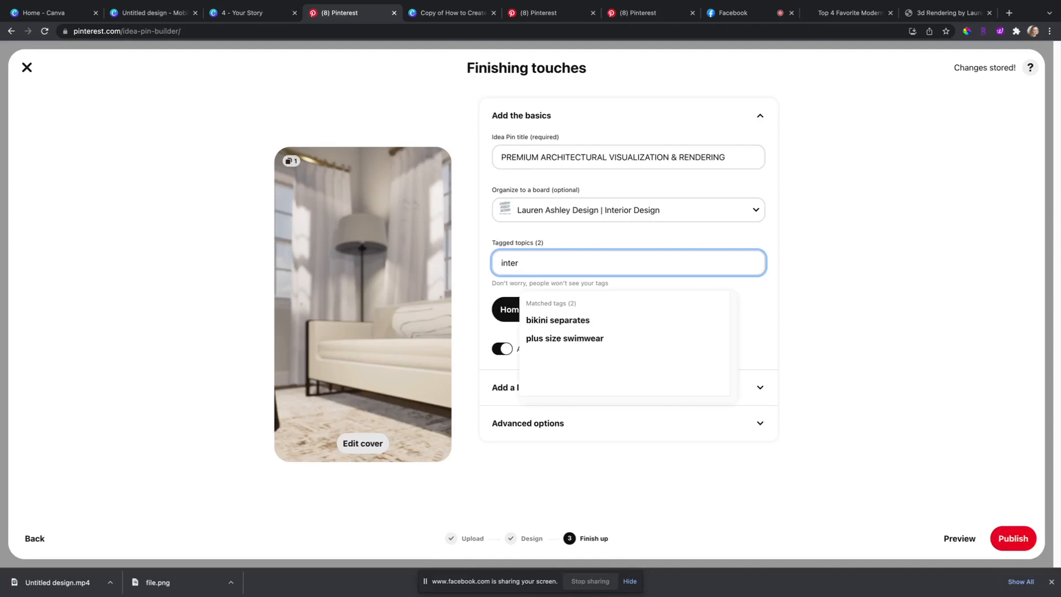
text(ior design)
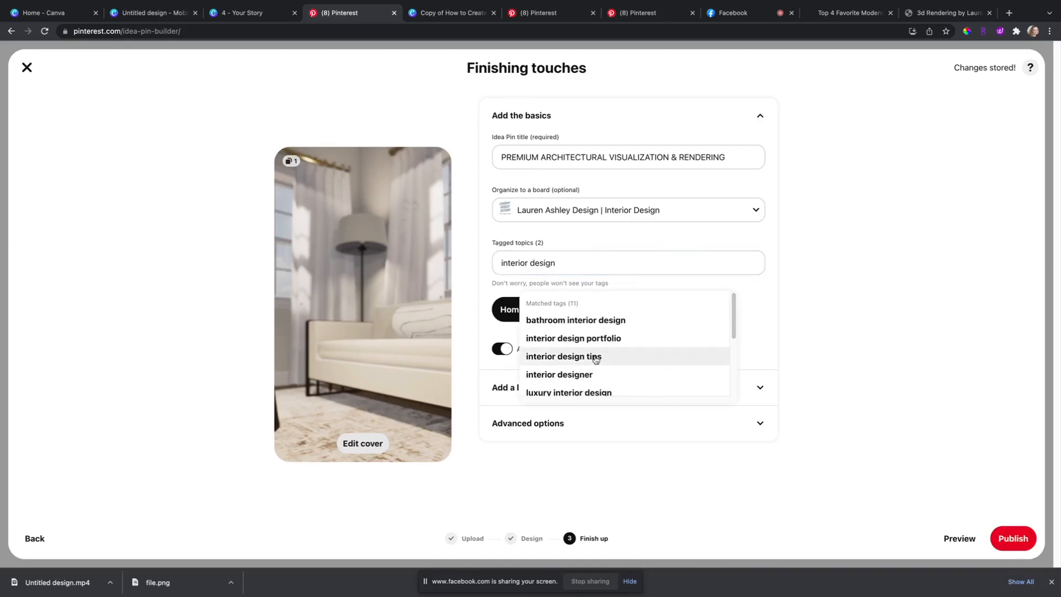
click(597, 361)
click(575, 263)
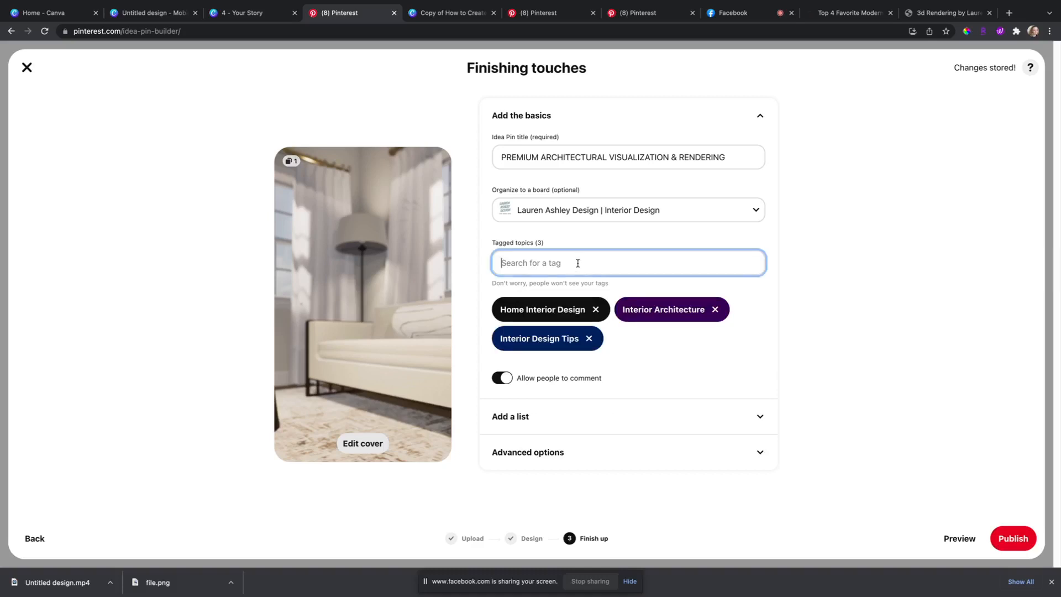
text(inteio)
key(BackSpace)
text(rior design)
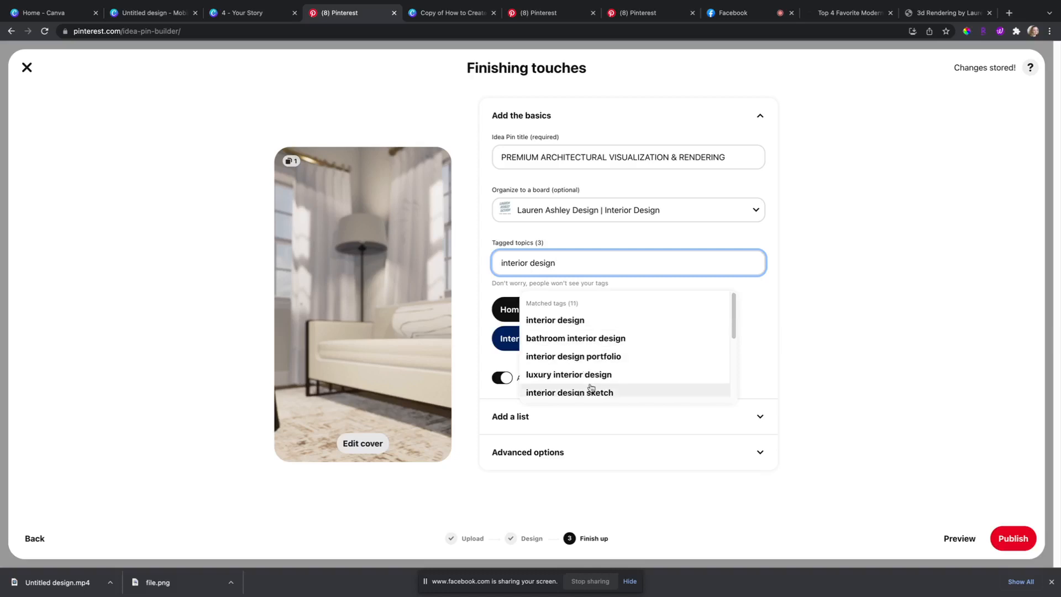
click(590, 375)
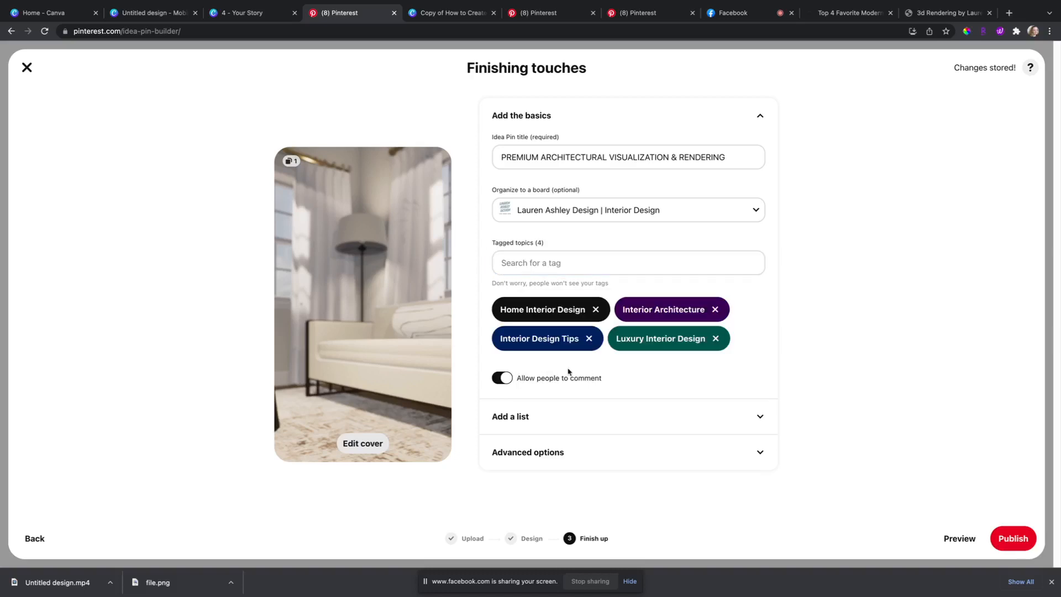
click(552, 457)
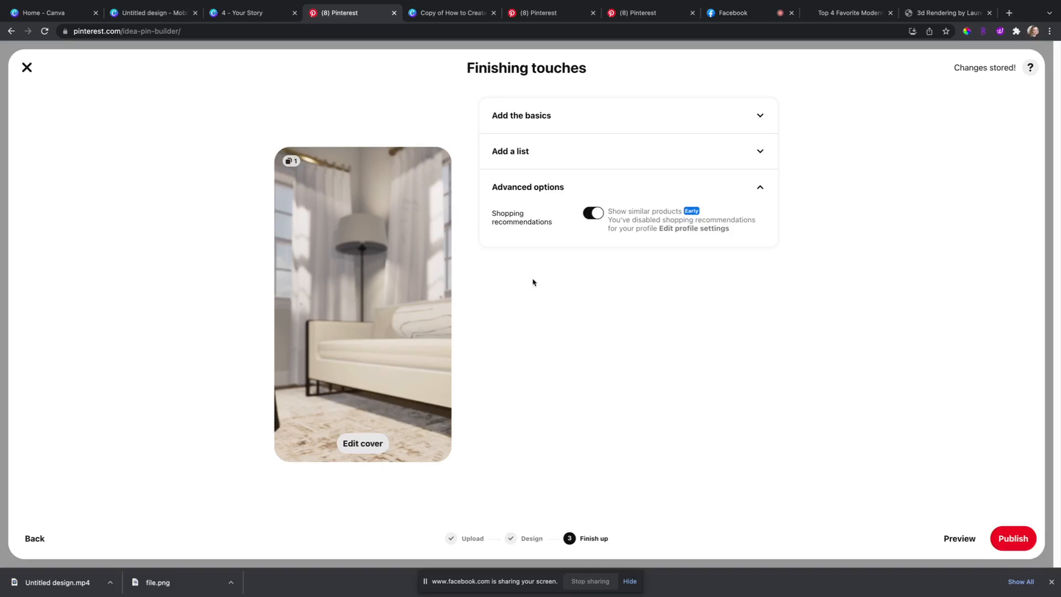
Step: Switch off Show similar products under Advanced options and check the pin in phone preview
click(633, 121)
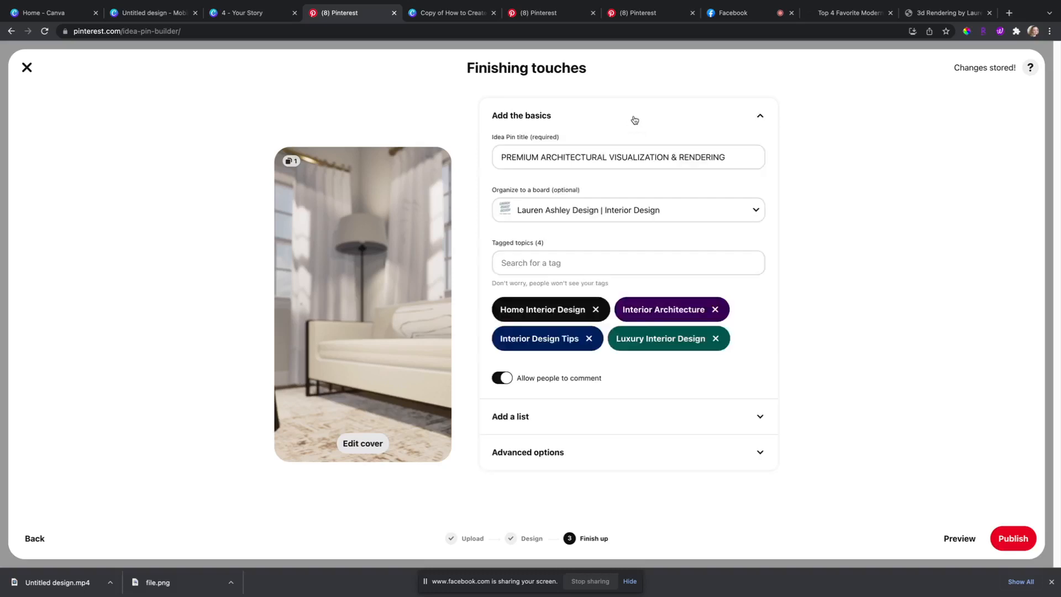
click(559, 457)
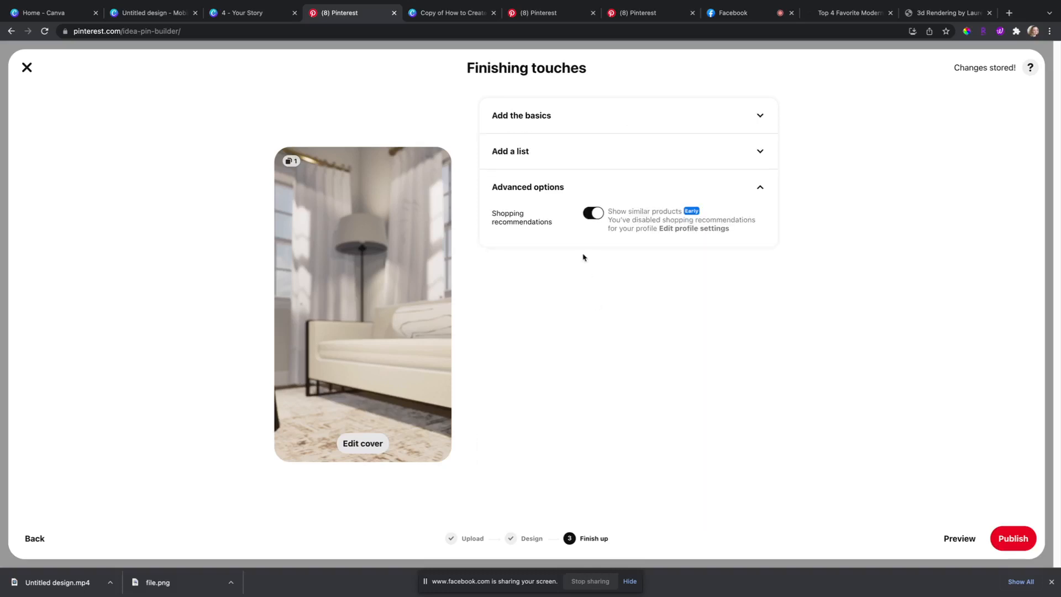
click(597, 213)
click(541, 117)
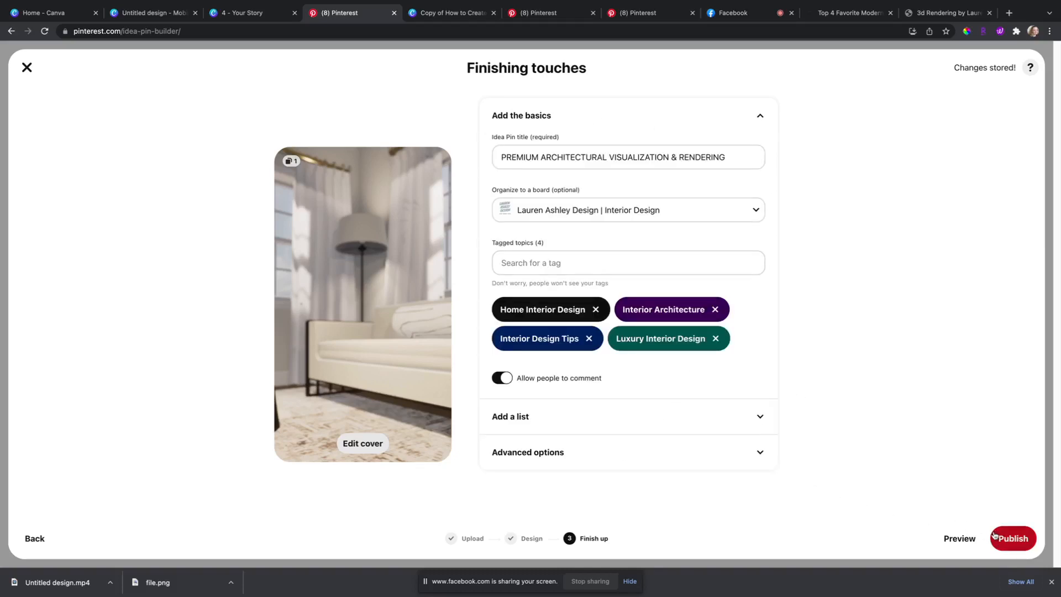
click(964, 539)
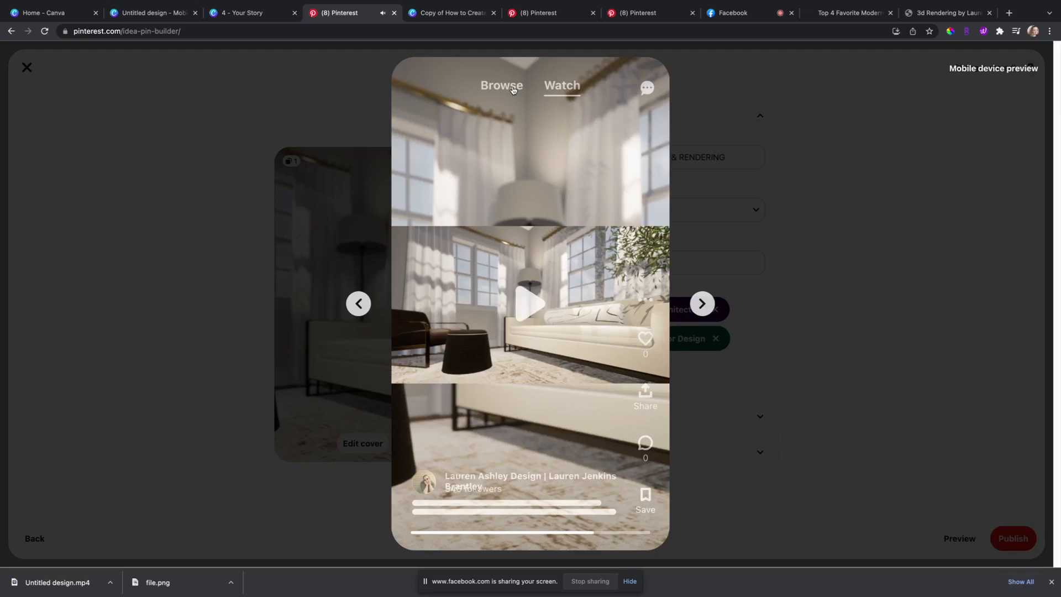
click(679, 172)
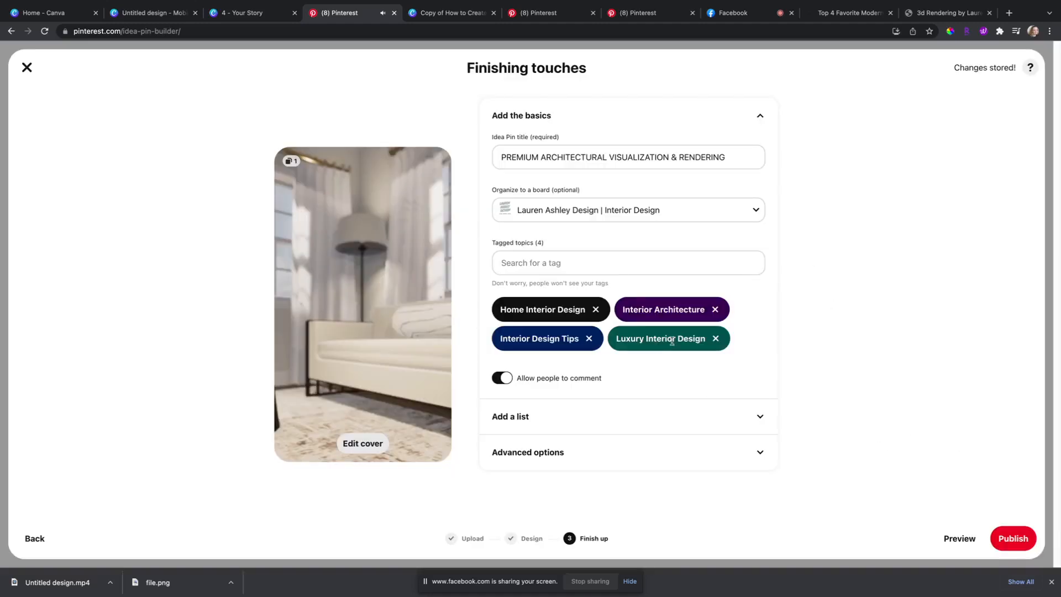
Step: Add a Notes list to the pin and paste the interior3drenderings.com address into it
click(716, 424)
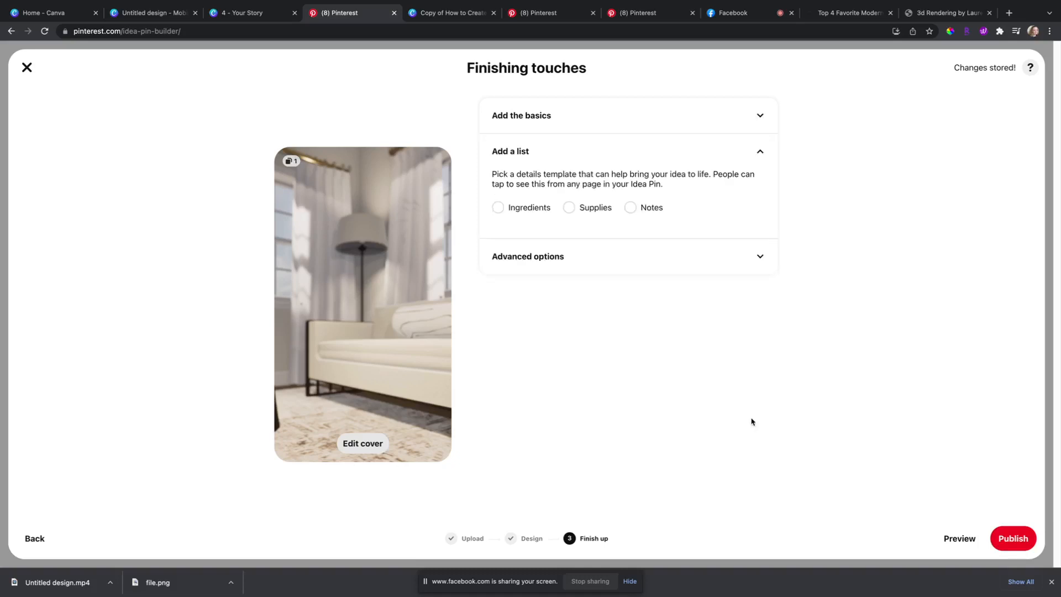
click(630, 207)
click(589, 264)
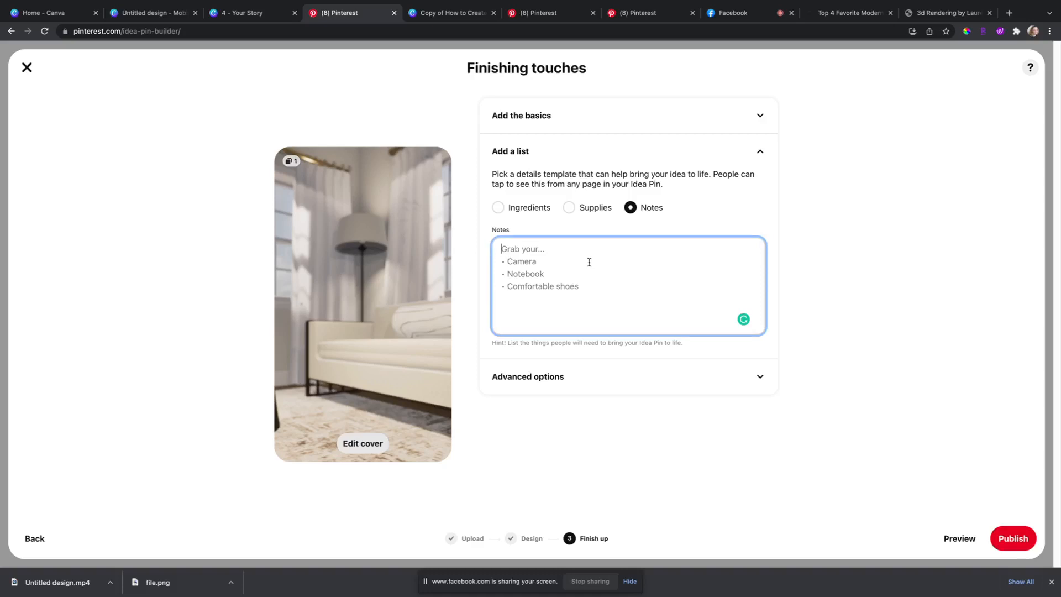
click(920, 13)
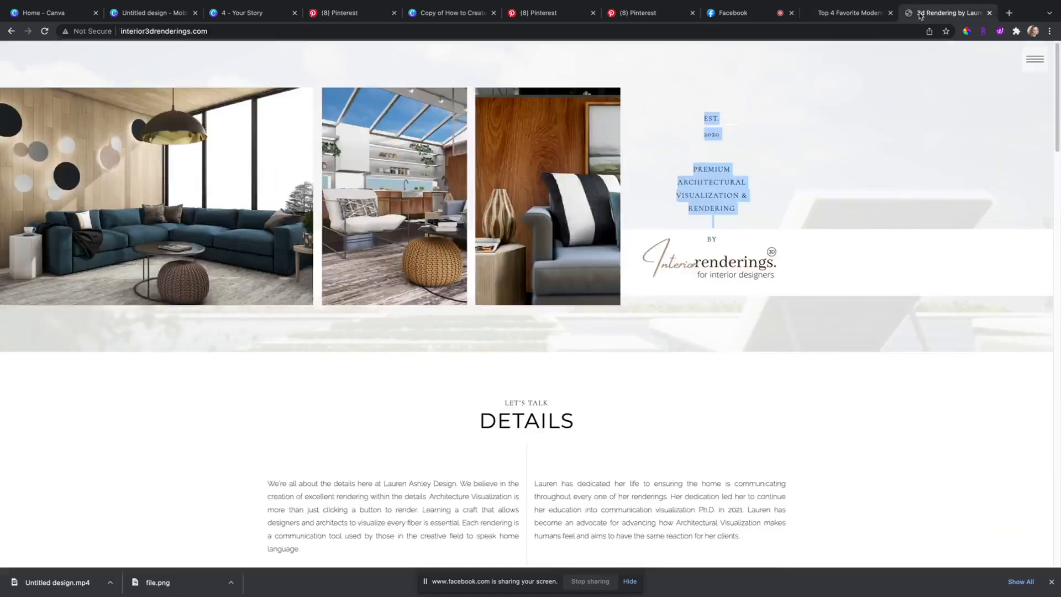
click(466, 32)
key(ctrl+c)
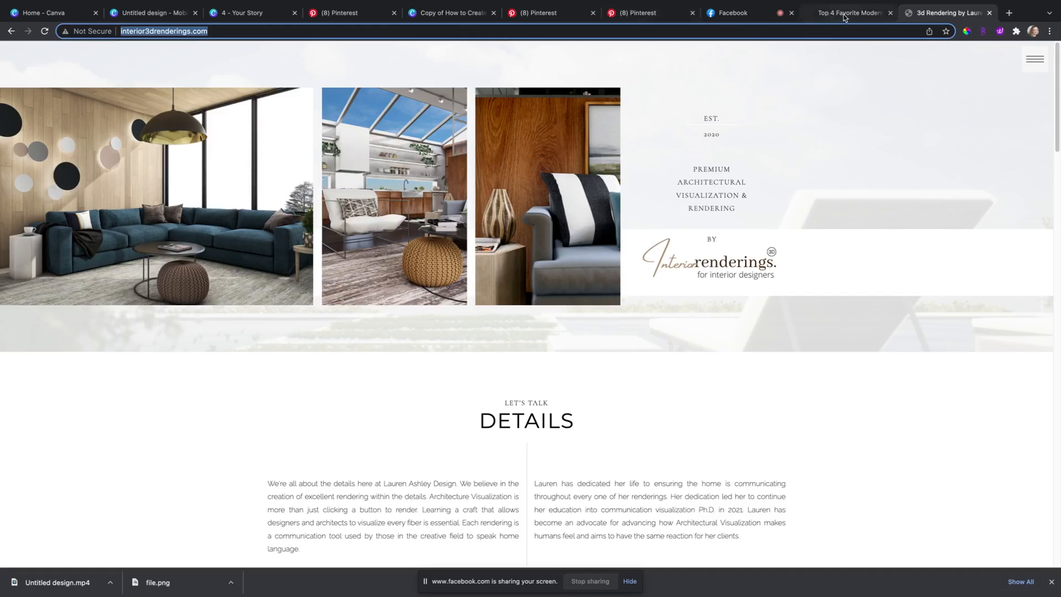
click(339, 12)
key(ctrl+v)
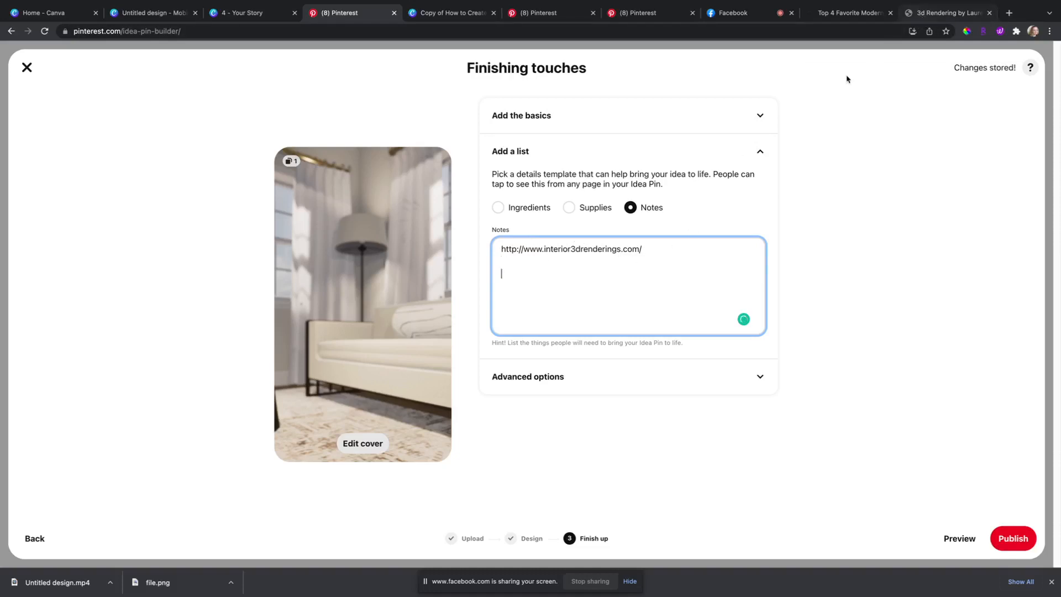
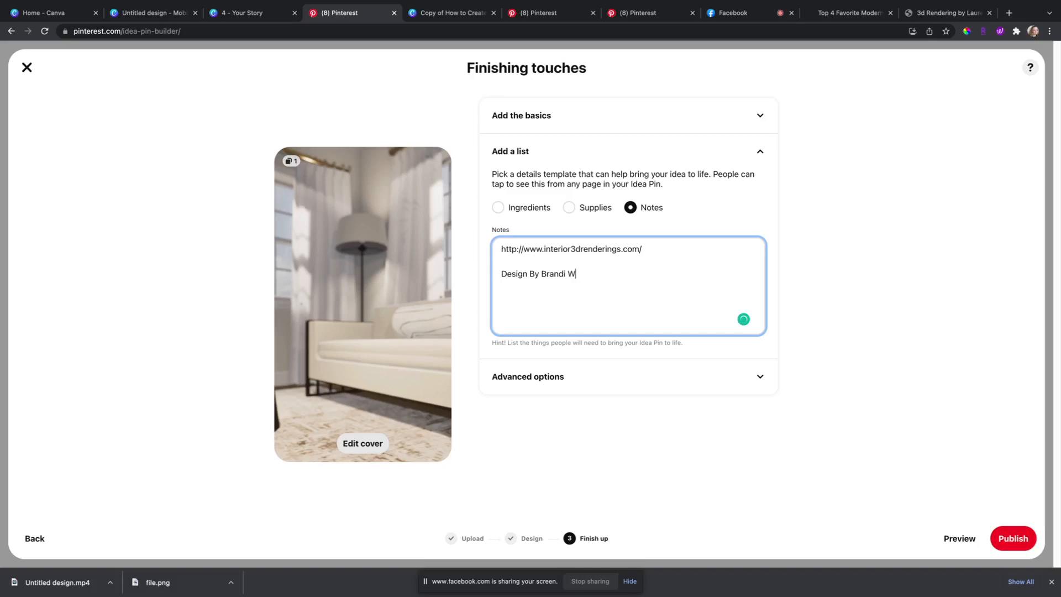
Step: Type the designer credit and paste the first Details paragraph from the website into the notes
click(934, 12)
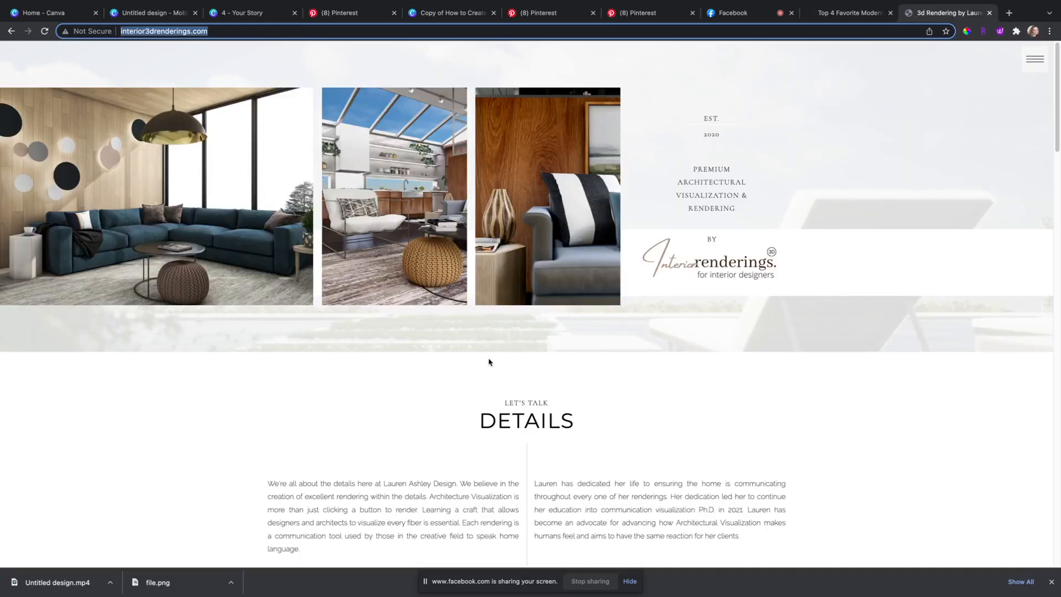
scroll(343, 467, down, 3)
drag(269, 382, 358, 450)
key(super+c)
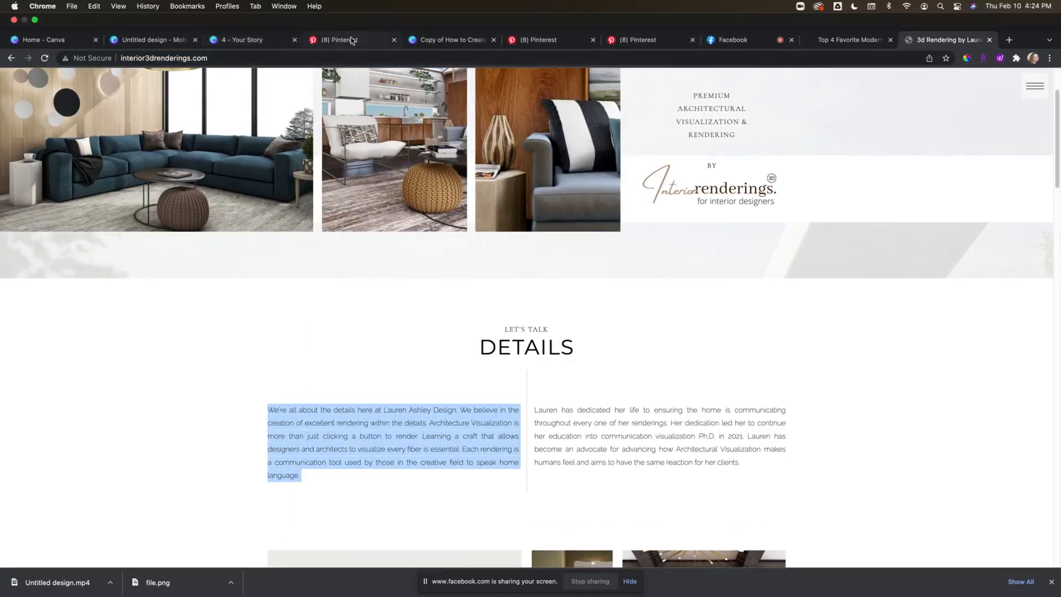
click(351, 40)
key(super+v)
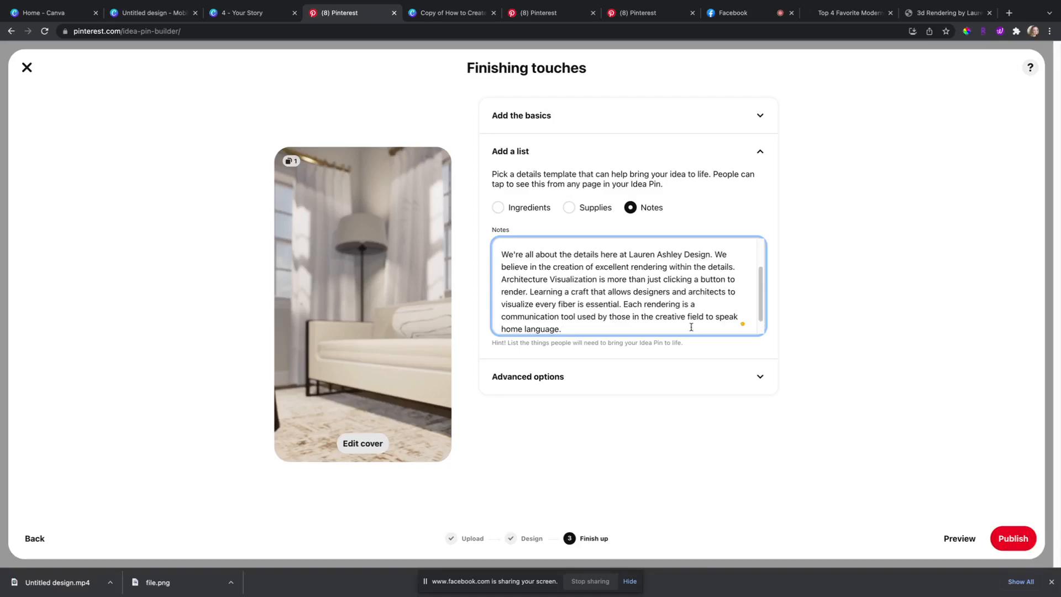
key(Return)
key(Return)
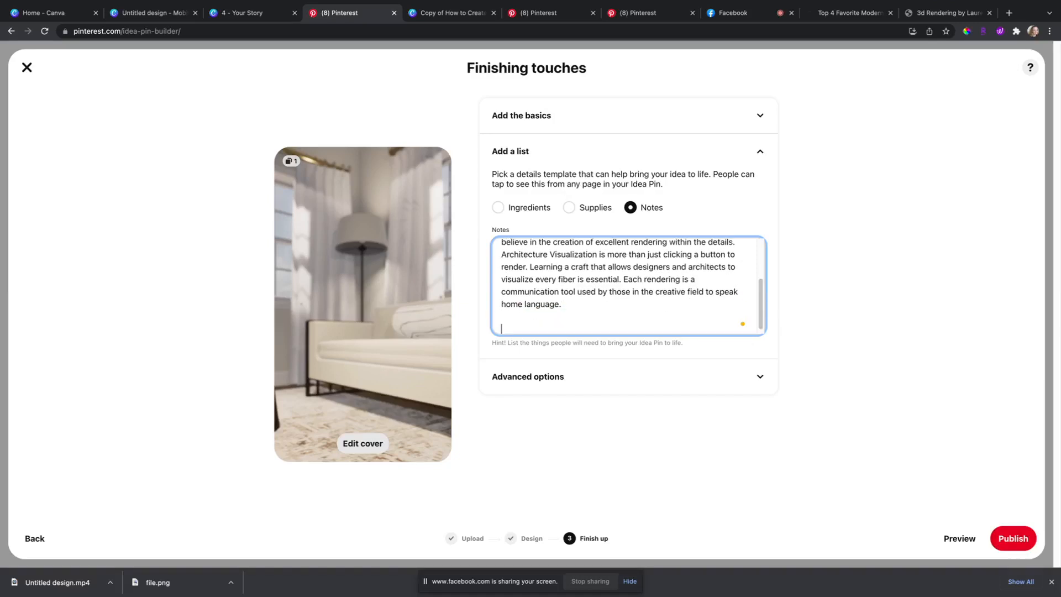
Step: Paste the second Details paragraph from the website into the notes
click(931, 12)
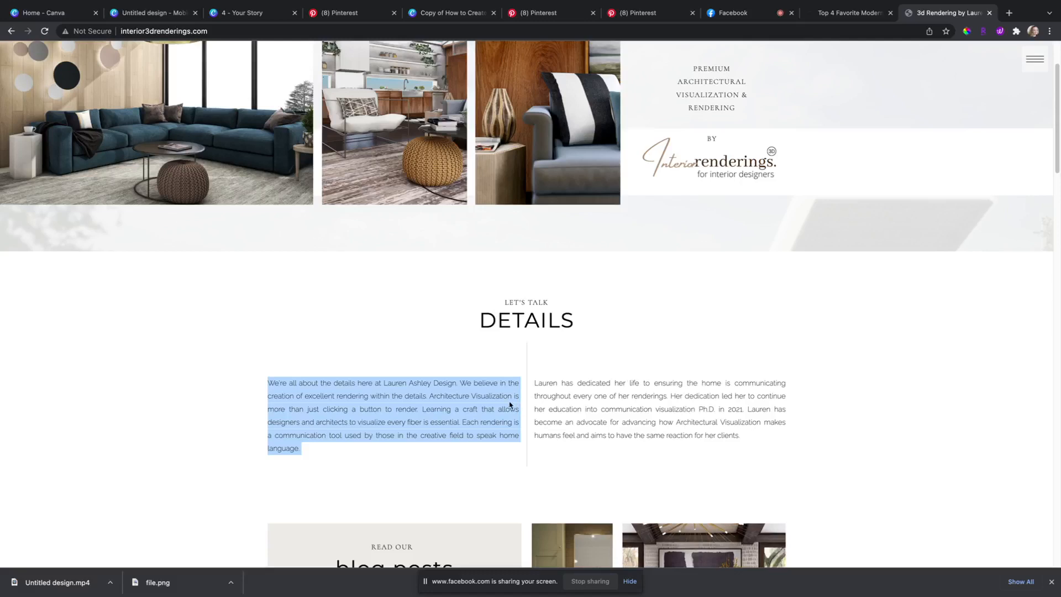
drag(535, 383, 765, 440)
key(super+c)
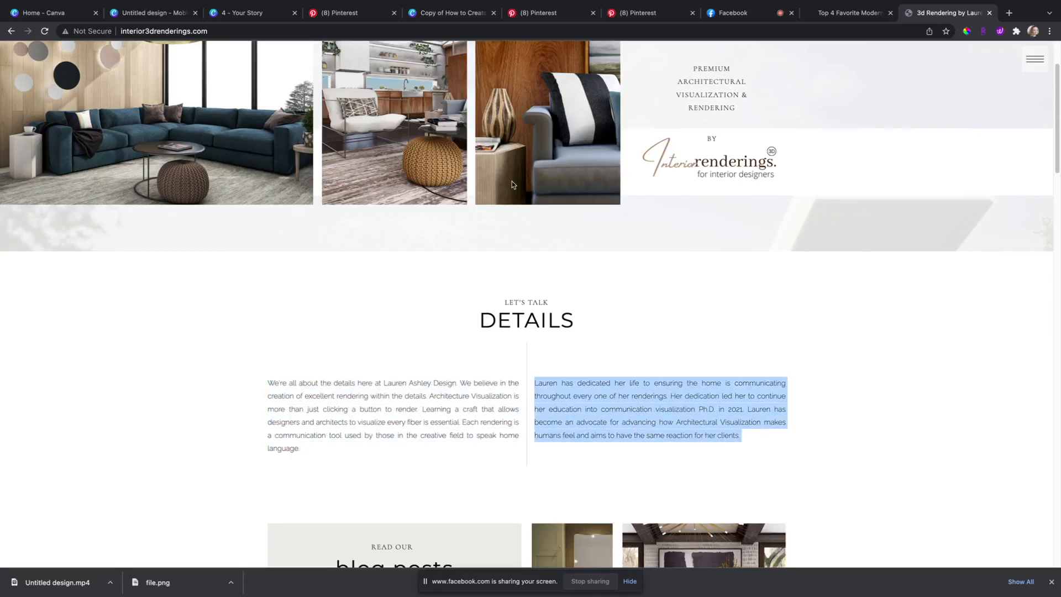
click(367, 18)
key(super+v)
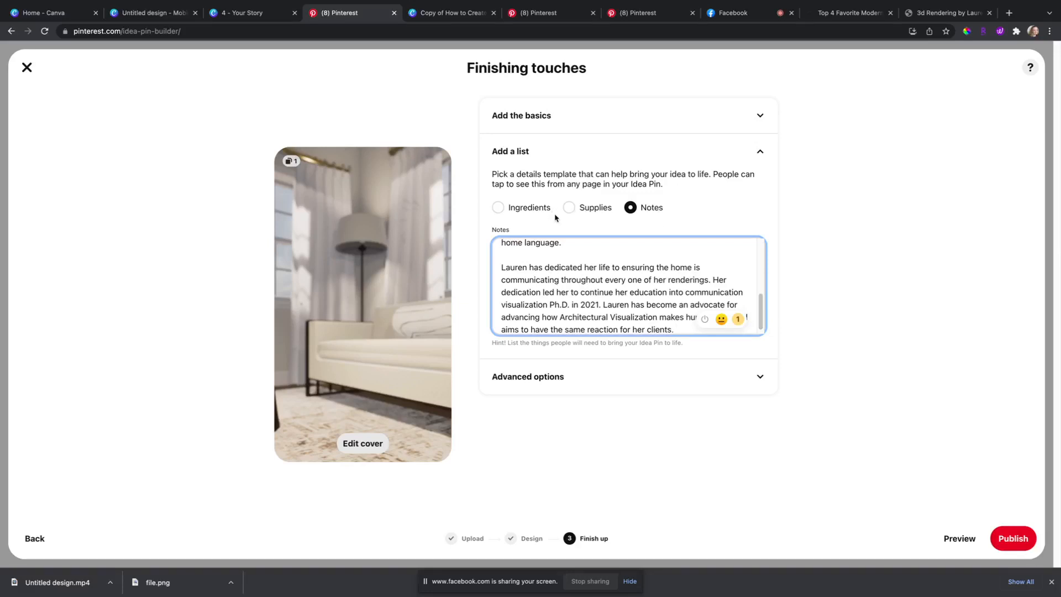
scroll(628, 269, up, 10)
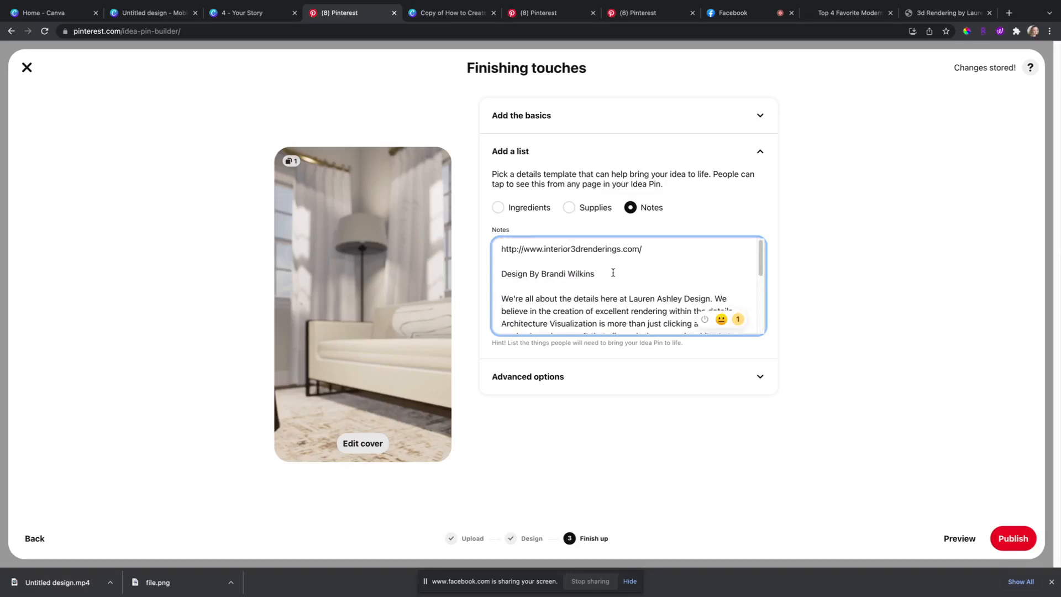
scroll(612, 273, down, 5)
scroll(612, 275, up, 5)
scroll(639, 244, down, 5)
scroll(638, 245, up, 5)
drag(641, 248, 496, 242)
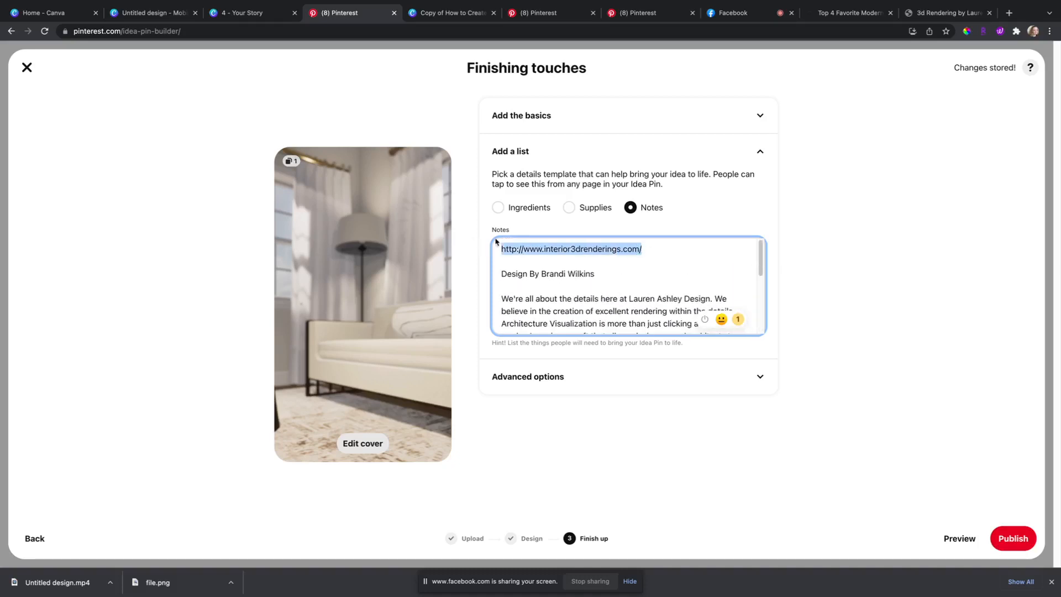
click(755, 219)
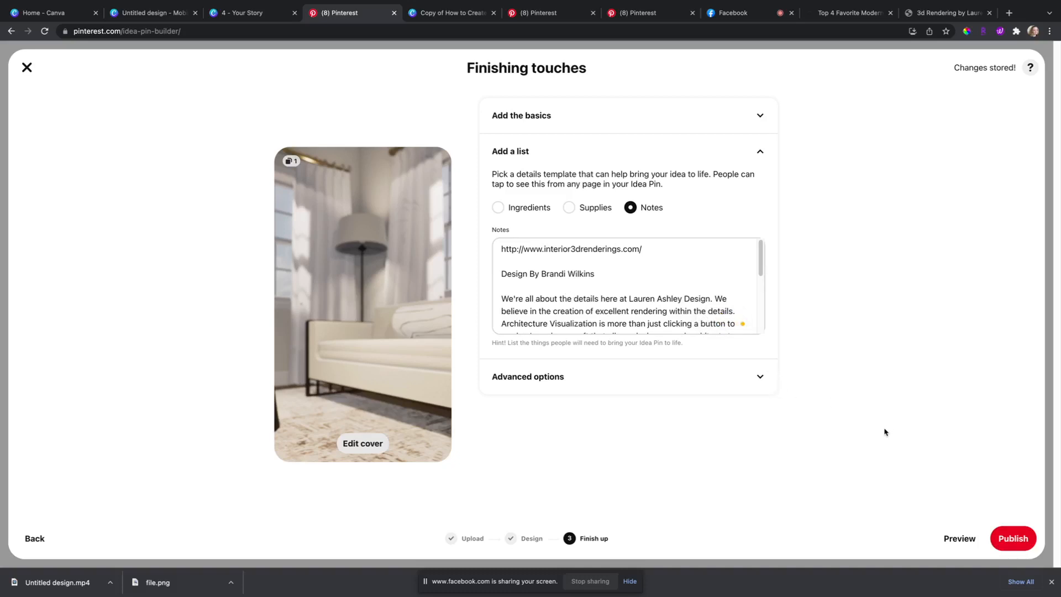
Step: Publish the Idea Pin, review its description and replay its video, then return to Canva
click(1014, 538)
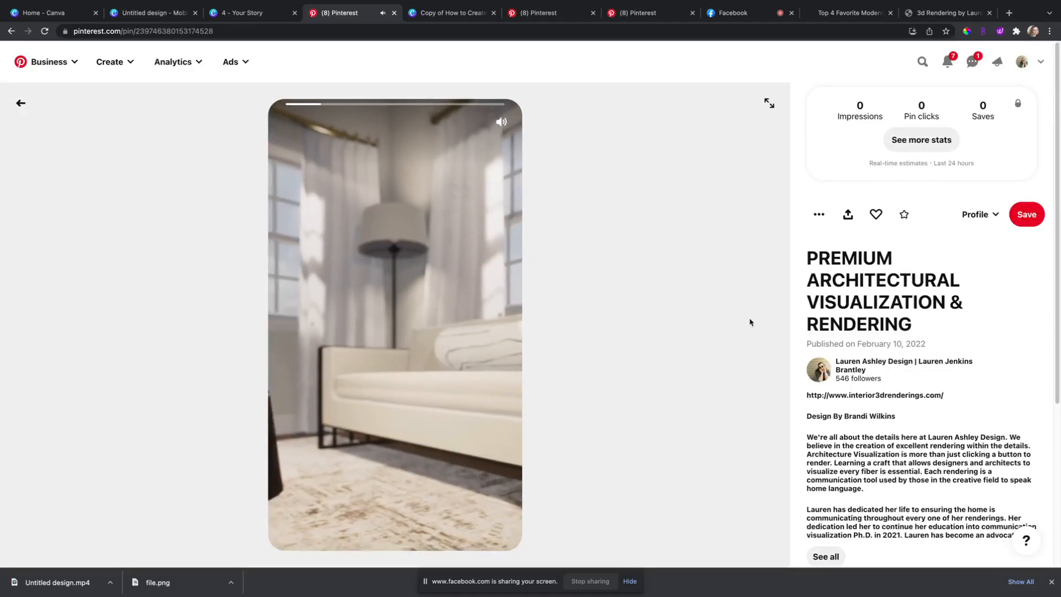
scroll(898, 423, down, 2)
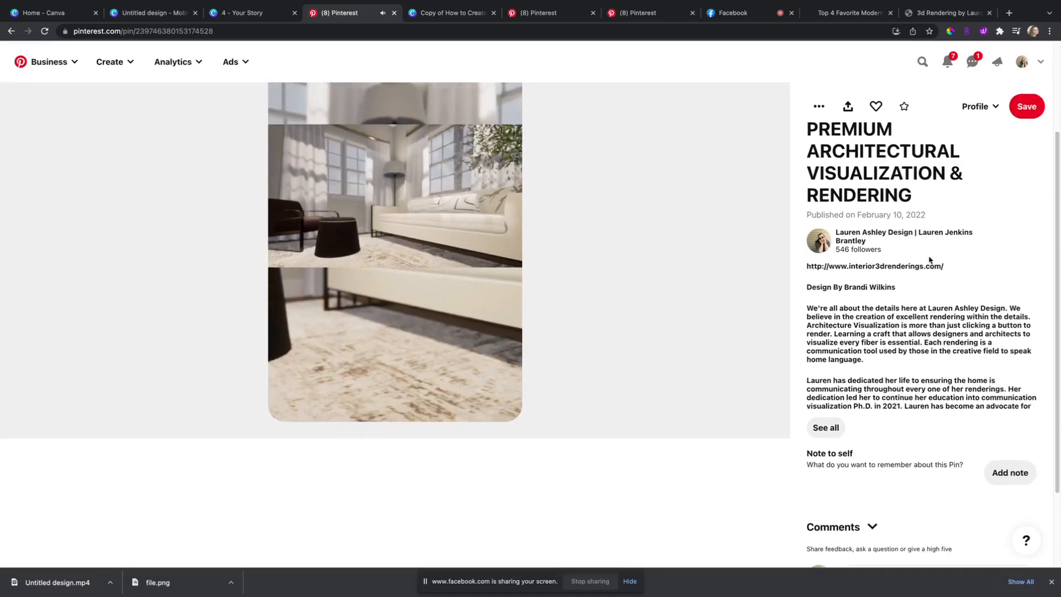
drag(947, 268, 802, 271)
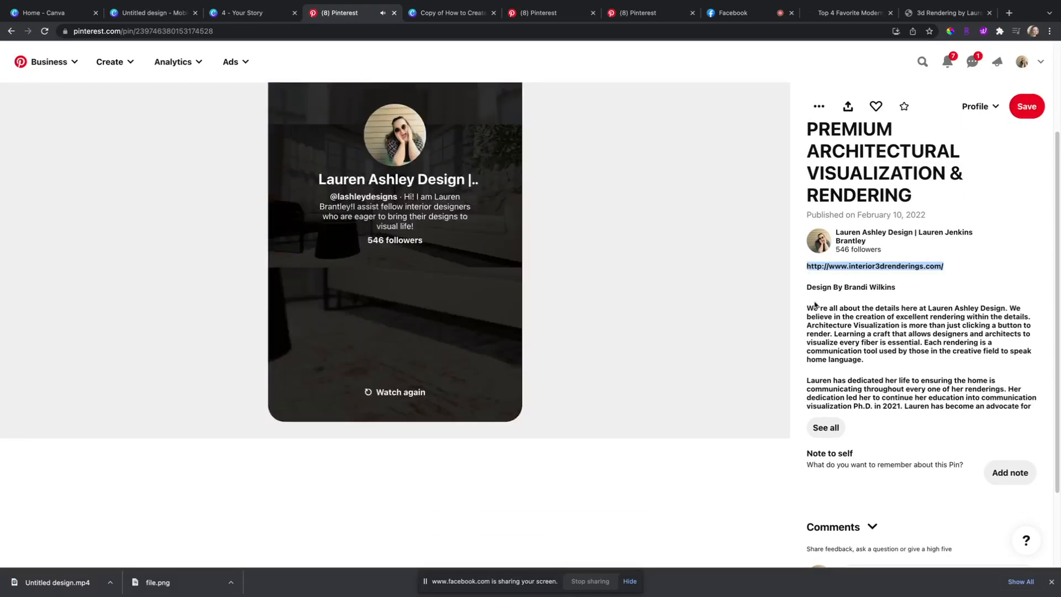
scroll(679, 358, up, 3)
click(864, 437)
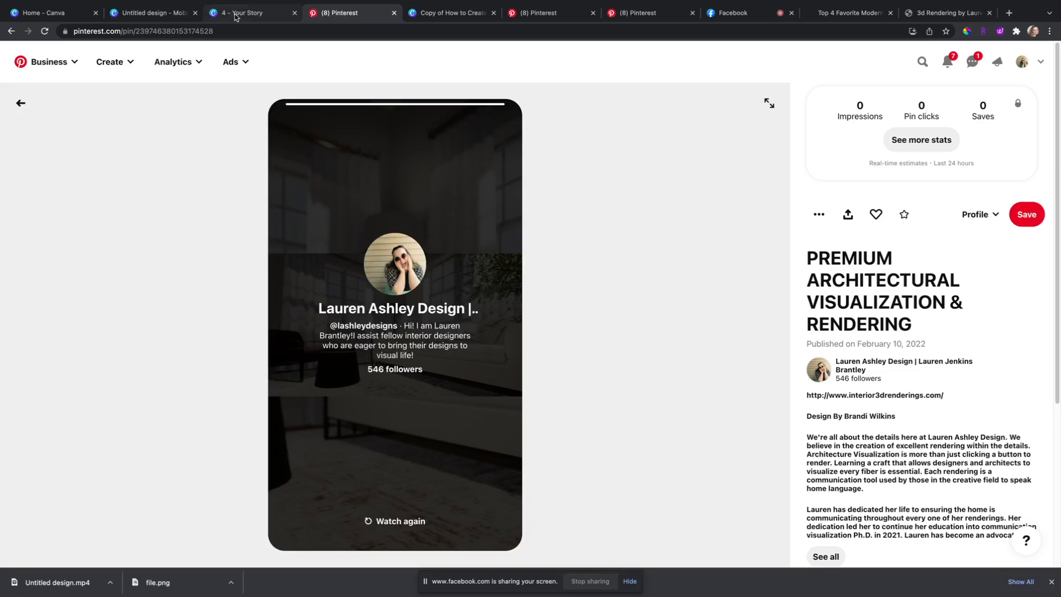
click(400, 520)
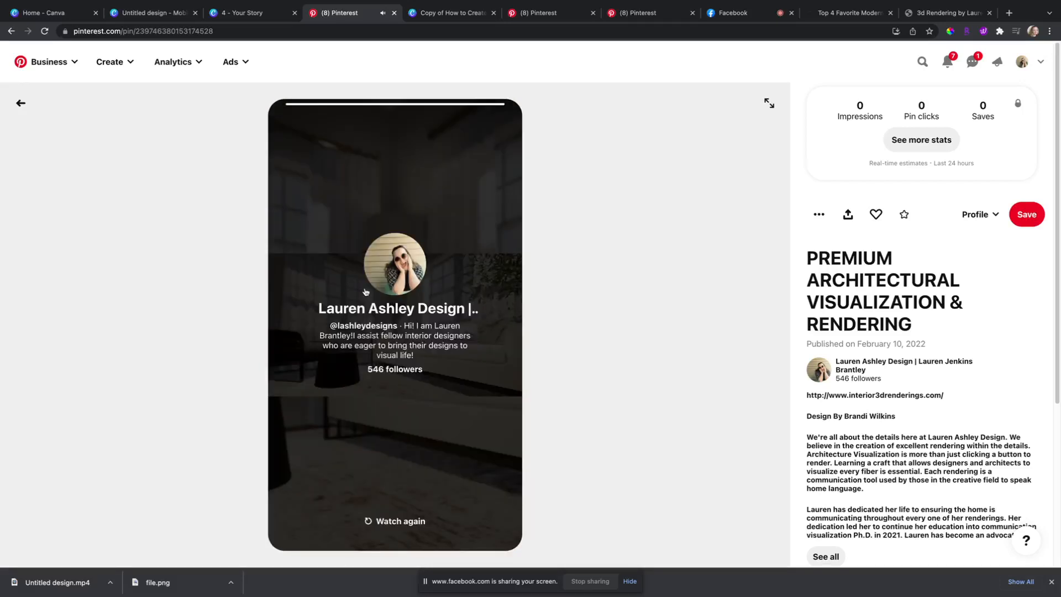
click(150, 20)
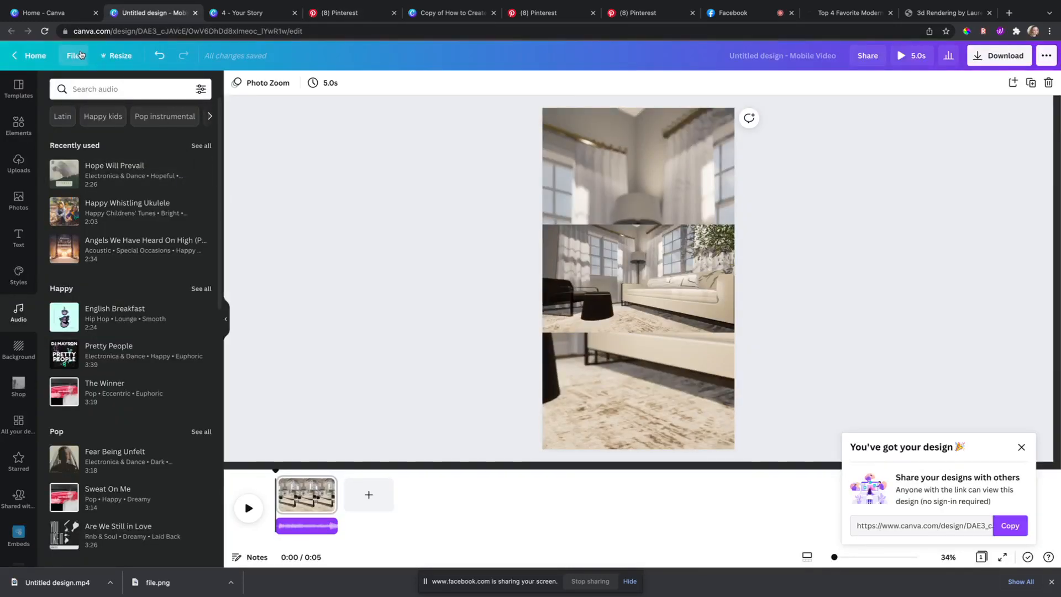
Step: From Canva Home, open the Content Planner showing the February 2022 calendar
click(443, 15)
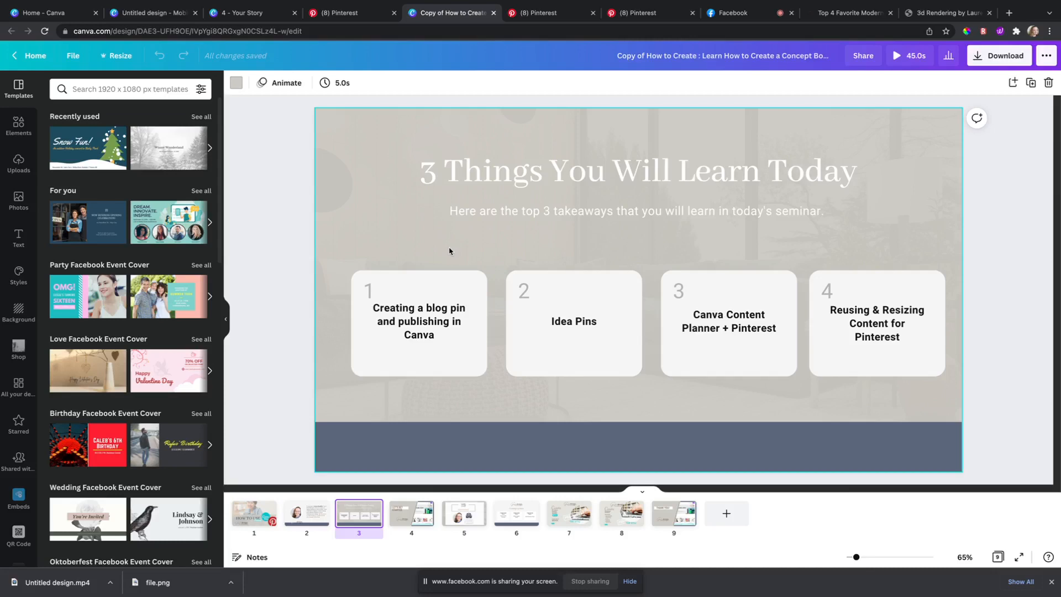
click(55, 12)
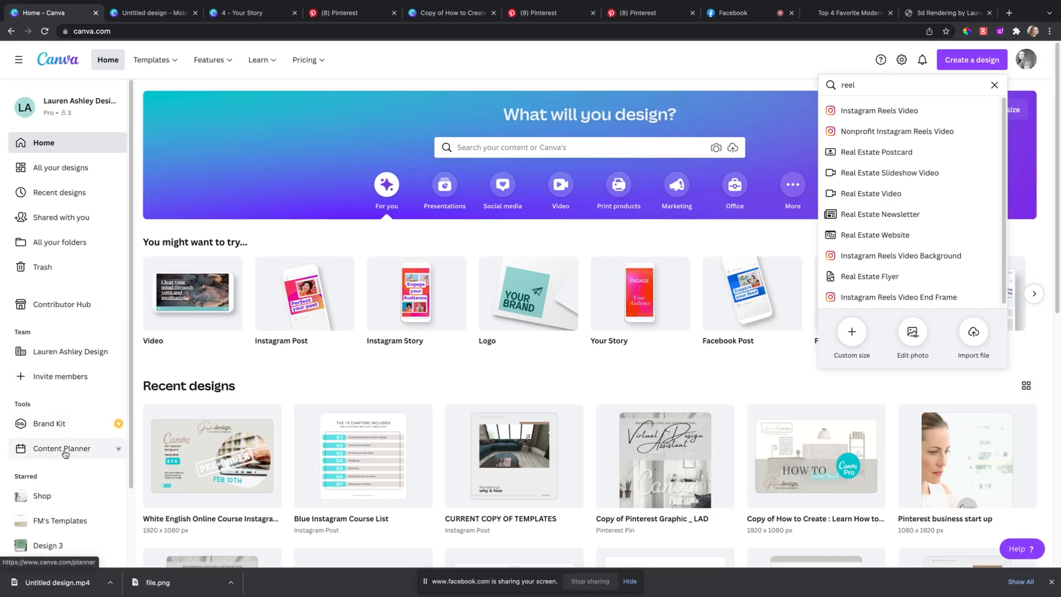
click(55, 449)
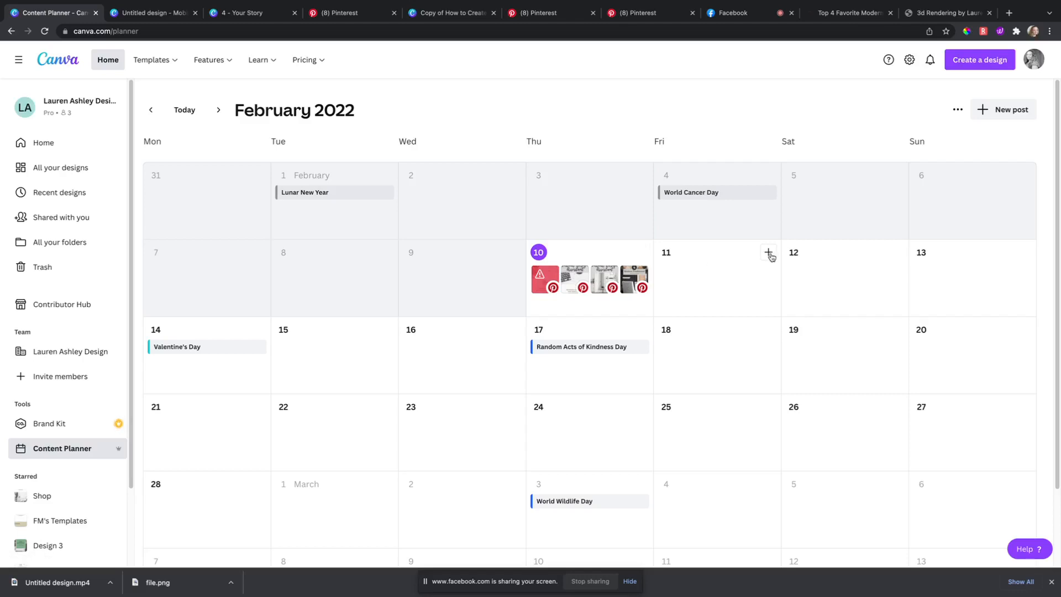
Step: Start a new post on February 11 and pick 'Mobile Video – Untitled Design' from your projects
click(767, 252)
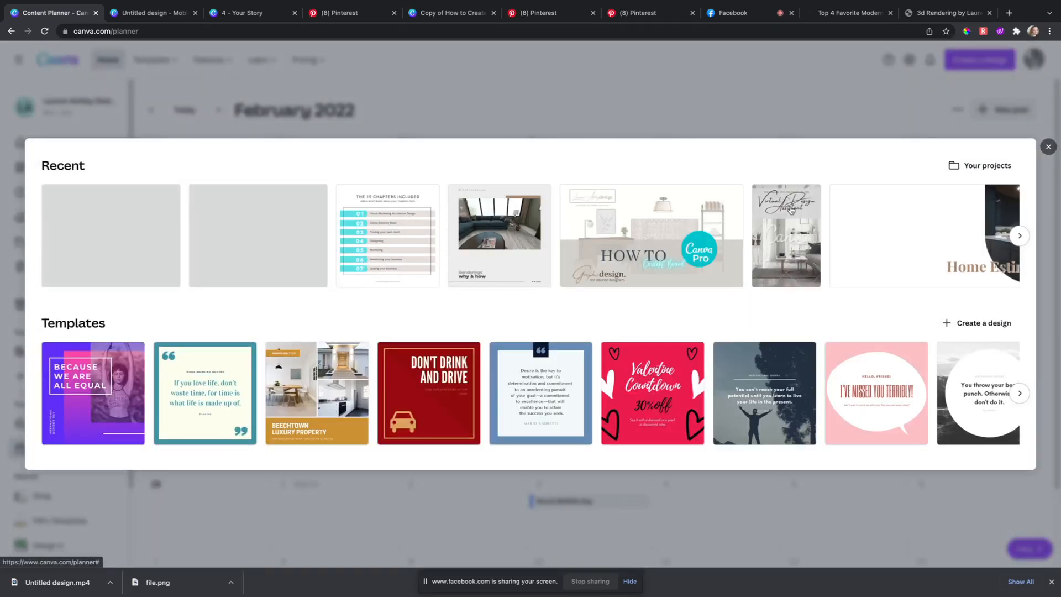
click(1048, 148)
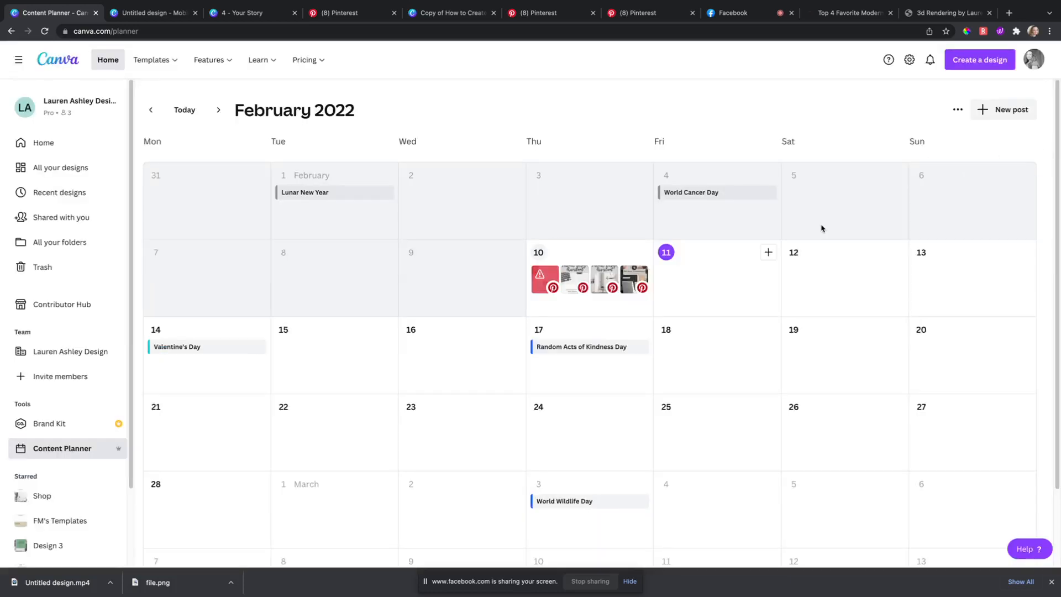
click(768, 254)
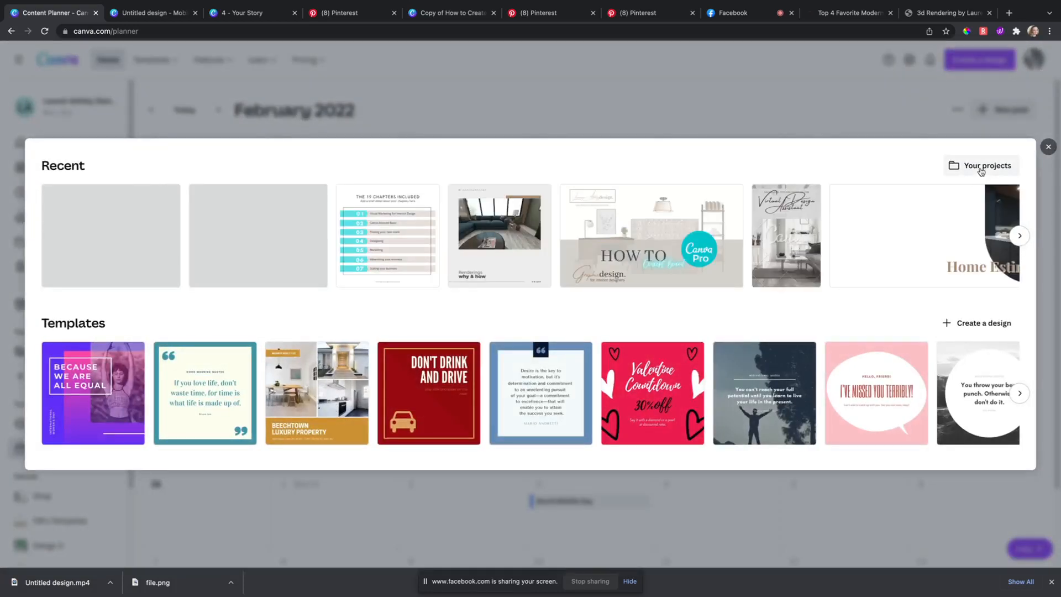
click(981, 168)
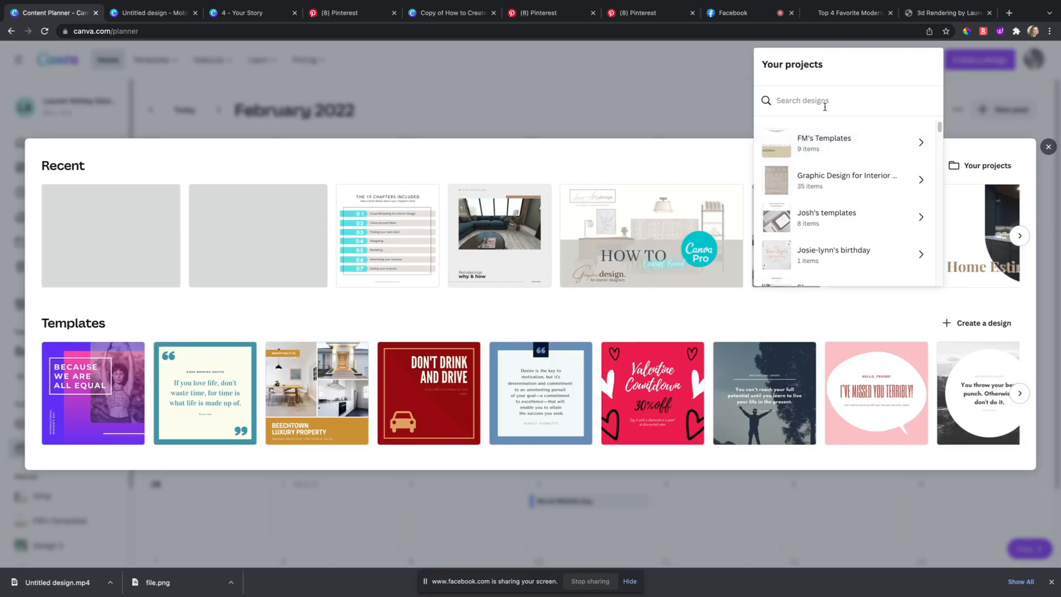
text(pi)
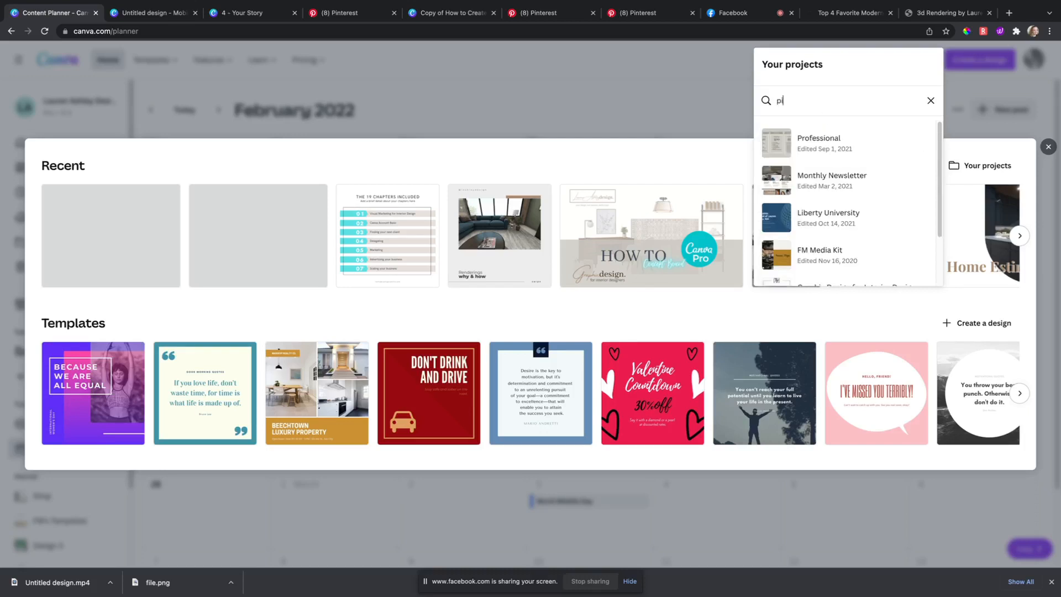
text(n)
key(BackSpace)
key(BackSpace)
key(BackSpace)
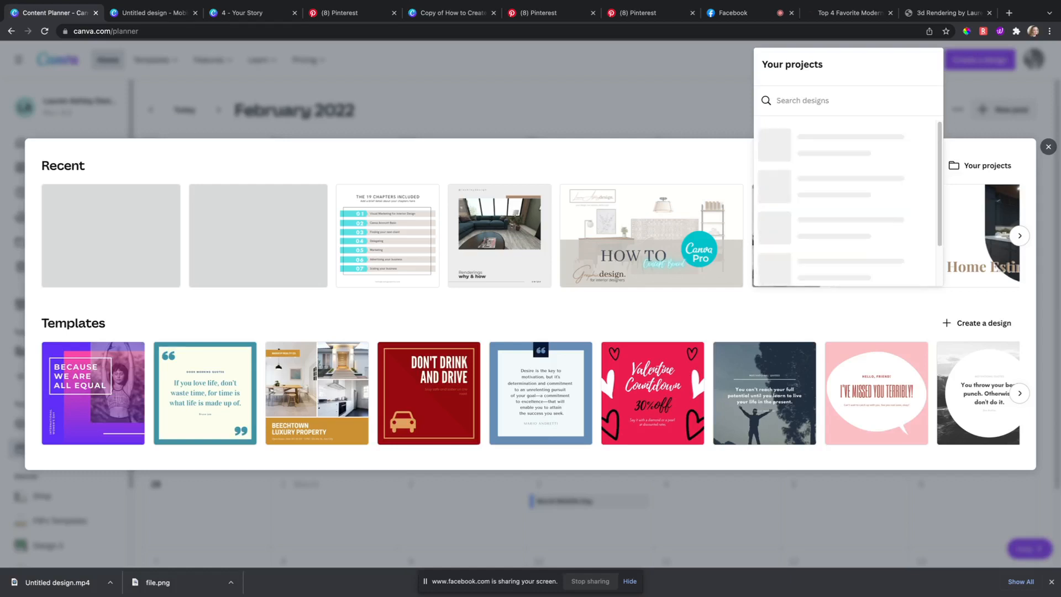
scroll(836, 188, down, 5)
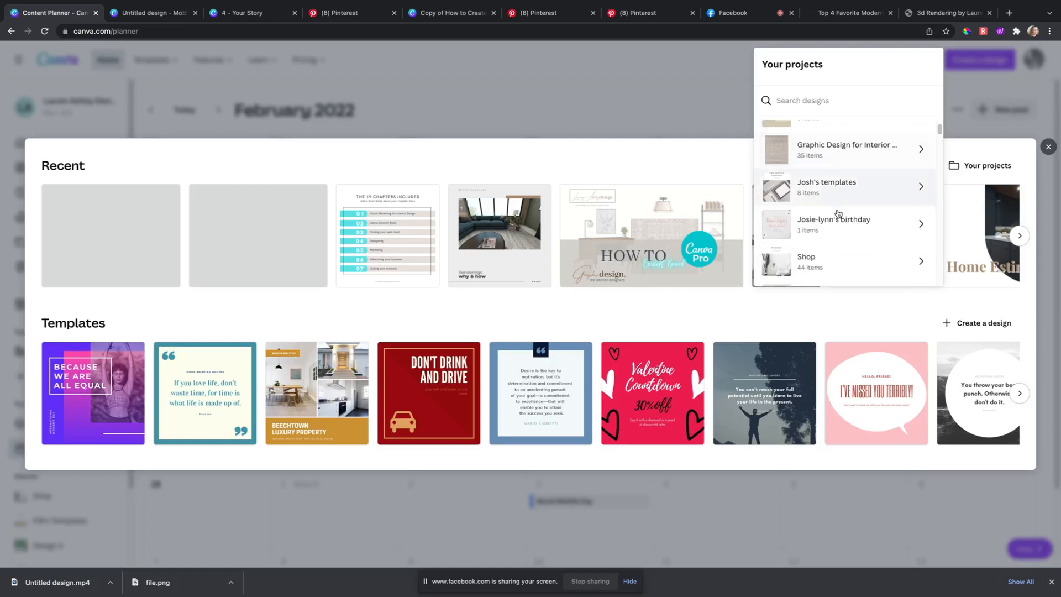
scroll(837, 213, up, 3)
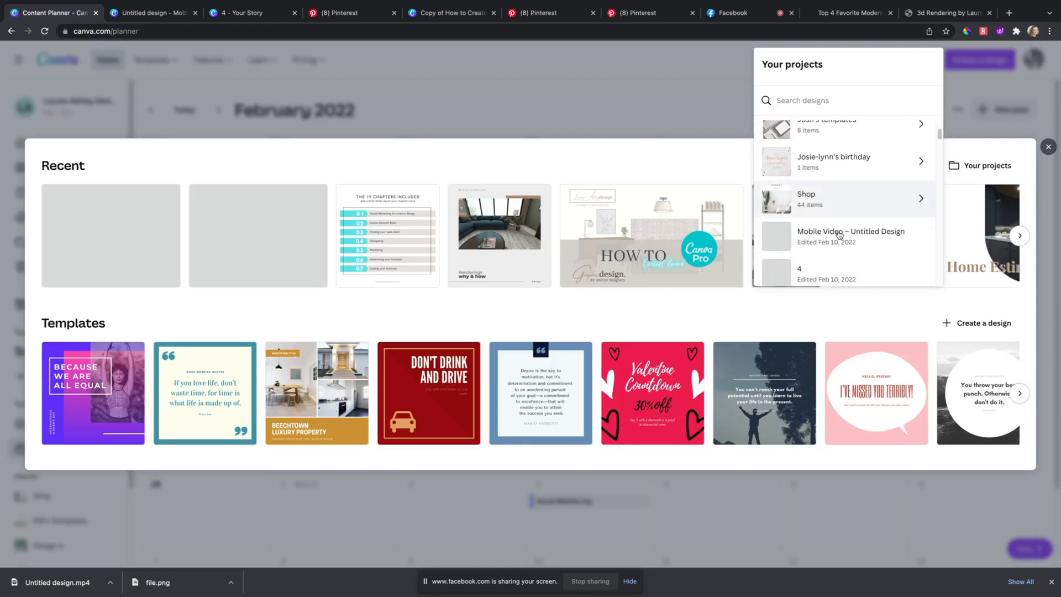
scroll(837, 239, up, 1)
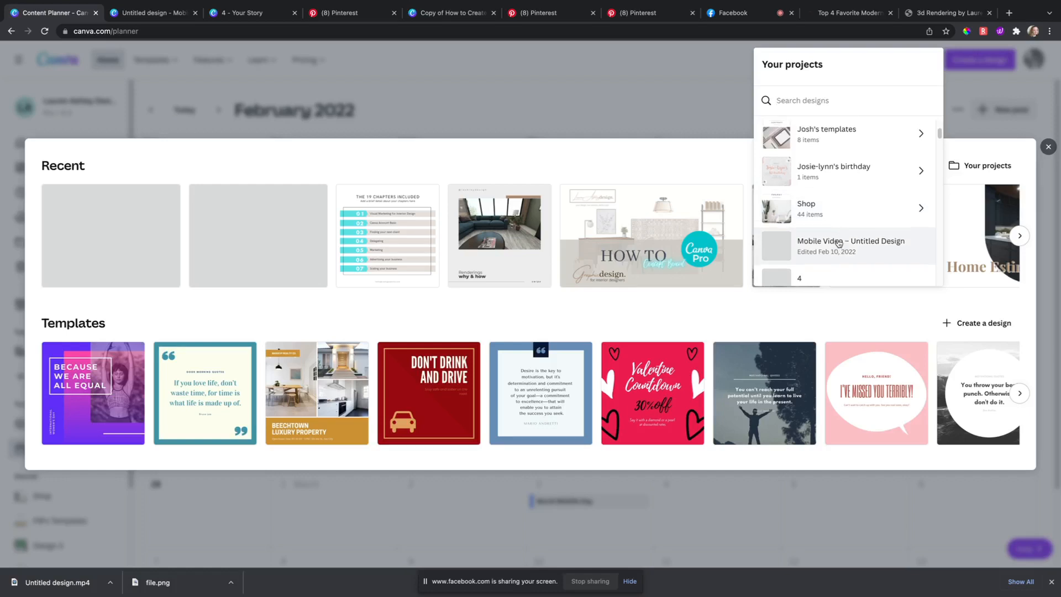
click(835, 237)
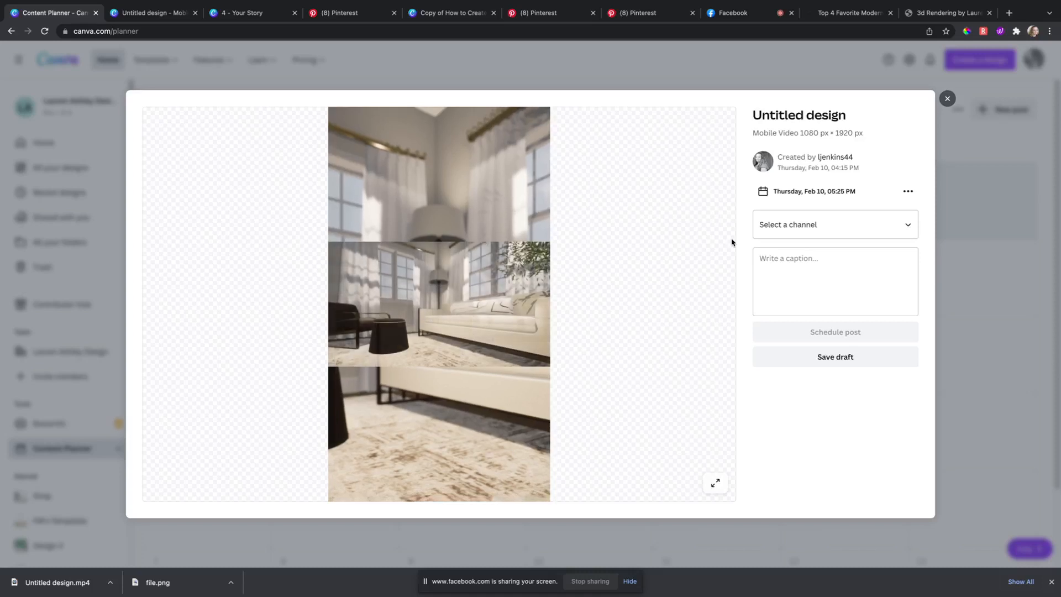
Step: Post to the Design & Decor Galore Pinterest board, keeping GIF as the format
click(810, 231)
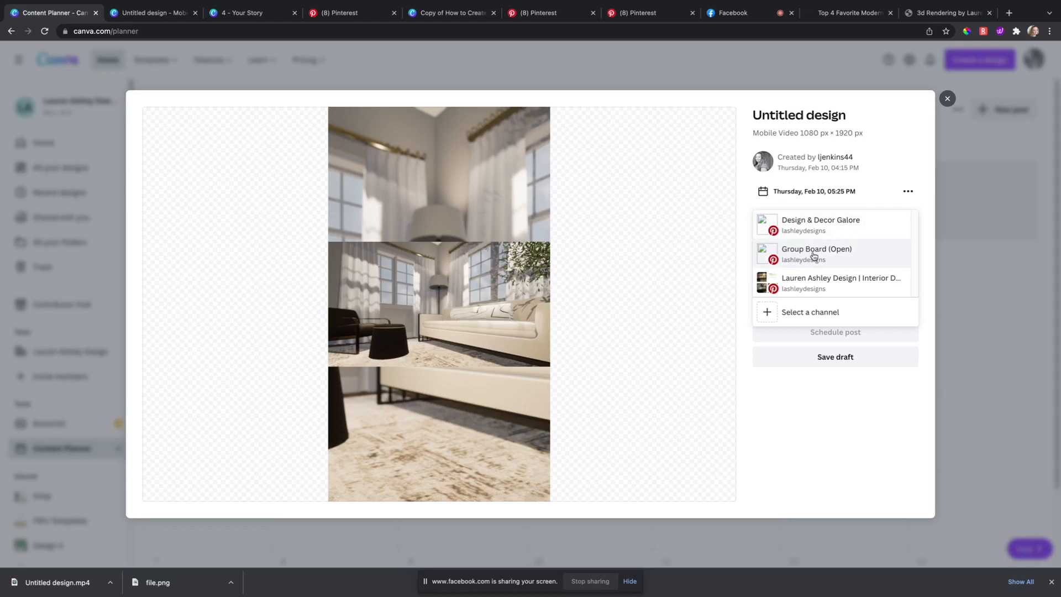
click(820, 232)
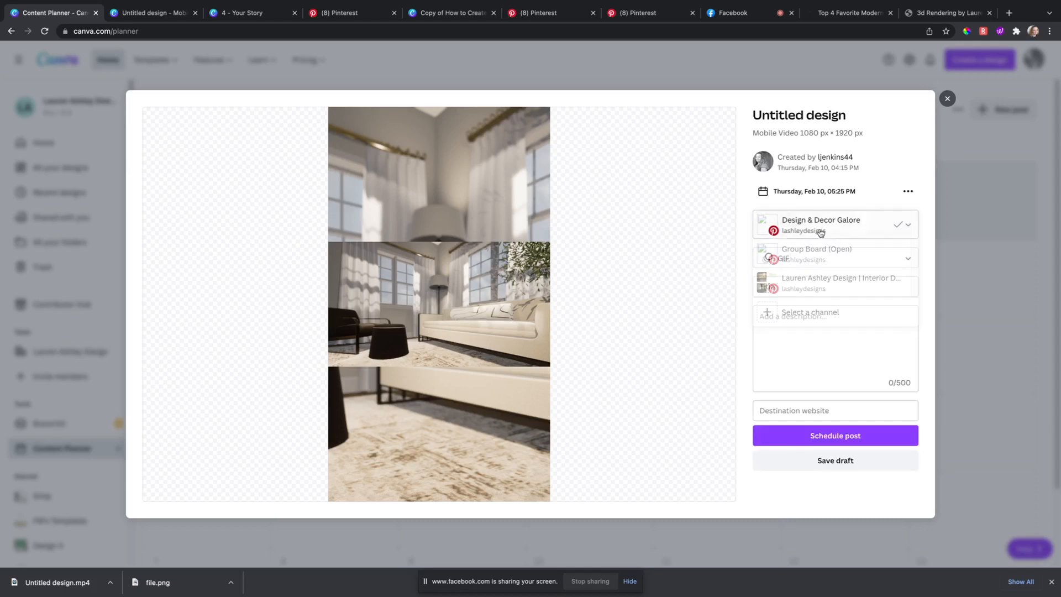
click(814, 259)
click(815, 260)
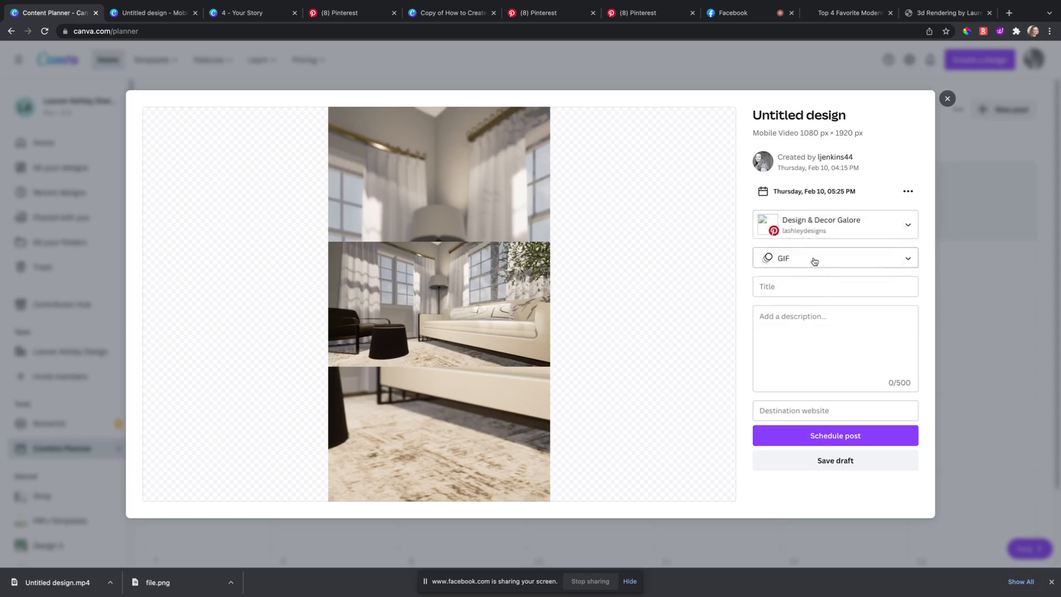
Step: Copy the published pin's title from Pinterest into the post title
click(806, 281)
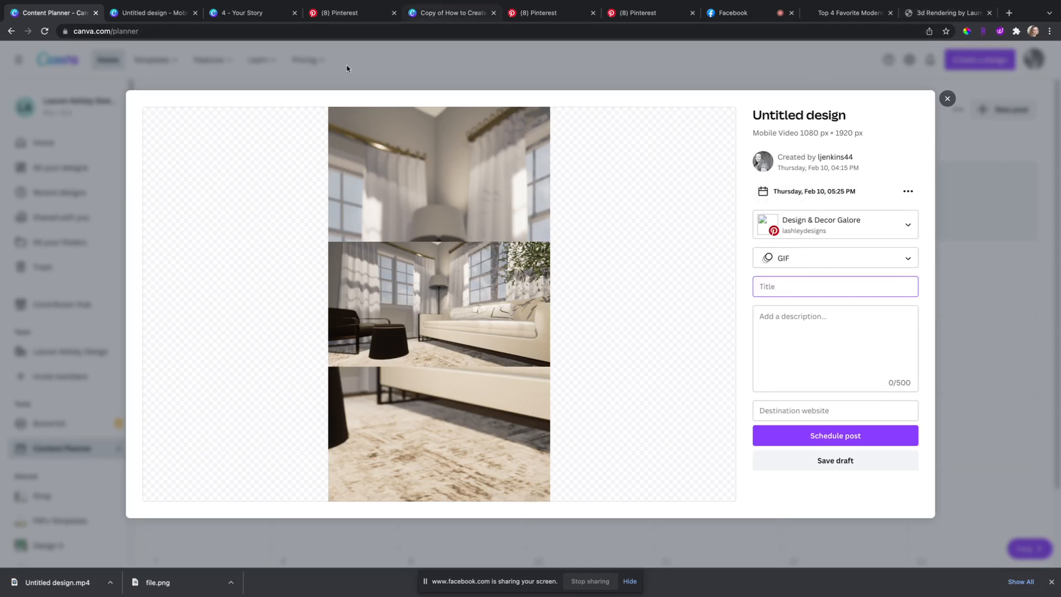
click(339, 12)
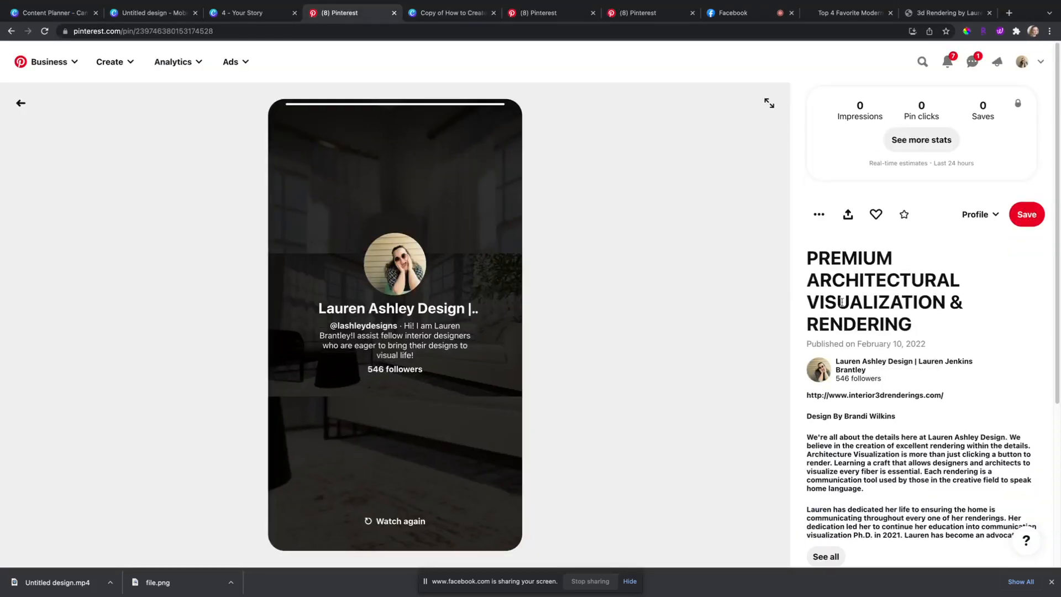
drag(807, 257, 265, 35)
key(super+c)
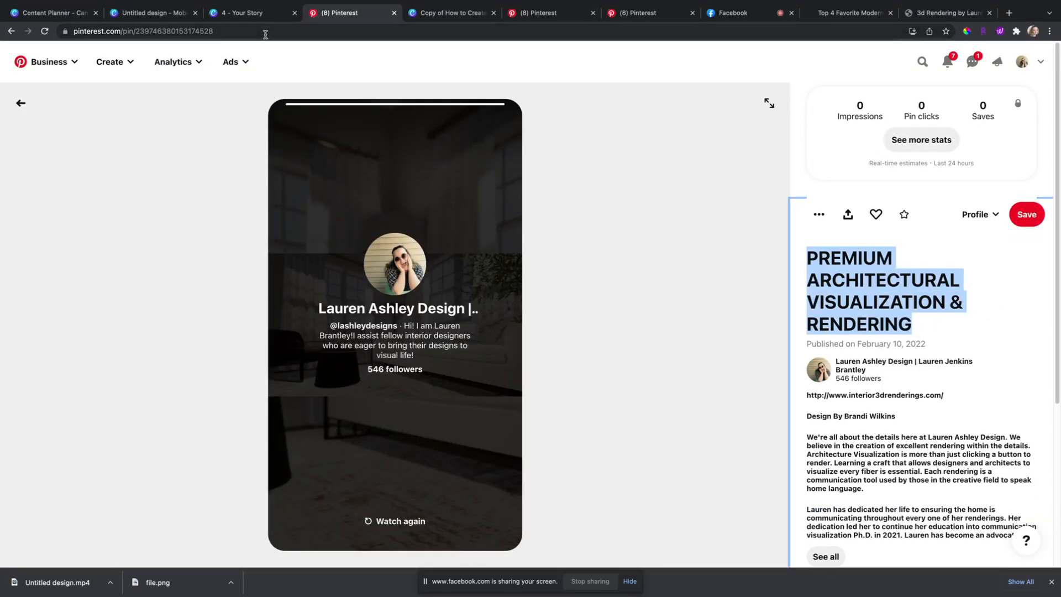
click(148, 15)
click(56, 15)
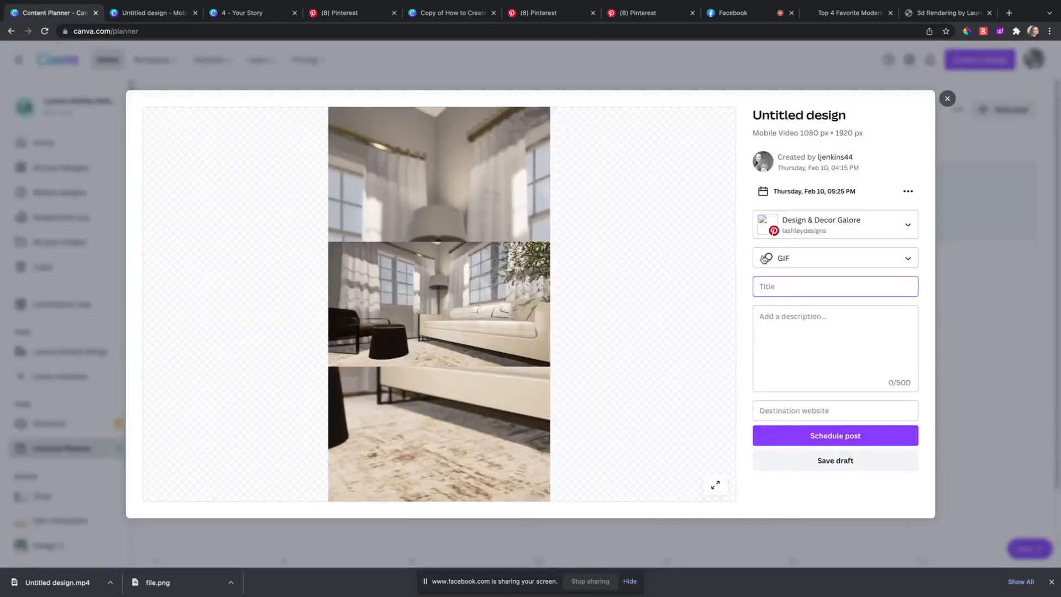
click(791, 282)
key(super+v)
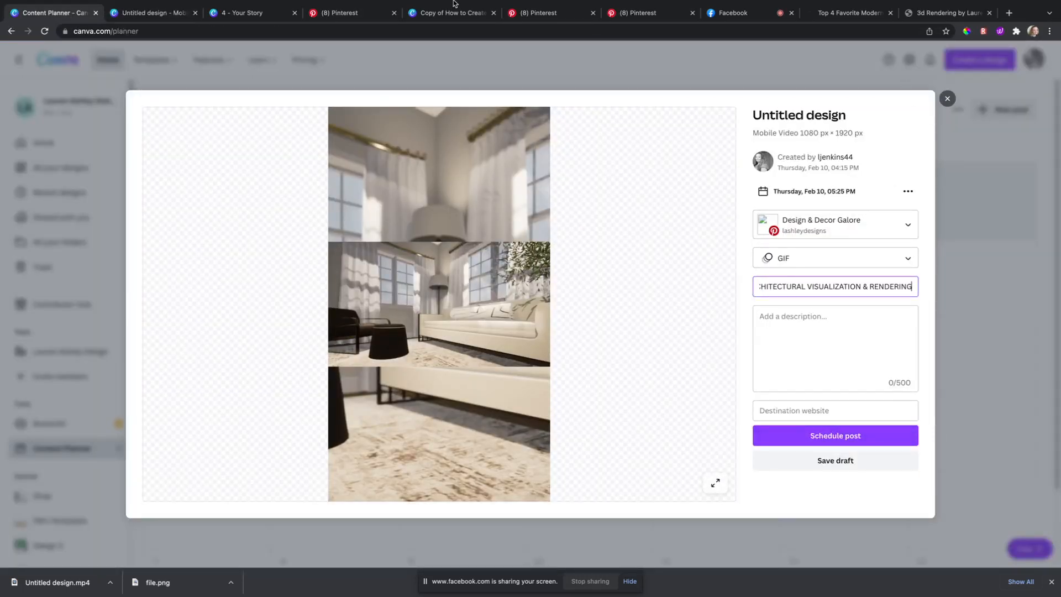
Step: Paste the pin's description into the post and trim it under 500 characters
click(354, 14)
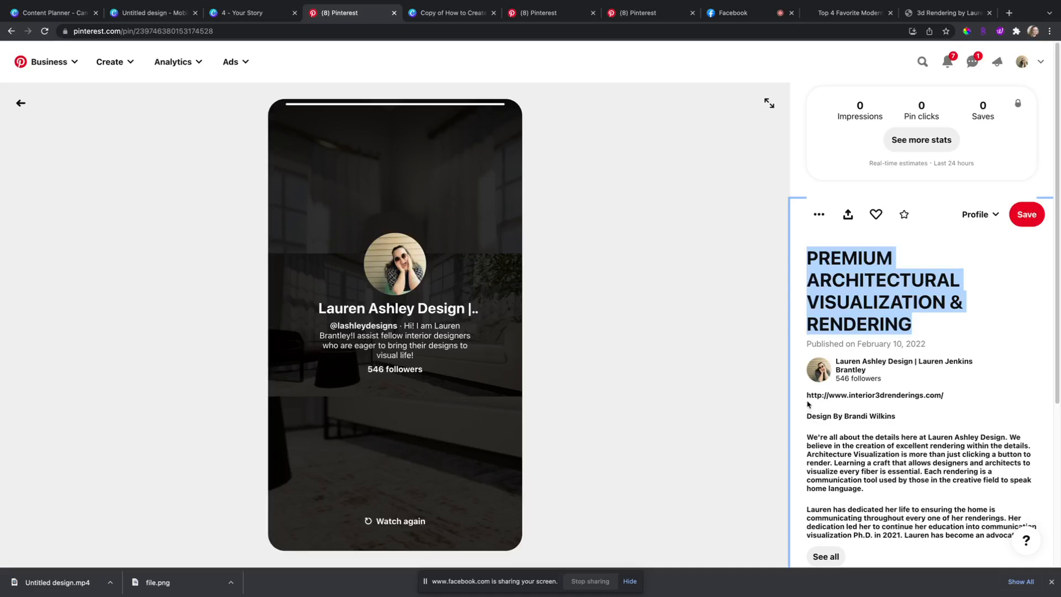
drag(806, 393, 1029, 303)
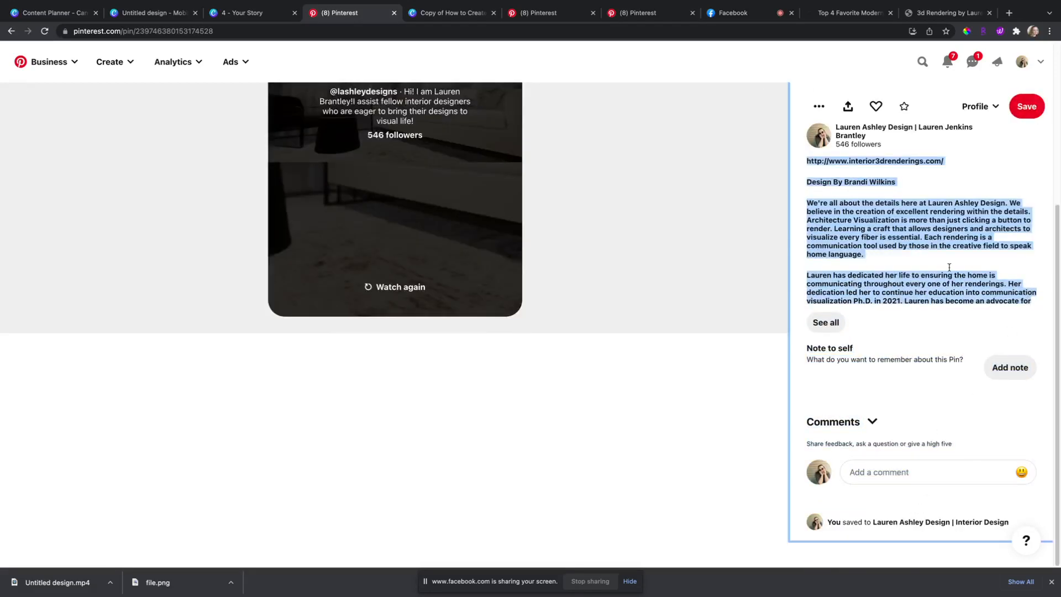
click(61, 14)
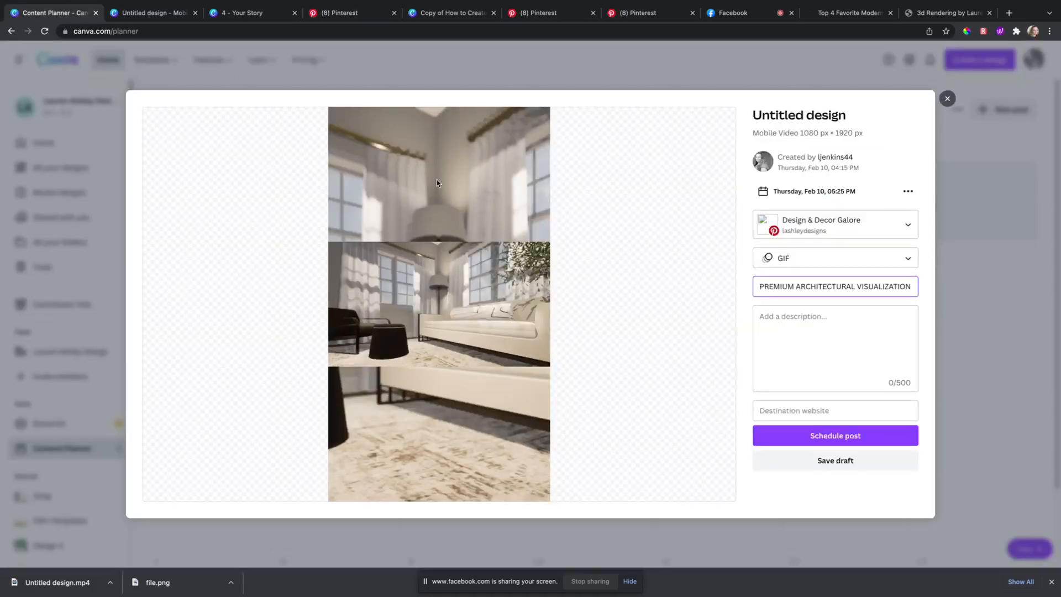
click(810, 320)
key(ctrl+v)
drag(851, 370, 758, 339)
click(841, 327)
key(BackSpace)
key(BackSpace)
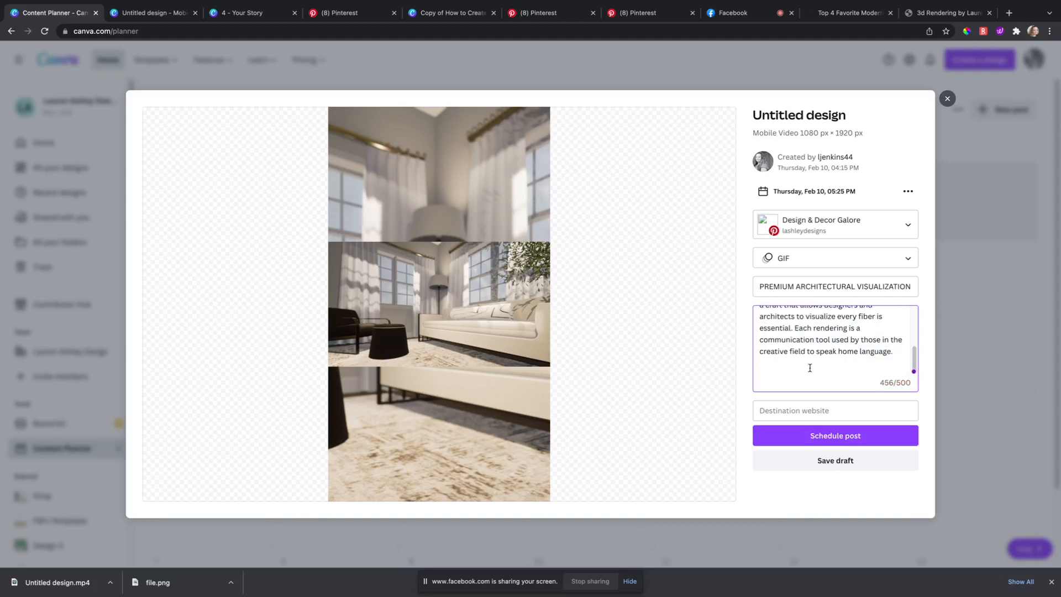
key(BackSpace)
Step: Paste the interior3drenderings.com address as the post's destination link
click(939, 13)
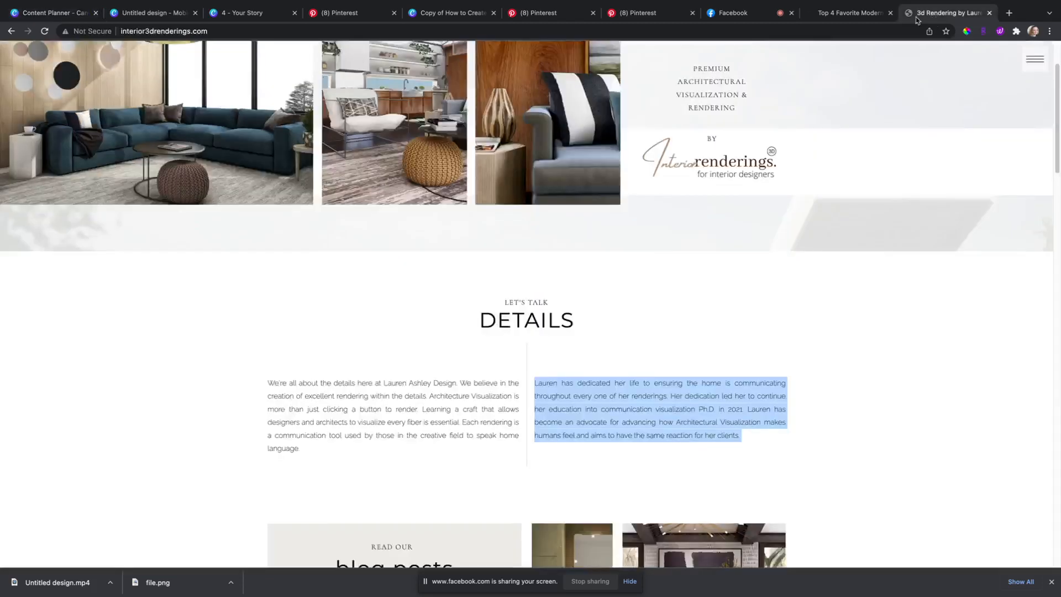
click(837, 33)
key(ctrl+c)
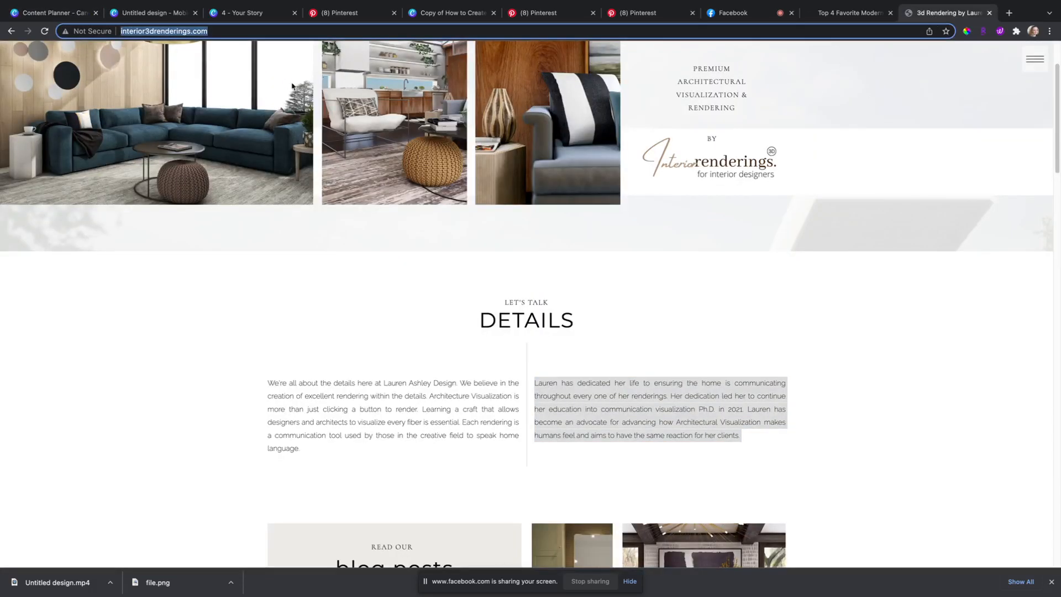
click(28, 8)
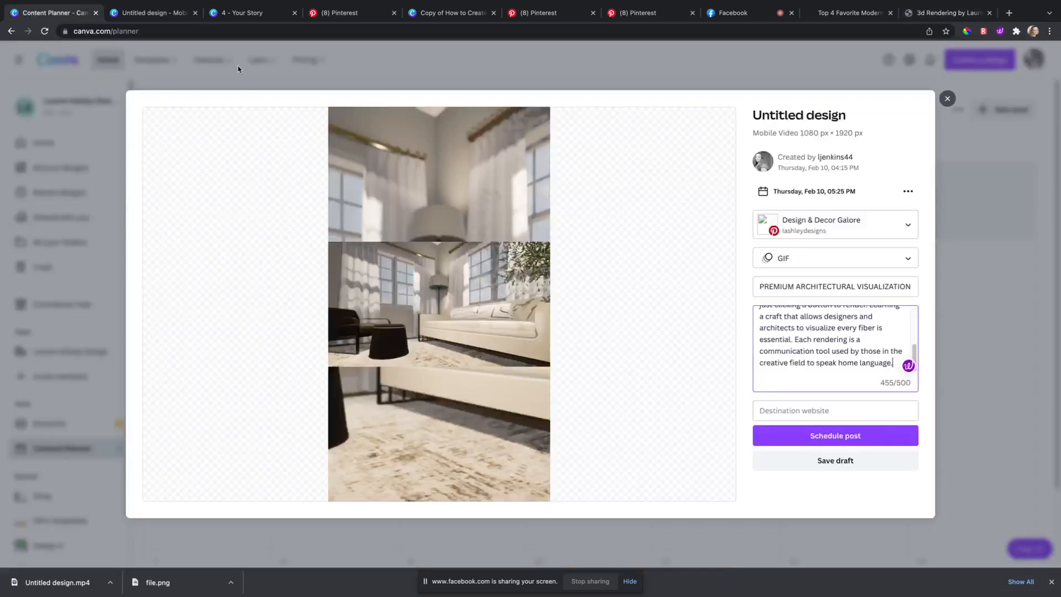
click(814, 408)
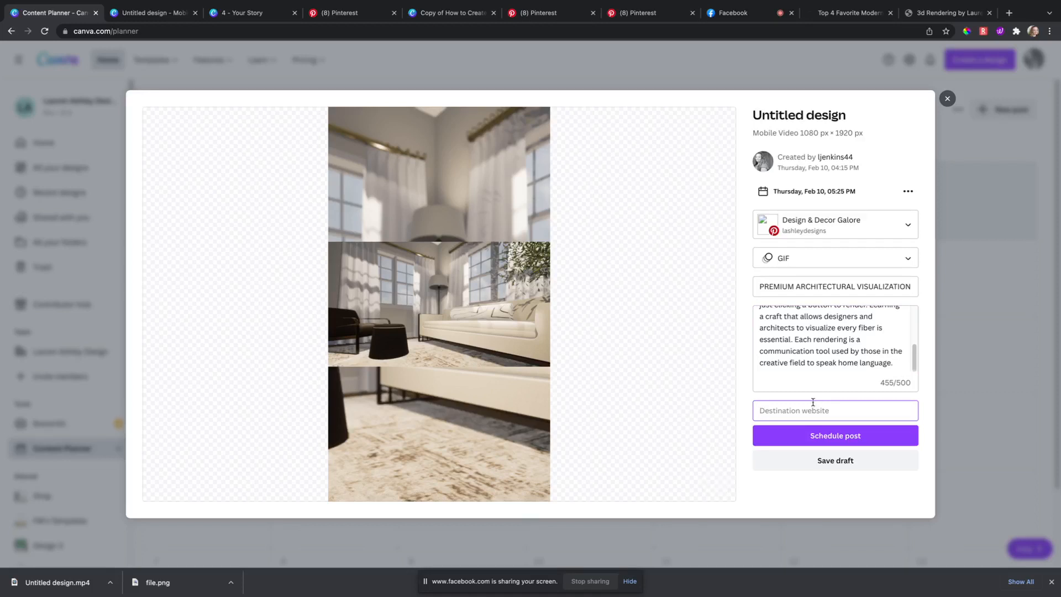
key(ctrl+v)
scroll(851, 349, up, 3)
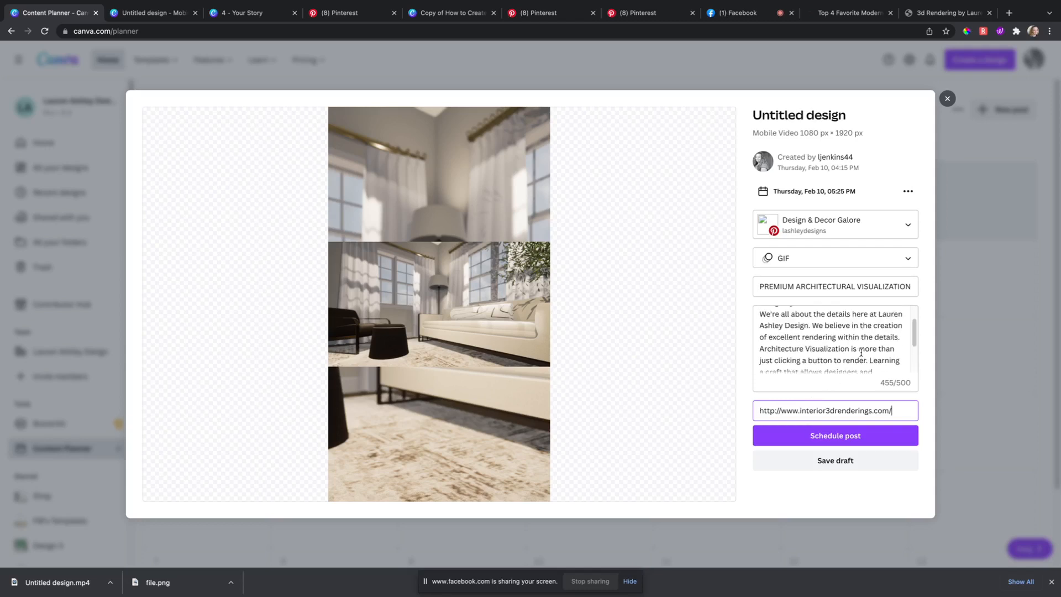
scroll(851, 349, down, 3)
scroll(851, 350, up, 5)
Step: Schedule the Pinterest post so it joins Thursday the 10th in the February 2022 Content Planner
click(839, 439)
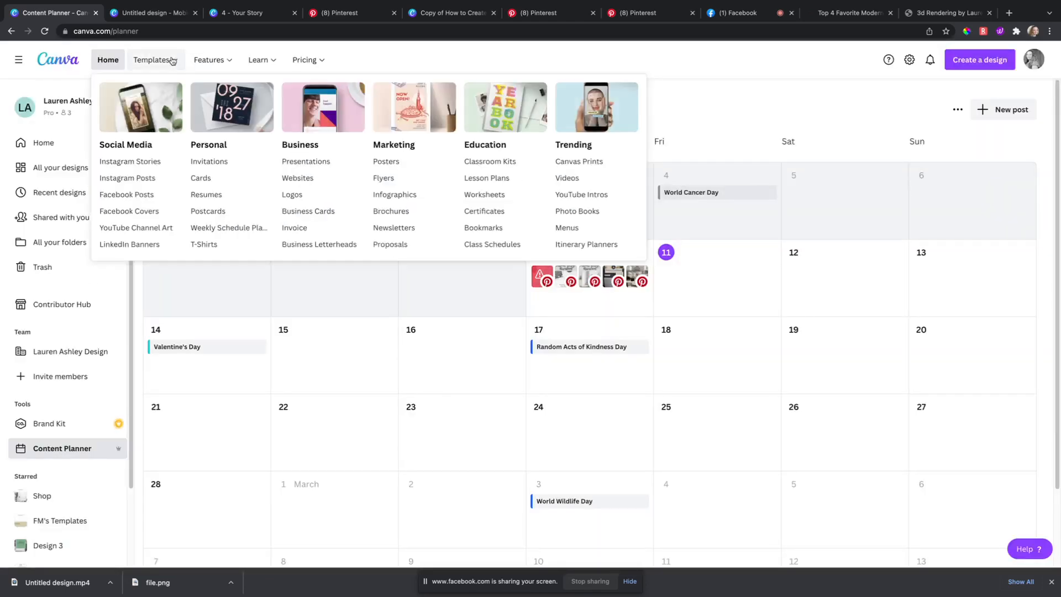
Step: From the Canva home page's Recent designs, open the 'Concept Board example' presentation
click(147, 13)
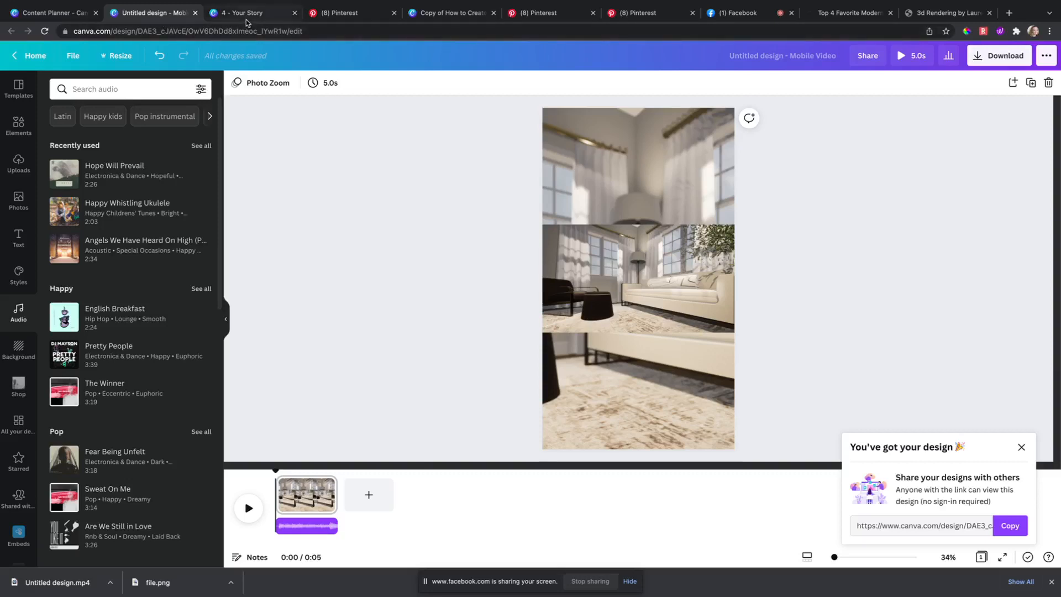
click(433, 14)
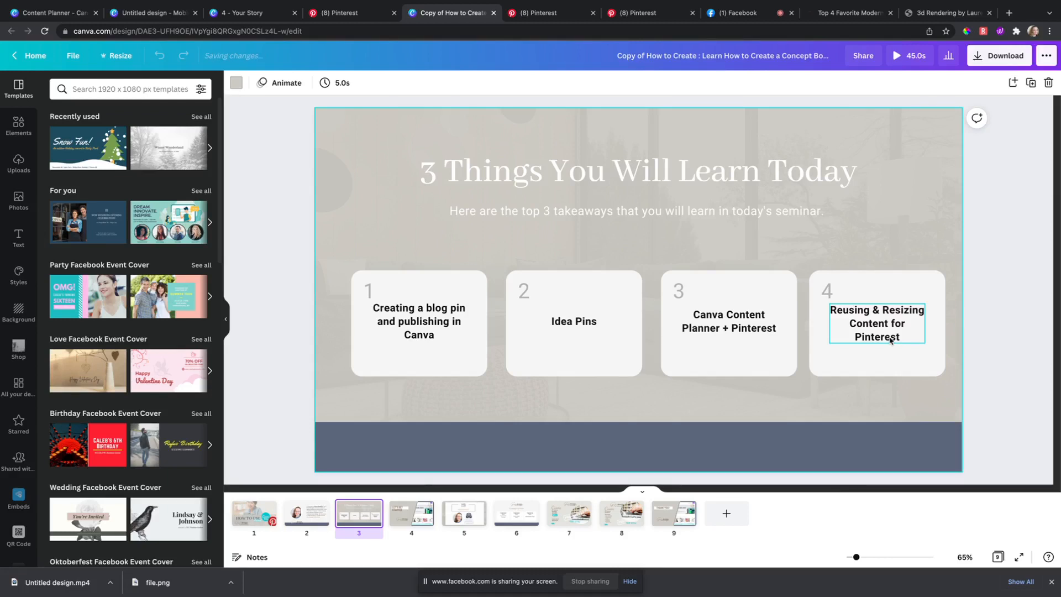
click(258, 16)
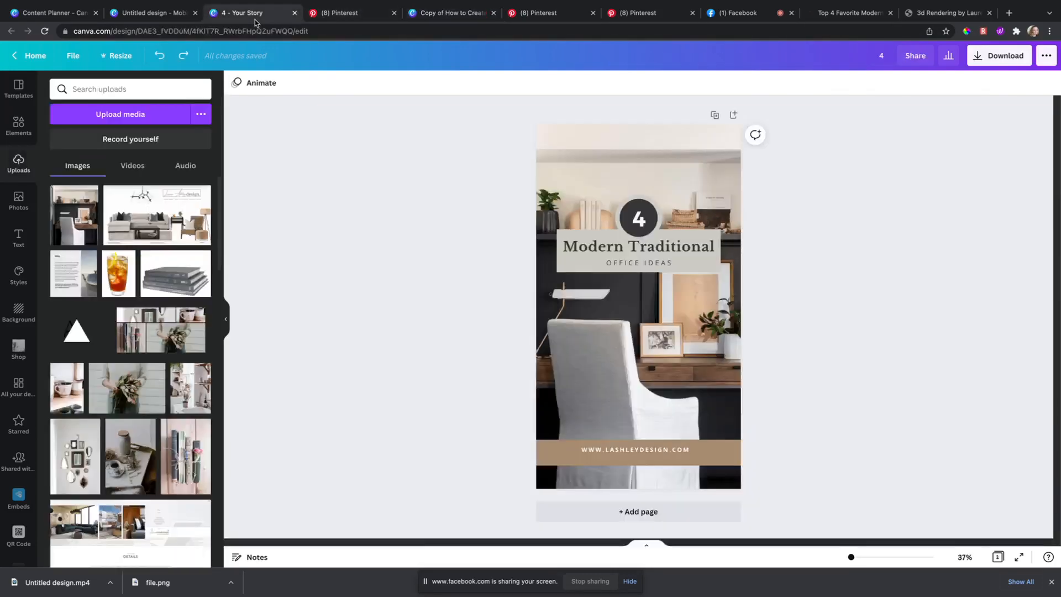
click(31, 55)
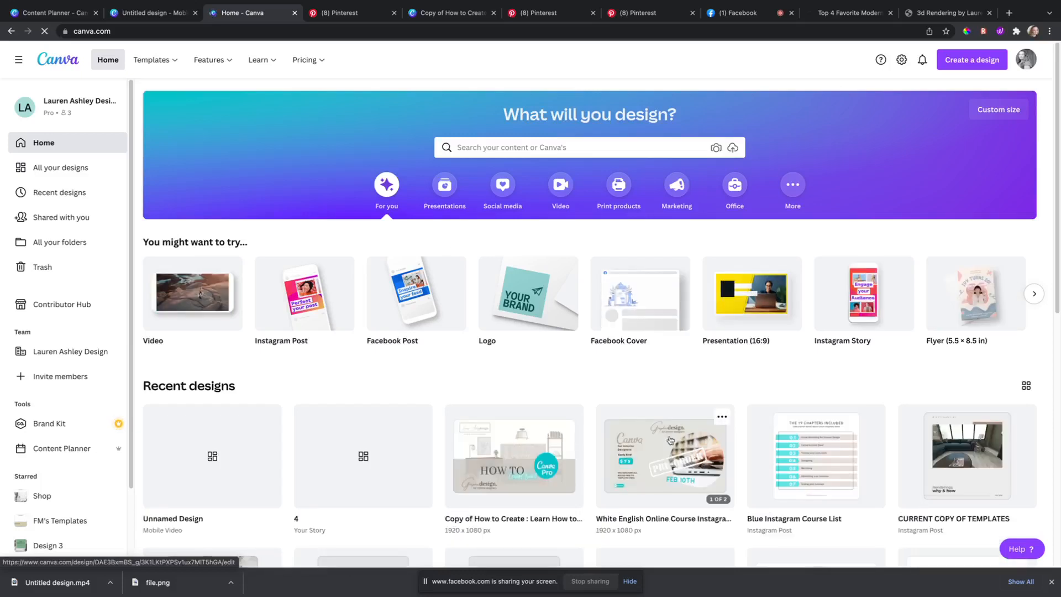
scroll(561, 380, down, 3)
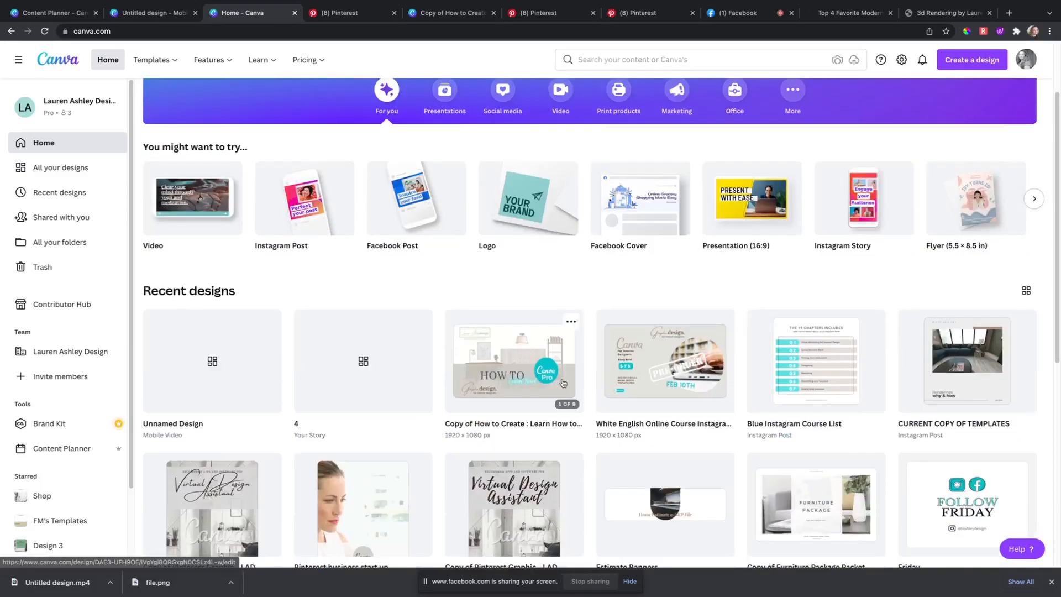
scroll(563, 383, down, 6)
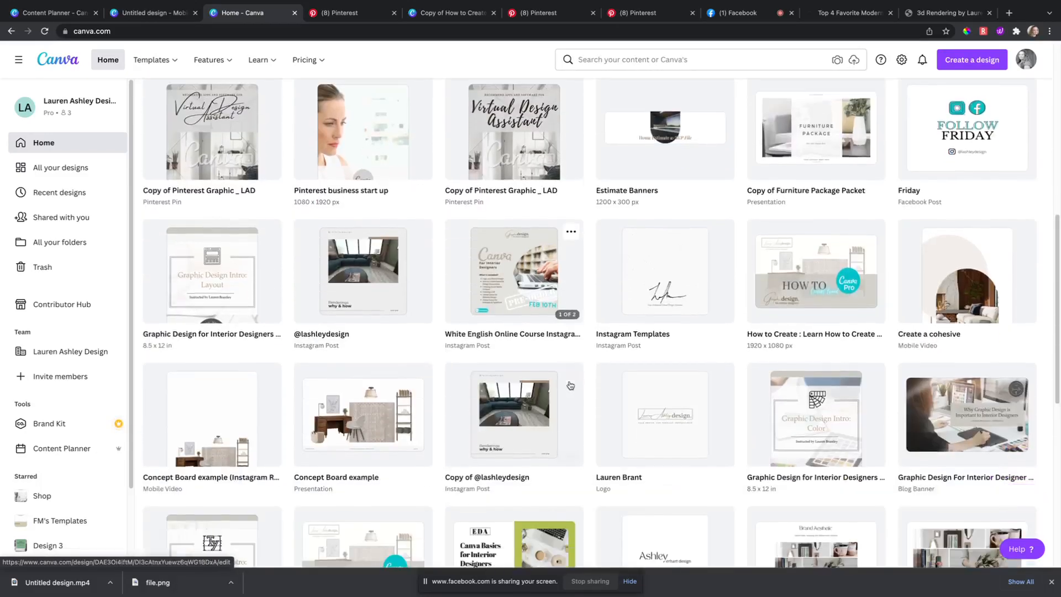
click(413, 418)
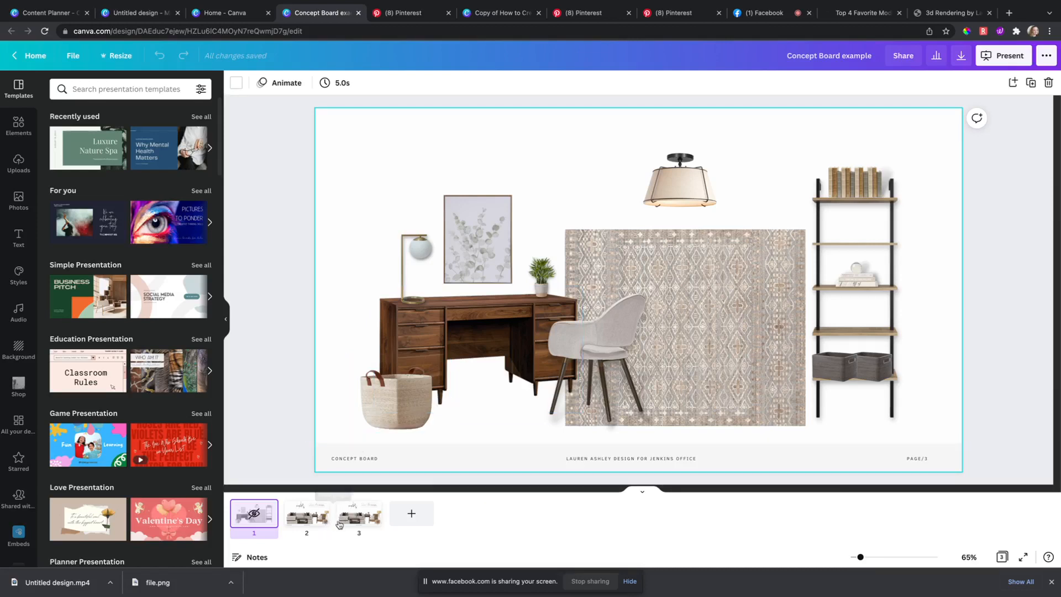
Step: Make a Pinterest Pin (1000 × 1500) copy of the three-page Concept Board example in a new tab
click(359, 513)
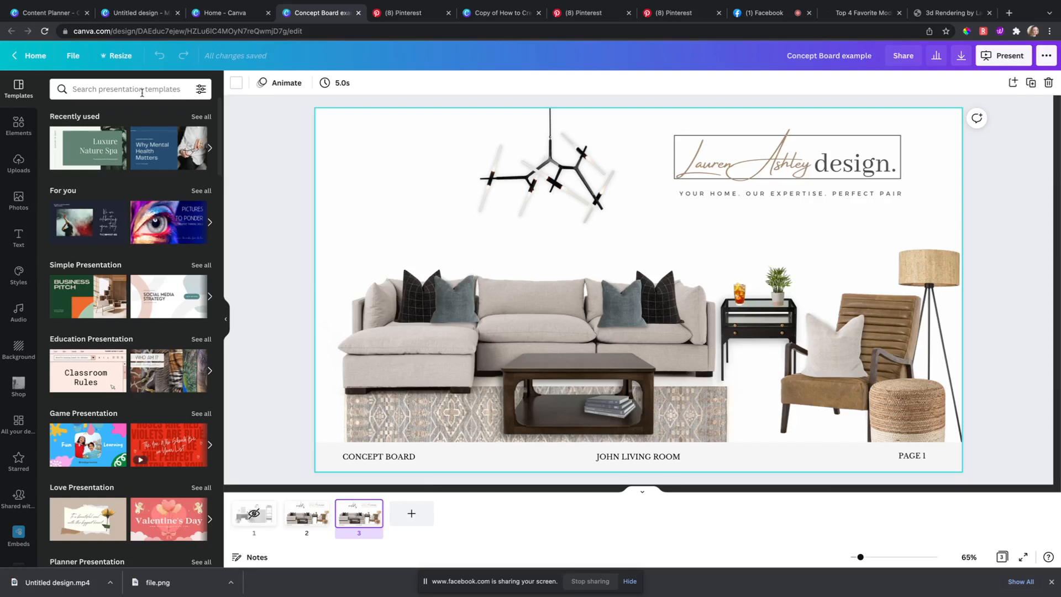
click(115, 55)
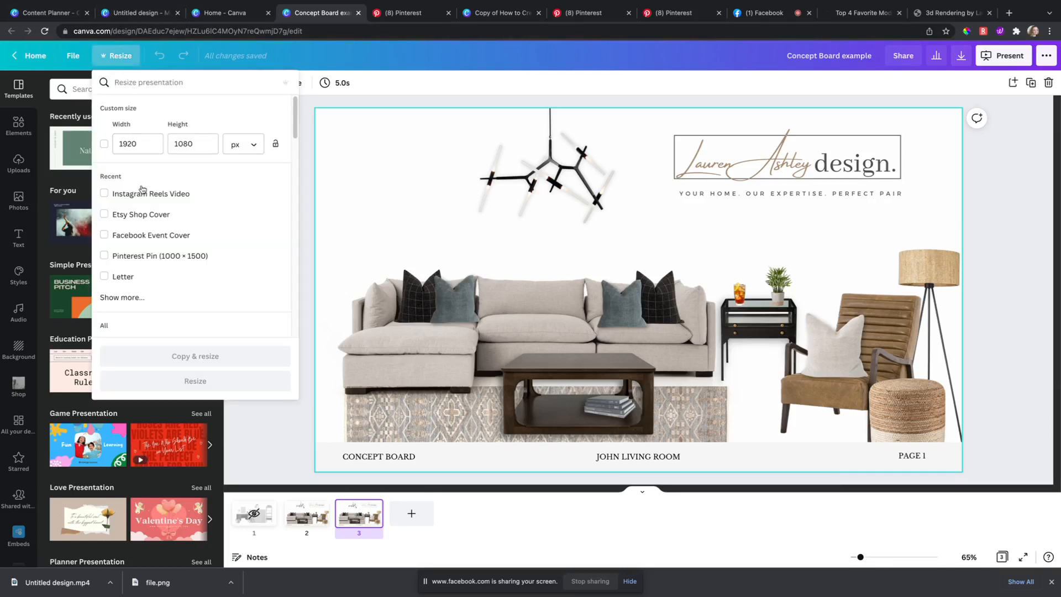
click(156, 258)
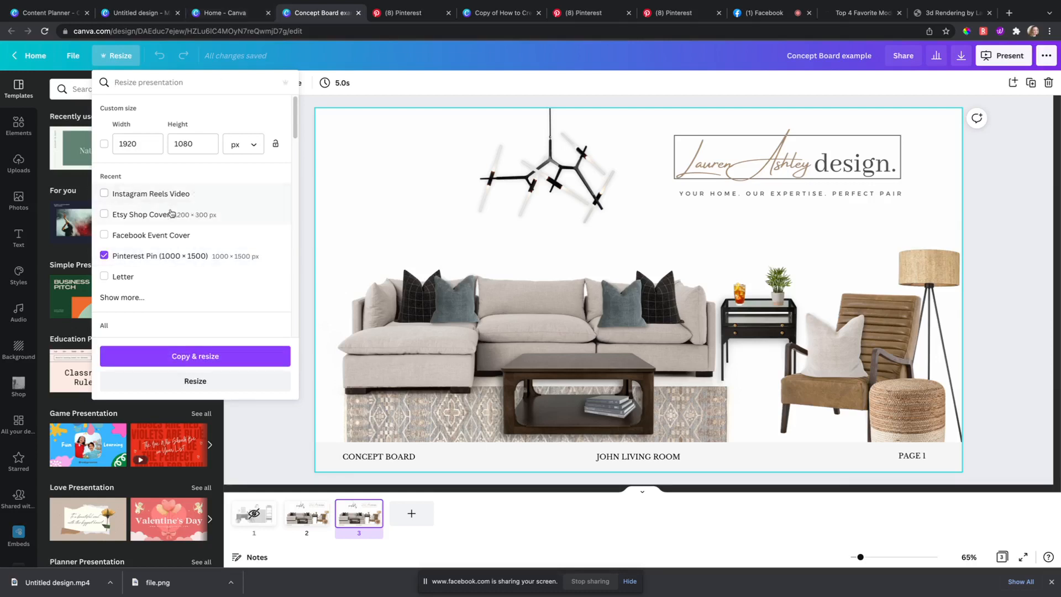
click(199, 362)
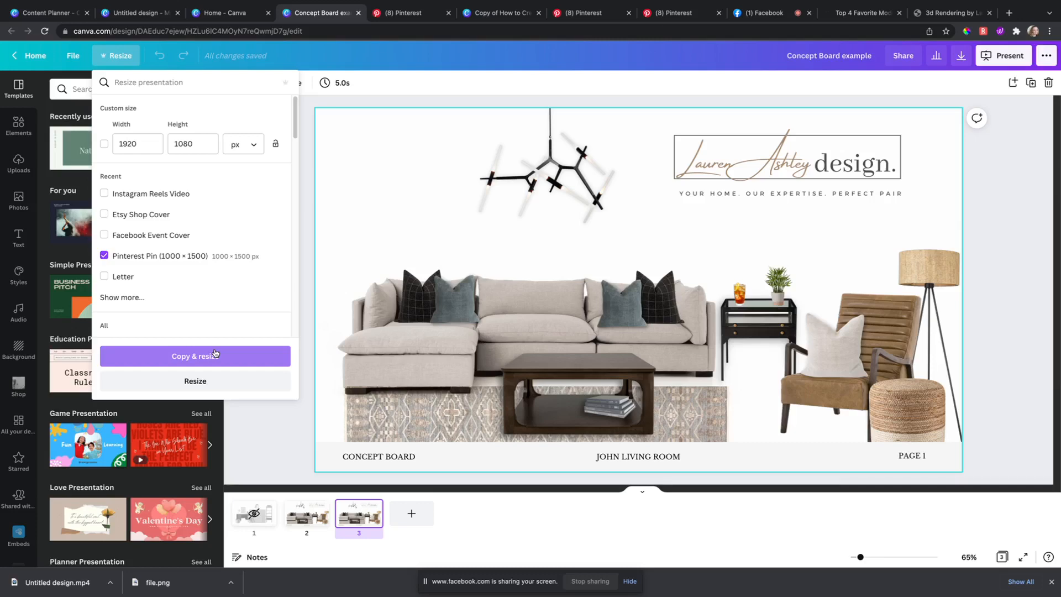
click(215, 355)
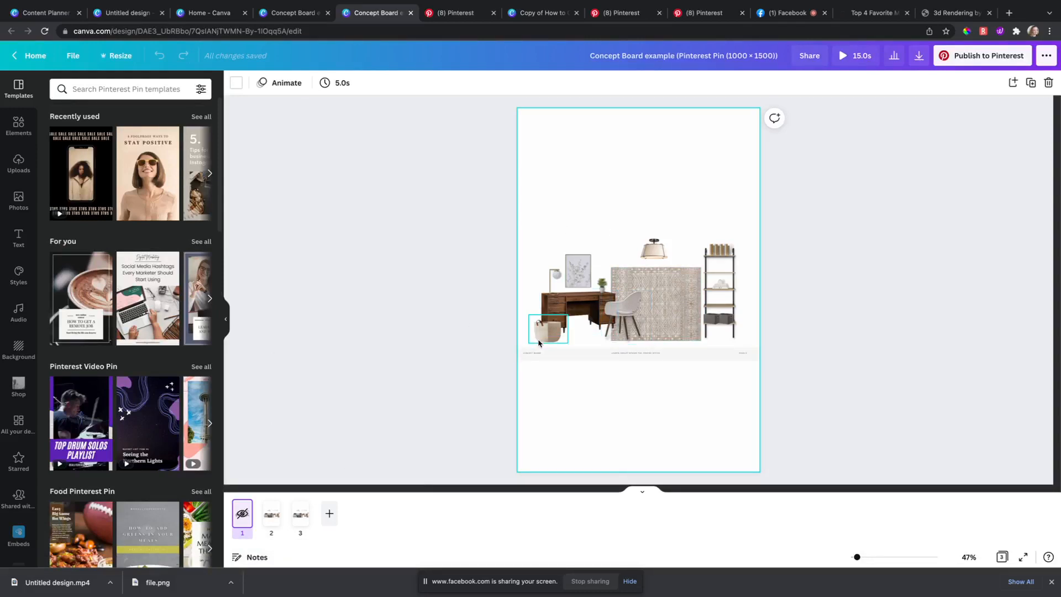
Step: On page 3, delete the CONCEPT BOARD, room-name and PAGE 1 captions and the grey strip
click(302, 515)
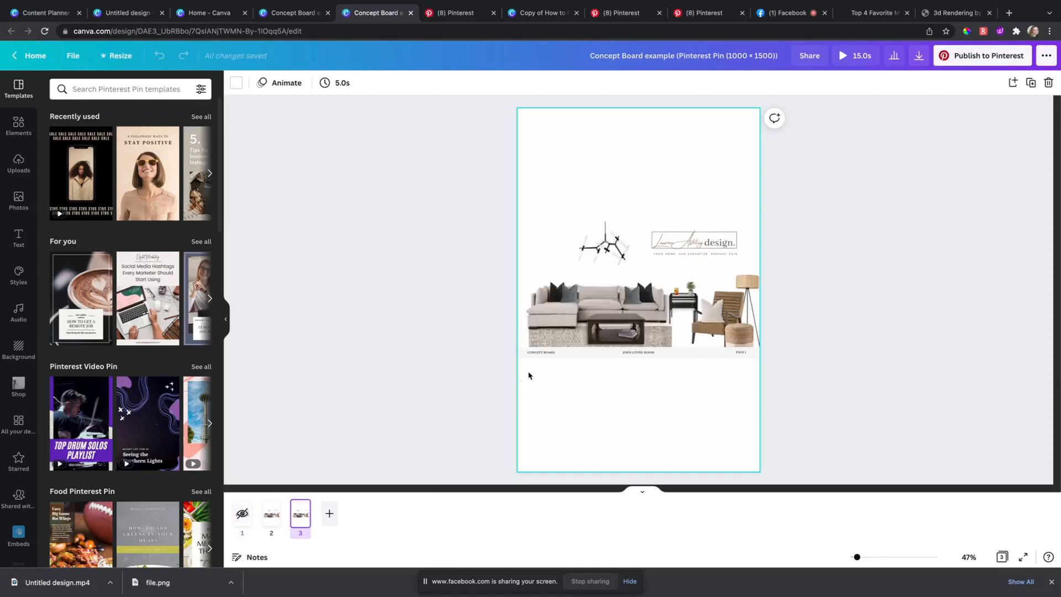
click(552, 352)
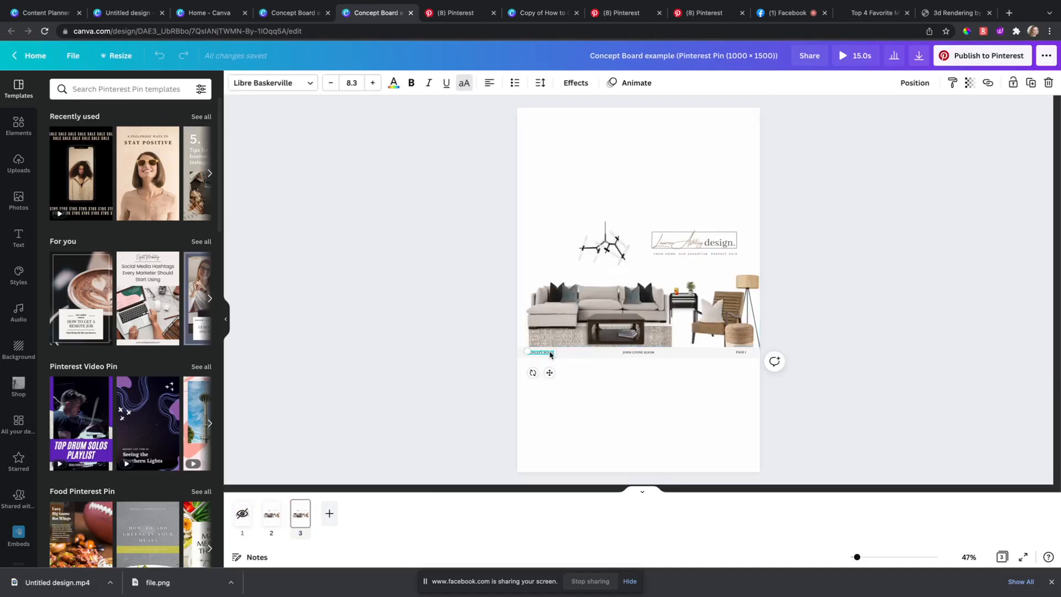
key(Delete)
click(558, 355)
key(Delete)
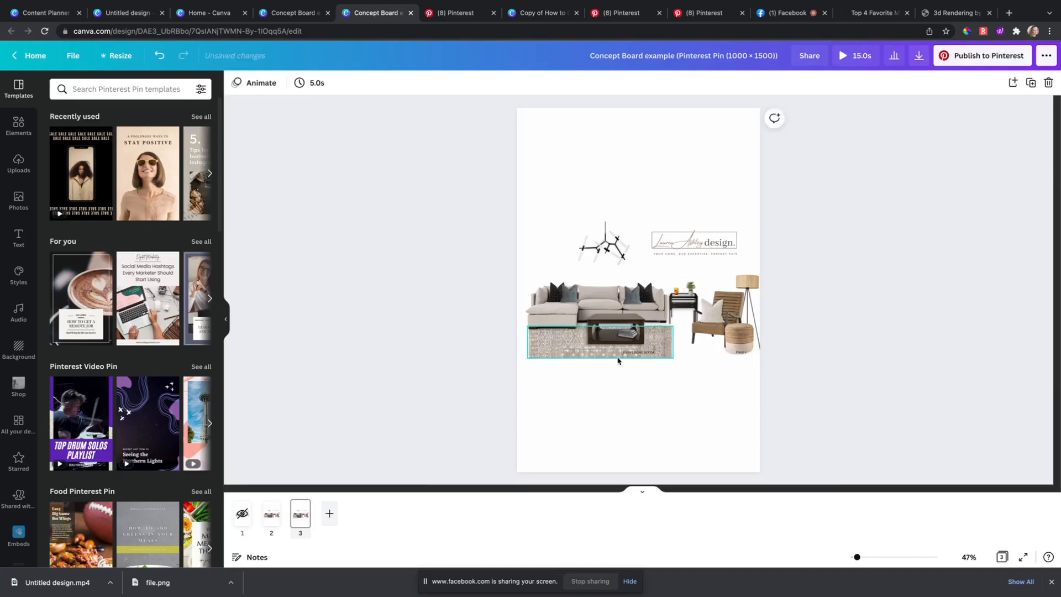
click(634, 354)
key(Delete)
click(740, 352)
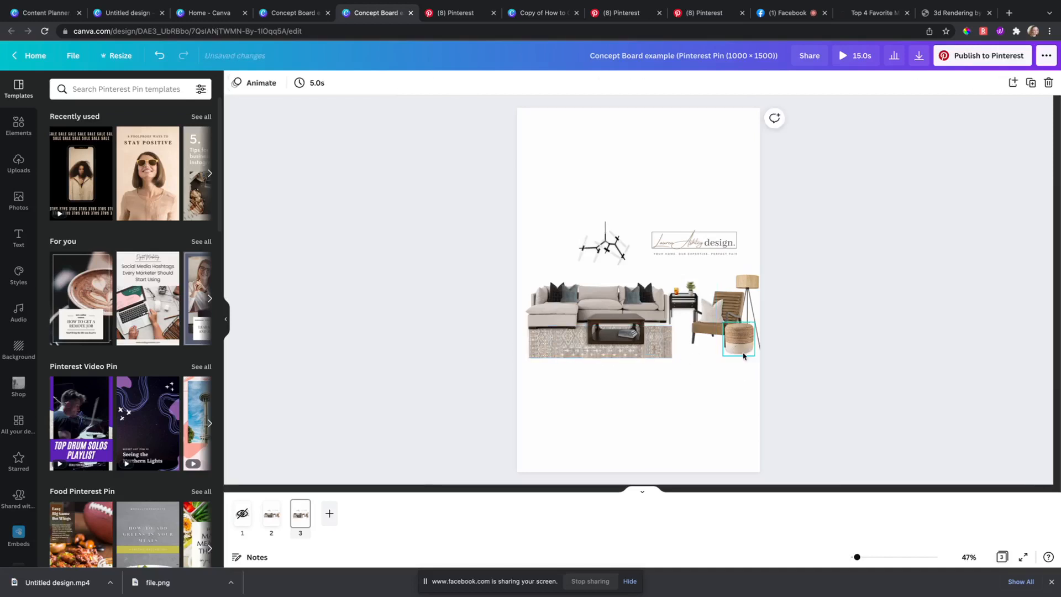
key(Delete)
Step: Move the logo and tagline group to the page bottom and enlarge it
click(655, 235)
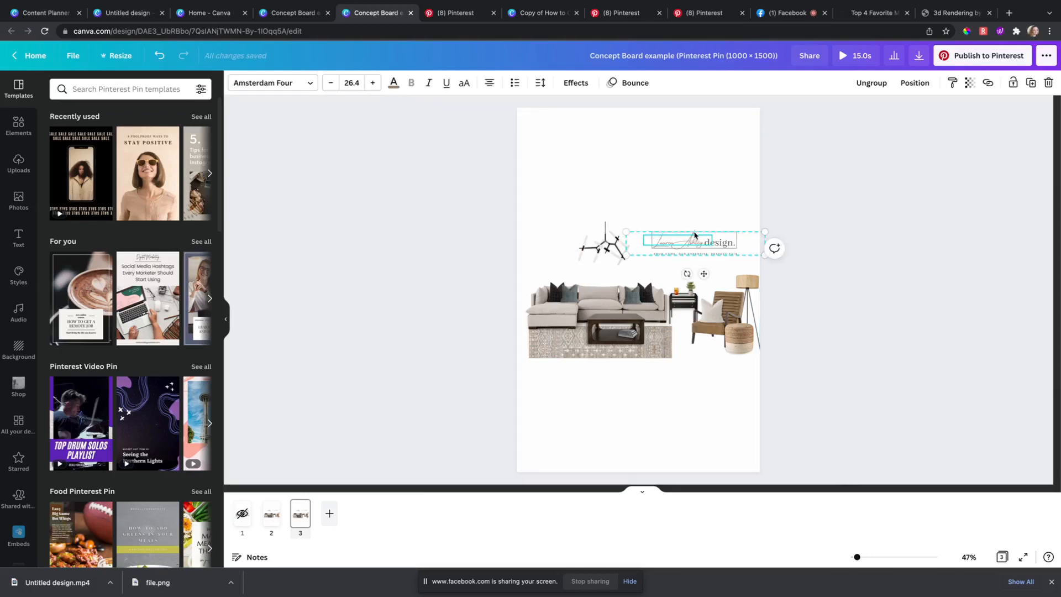
drag(705, 272, 642, 451)
drag(702, 410, 638, 422)
click(454, 350)
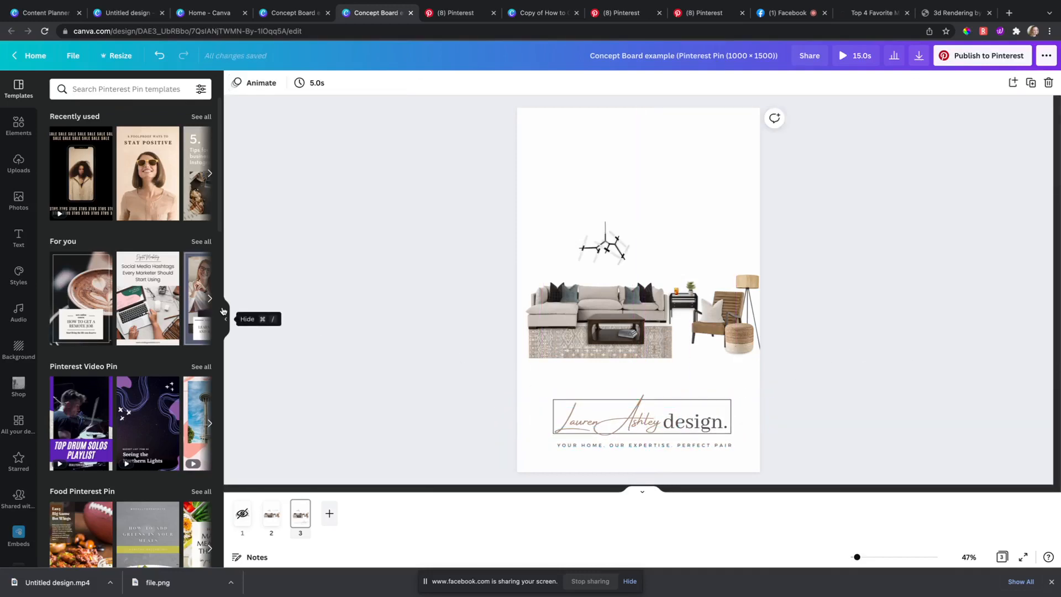
click(18, 125)
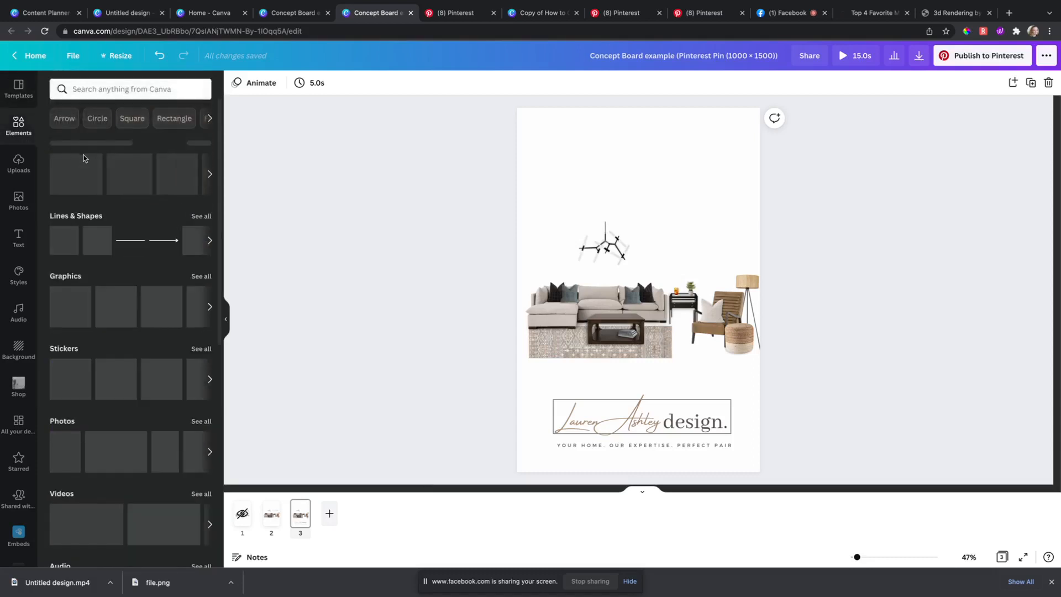
Step: Add a square and reshape it into a full-width light grey block across the page top
click(97, 240)
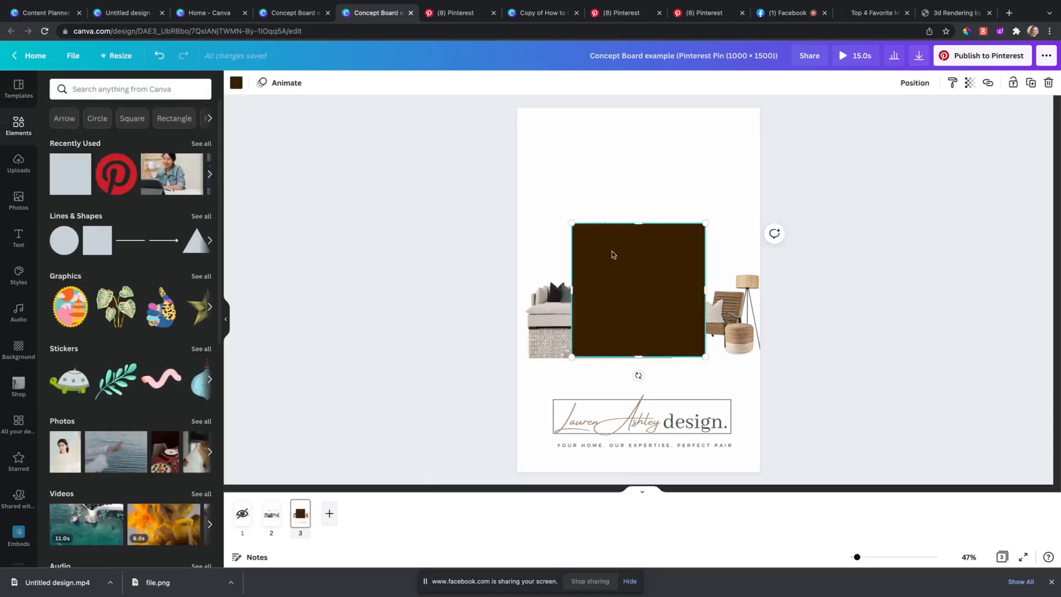
drag(612, 251, 570, 153)
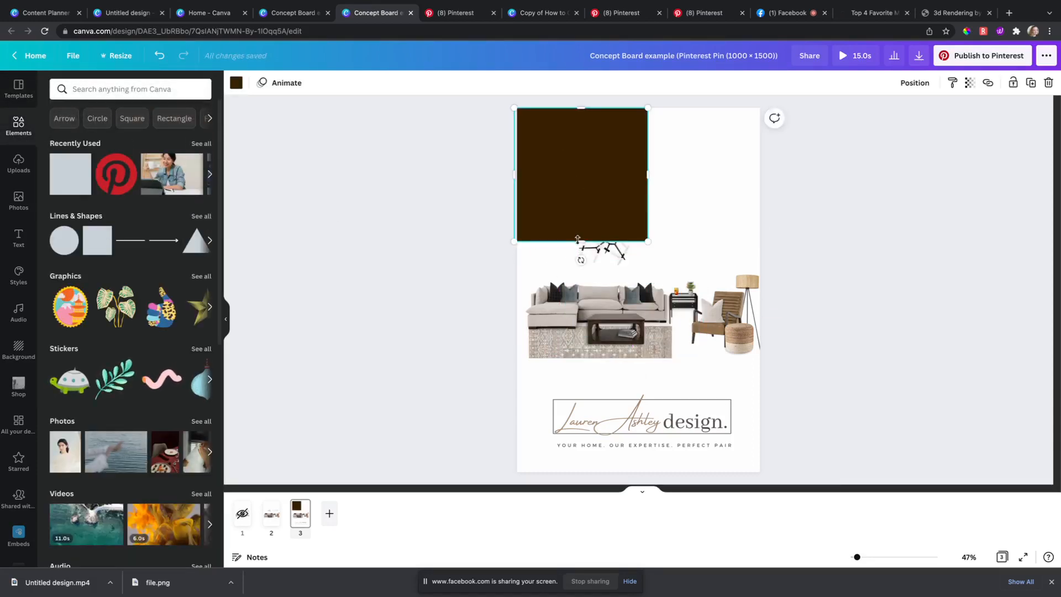
drag(576, 241, 569, 194)
drag(648, 151, 765, 161)
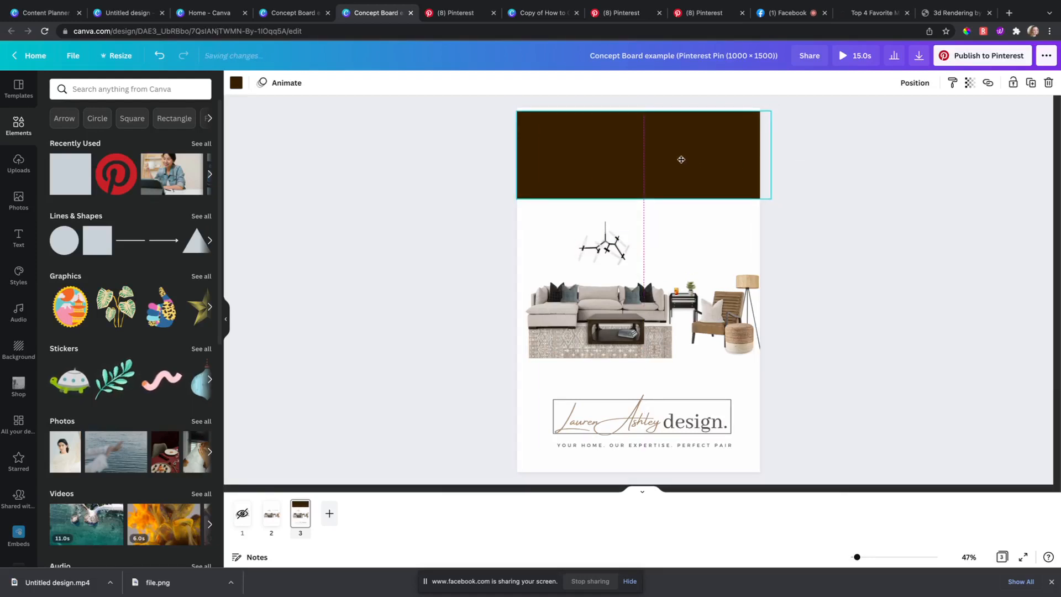
click(382, 184)
click(551, 158)
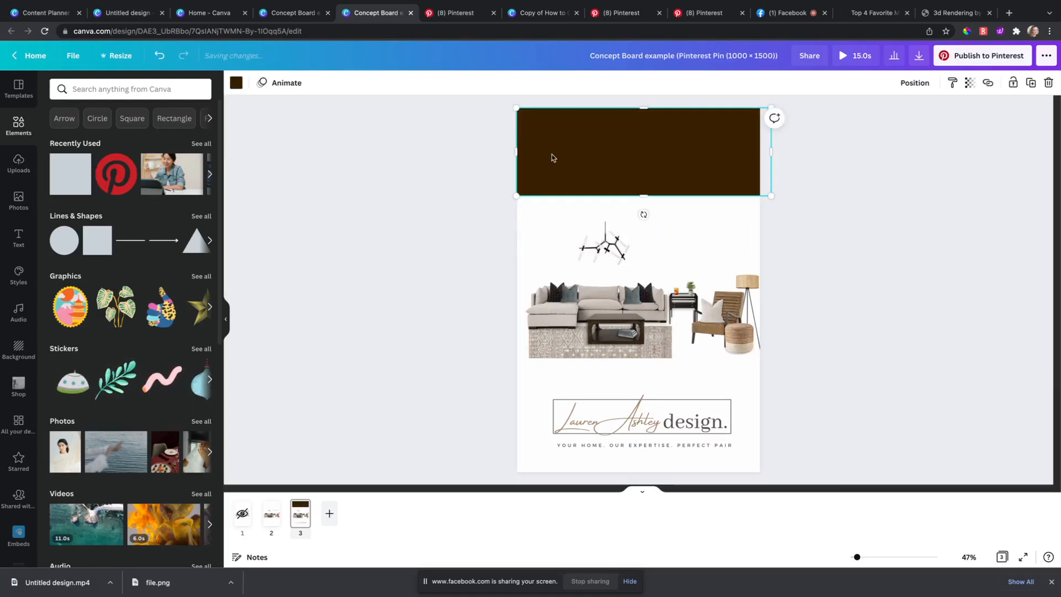
click(236, 82)
click(61, 239)
click(352, 179)
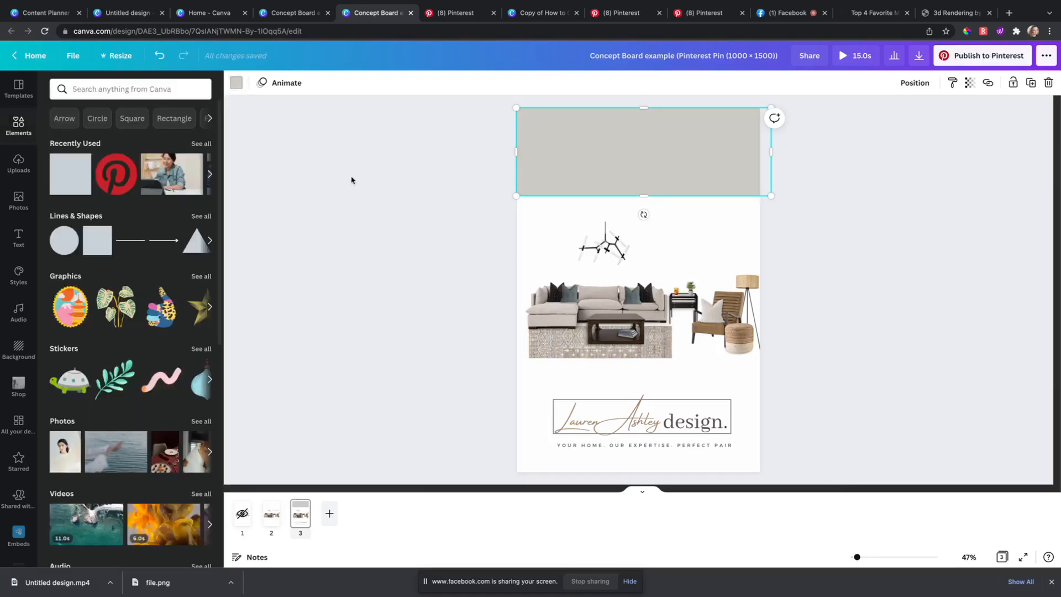
click(595, 188)
click(389, 196)
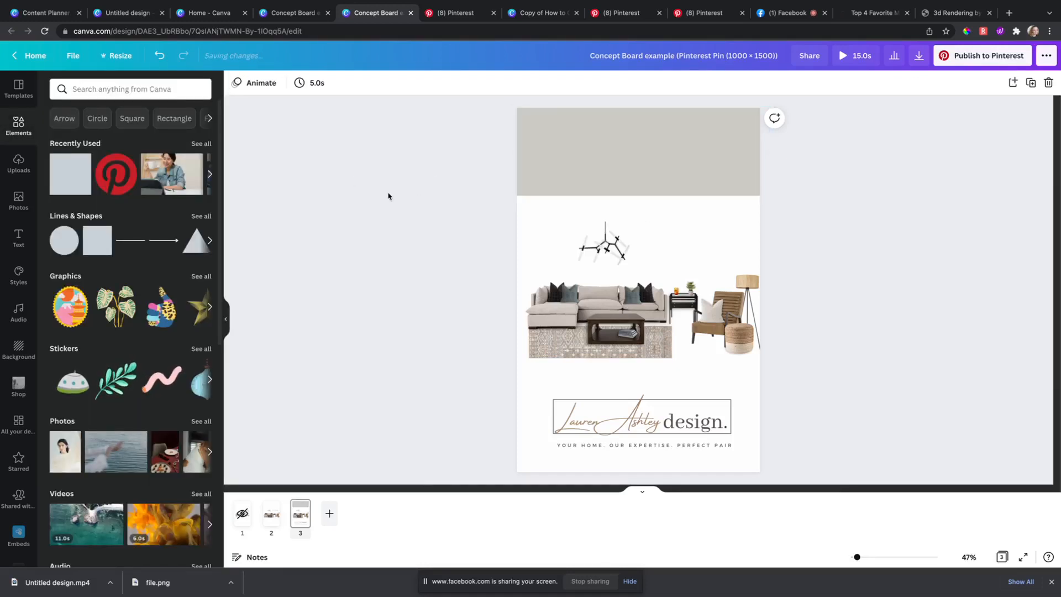
Step: Add a thin white line along the grey banner's lower edge
click(130, 240)
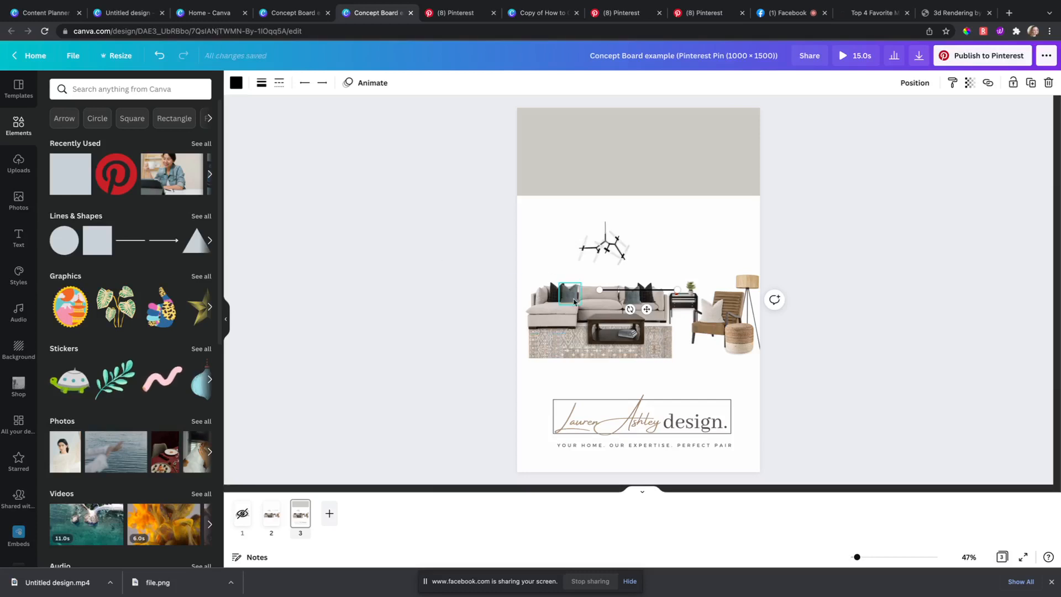
drag(646, 309, 764, 185)
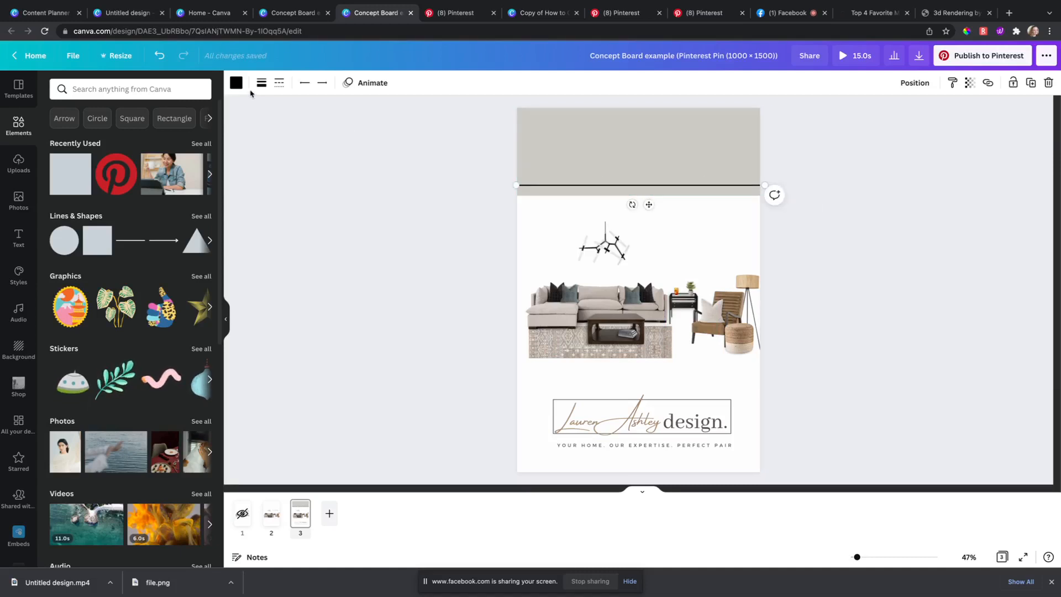
click(236, 82)
click(64, 169)
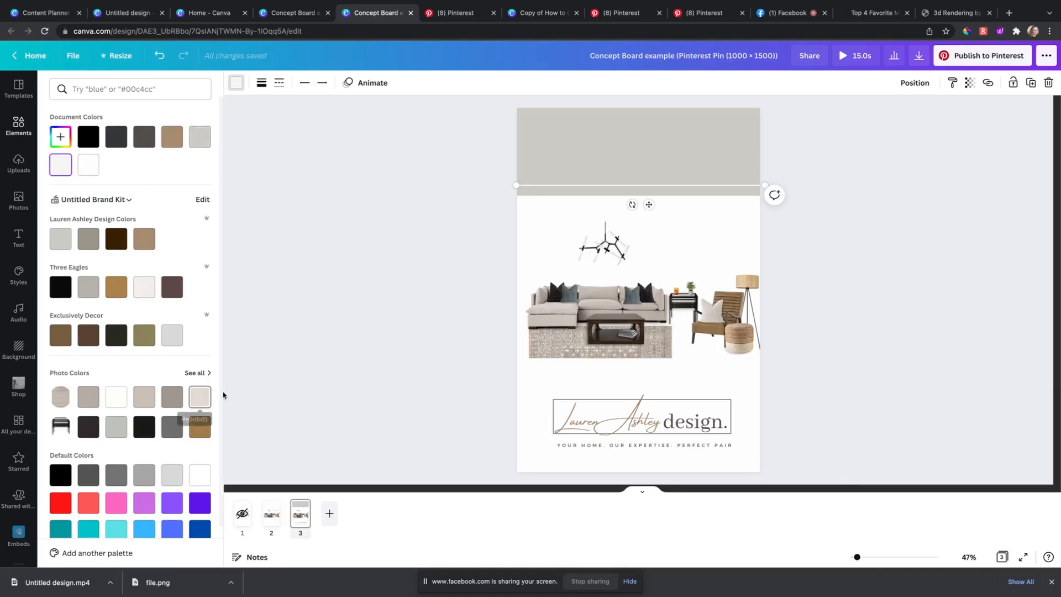
click(369, 314)
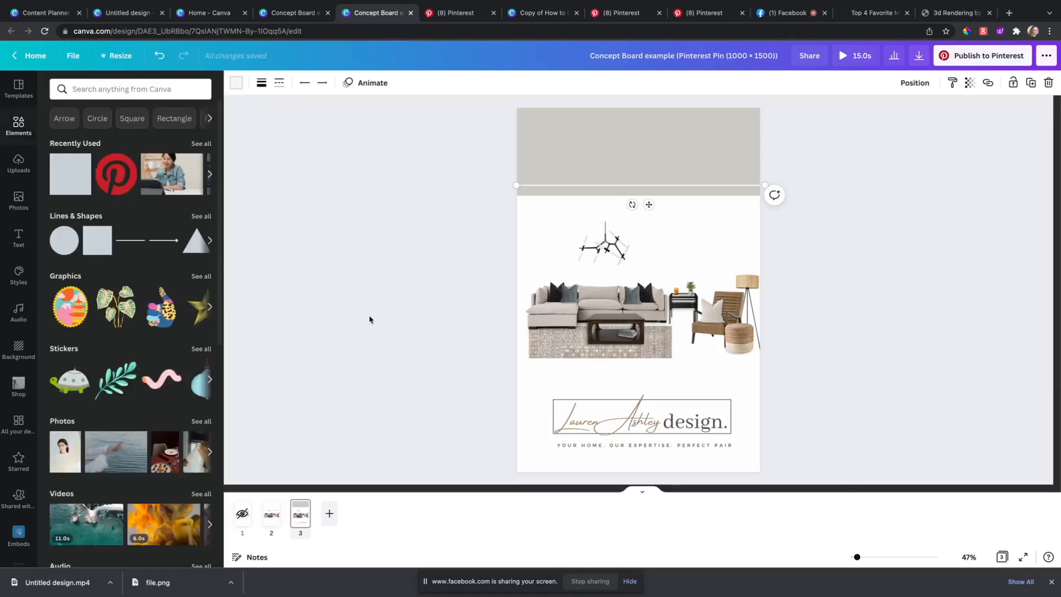
Step: Add a light grey circle, shrink it to 231×231 and place it on the banner's edge
click(62, 247)
drag(626, 324, 633, 278)
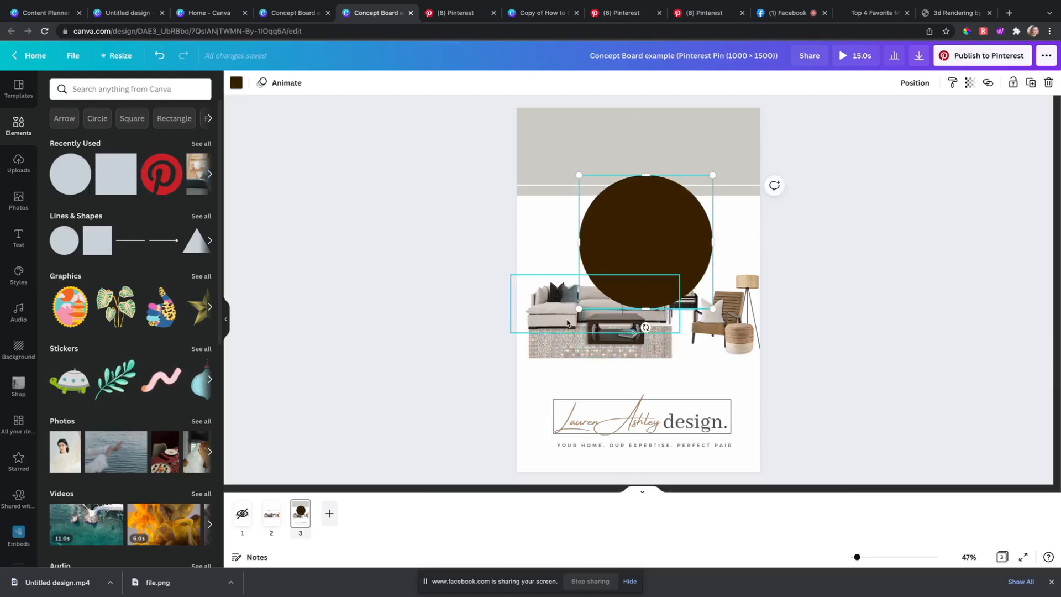
drag(578, 311, 644, 193)
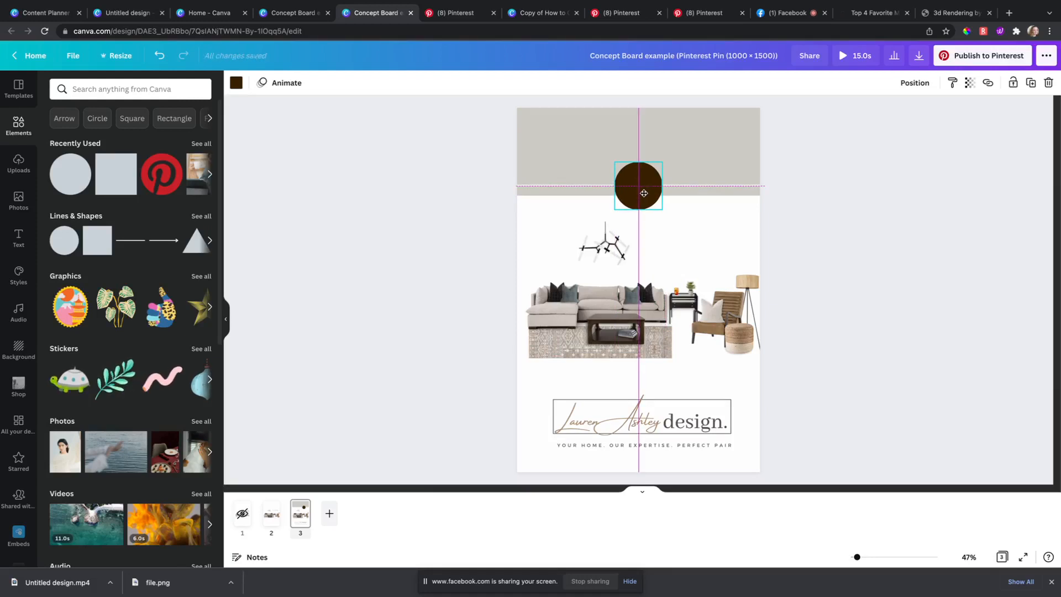
click(236, 84)
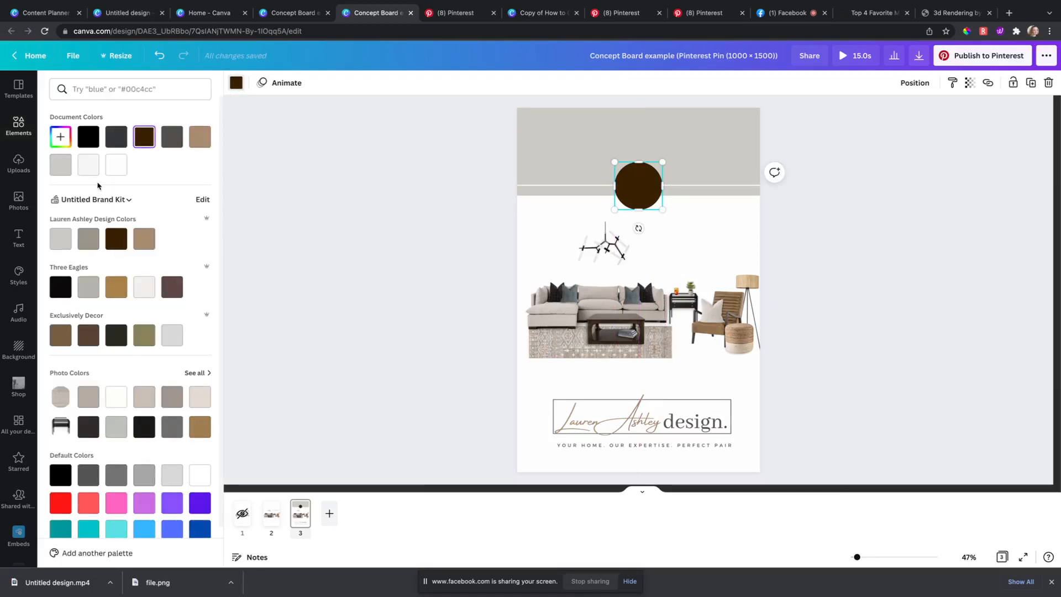
click(61, 165)
click(377, 213)
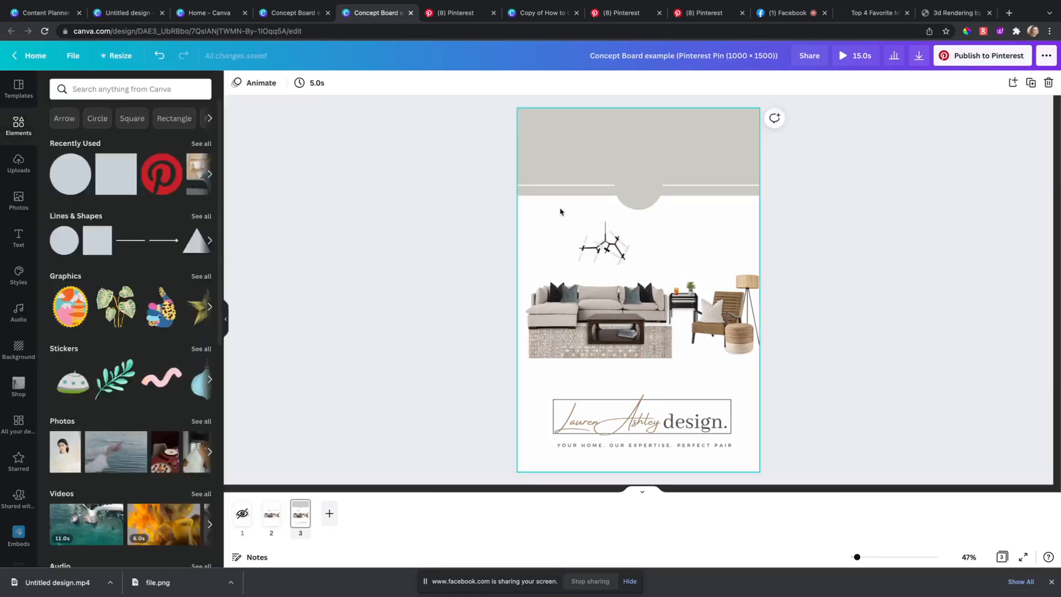
click(655, 198)
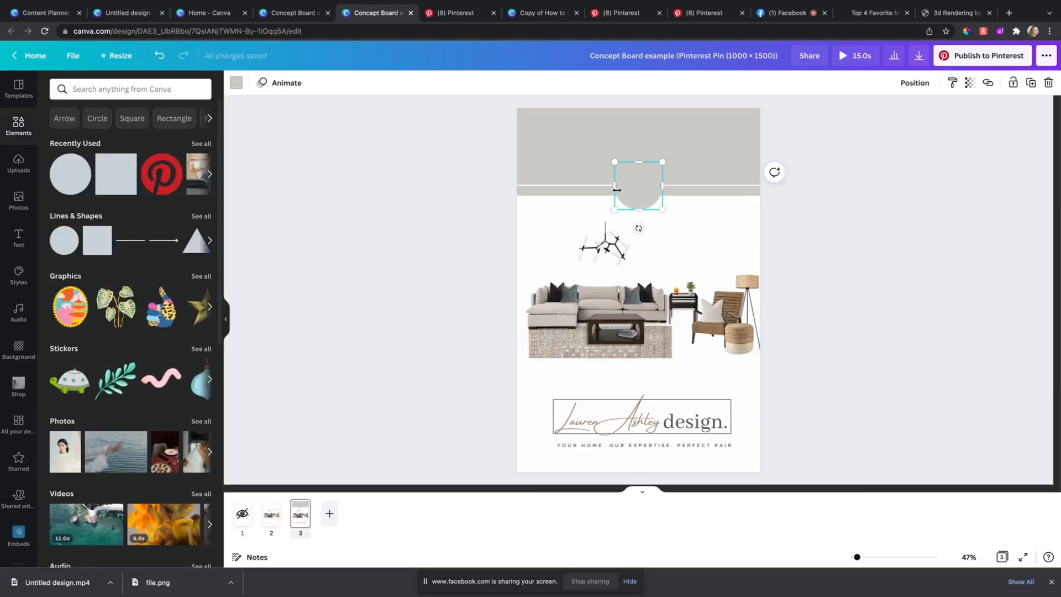
Step: Duplicate the circle, fill it near-white, enlarge it and send it behind the grey circle
key(super+v)
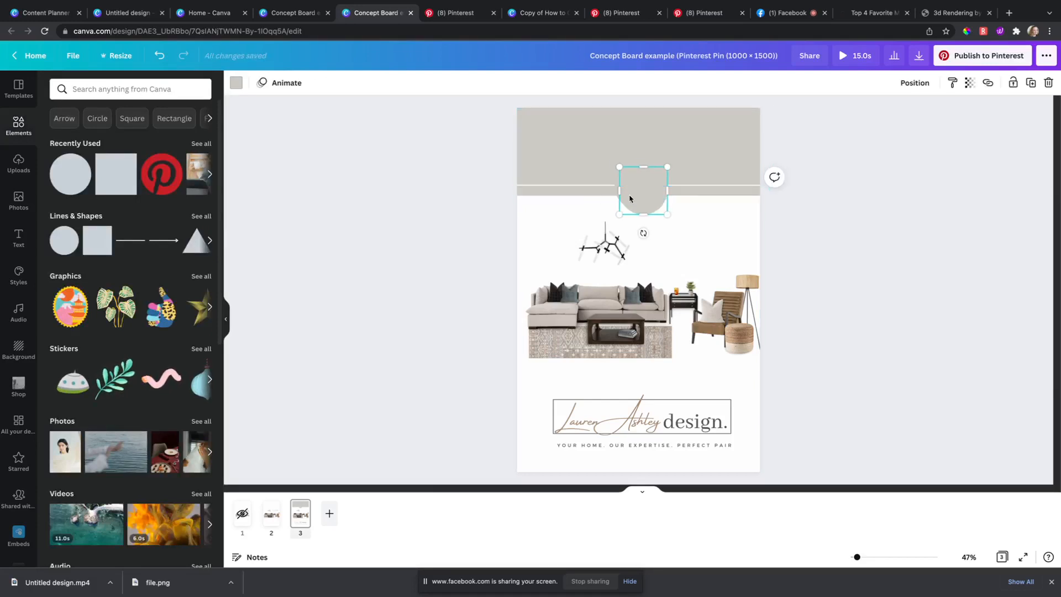
mouse_move(631, 197)
mouse_down()
mouse_move(656, 170)
mouse_move(638, 189)
mouse_up()
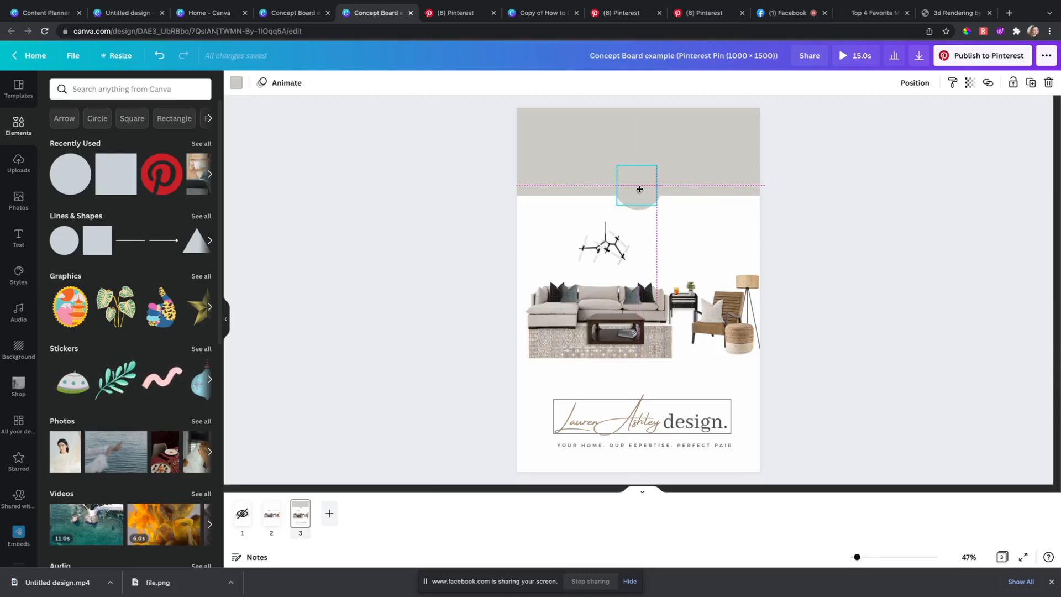
click(236, 83)
click(60, 168)
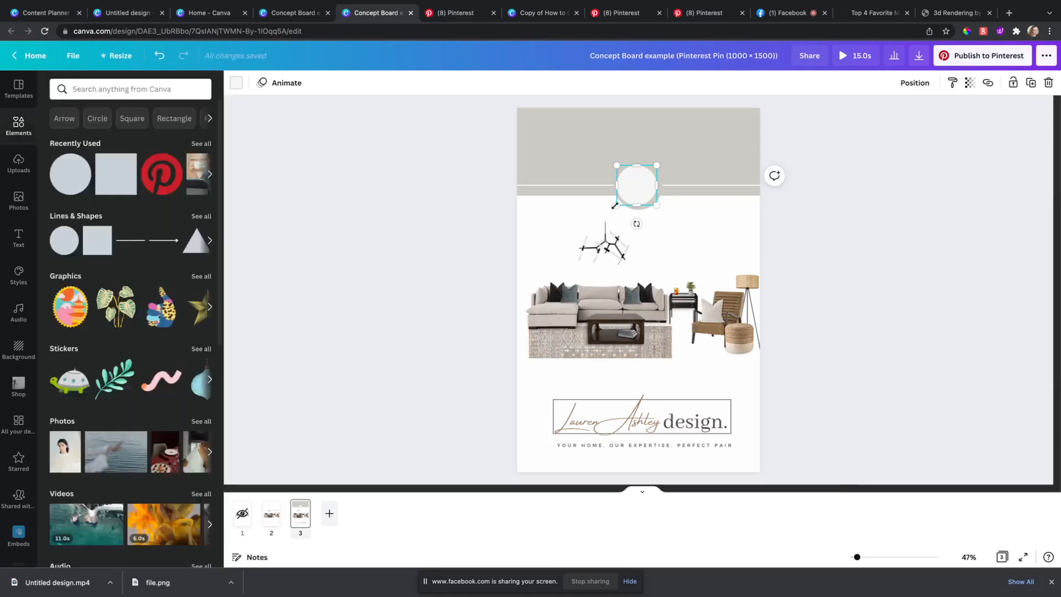
drag(640, 191, 663, 220)
drag(621, 200, 622, 191)
click(914, 82)
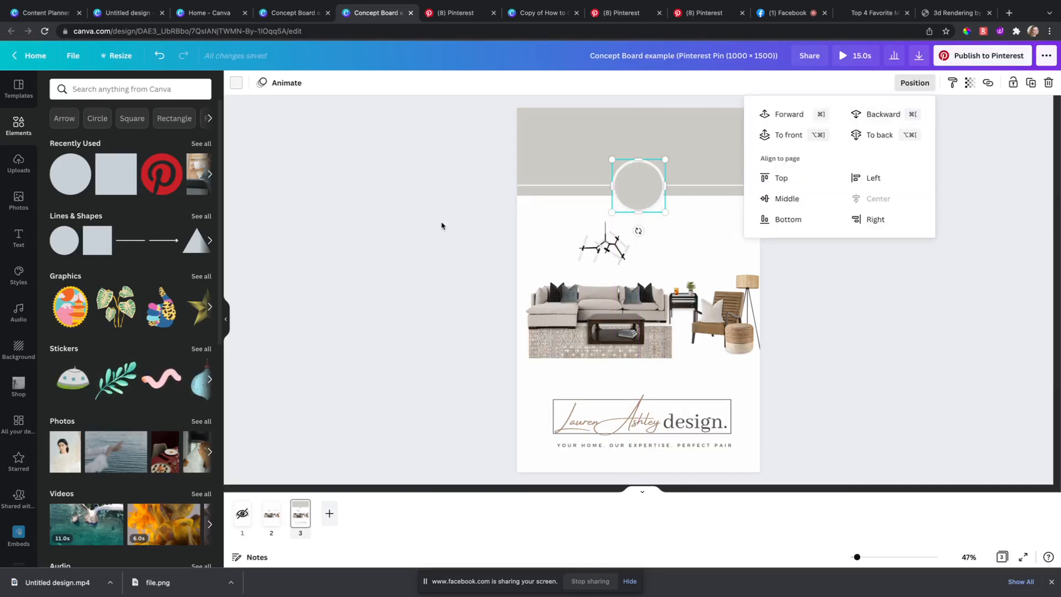
click(652, 188)
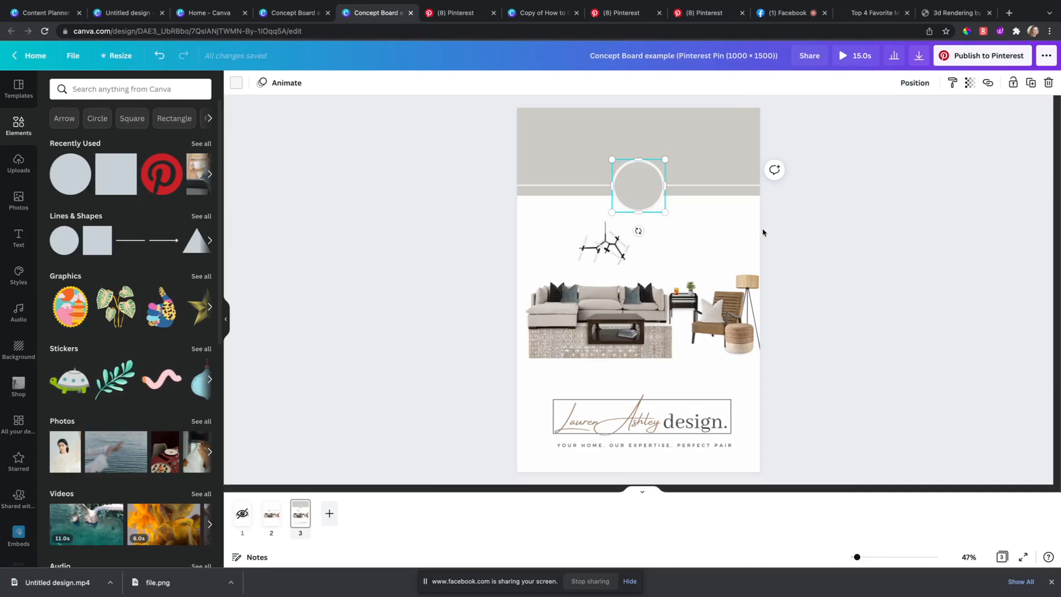
Step: Nudge the small grey circle up until it is centred on the banner's lower edge
click(764, 233)
click(651, 200)
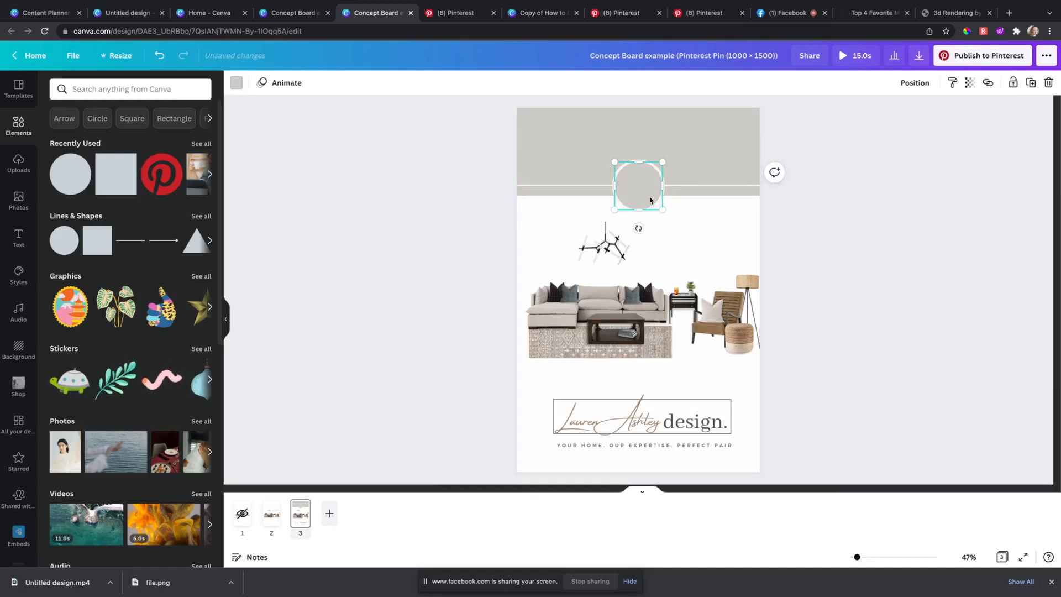
drag(651, 200, 650, 197)
click(458, 202)
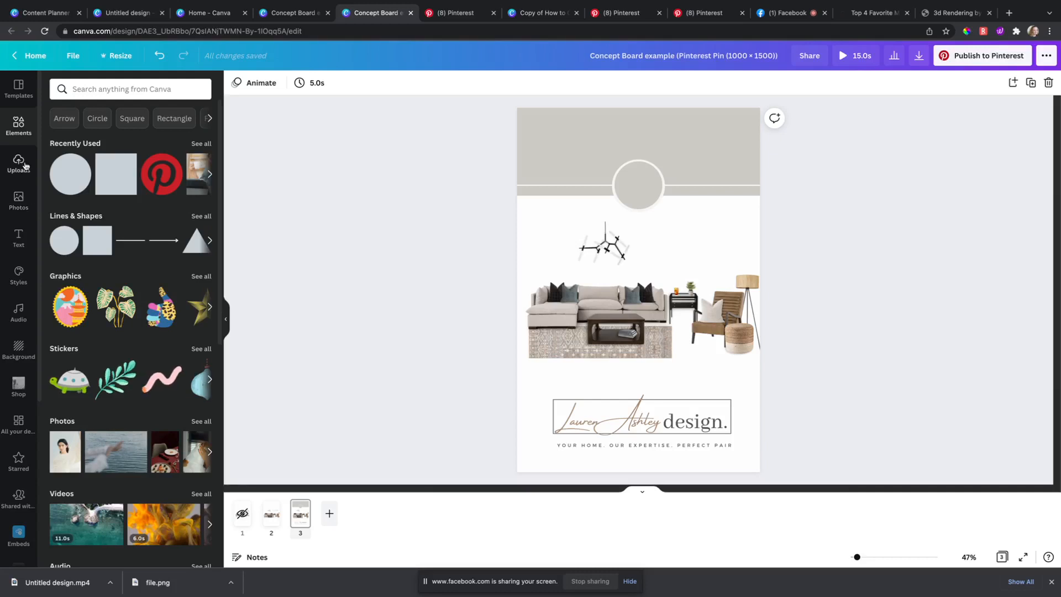
Step: Add a subheading text box from the Text panel, then discard it
scroll(173, 401, down, 5)
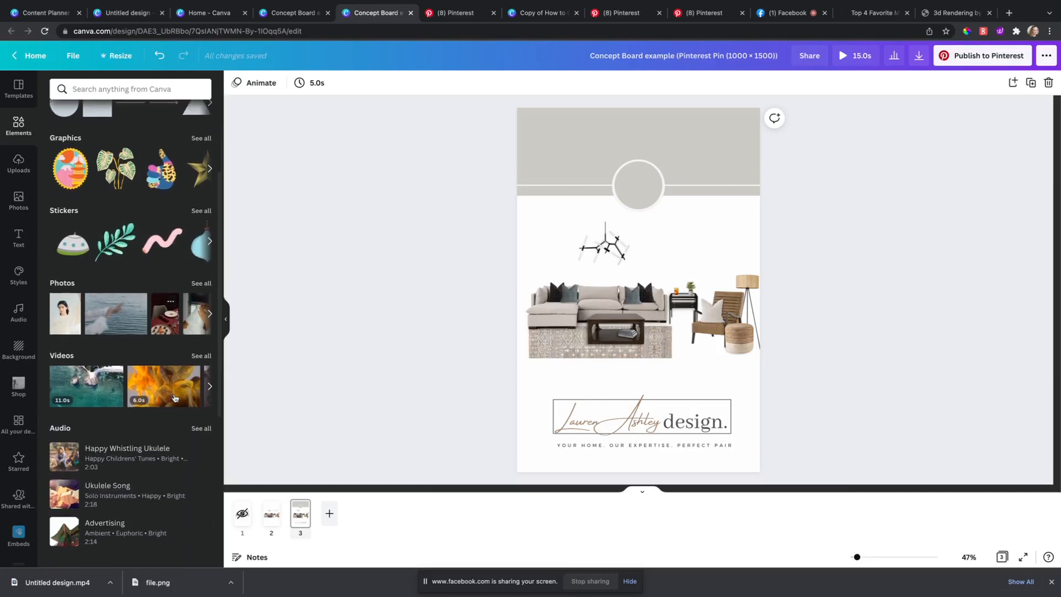
scroll(176, 398, down, 4)
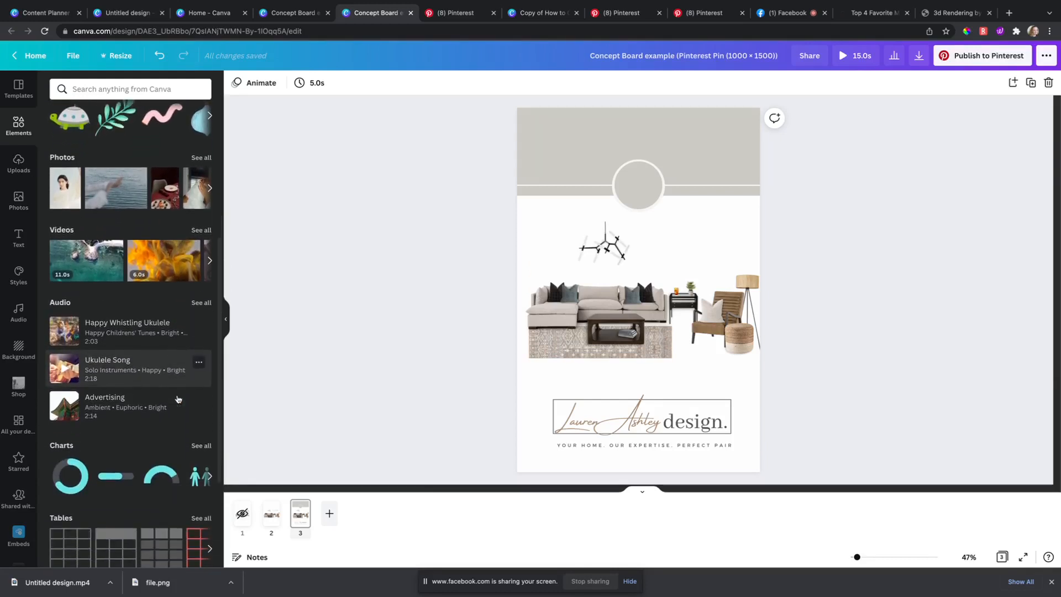
scroll(178, 401, up, 3)
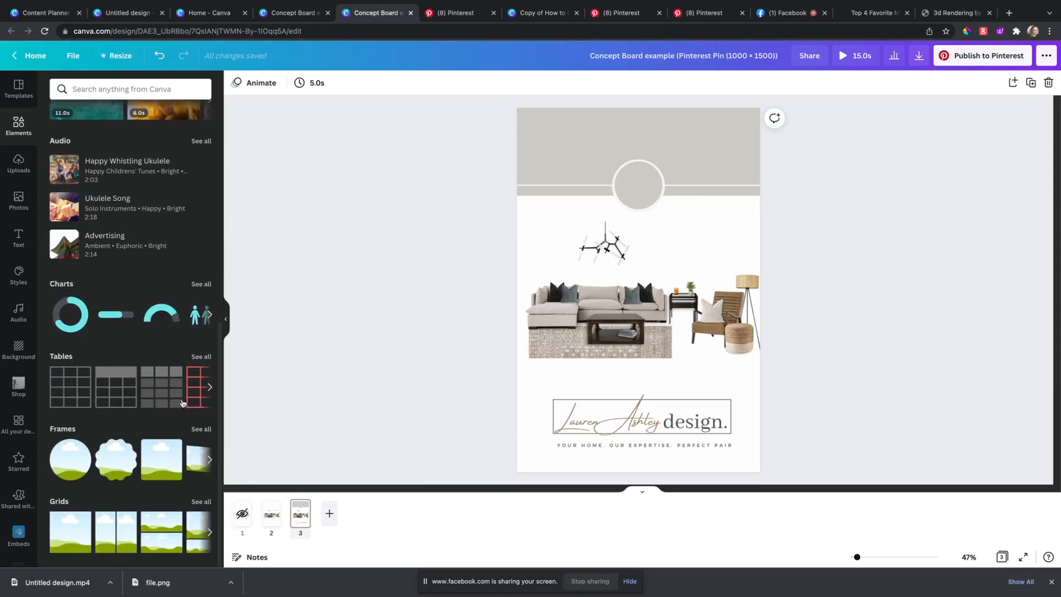
scroll(162, 340, up, 6)
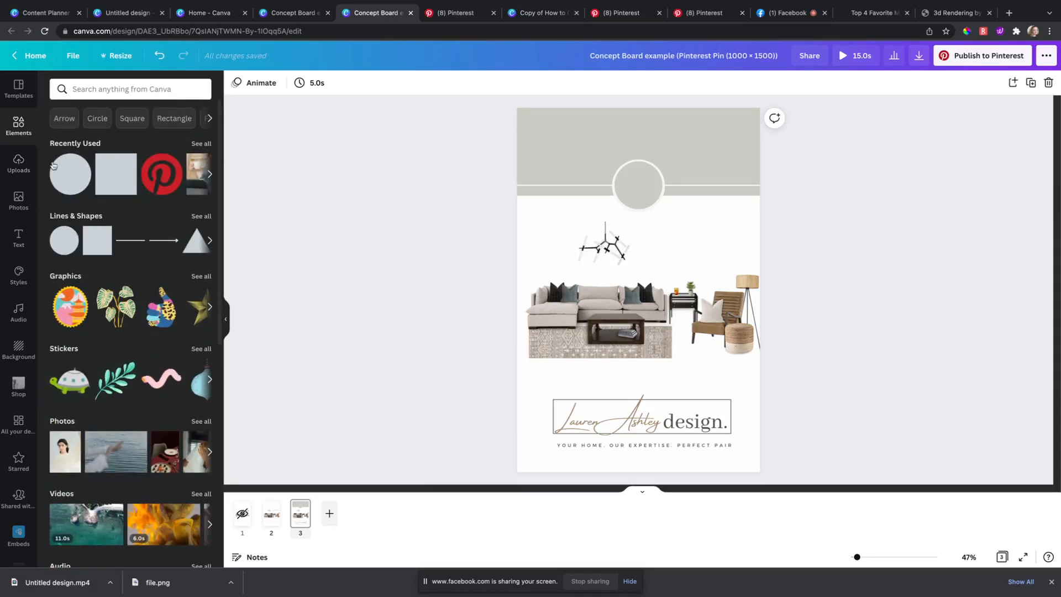
click(18, 237)
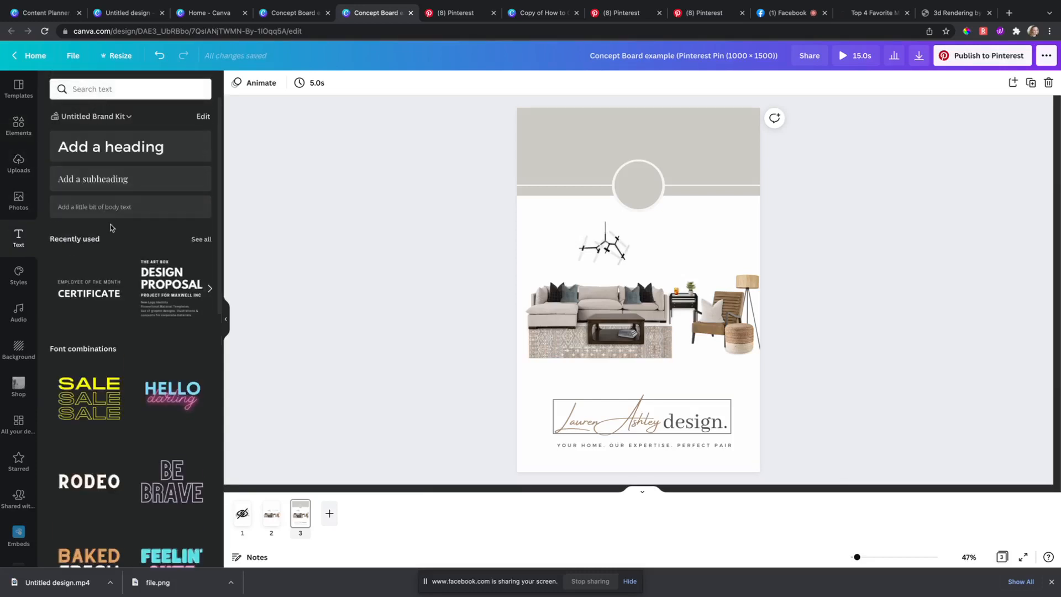
drag(93, 179, 649, 208)
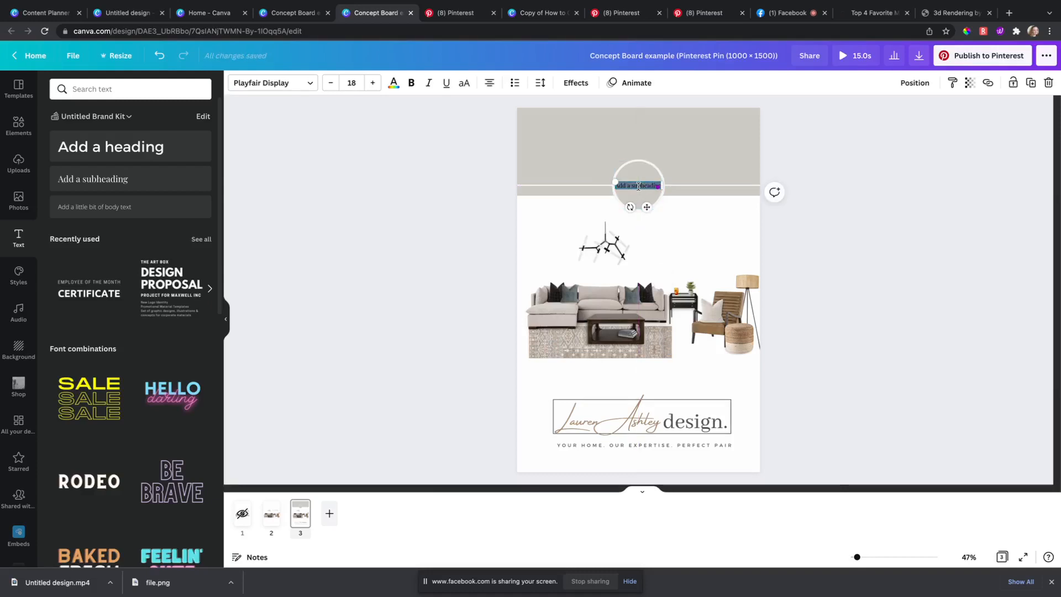
key(BackSpace)
click(422, 201)
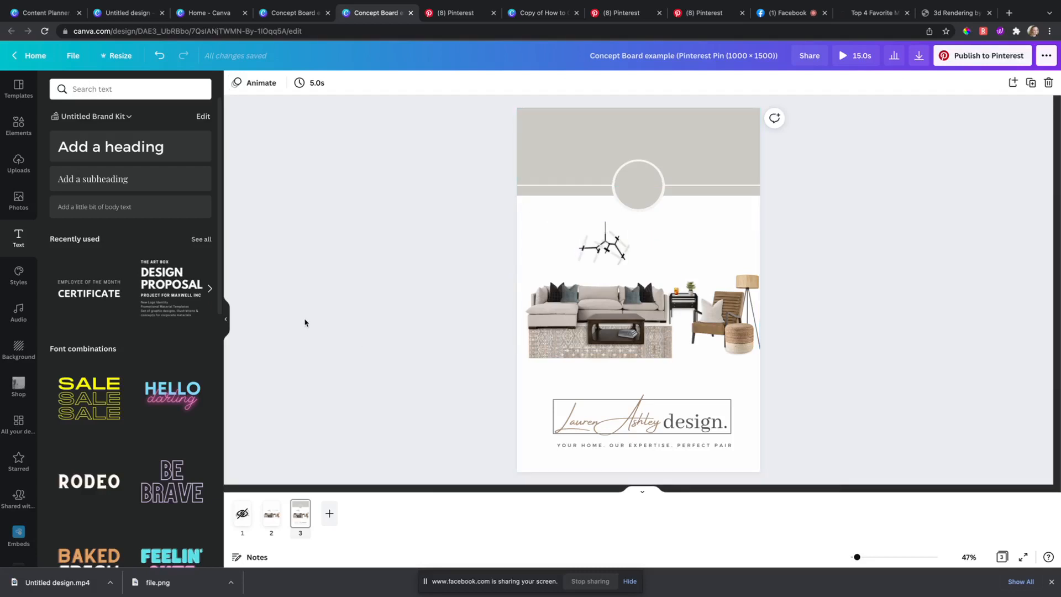
Step: Add an 'Add a heading' text box at the top of the grey banner
click(176, 148)
drag(641, 296, 768, 332)
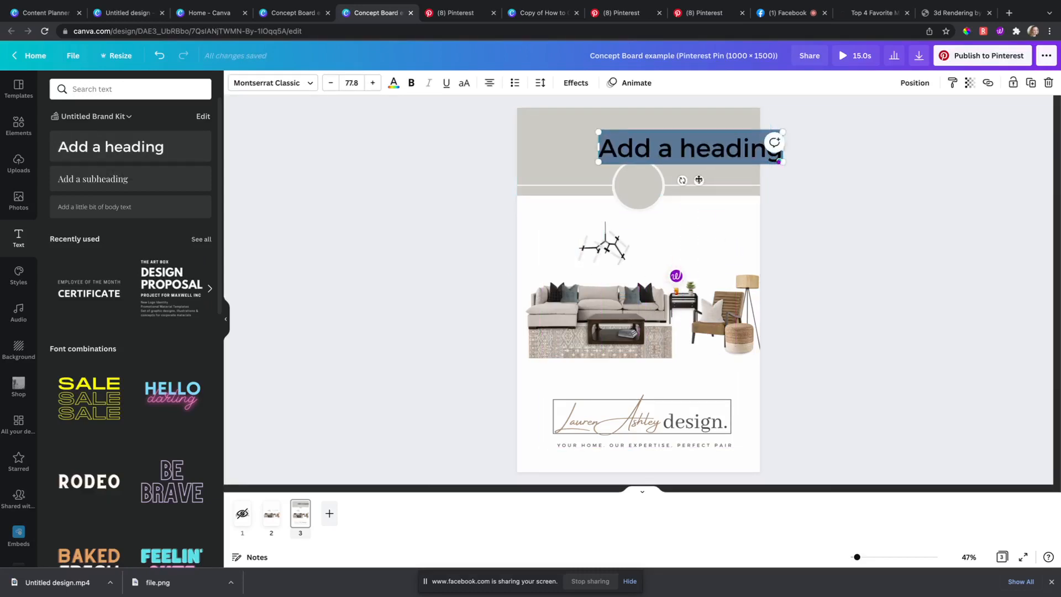
drag(698, 180, 649, 171)
double_click(652, 140)
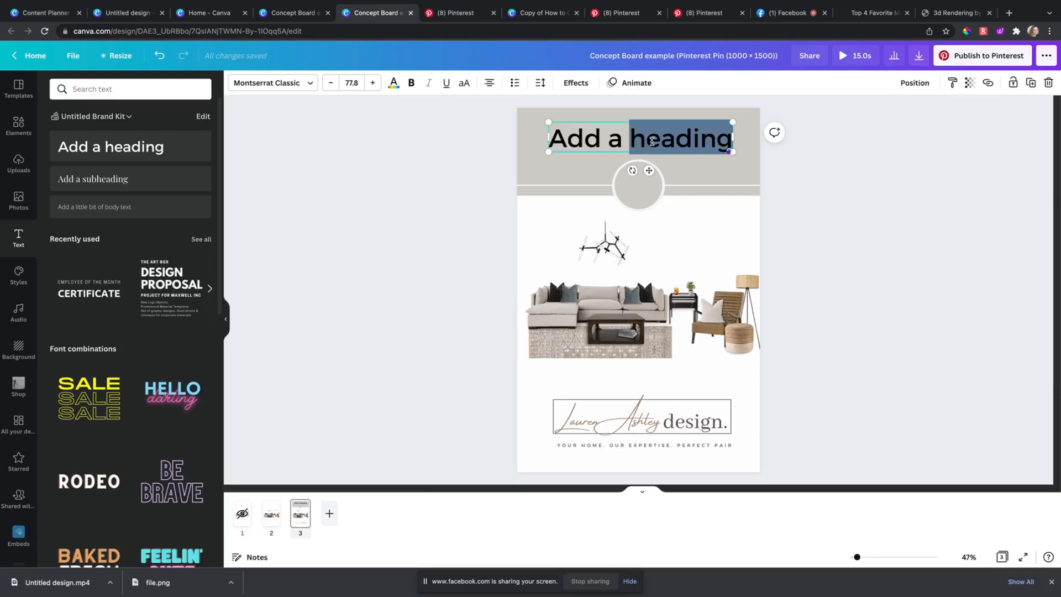
triple_click(652, 141)
Step: Add an 'Add a subheading' text box and move it up onto the circle
click(628, 189)
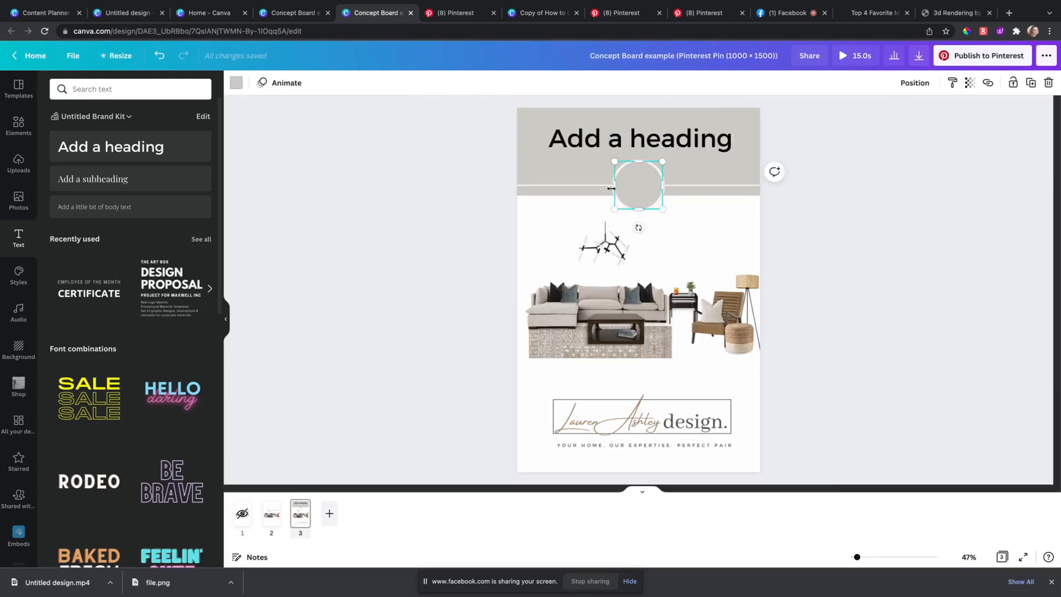
click(177, 187)
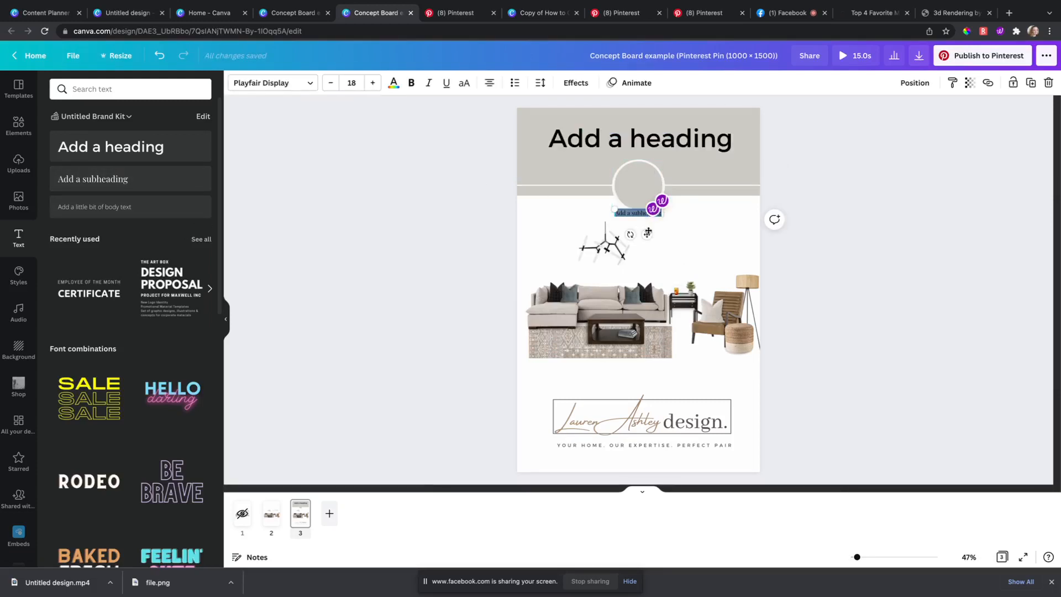
drag(647, 234, 534, 173)
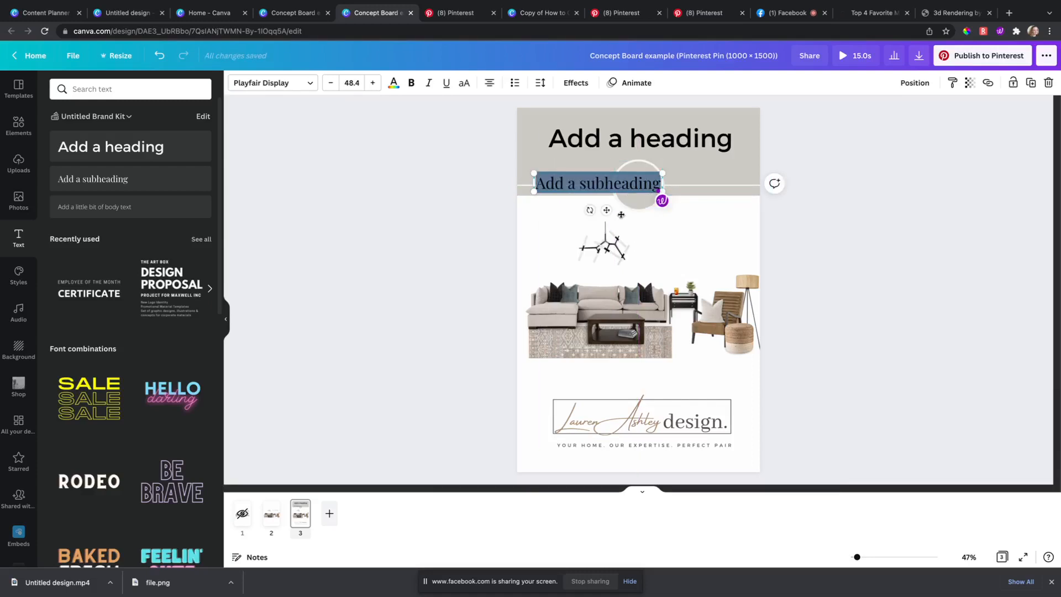
Step: Replace the subheading with a centre-aligned '4' at size 114, centred in the grey circle
drag(621, 214, 675, 217)
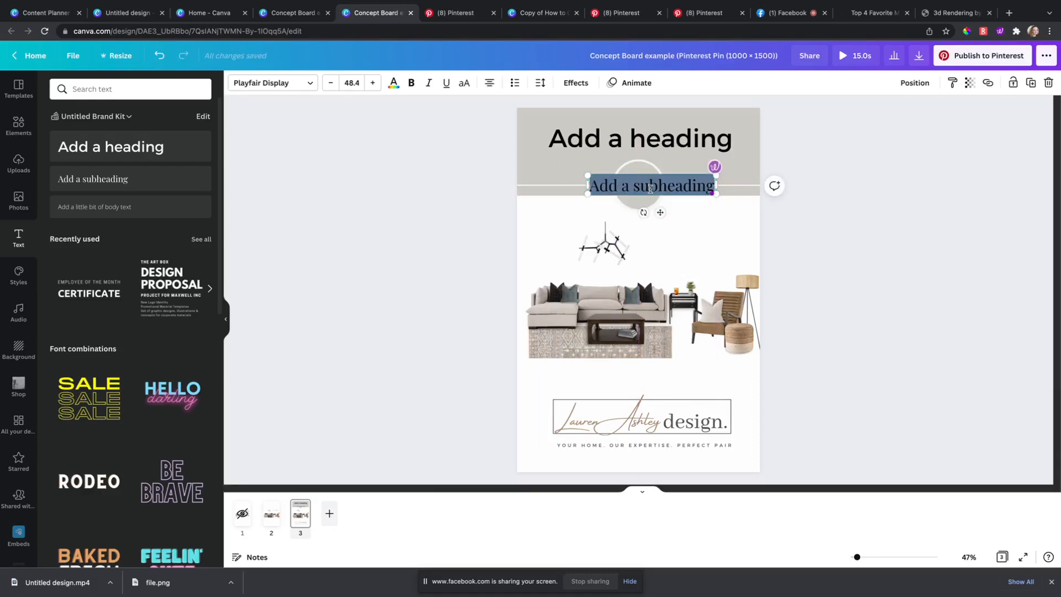
text(4)
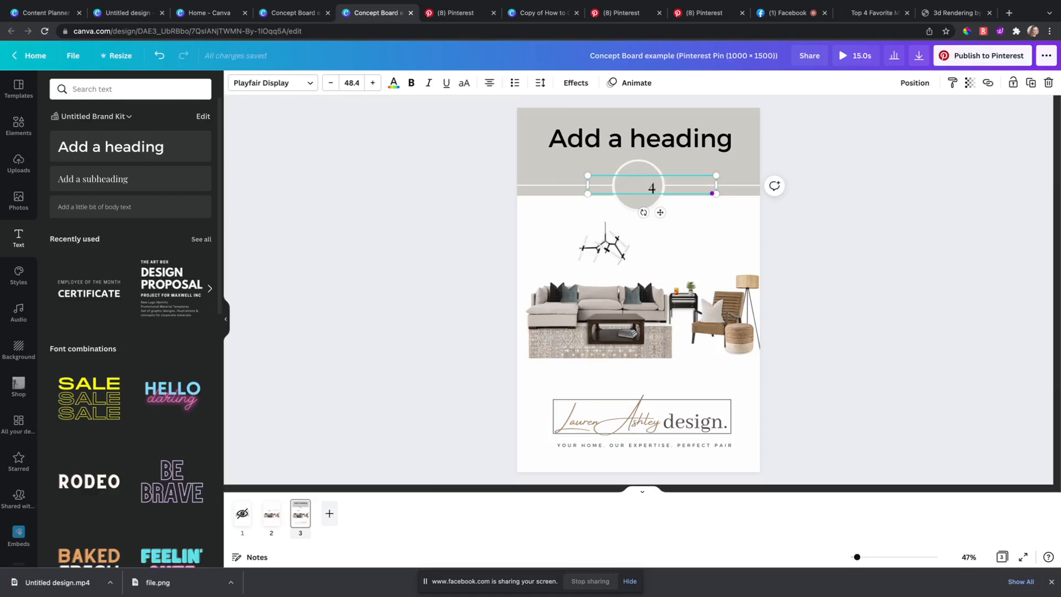
drag(587, 175, 541, 168)
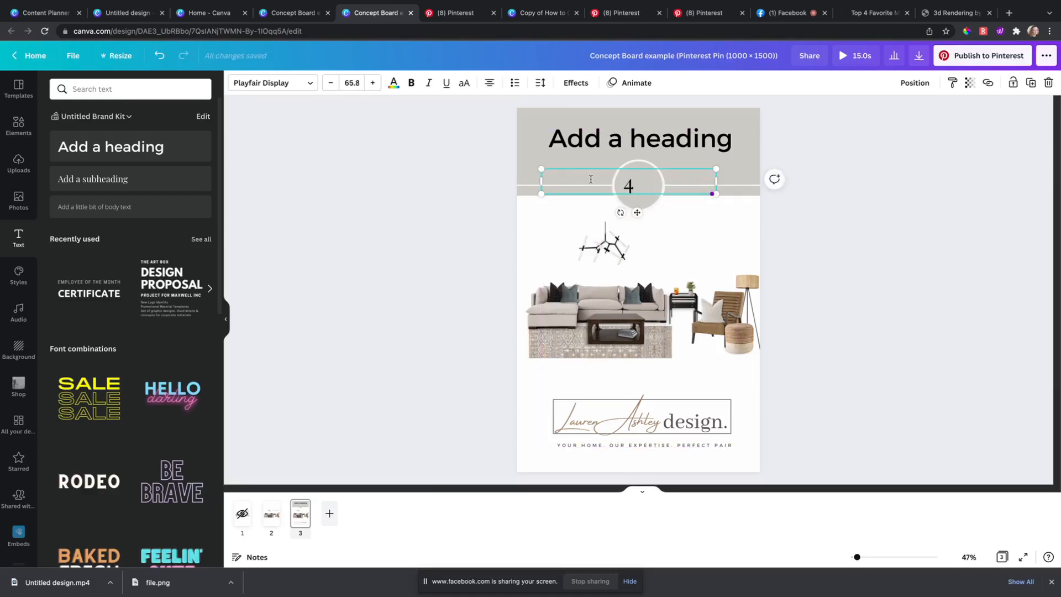
click(489, 88)
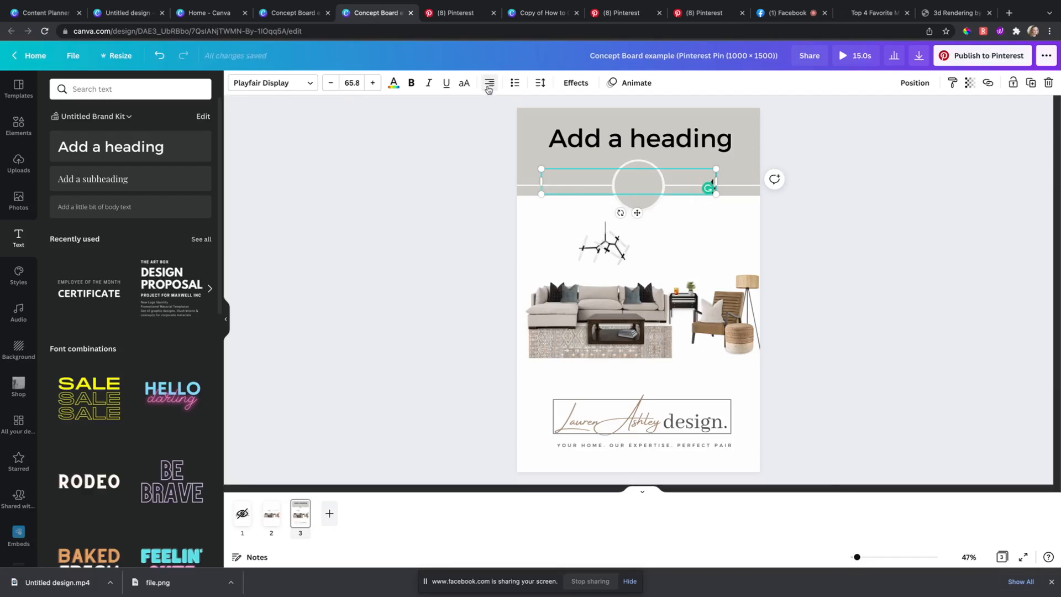
click(489, 84)
drag(542, 181, 647, 213)
drag(623, 178, 603, 157)
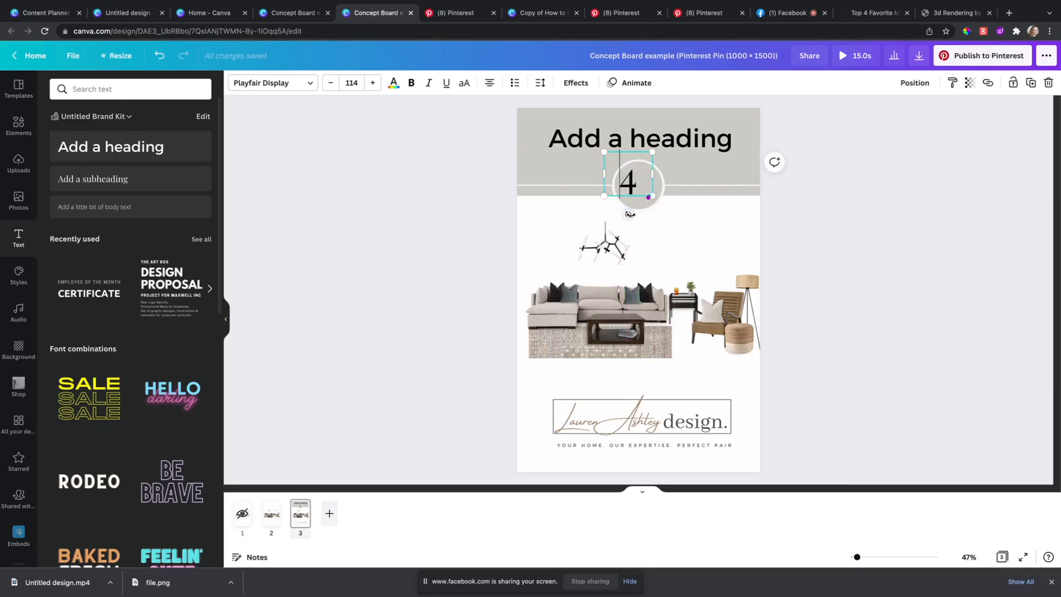
click(630, 185)
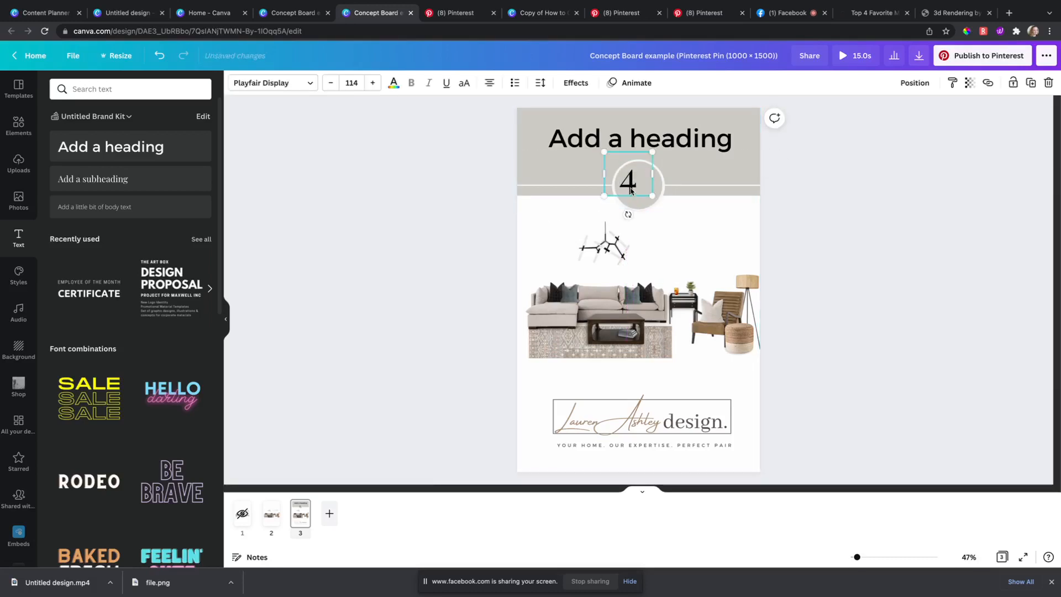
drag(630, 185, 639, 193)
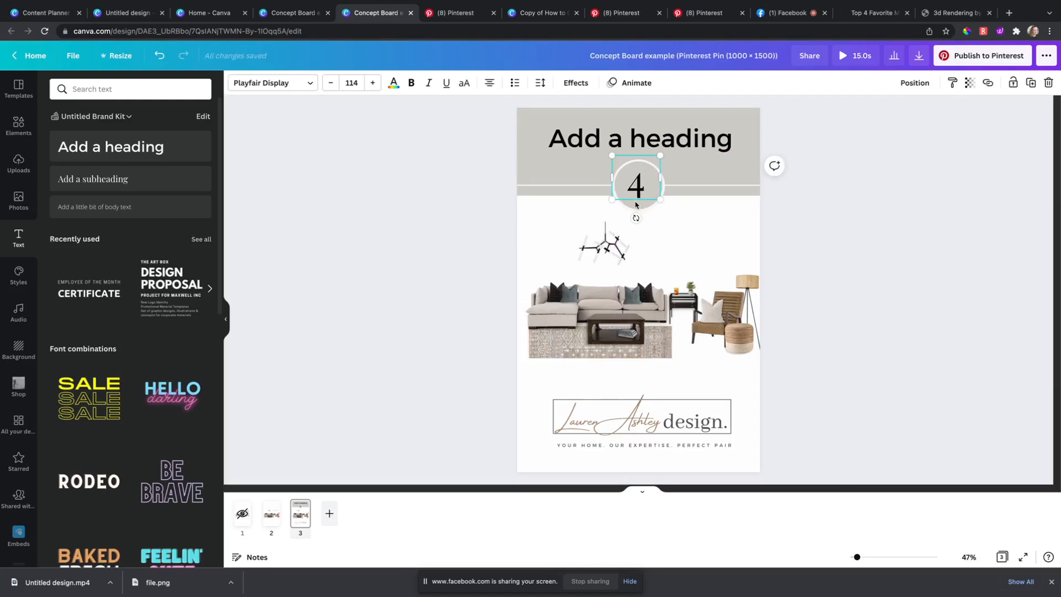
click(290, 85)
Step: Set the 4 in Libre Baskerville and retype the heading as 'Living Room'
click(125, 176)
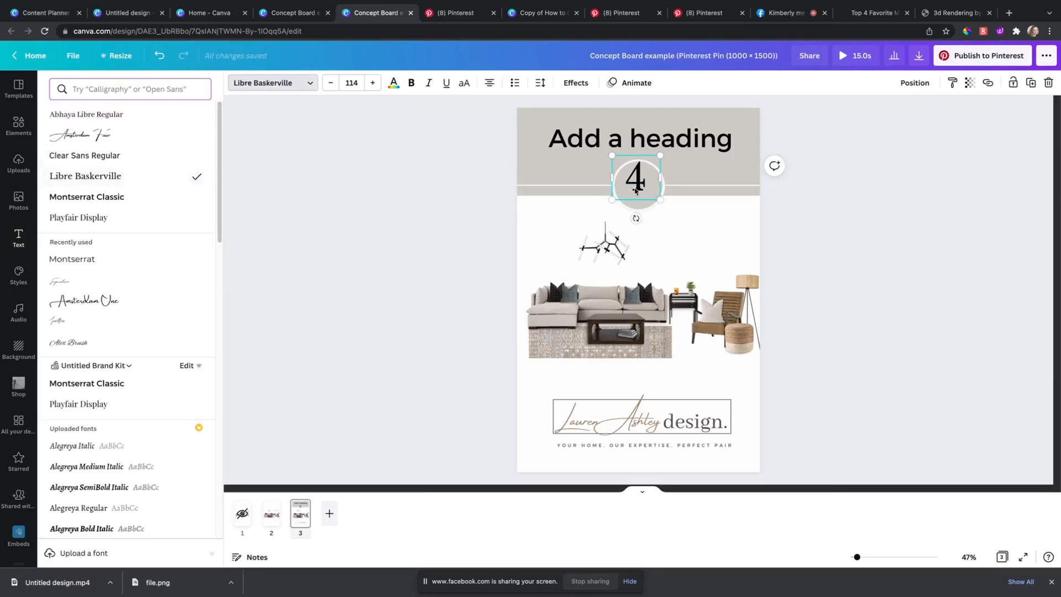
drag(635, 184, 637, 192)
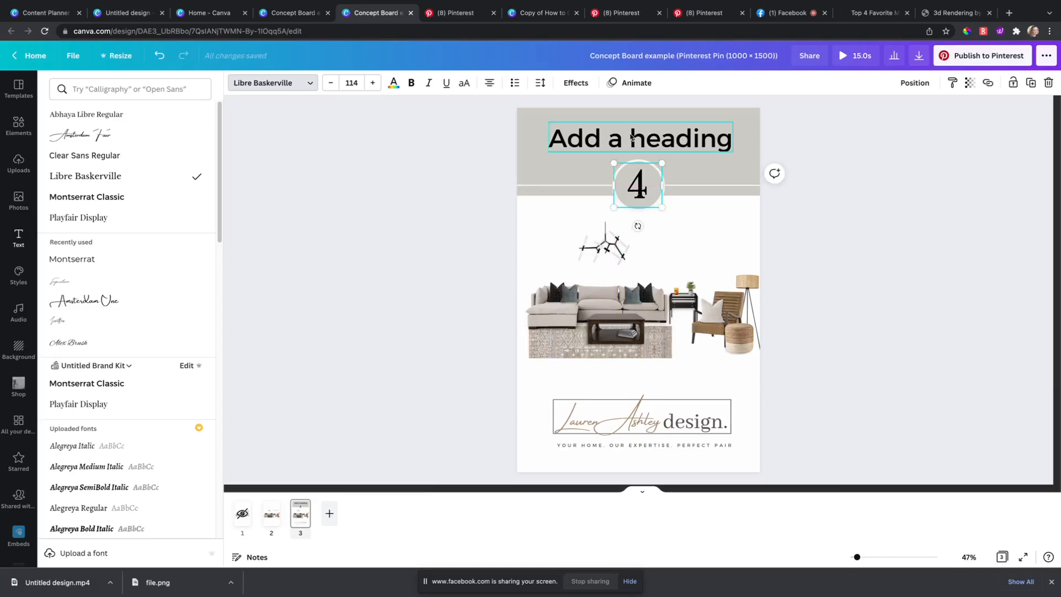
double_click(629, 134)
text(Living R)
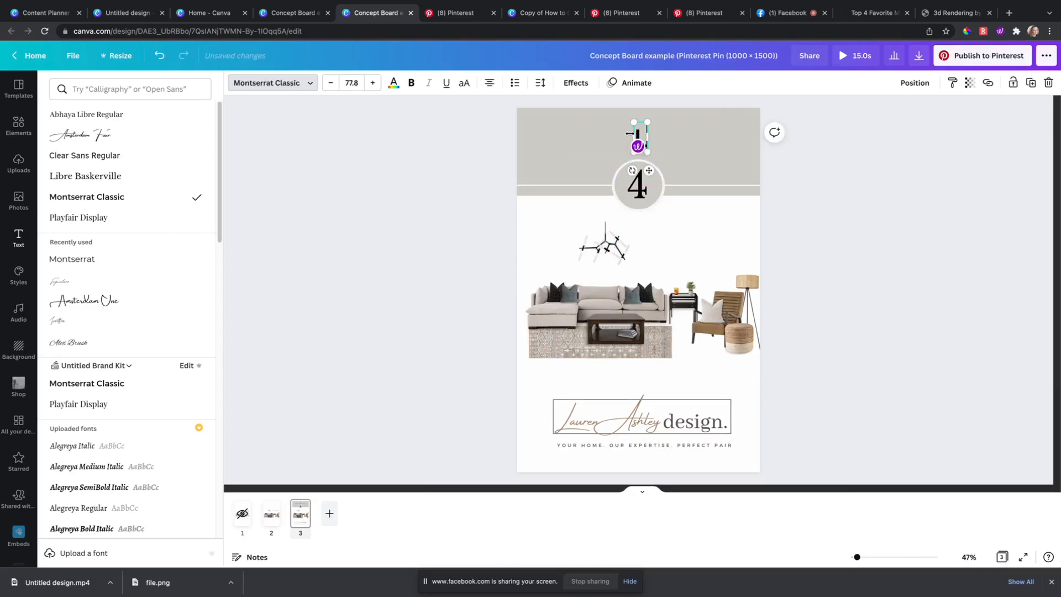
text(oom)
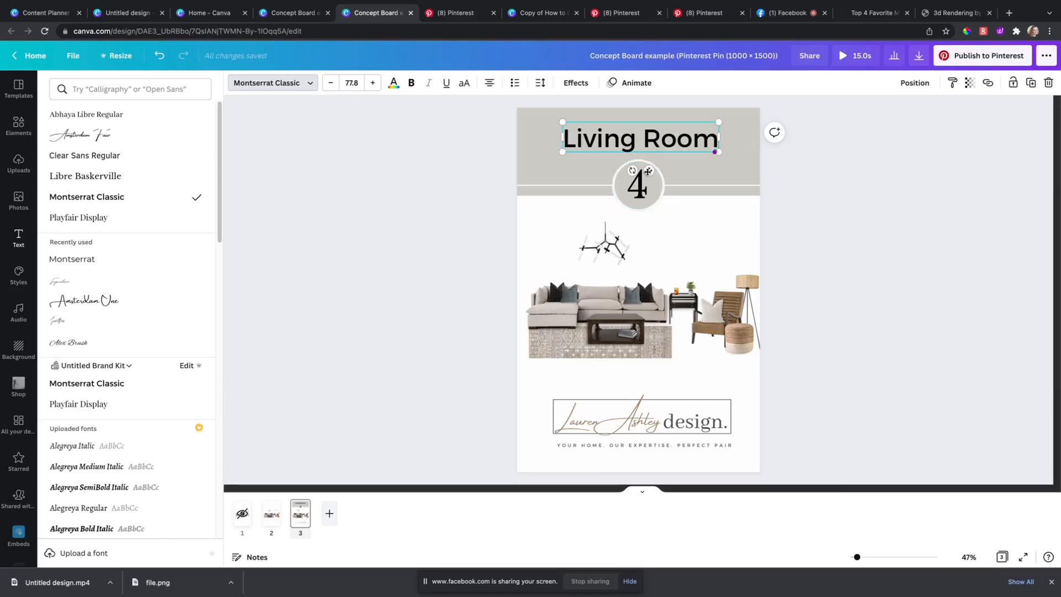
drag(649, 170, 639, 170)
Step: Style 'Living Room' in brown Amsterdam Four script and move it to the banner's left
click(148, 136)
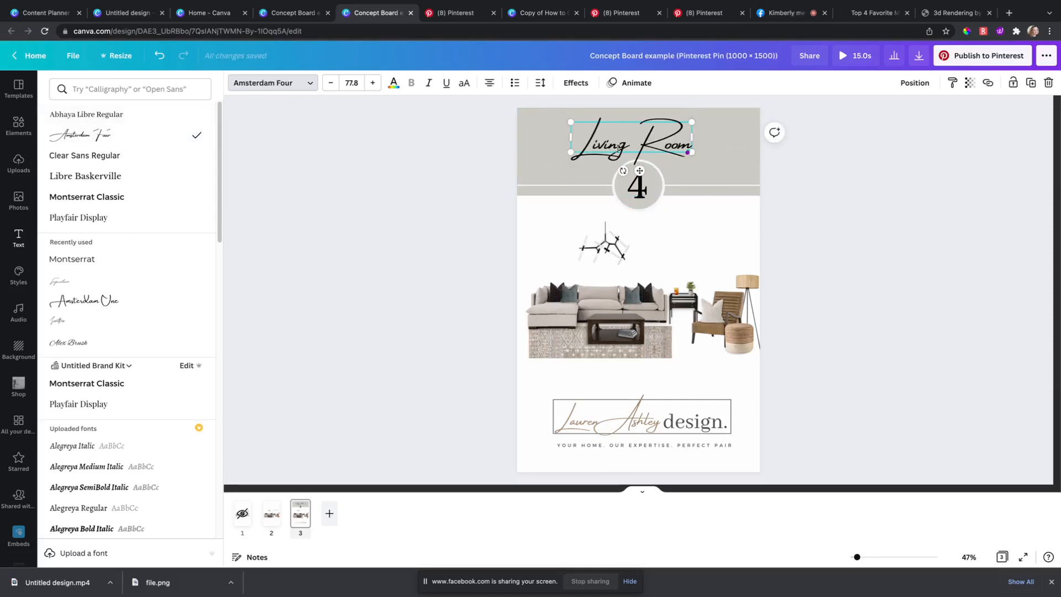
click(393, 83)
click(171, 136)
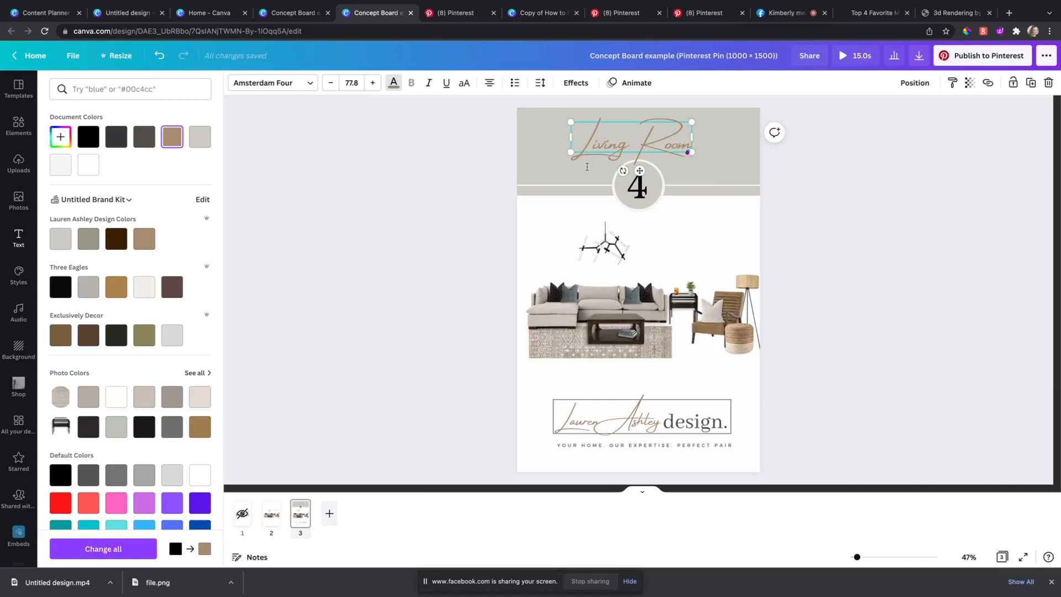
mouse_move(570, 154)
mouse_down()
mouse_move(526, 170)
mouse_move(570, 159)
mouse_up()
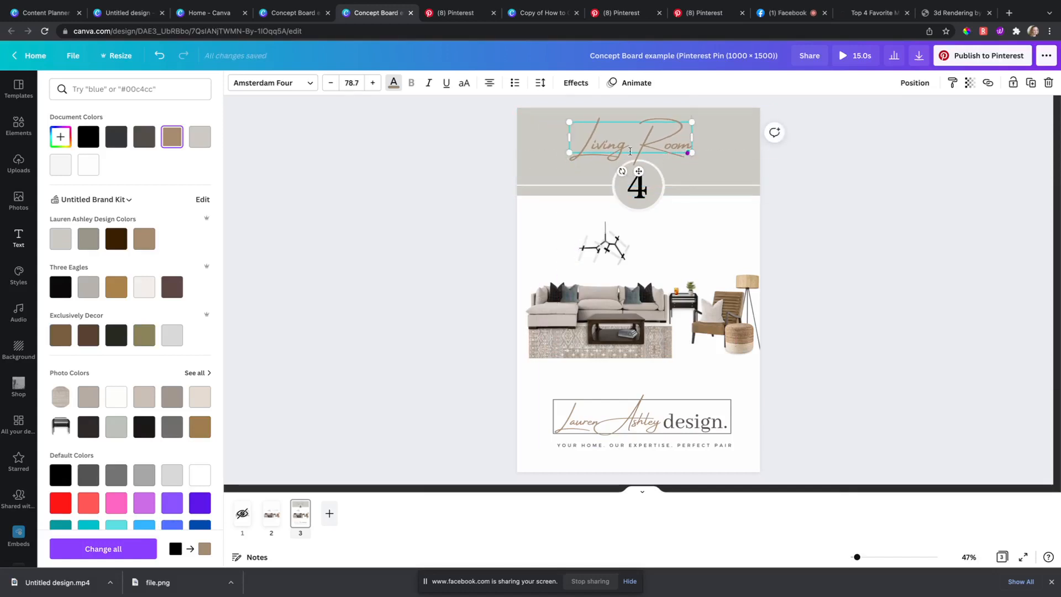
click(415, 187)
click(461, 154)
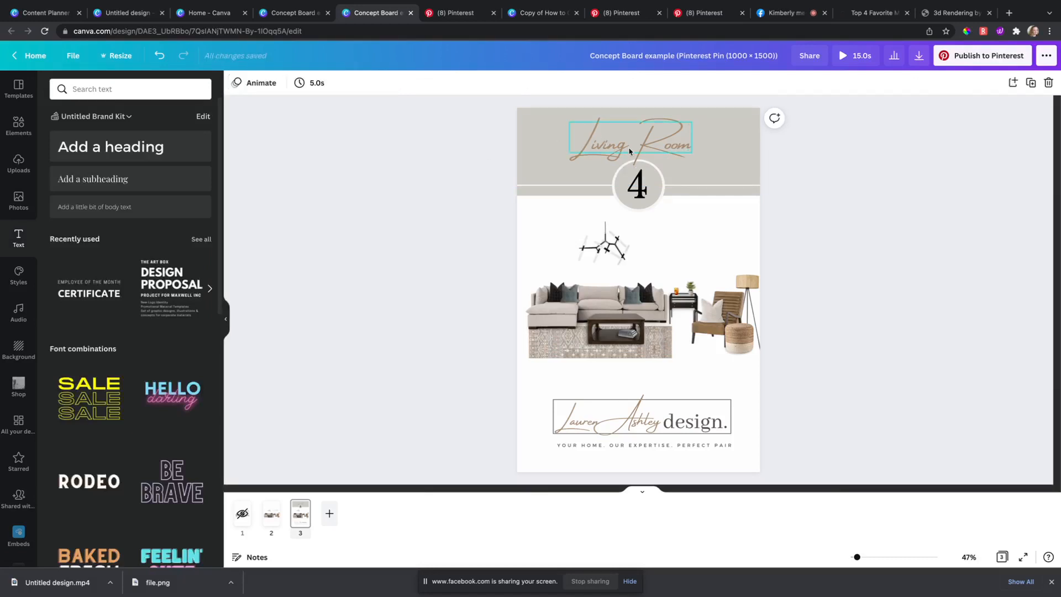
drag(629, 150, 563, 150)
Step: Duplicate the 4 onto the banner beside Living Room and change its text to 'ideas'
click(639, 189)
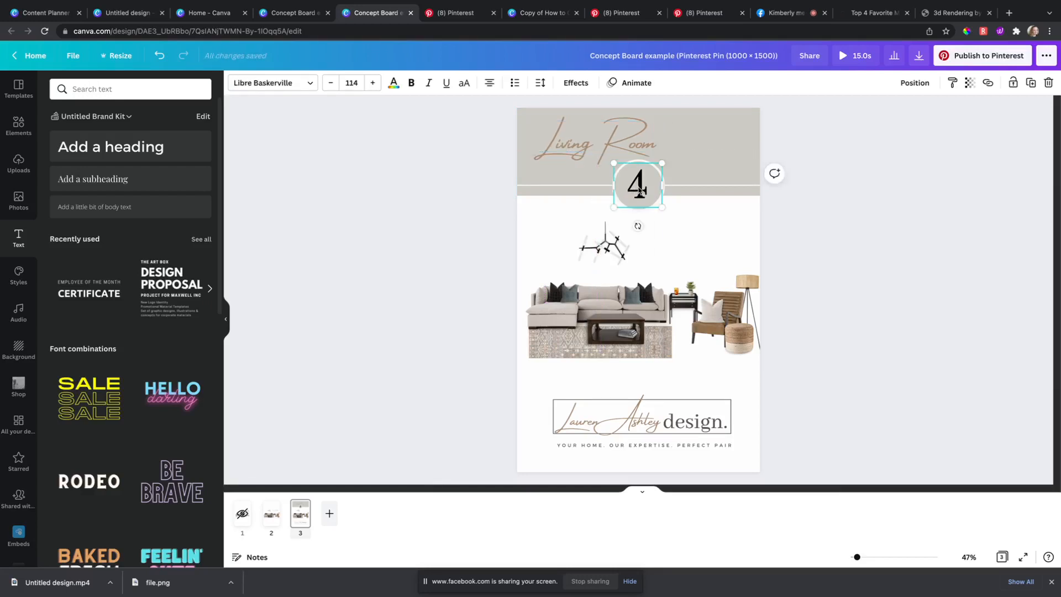
click(444, 232)
click(638, 192)
key(super+d)
drag(646, 199, 678, 153)
double_click(678, 150)
text(ideas)
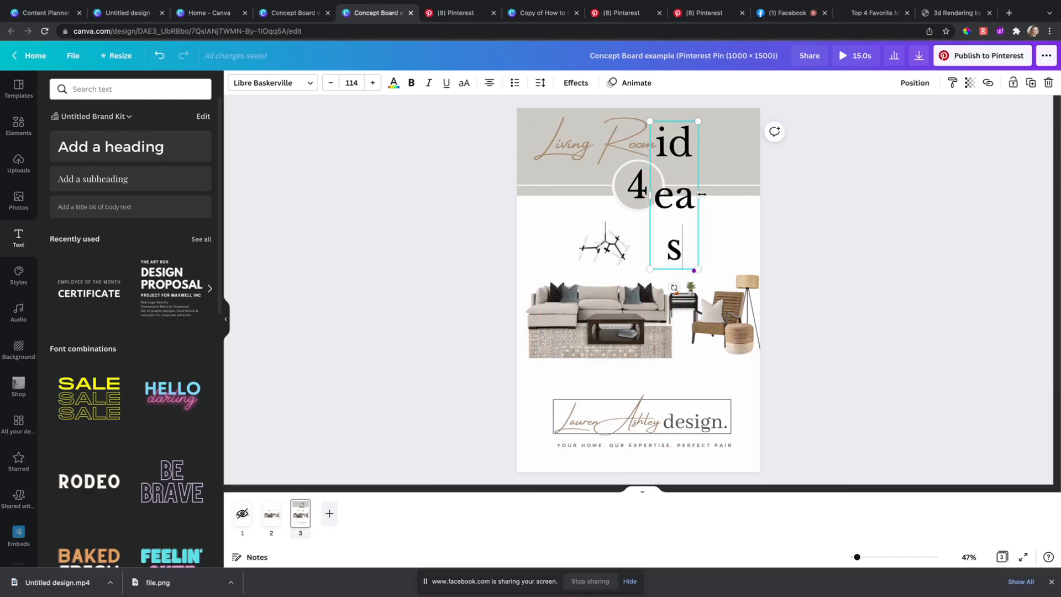
mouse_move(702, 194)
mouse_down()
mouse_move(803, 184)
mouse_move(746, 148)
mouse_move(696, 173)
mouse_up()
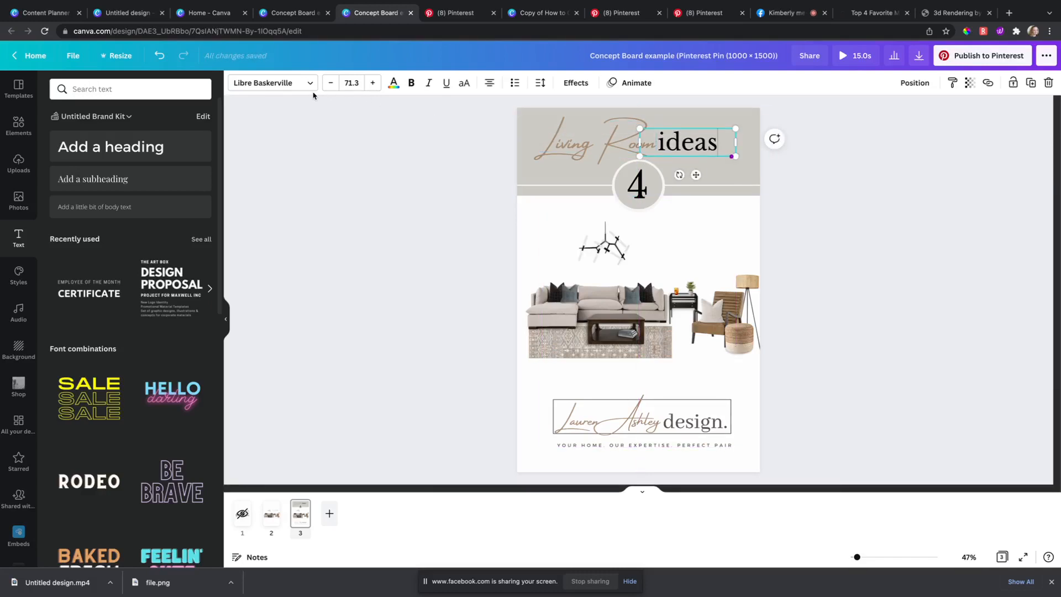
Step: Recolour 'ideas' in the dark grey document colour and nudge it slightly lower
click(394, 83)
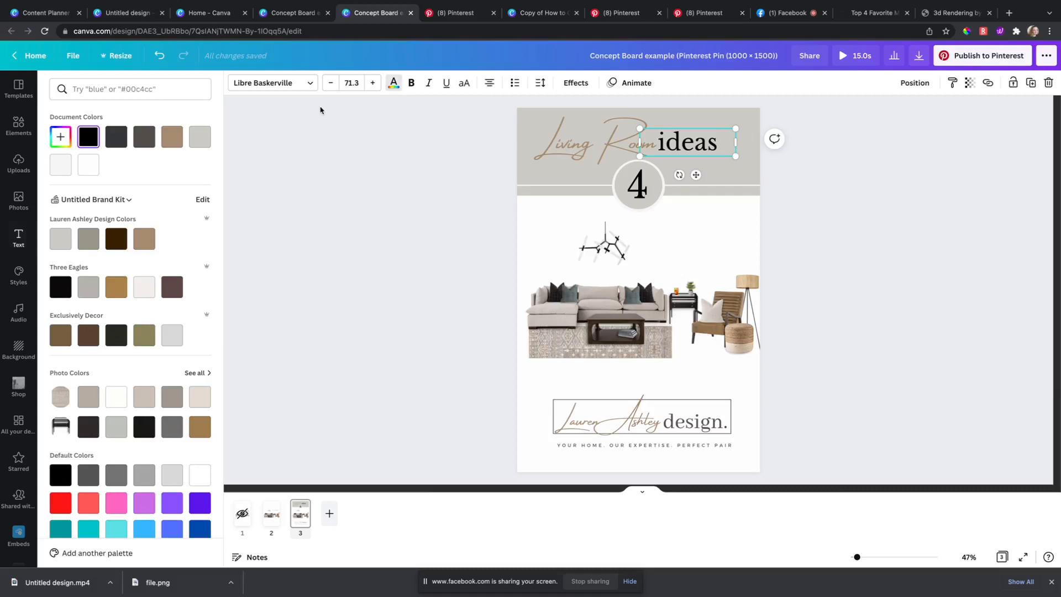
click(117, 137)
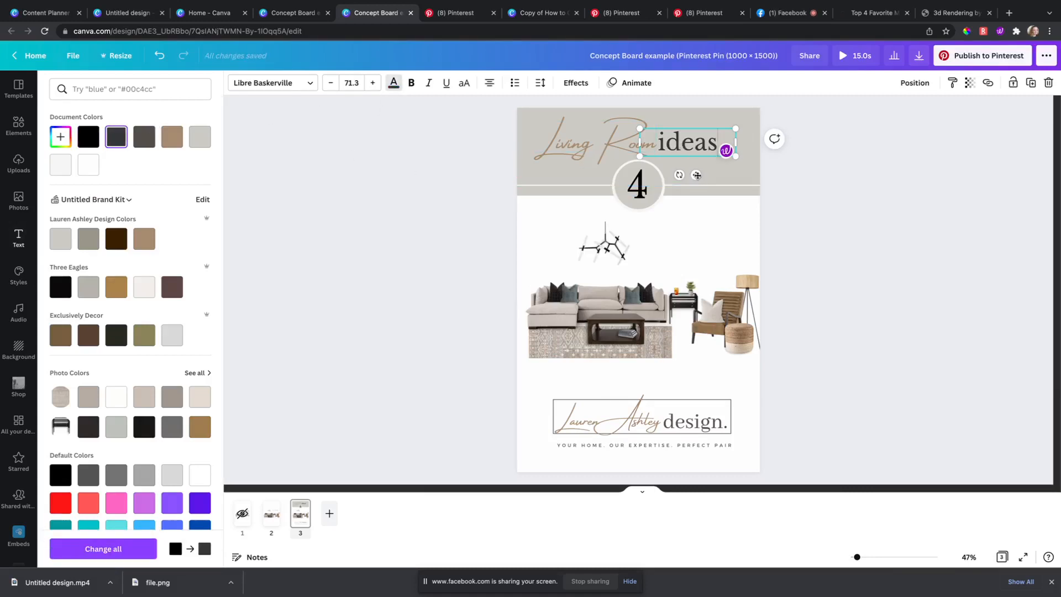
drag(695, 175, 694, 178)
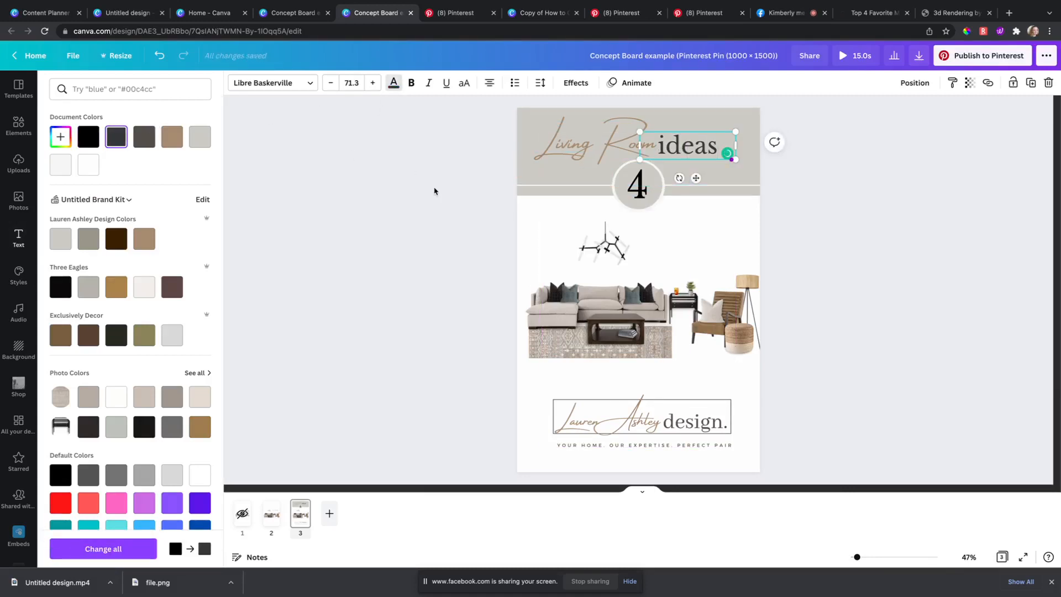
click(608, 145)
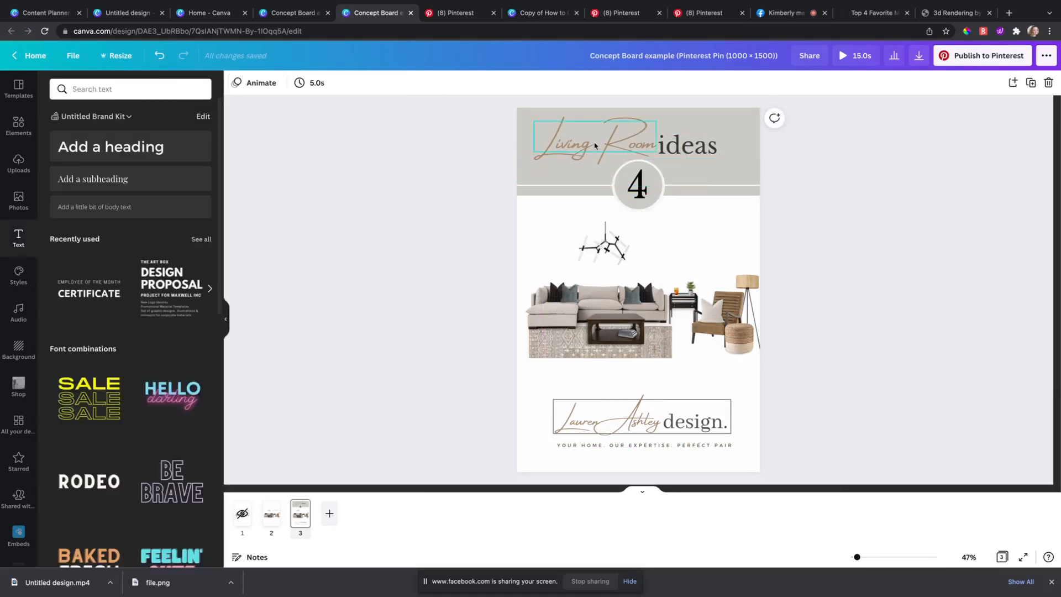
click(464, 199)
click(573, 184)
click(465, 190)
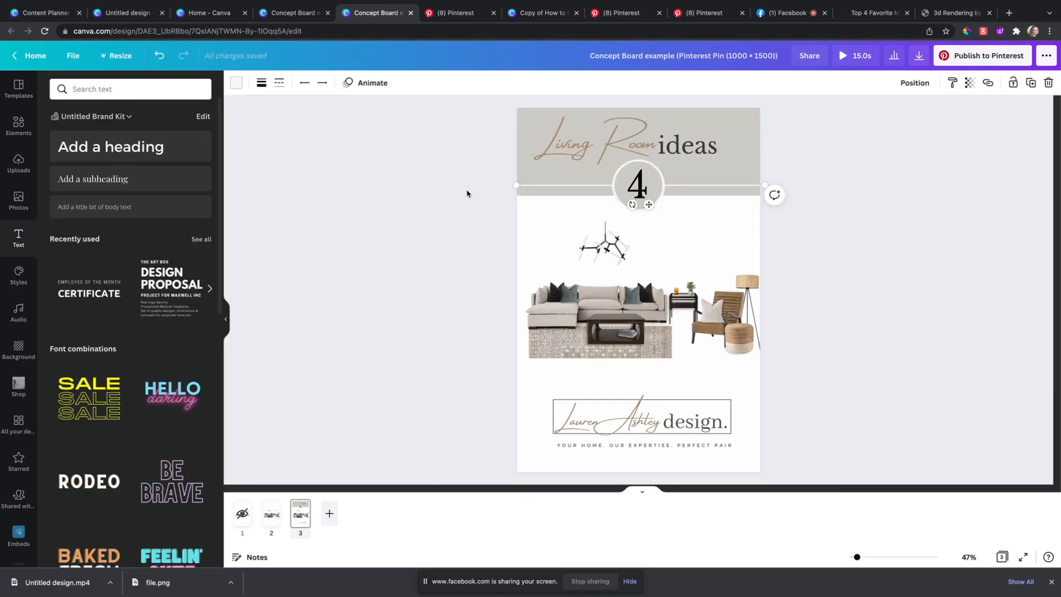
Step: Add a period to make it 'ideas.' and shift it slightly right
click(706, 147)
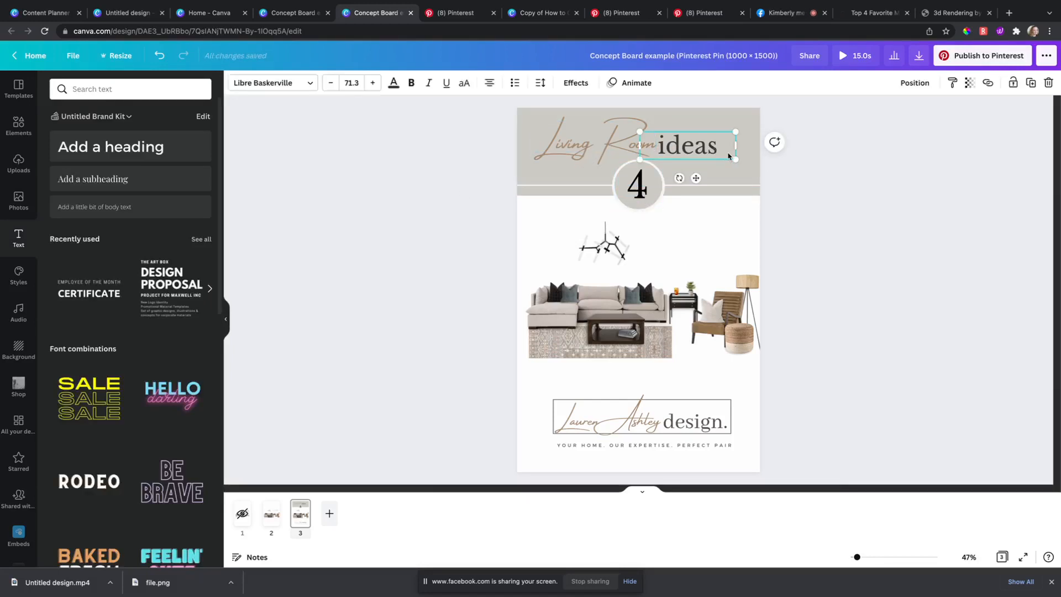
click(707, 146)
text(.)
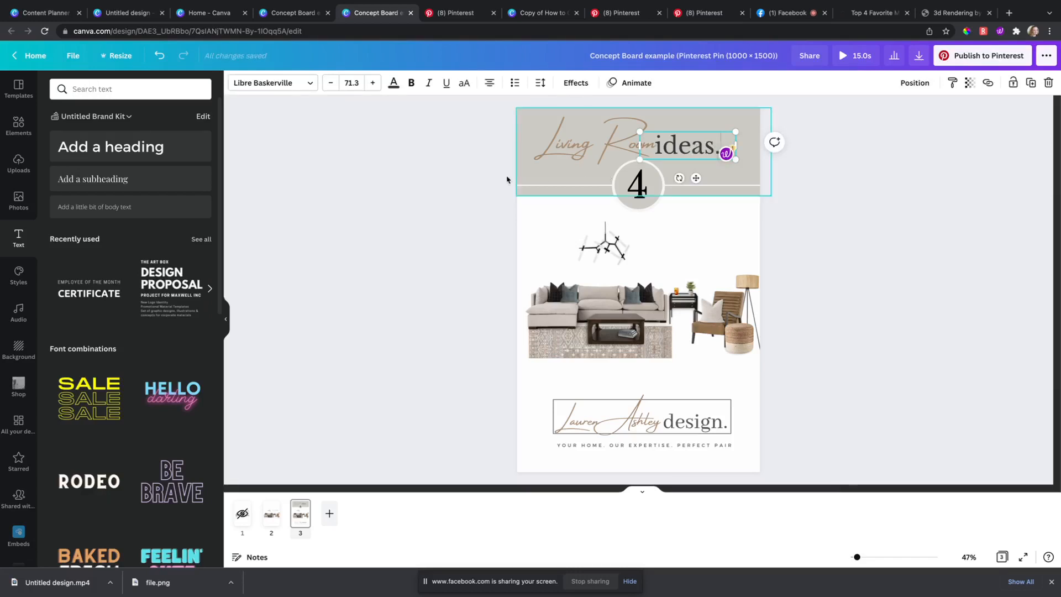
drag(704, 153, 701, 152)
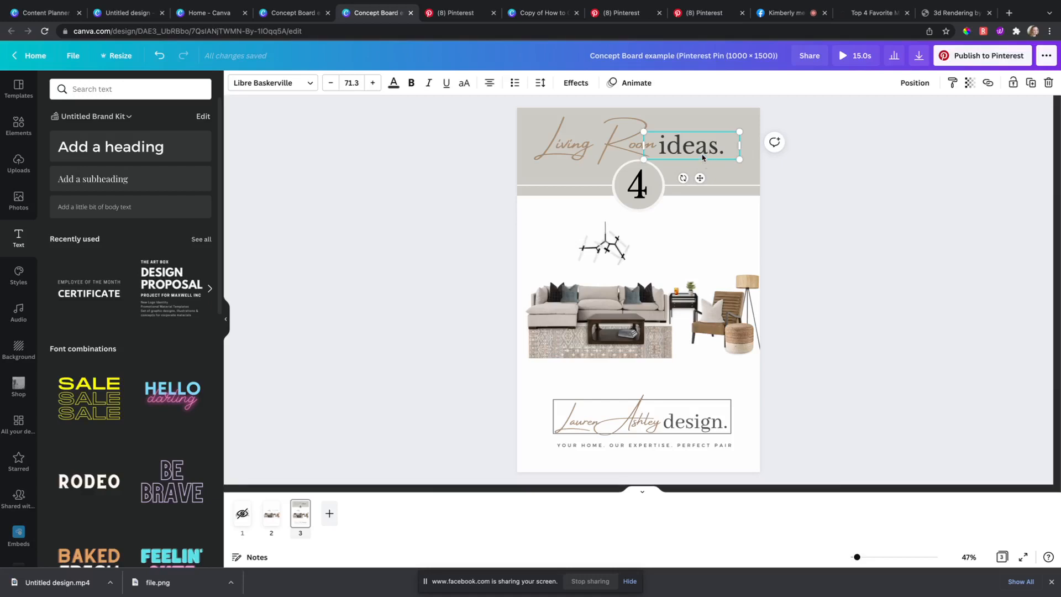
click(462, 173)
click(653, 442)
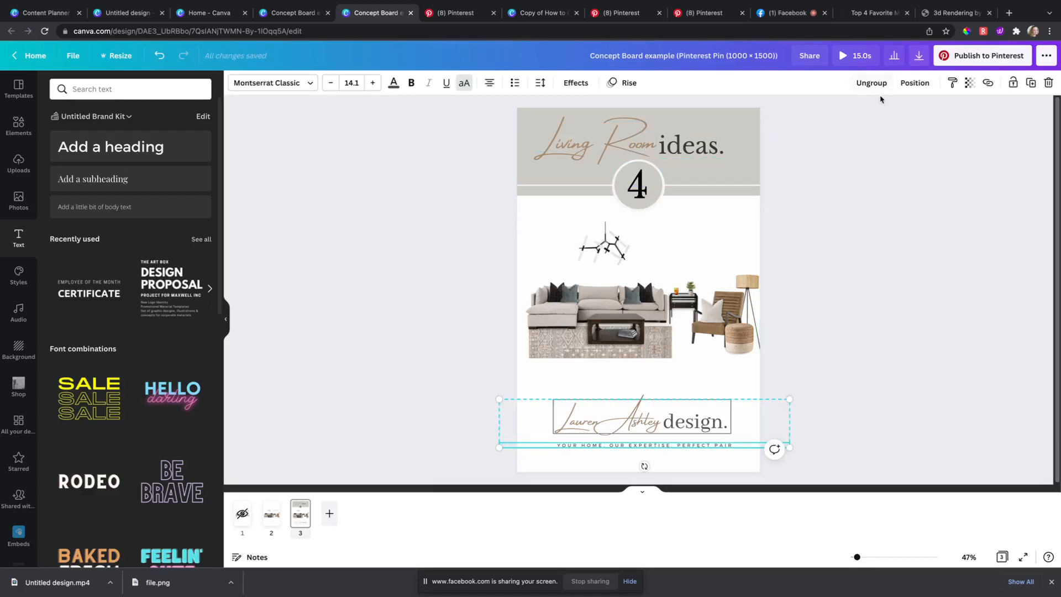
Step: Duplicate the logo's YOUR HOME. OUR EXPERTISE. PERFECT PAIR tagline and move the copy beneath ideas
click(712, 463)
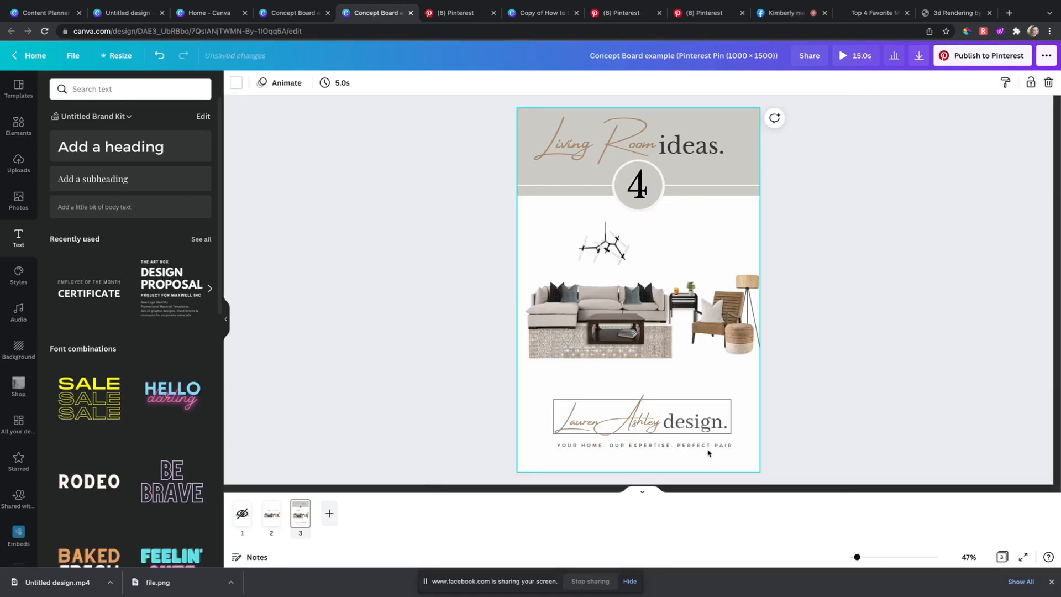
click(710, 446)
key(super+d)
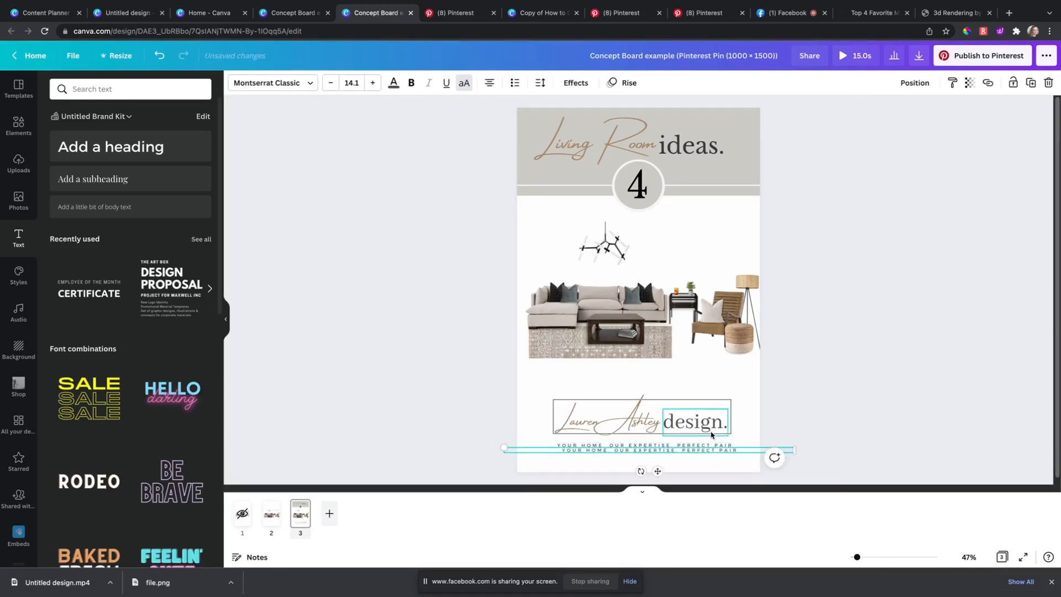
drag(659, 470, 654, 184)
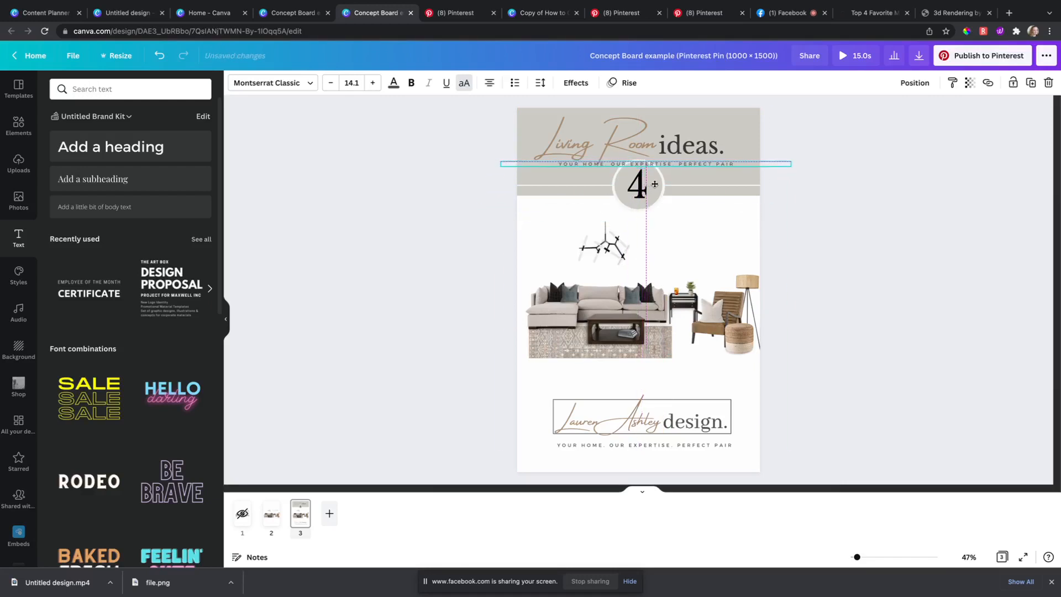
Step: Retype the copied tagline to read FOR BUSY FAMILIES
double_click(674, 163)
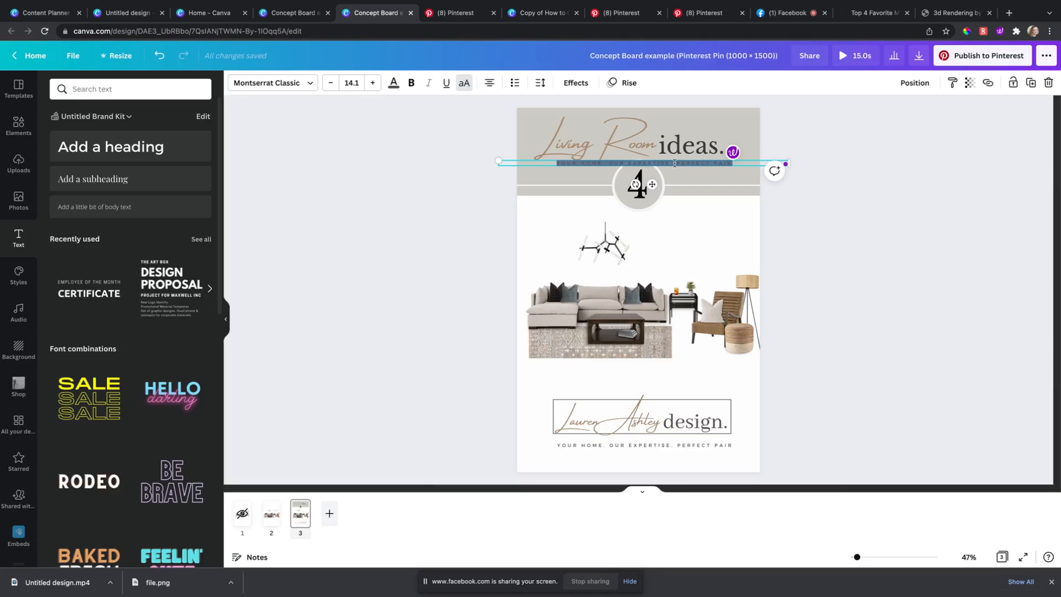
text(FOR BUS)
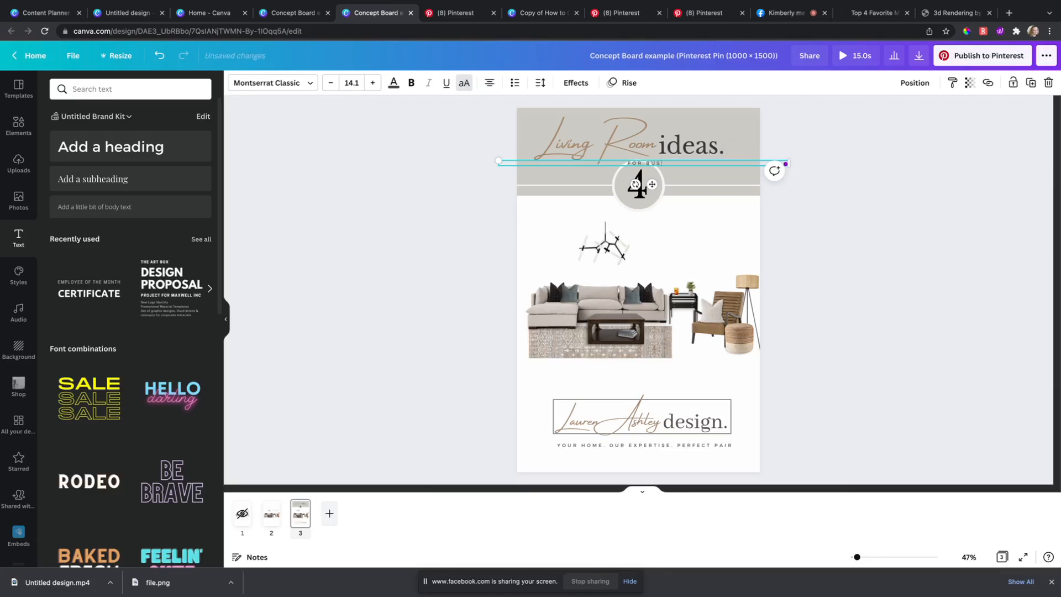
text(Y FAMILIES)
Step: Right-align the FOR BUSY FAMILIES tagline and line it up under the ideas. heading
click(487, 84)
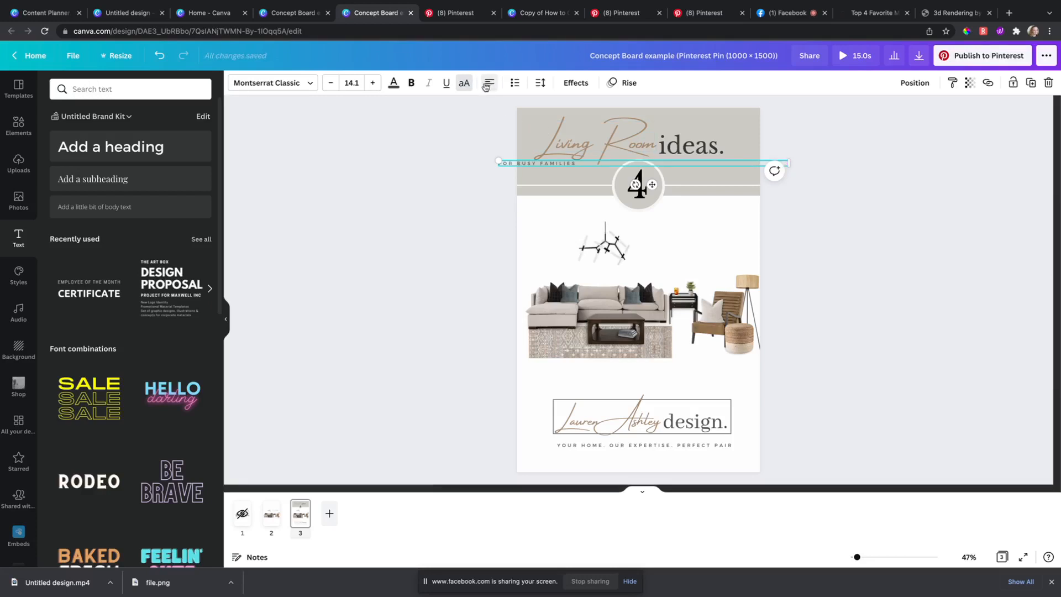
click(488, 84)
click(487, 84)
drag(652, 184, 604, 182)
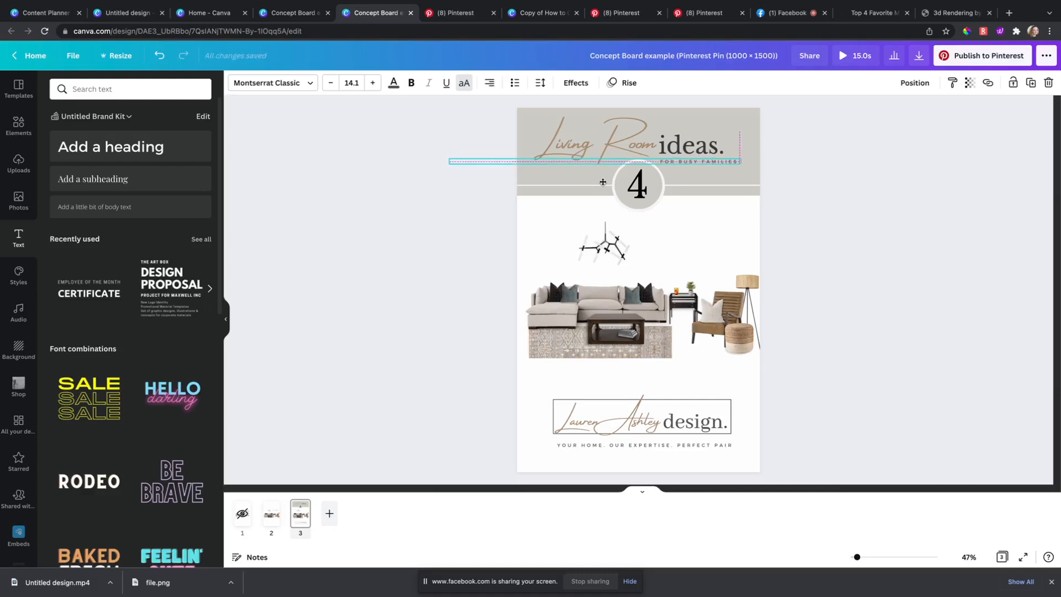
click(686, 140)
click(481, 192)
click(691, 157)
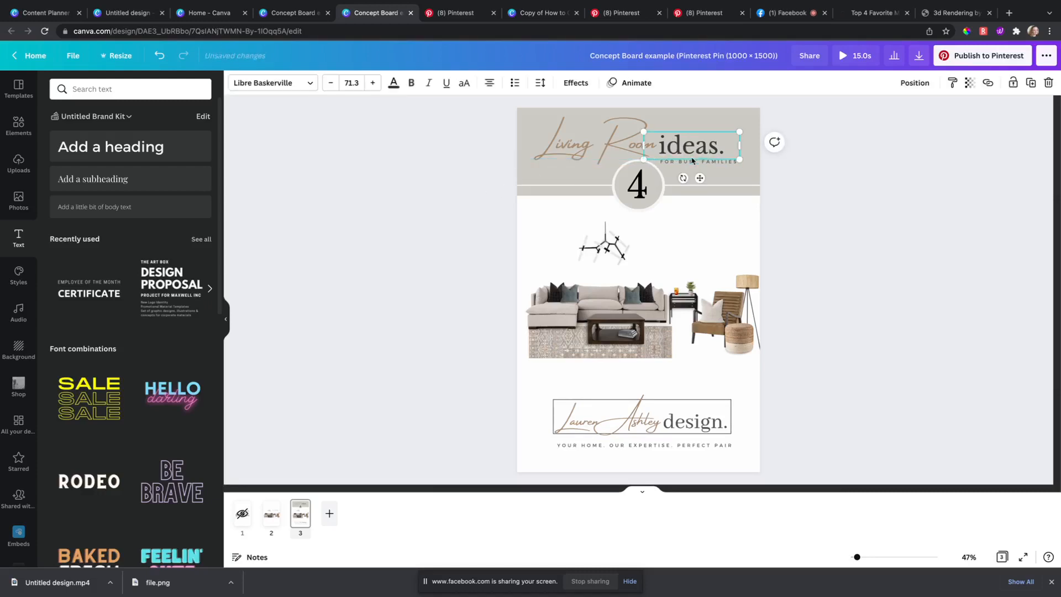
click(693, 162)
drag(602, 183, 600, 183)
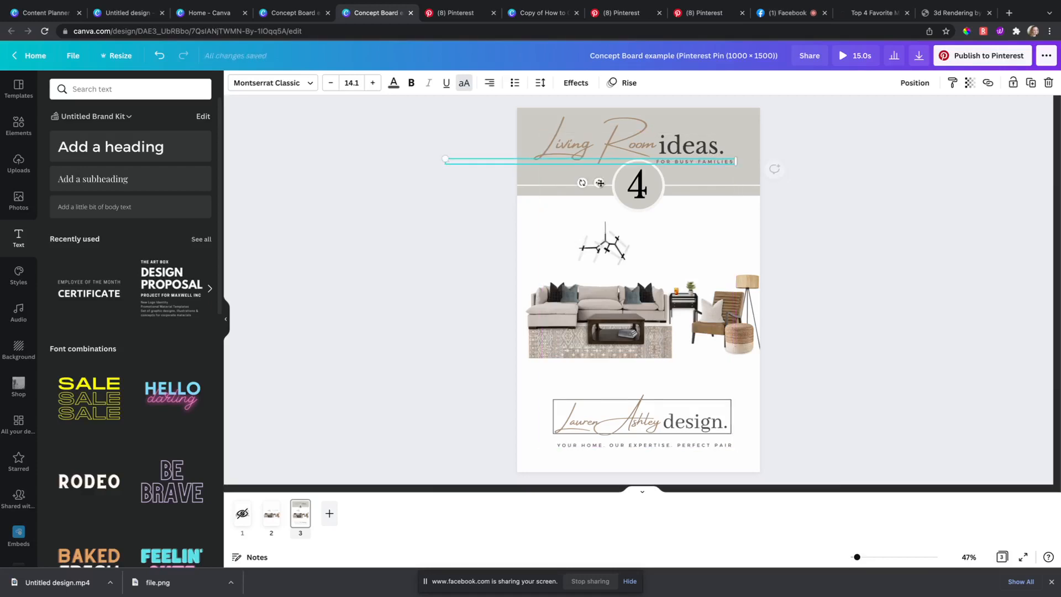
click(823, 249)
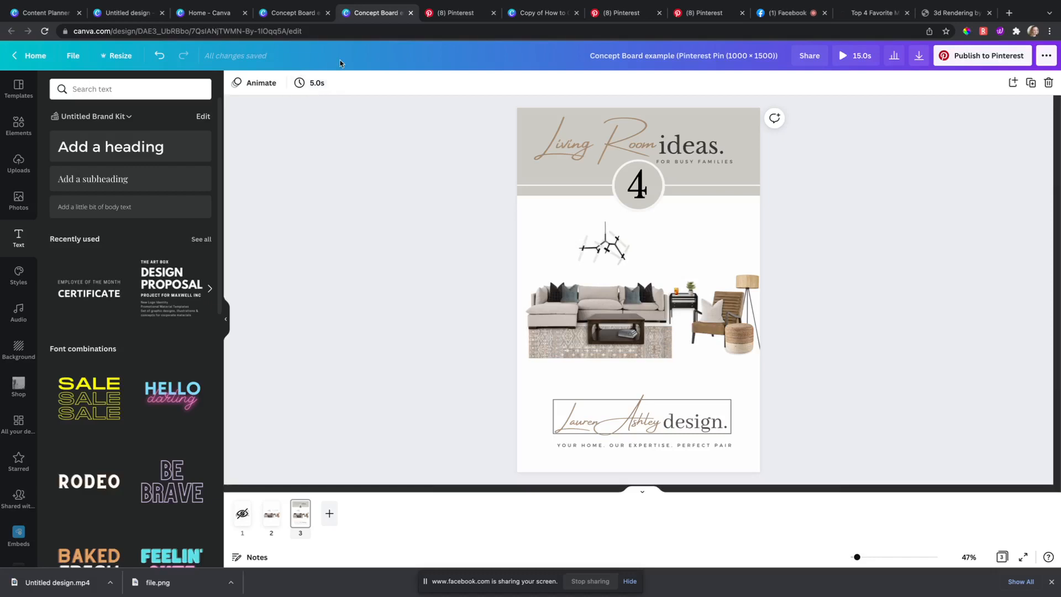
Step: Switch to the How to Create course presentation design
click(290, 13)
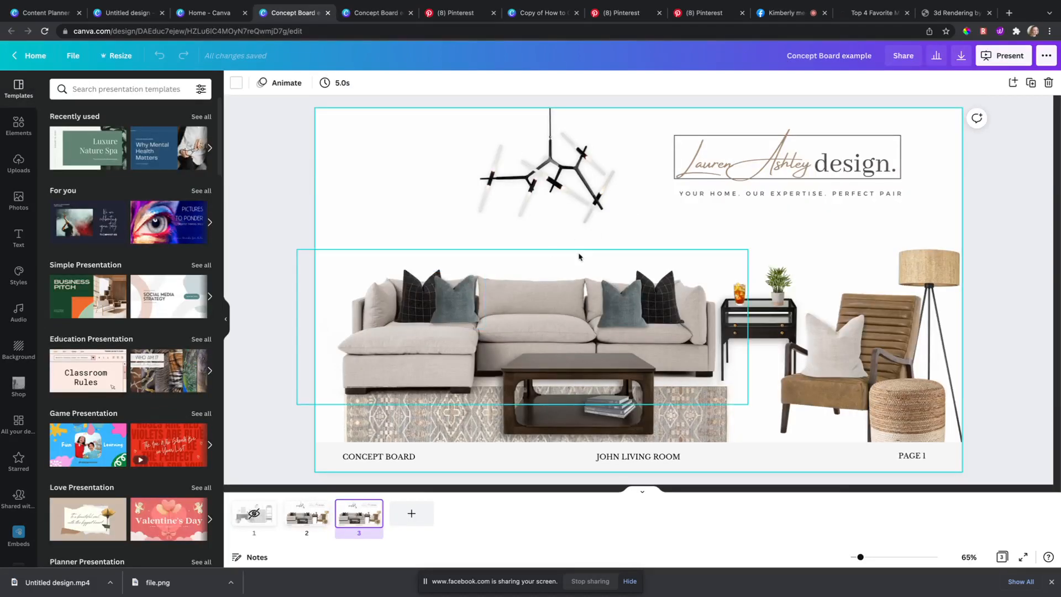
click(148, 12)
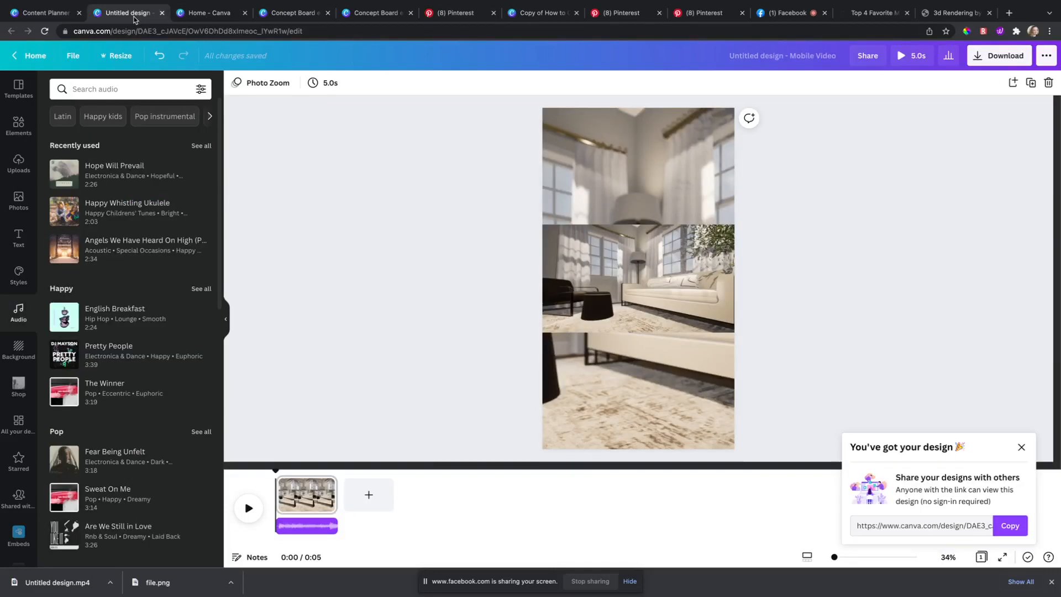
click(200, 15)
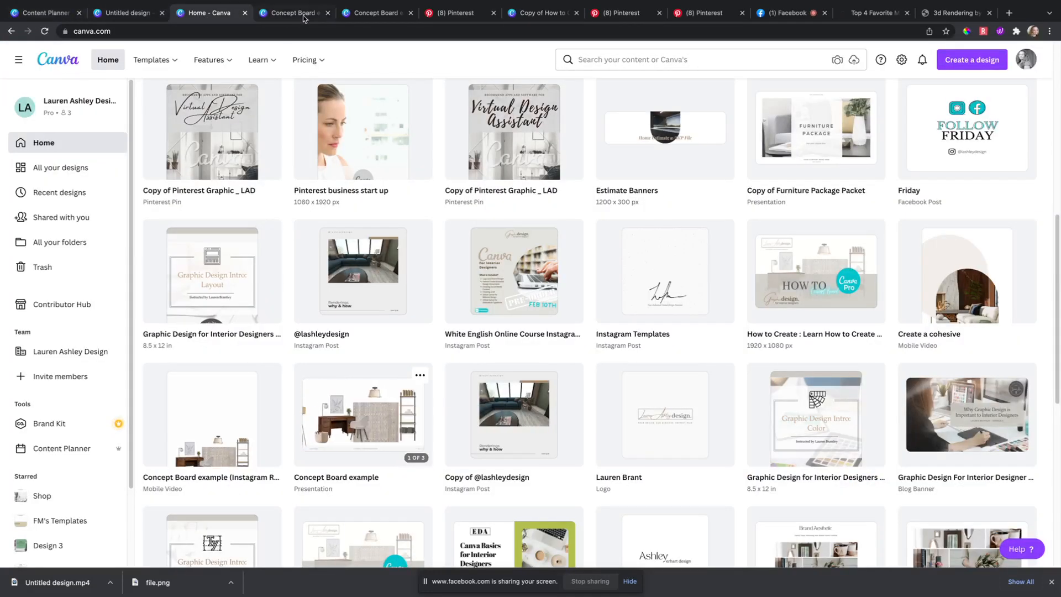
click(539, 12)
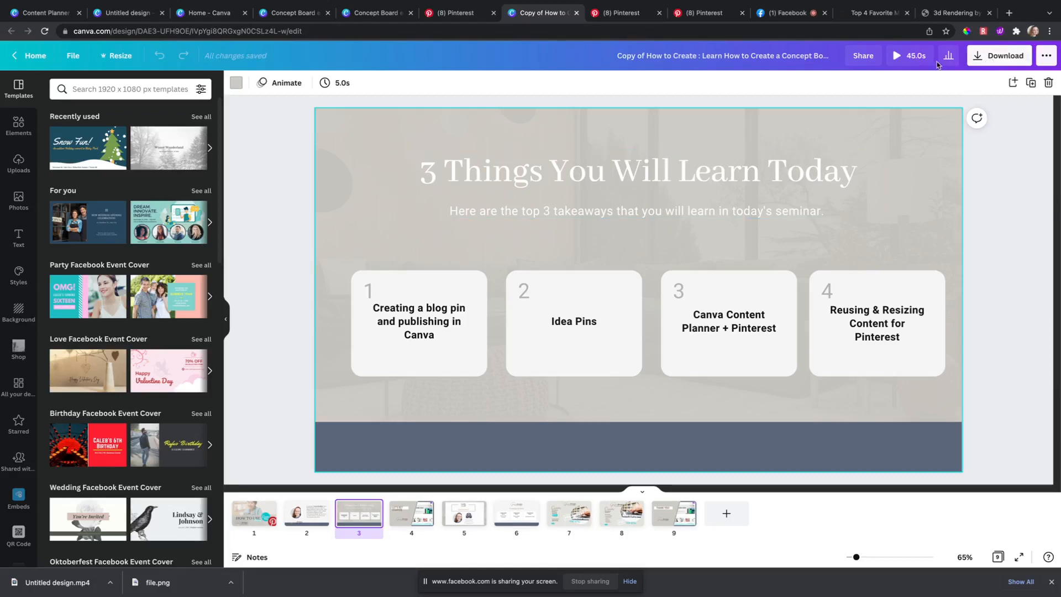
Step: Present the deck full screen and advance three slides to the closing Questions? slide
click(1046, 55)
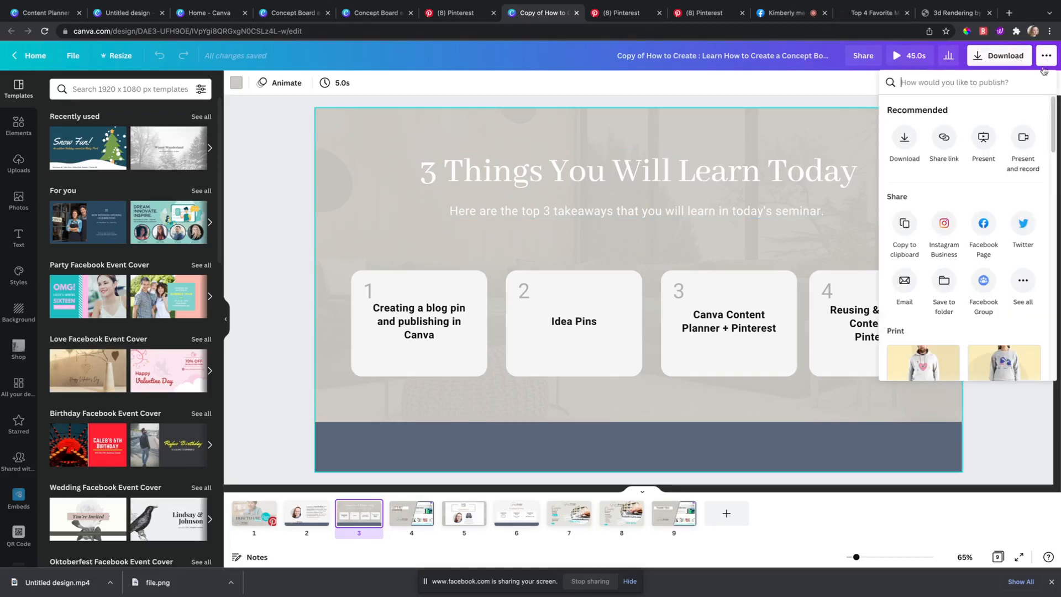
click(984, 139)
click(950, 157)
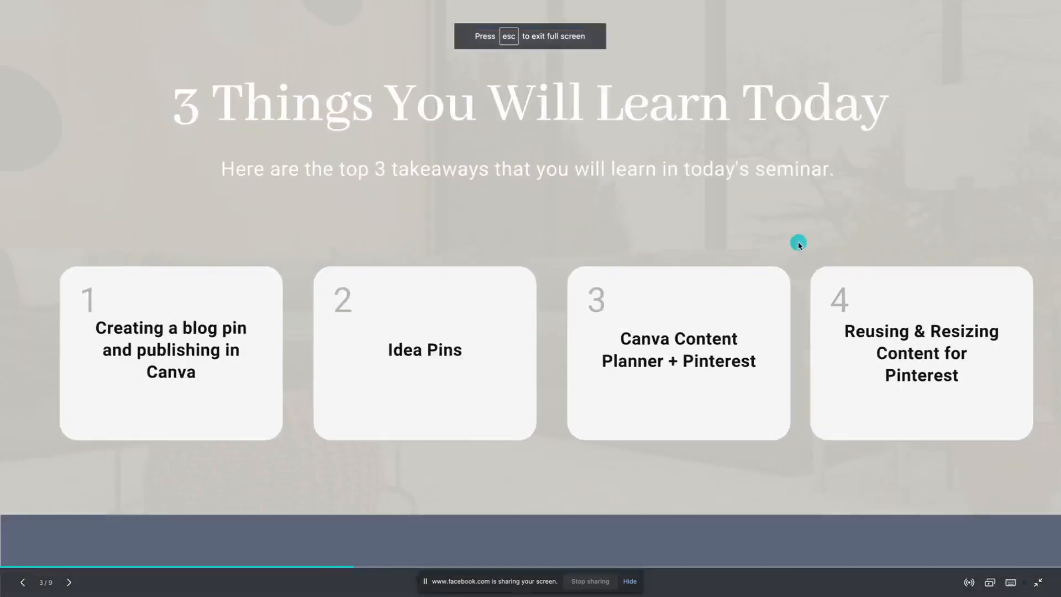
click(959, 279)
click(958, 279)
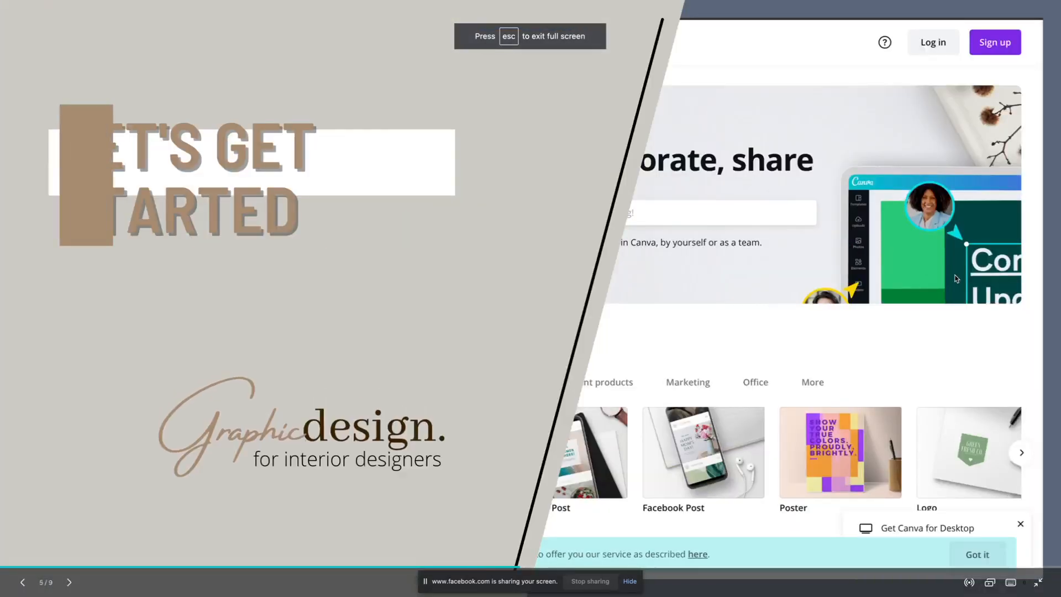
click(959, 279)
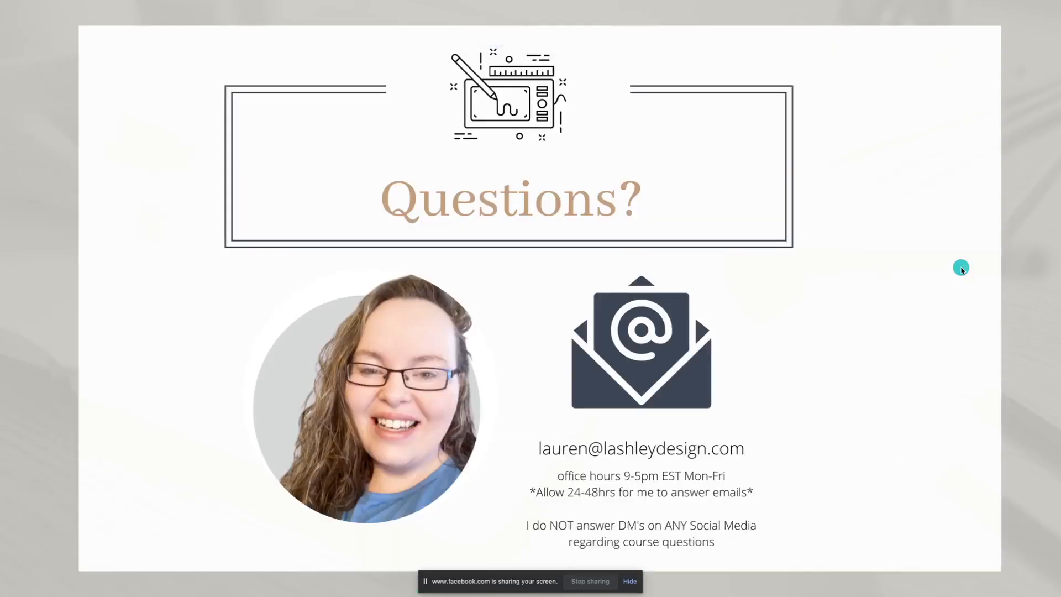